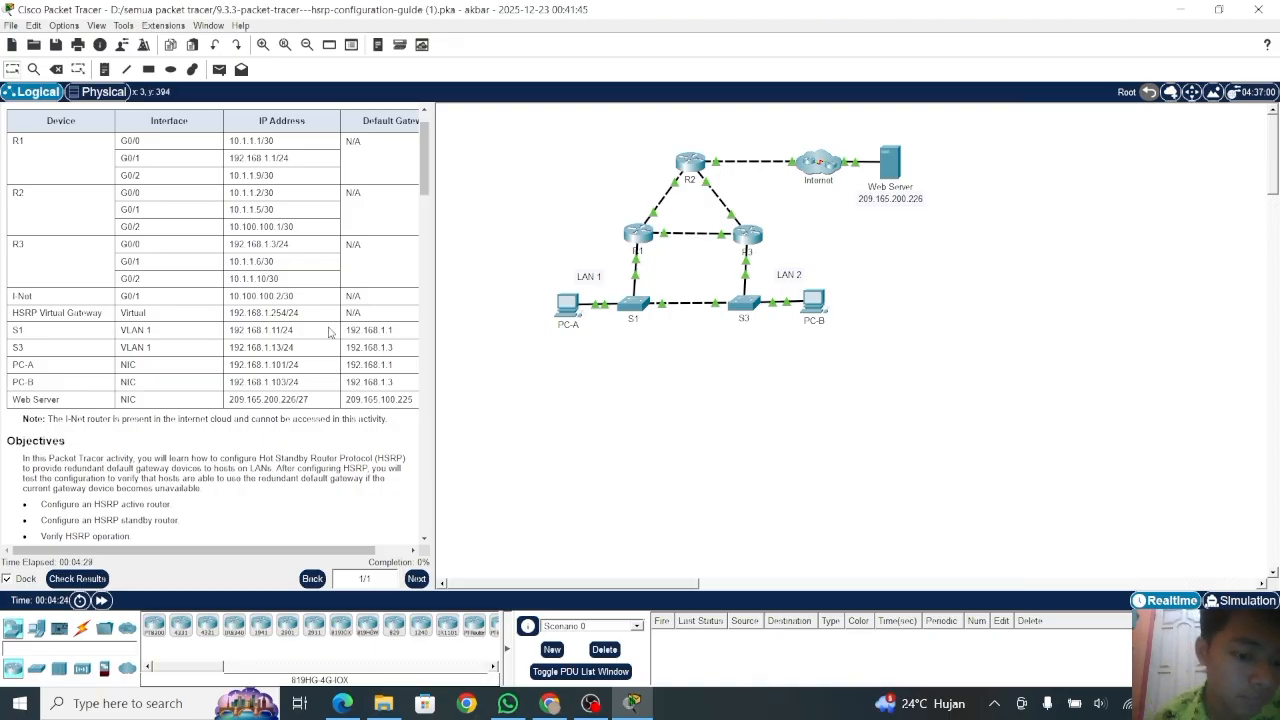
# Copy the command tracert 209.165.200.226 from Part 1, Step 1 of the lab instructions.
pyautogui.scroll(1, 329, 332)
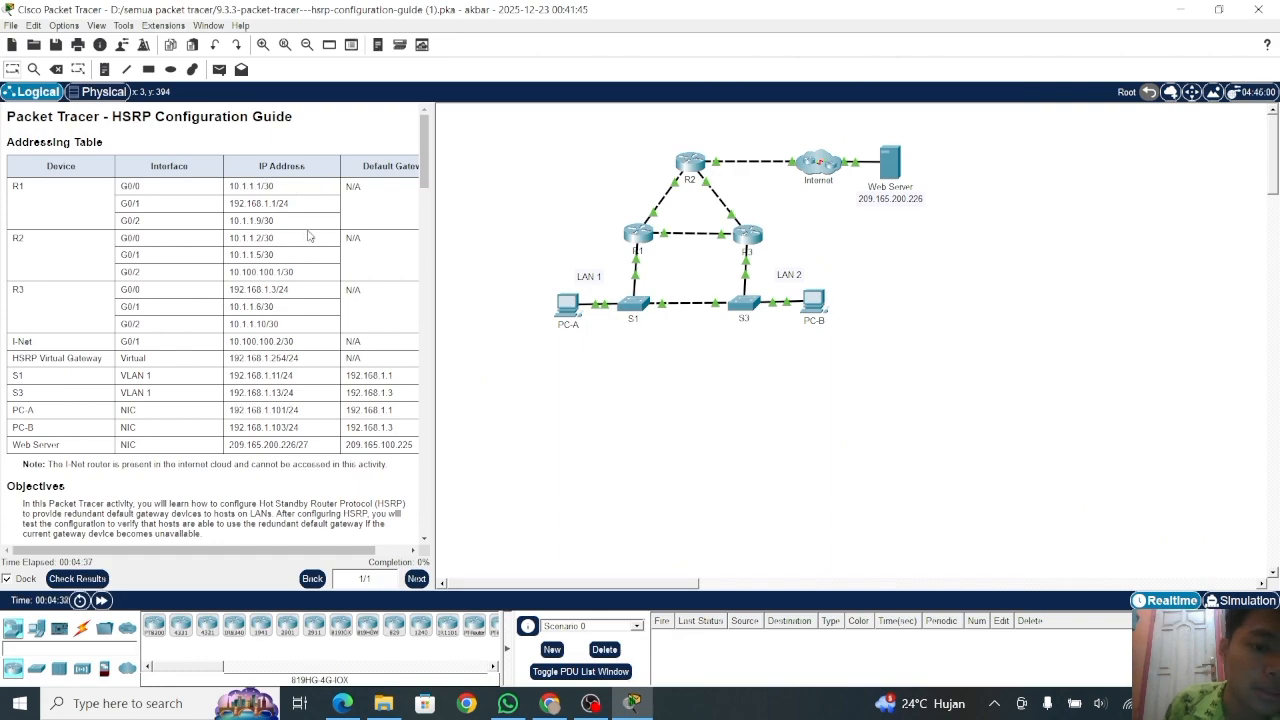
pyautogui.scroll(-10, 309, 236)
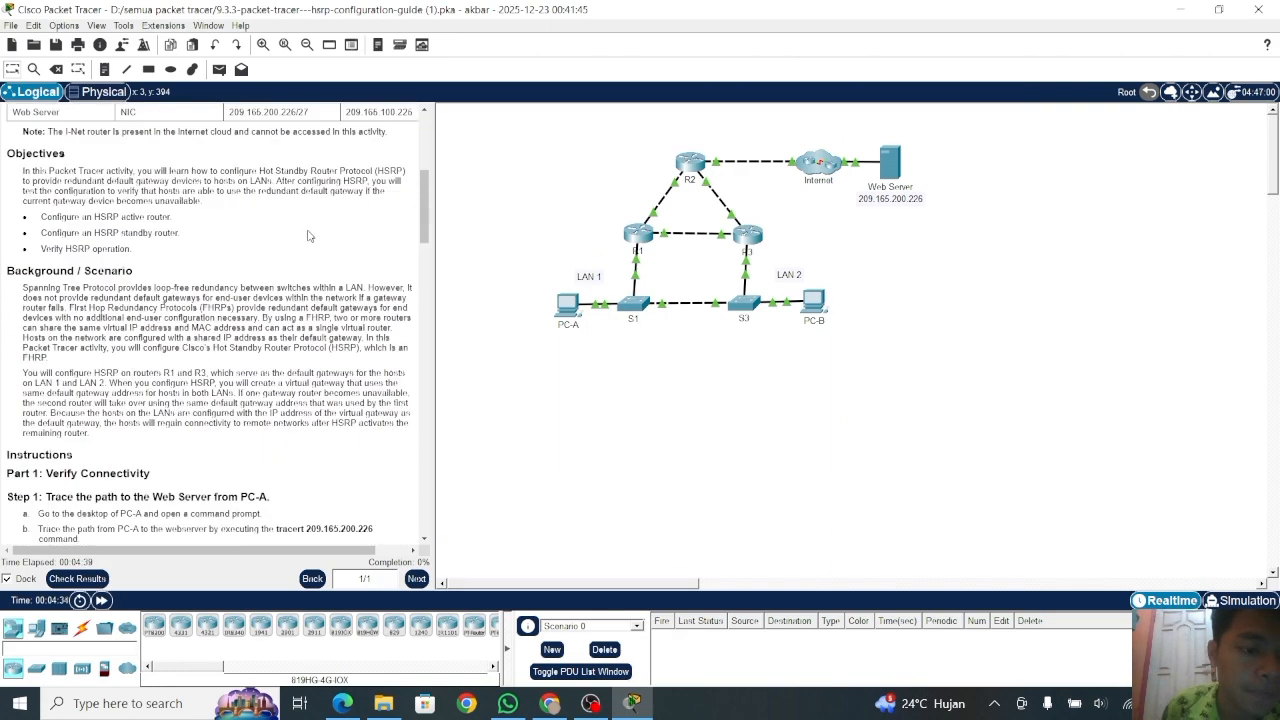
pyautogui.scroll(-2, 309, 236)
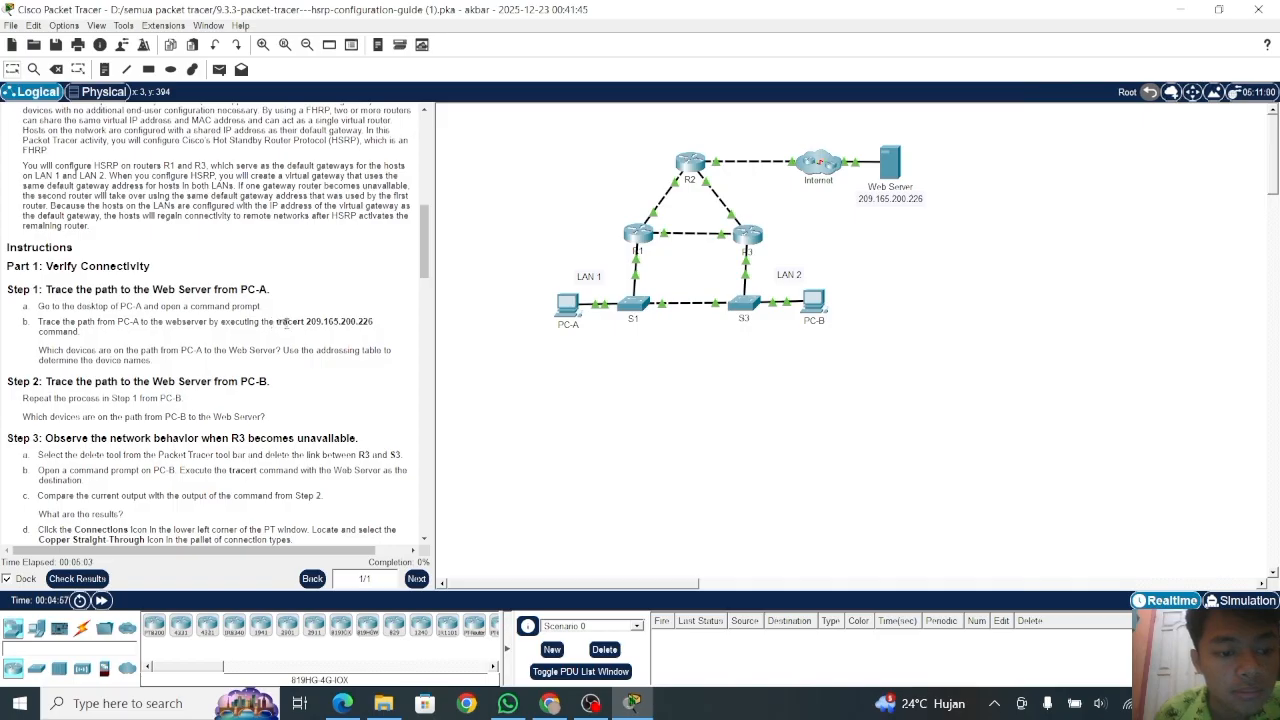
pyautogui.moveTo(275, 322); pyautogui.dragTo(373, 322)
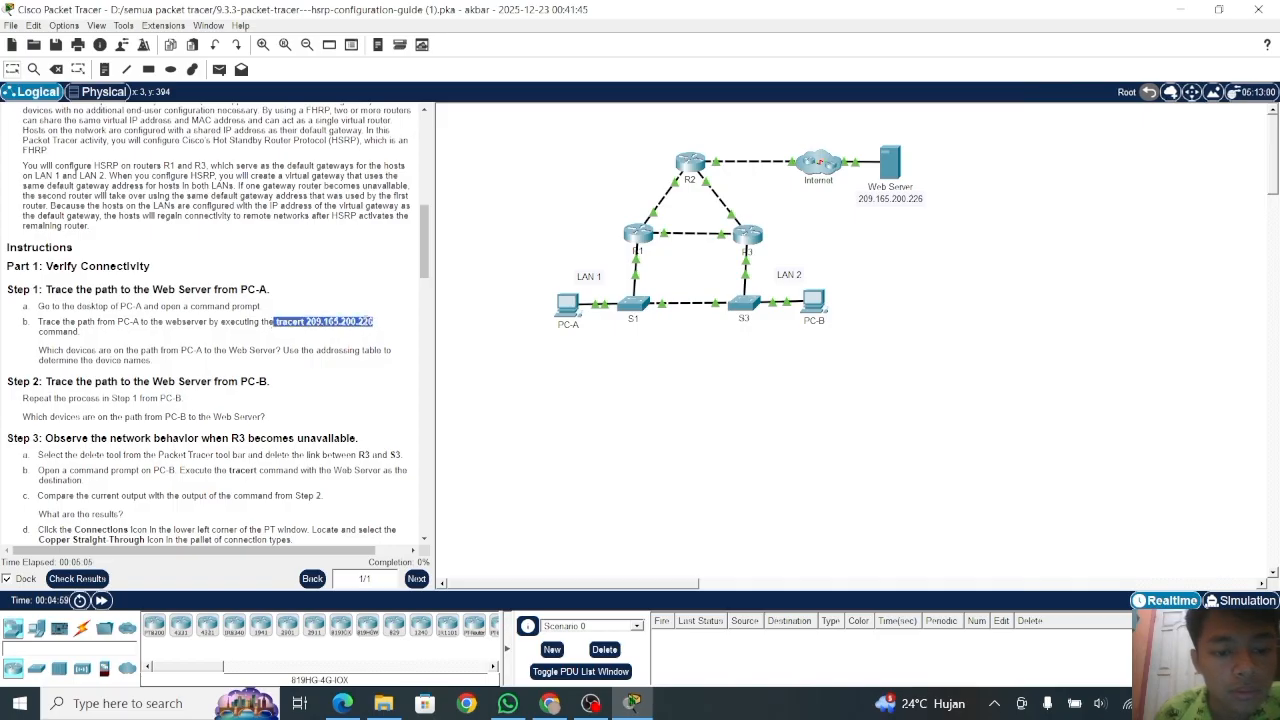
pyautogui.rightClick(366, 323)
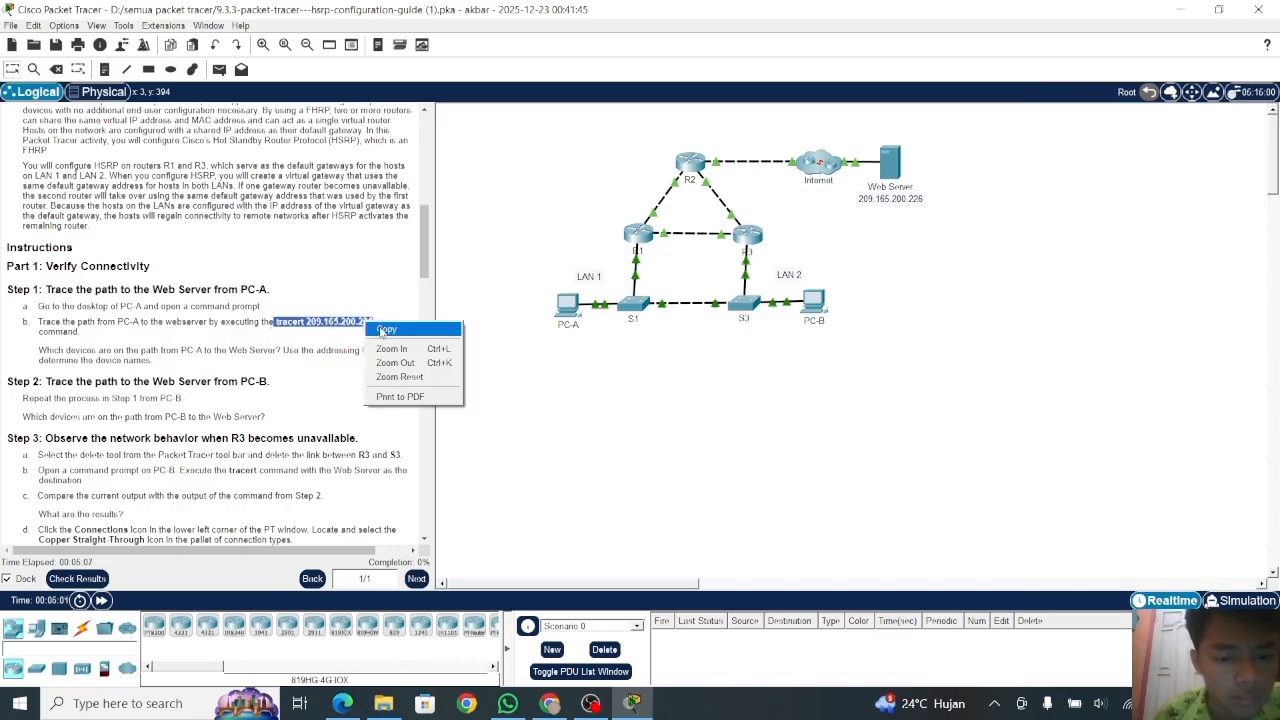
pyautogui.click(386, 329)
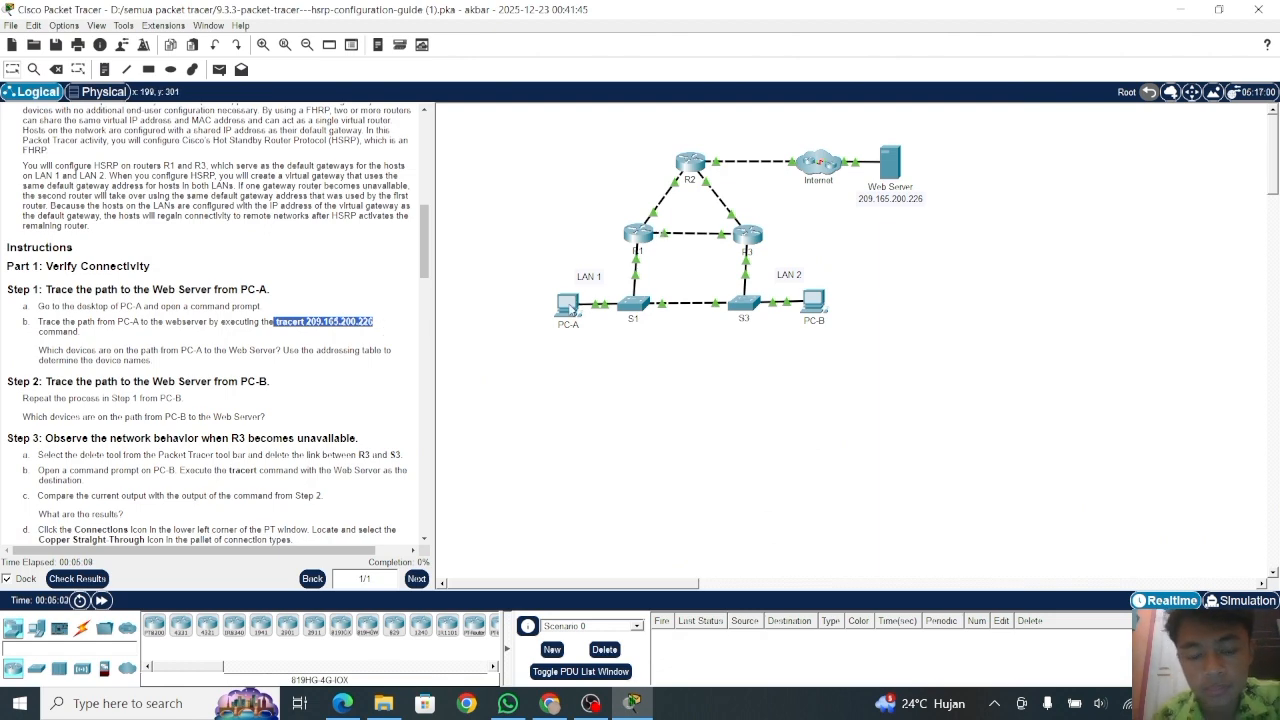
# Trace the path from PC-A to the Web Server by running the copied tracert 209.165.200.226 in its Command Prompt, and close PC-A.
pyautogui.click(570, 306)
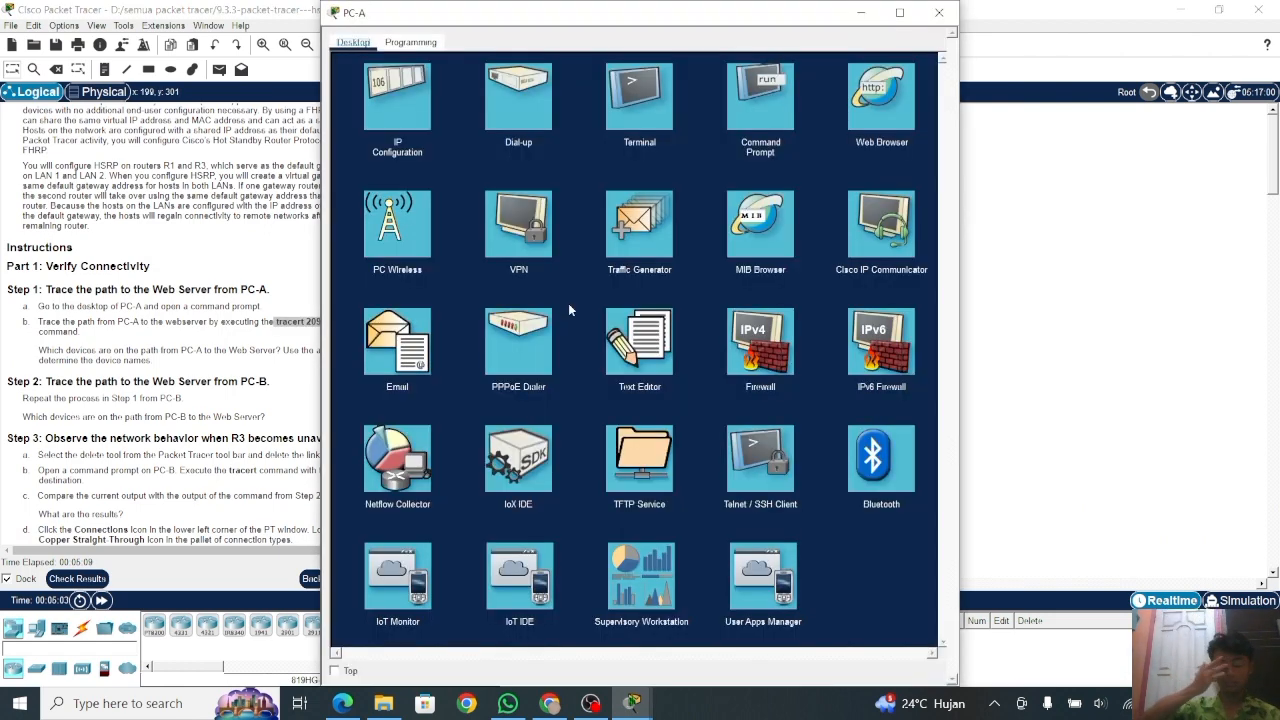
pyautogui.click(749, 103)
pyautogui.rightClick(664, 131)
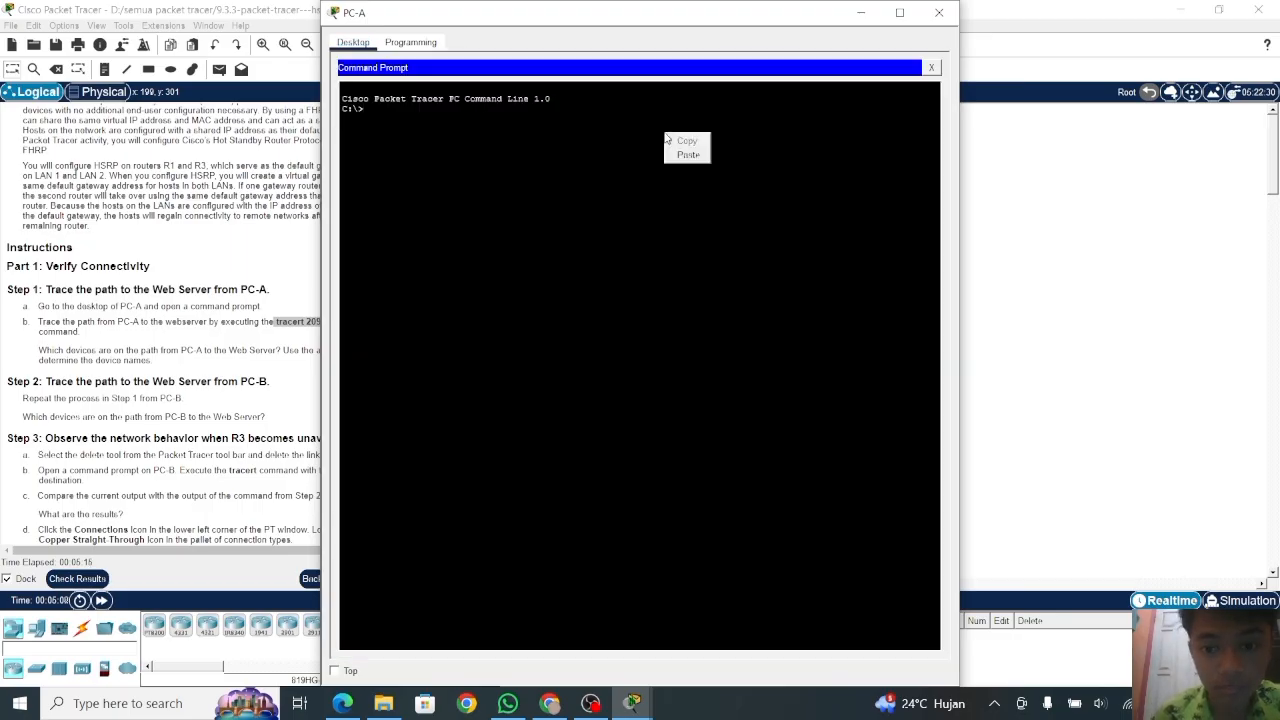
pyautogui.click(687, 155)
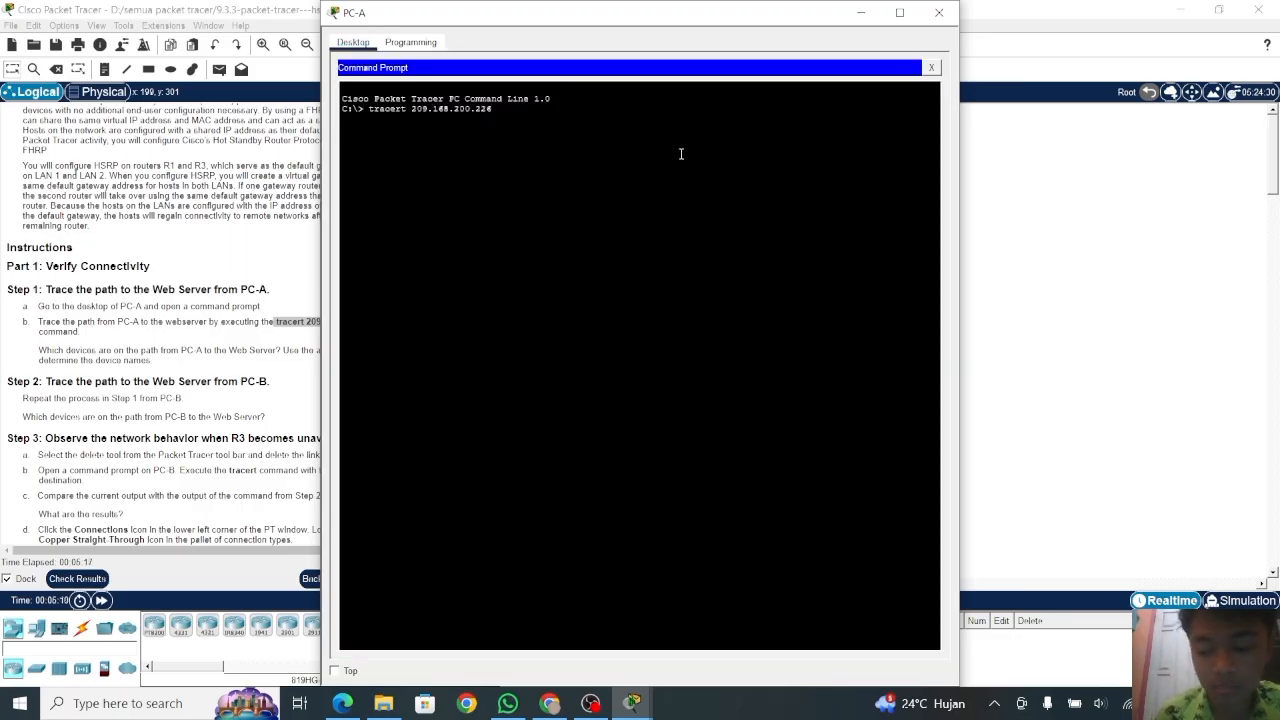
pyautogui.press('Return')
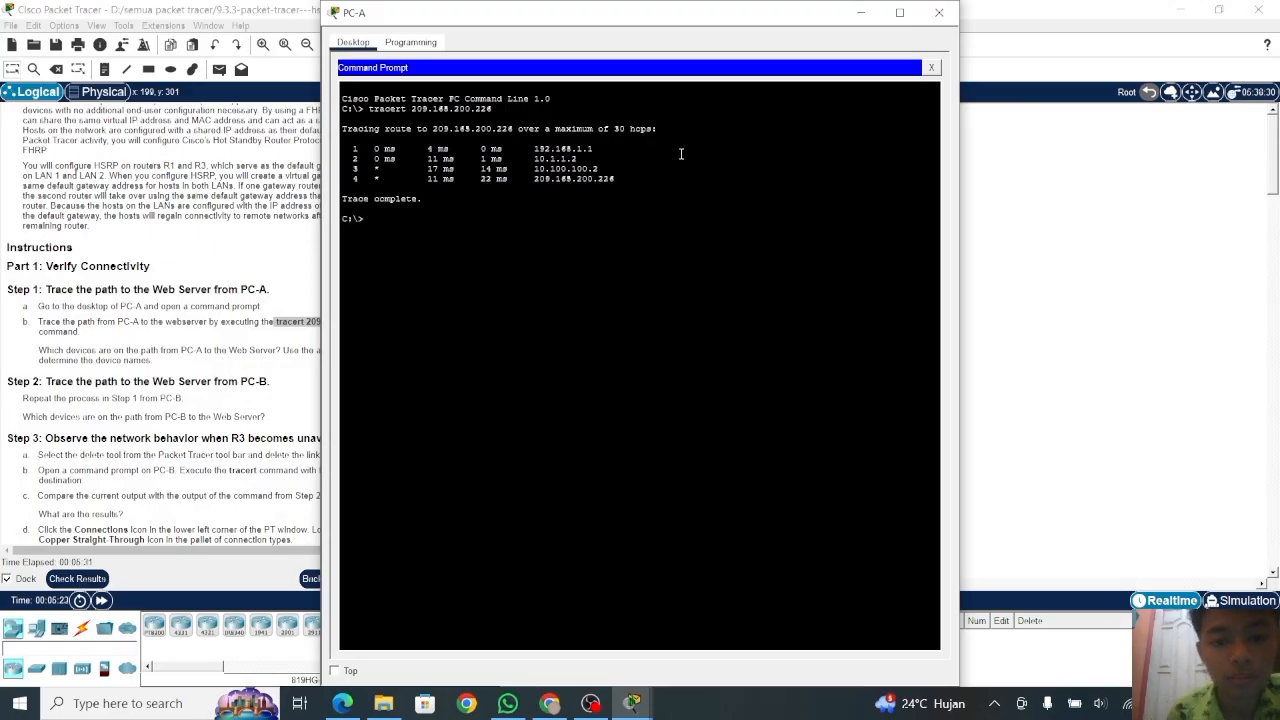
pyautogui.moveTo(537, 148); pyautogui.dragTo(649, 206)
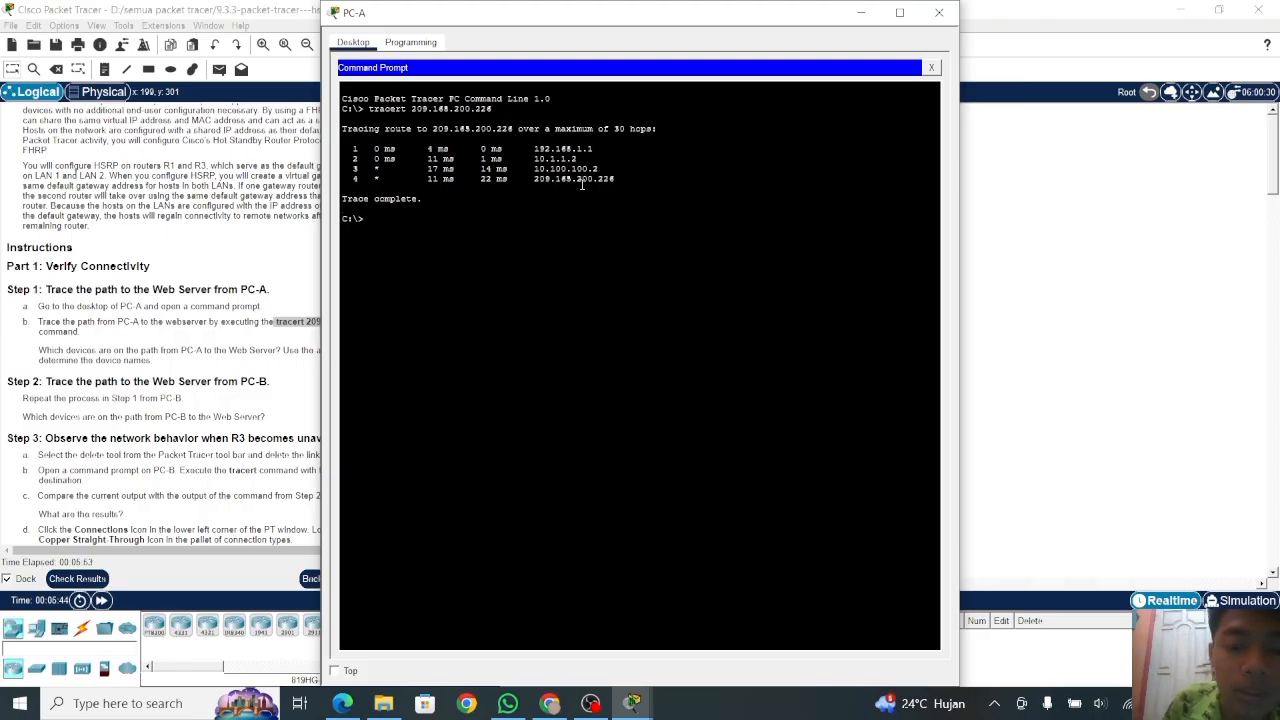
pyautogui.click(938, 12)
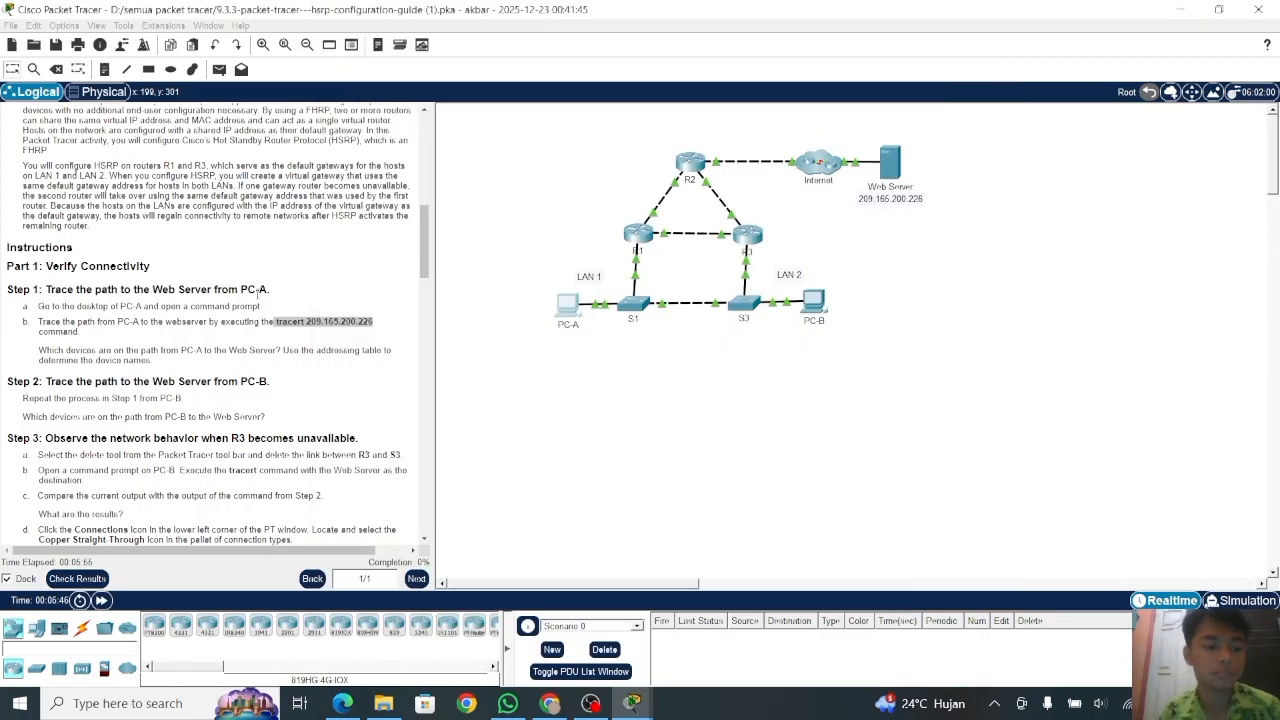
# Run the copied tracert 209.165.200.226 in PC-B's Command Prompt to trace its path to the Web Server.
pyautogui.scroll(-3, 252, 365)
pyautogui.scroll(-1, 252, 365)
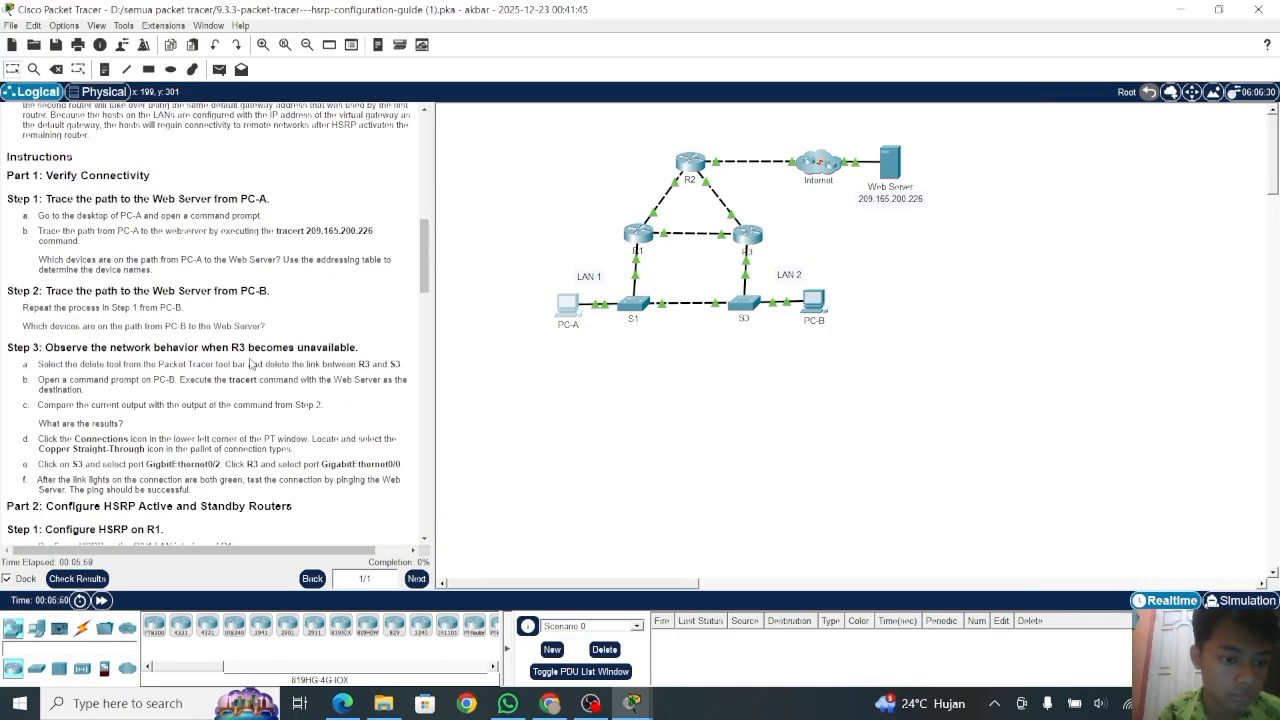
pyautogui.scroll(-1, 252, 365)
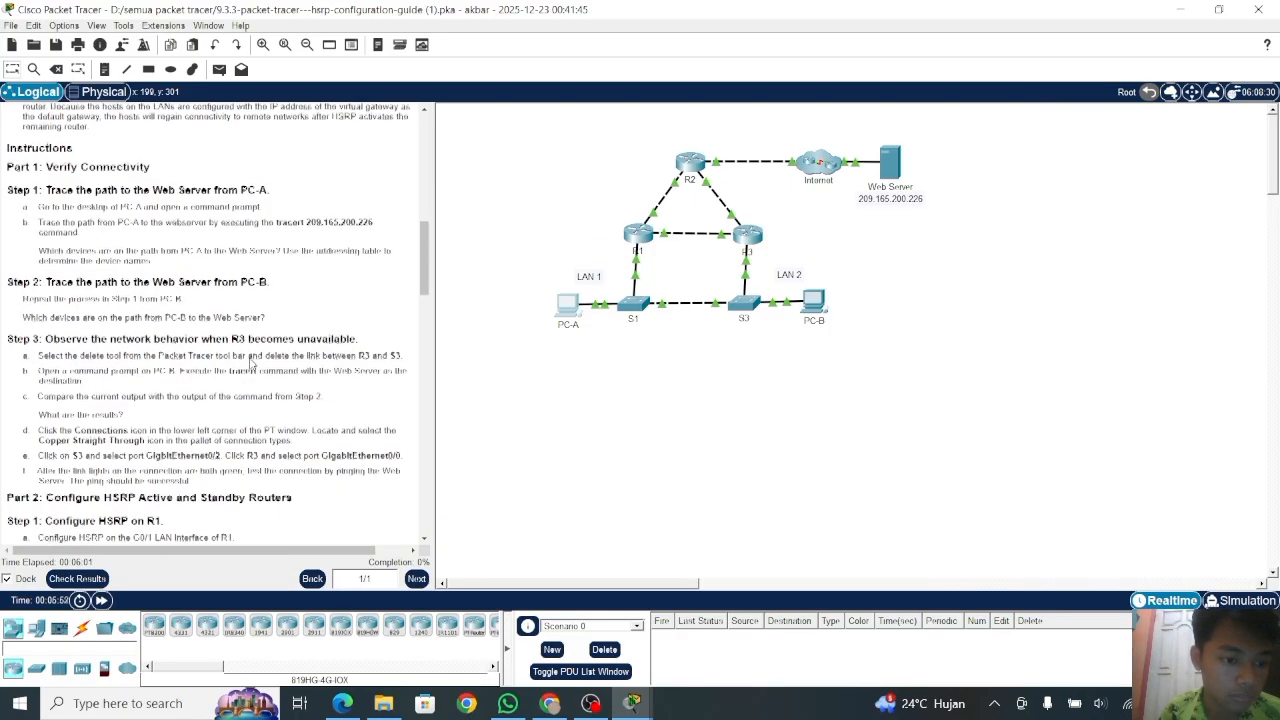
pyautogui.scroll(-1, 251, 356)
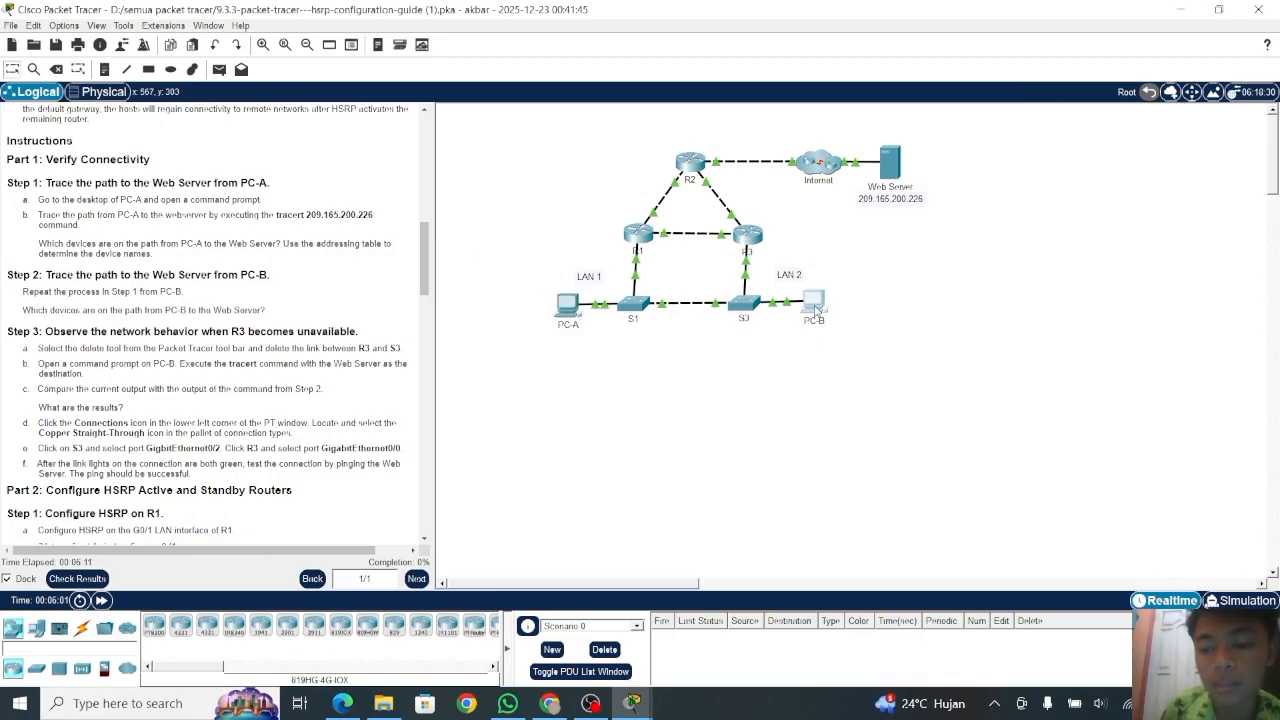
pyautogui.click(815, 311)
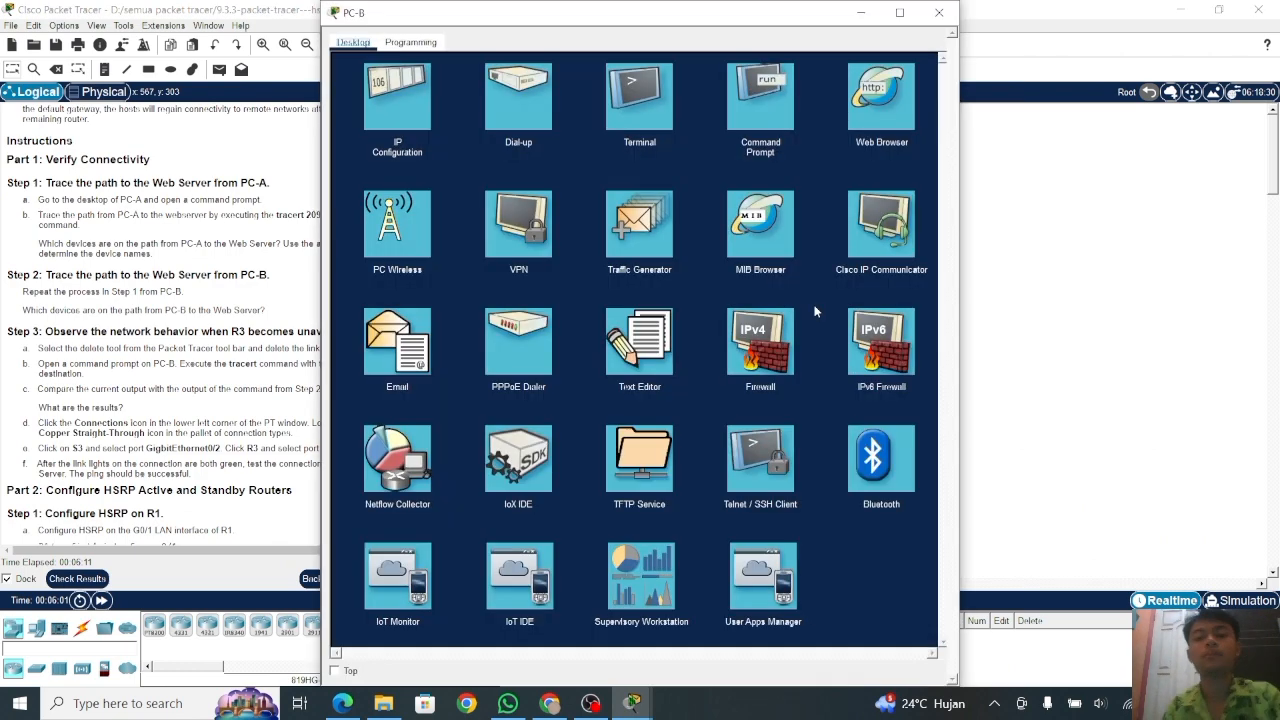
pyautogui.click(757, 92)
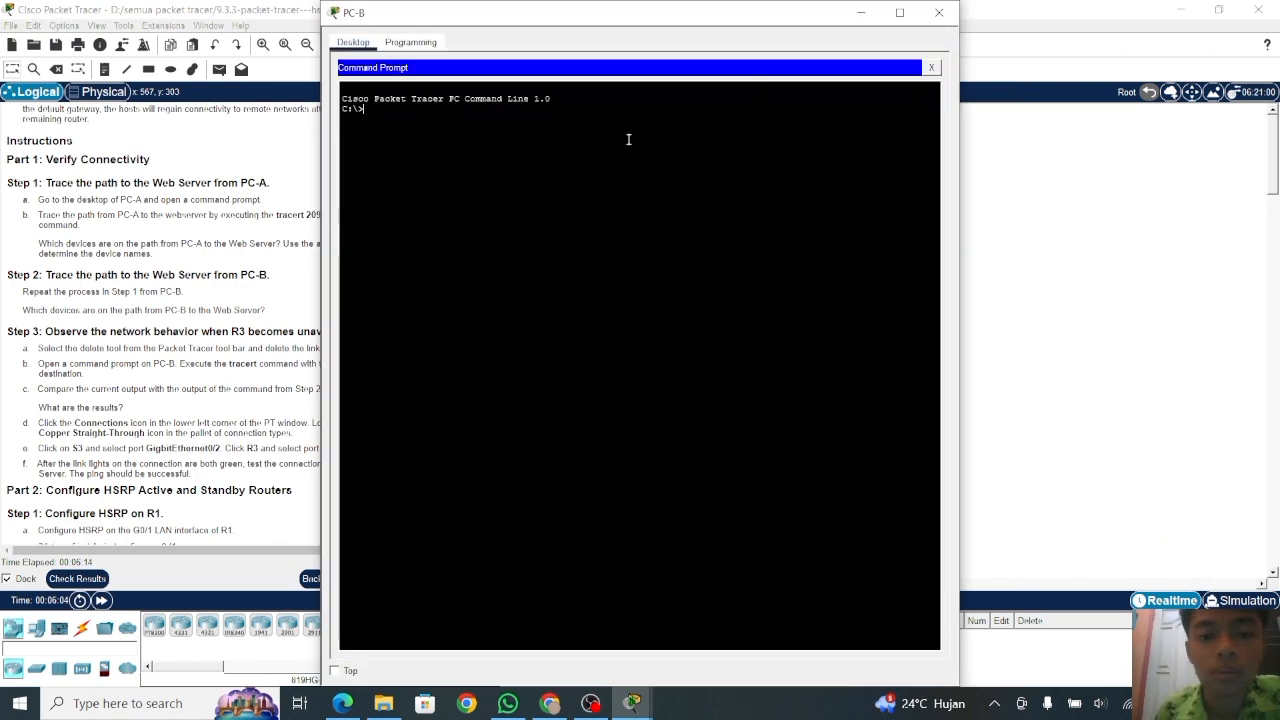
pyautogui.rightClick(494, 165)
pyautogui.click(516, 188)
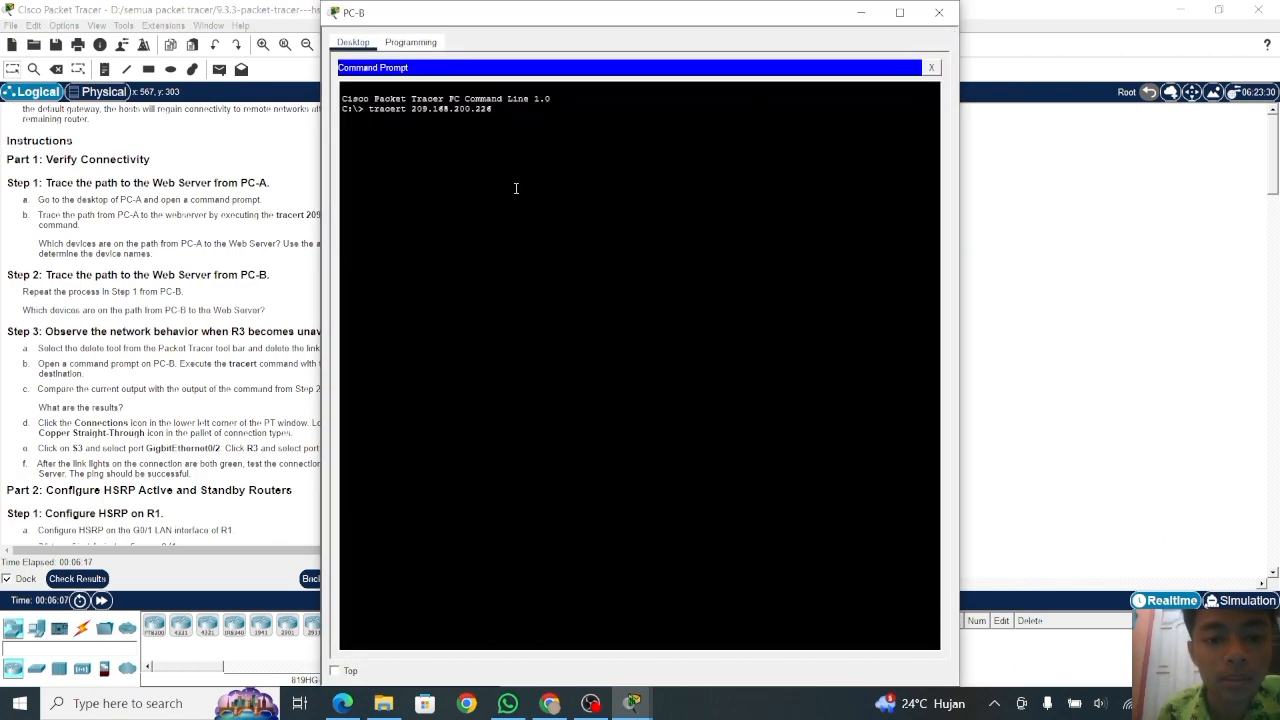
pyautogui.press('Return')
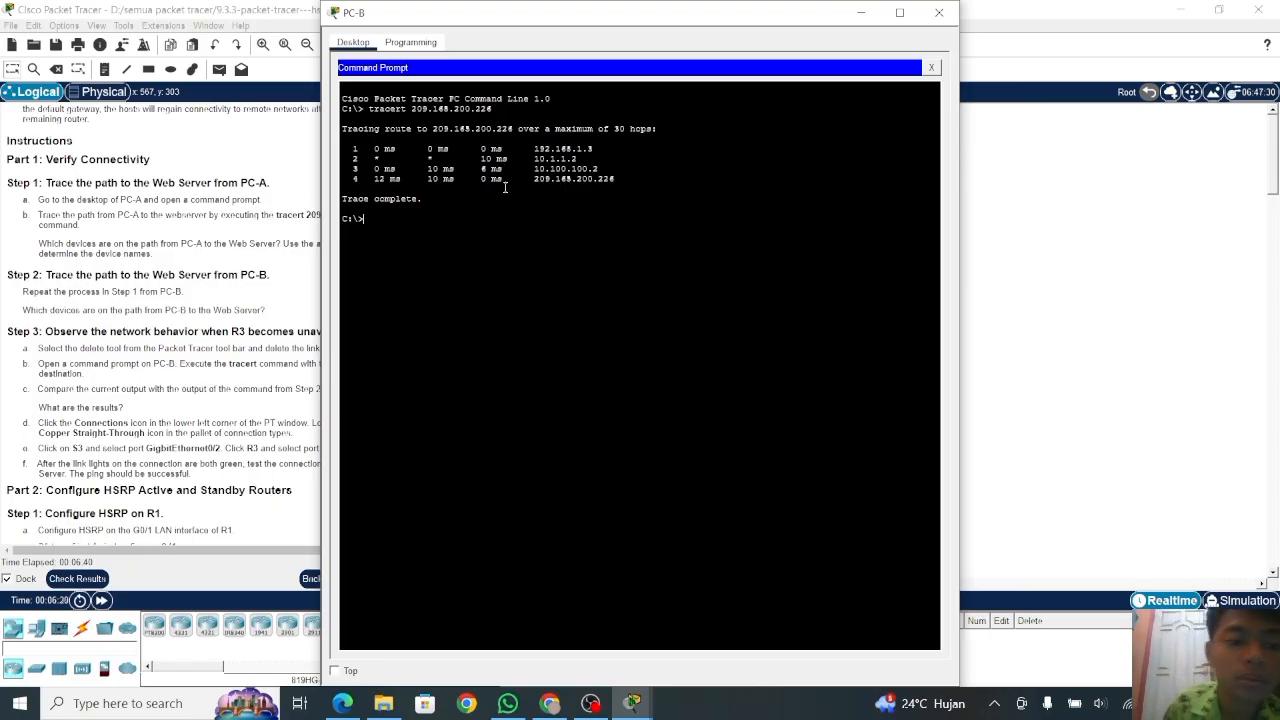
# Compare the hops in PC-B's trace with the addressing table and review the Step 3 instructions on R3 becoming unavailable.
pyautogui.scroll(10, 172, 218)
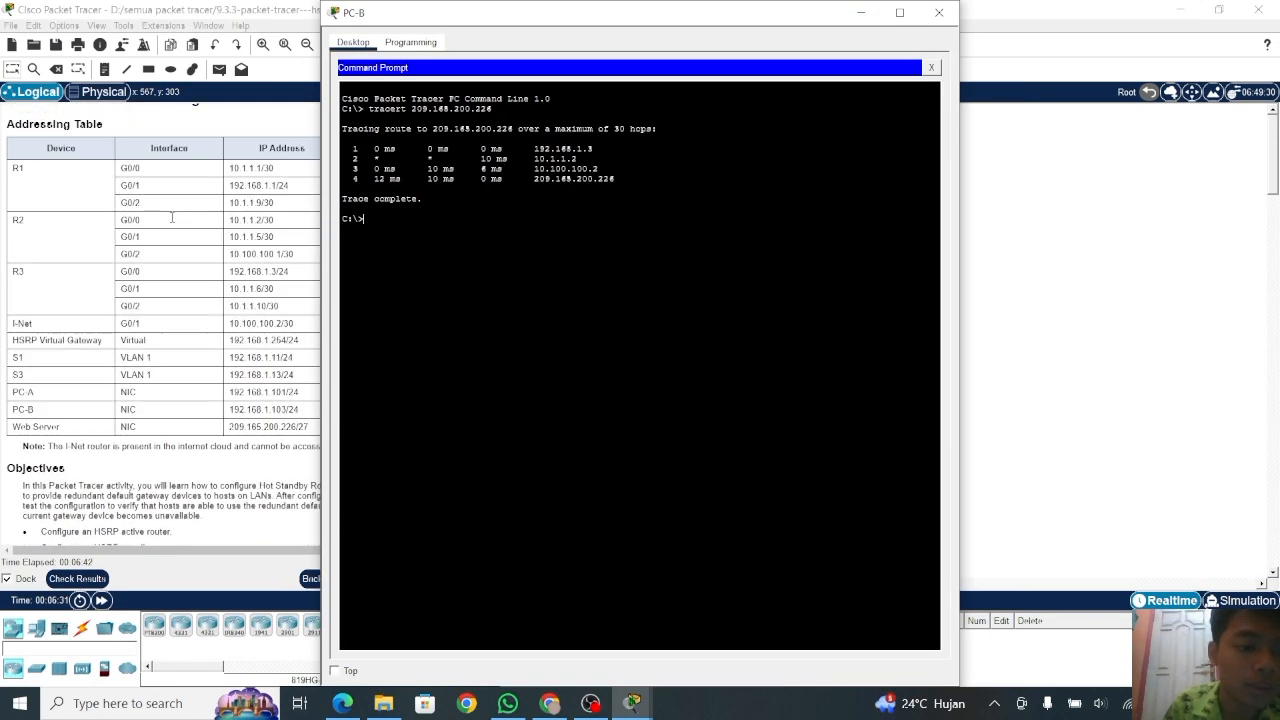
pyautogui.moveTo(560, 18); pyautogui.dragTo(739, 18)
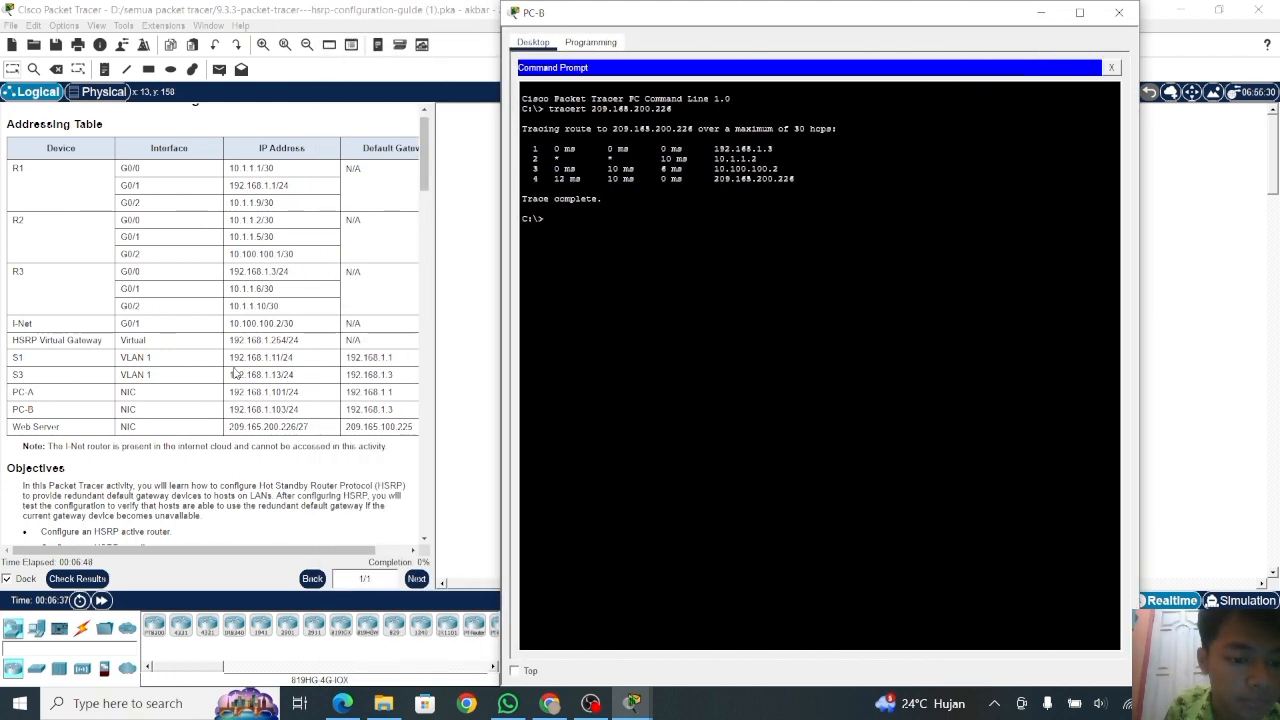
pyautogui.scroll(2, 234, 372)
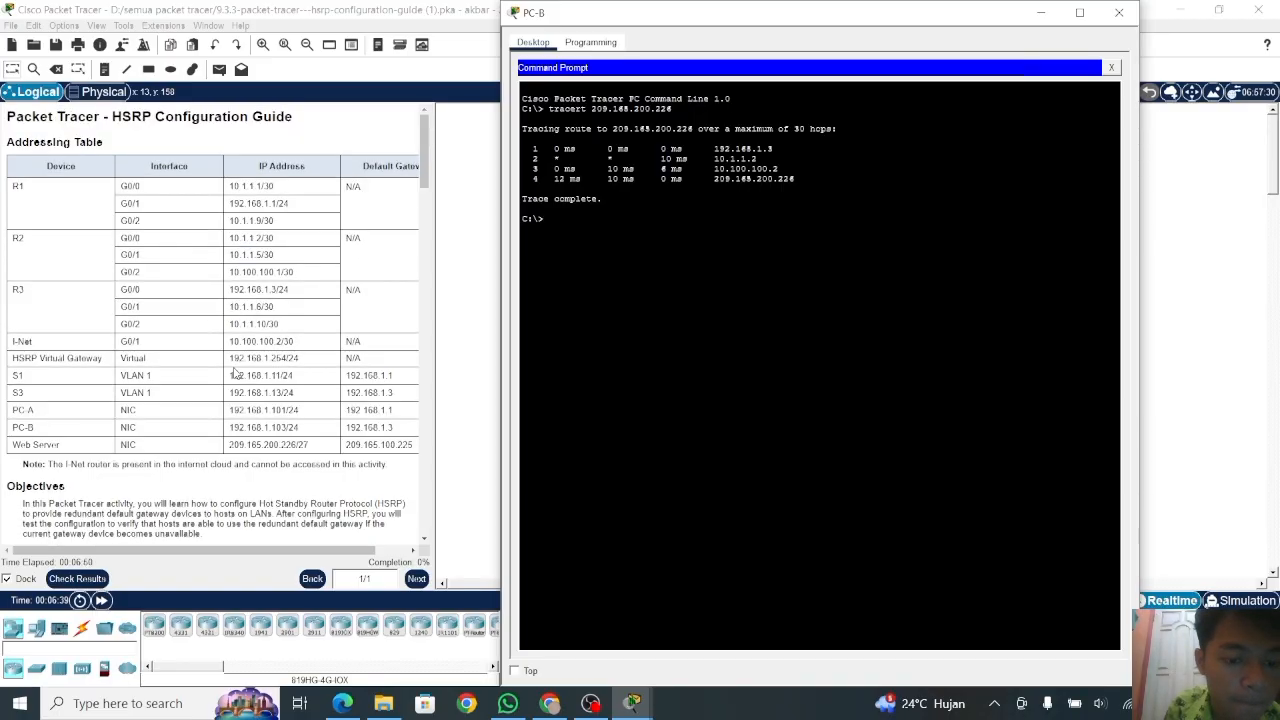
pyautogui.scroll(-5, 233, 365)
pyautogui.scroll(-15, 234, 362)
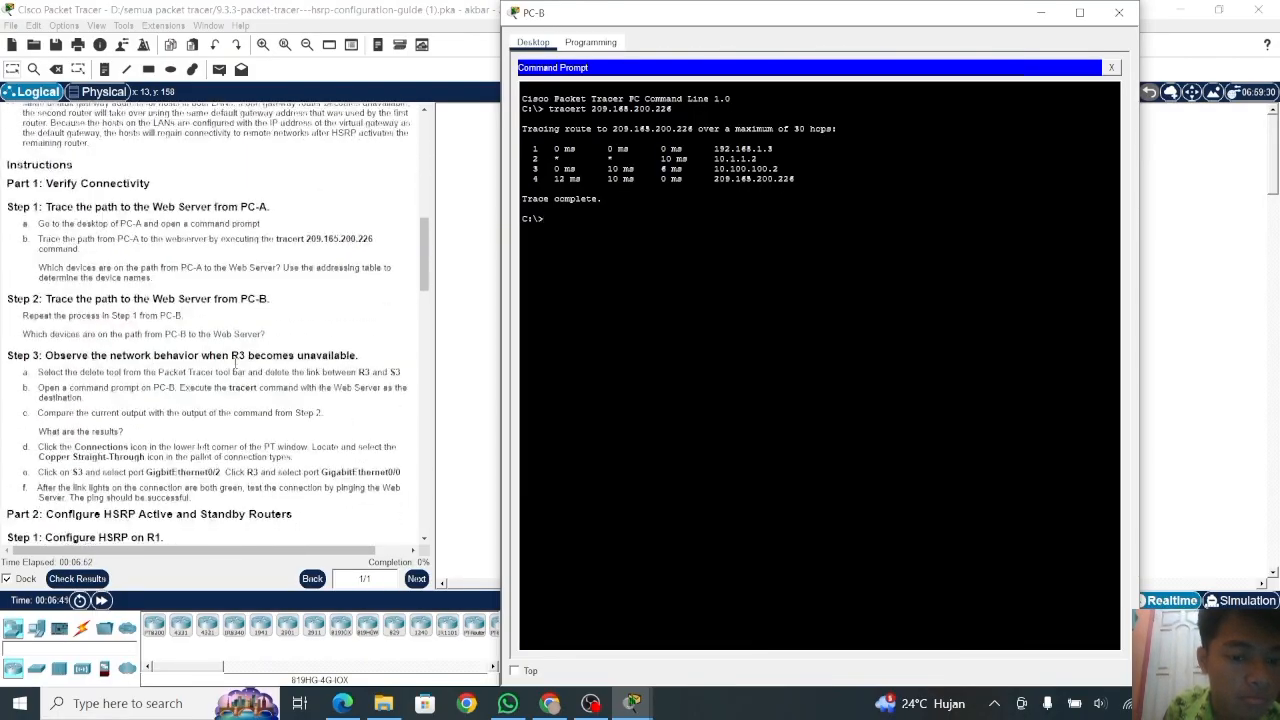
pyautogui.scroll(2, 235, 362)
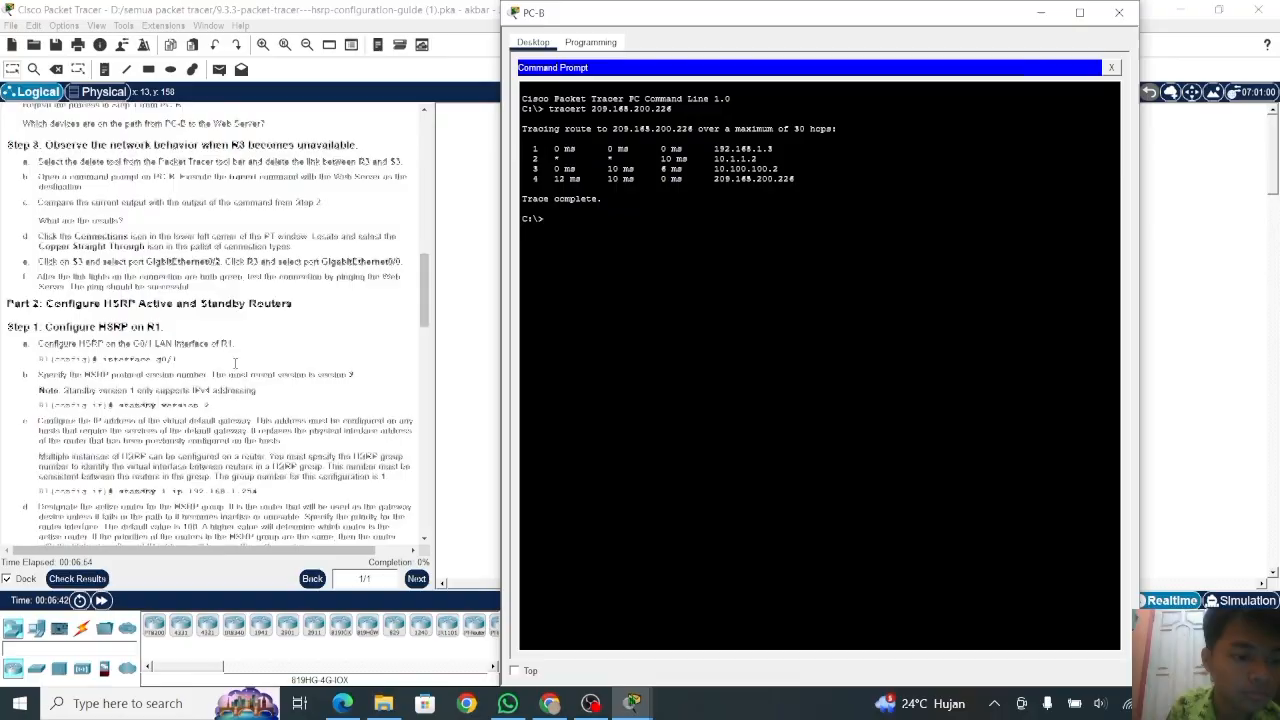
pyautogui.click(203, 260)
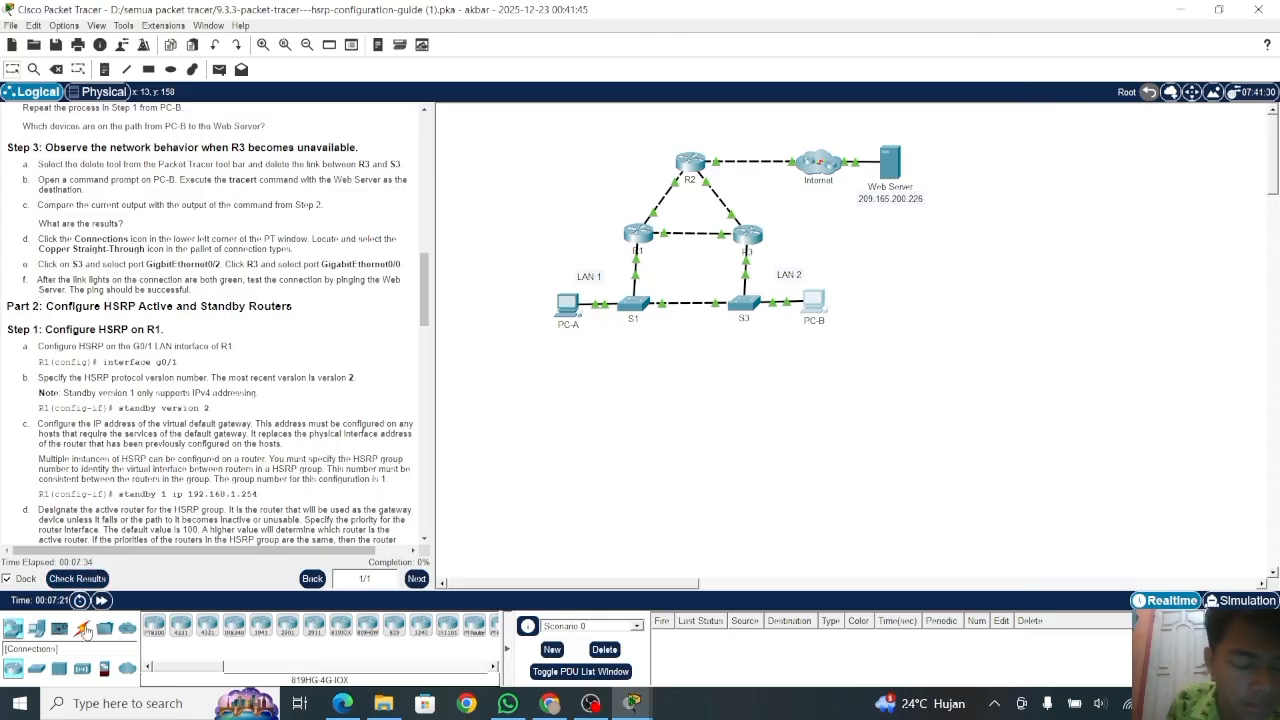
# Try to start a Copper Straight-Through connection from switch S3, checking its port list for GigabitEthernet0/2.
pyautogui.click(85, 632)
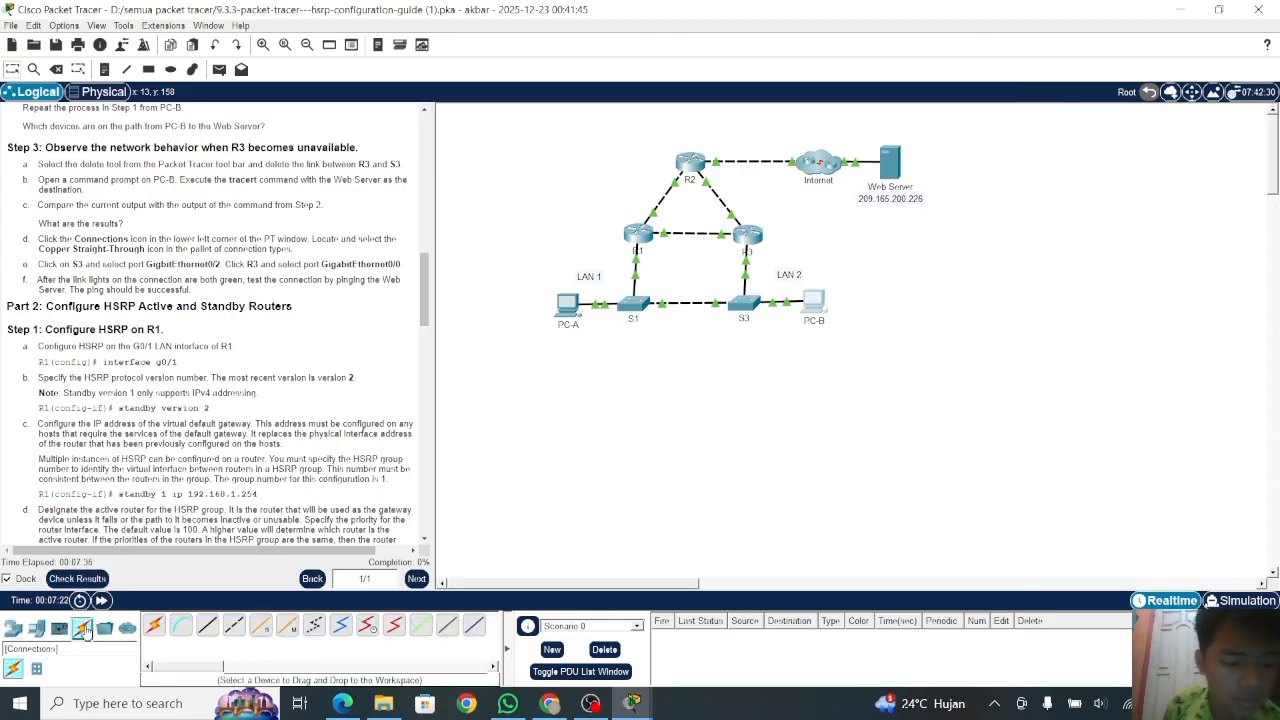
pyautogui.click(207, 626)
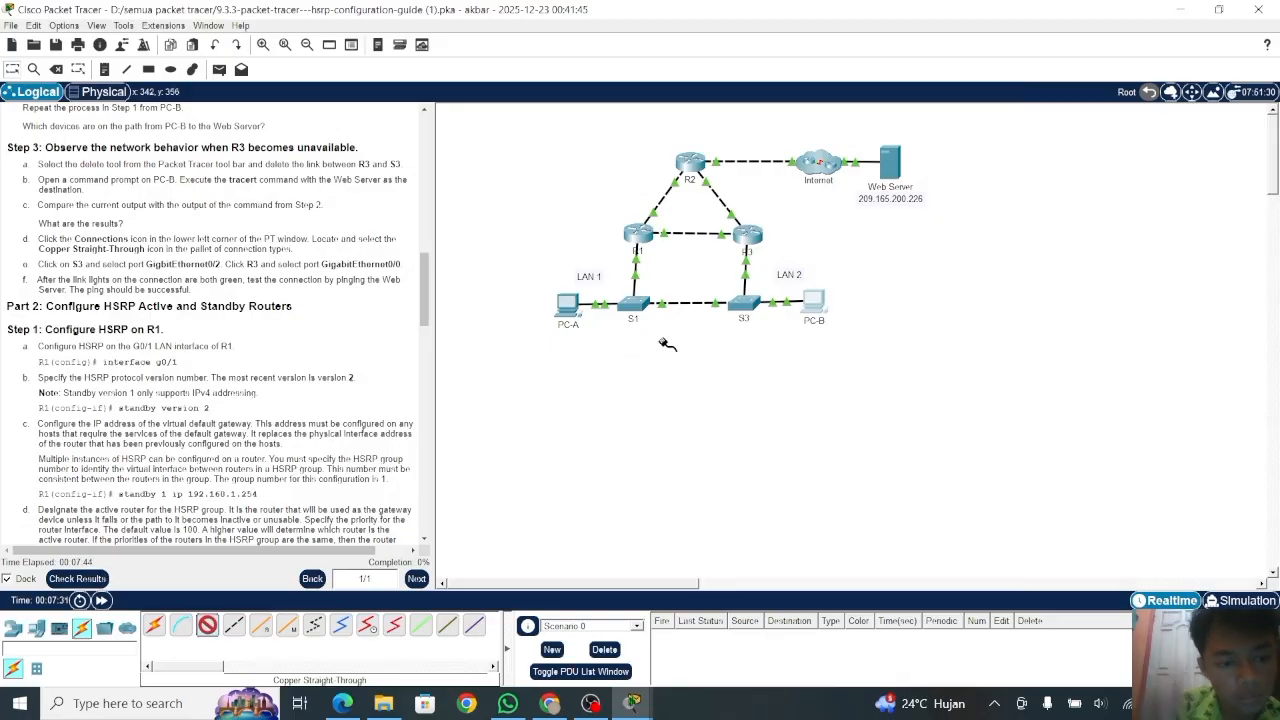
pyautogui.click(750, 308)
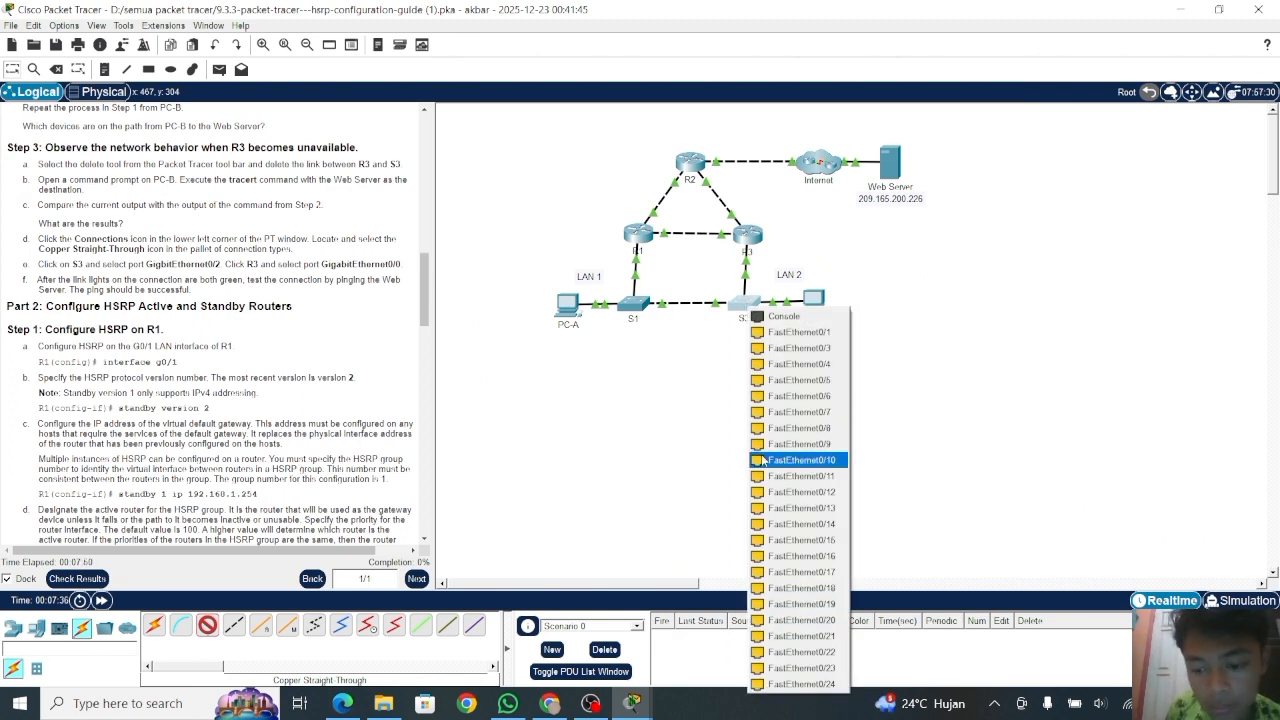
pyautogui.click(905, 519)
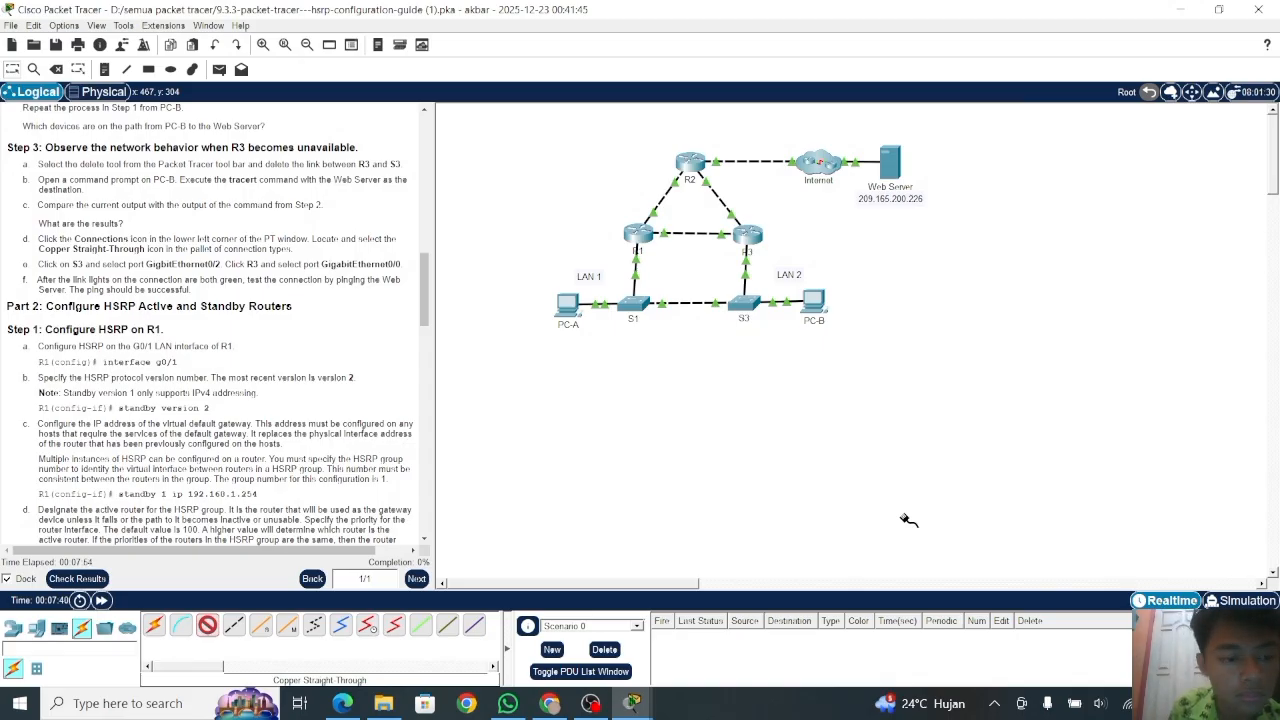
pyautogui.click(749, 306)
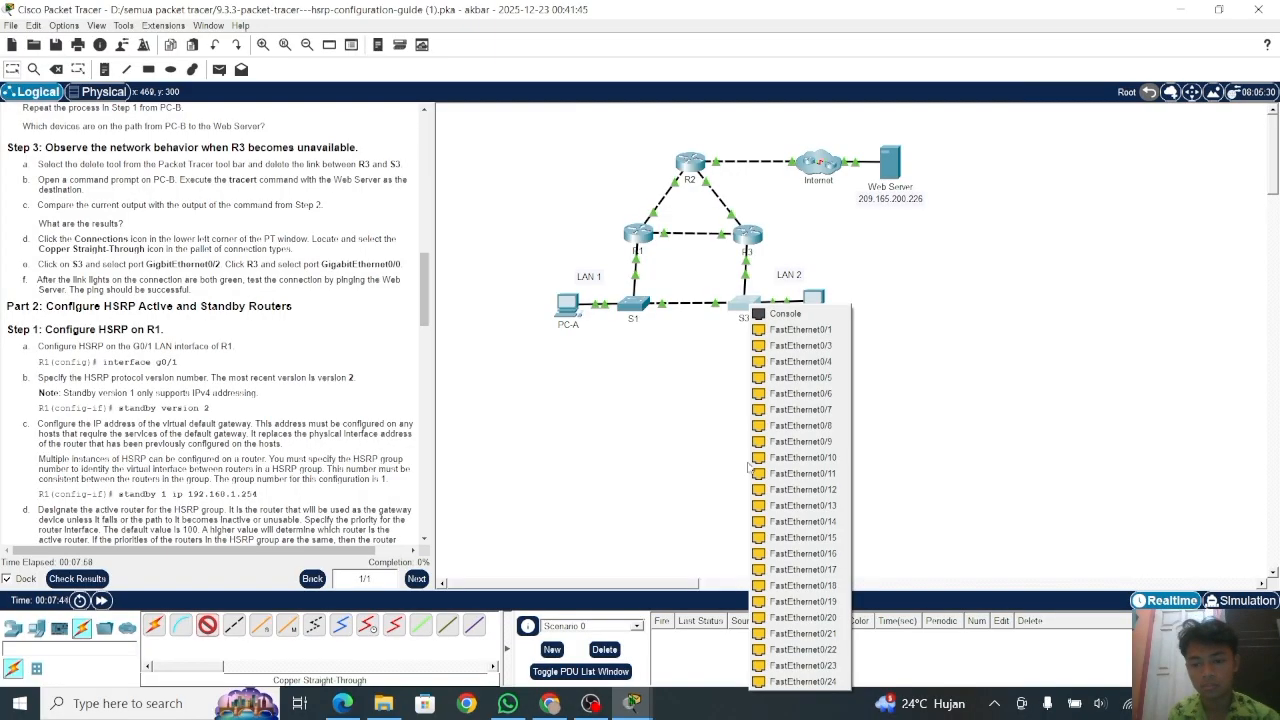
pyautogui.click(935, 432)
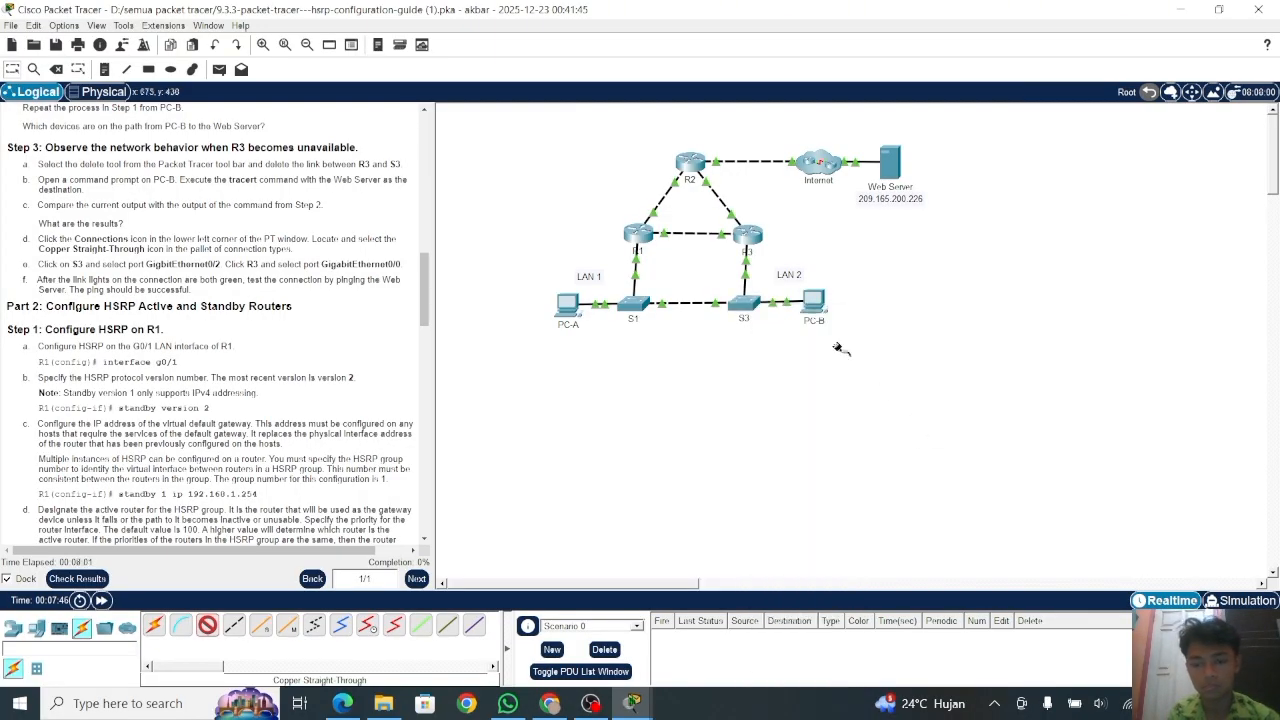
pyautogui.click(755, 310)
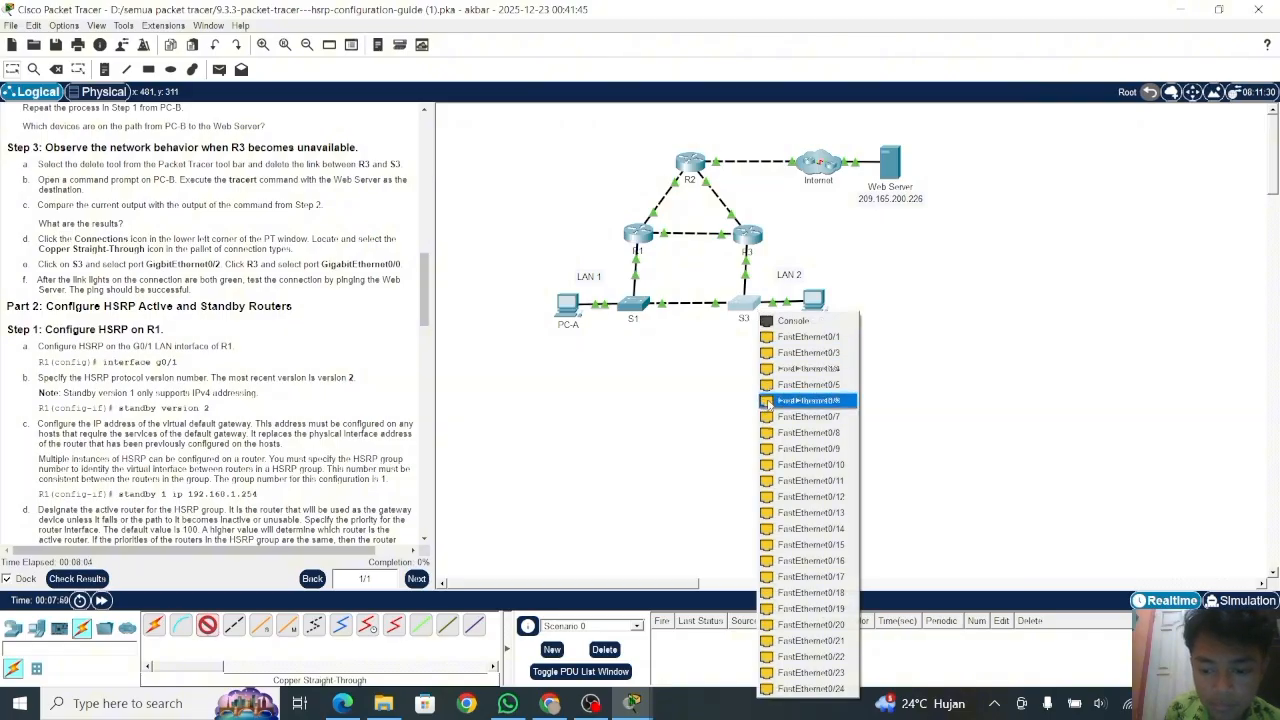
pyautogui.click(615, 458)
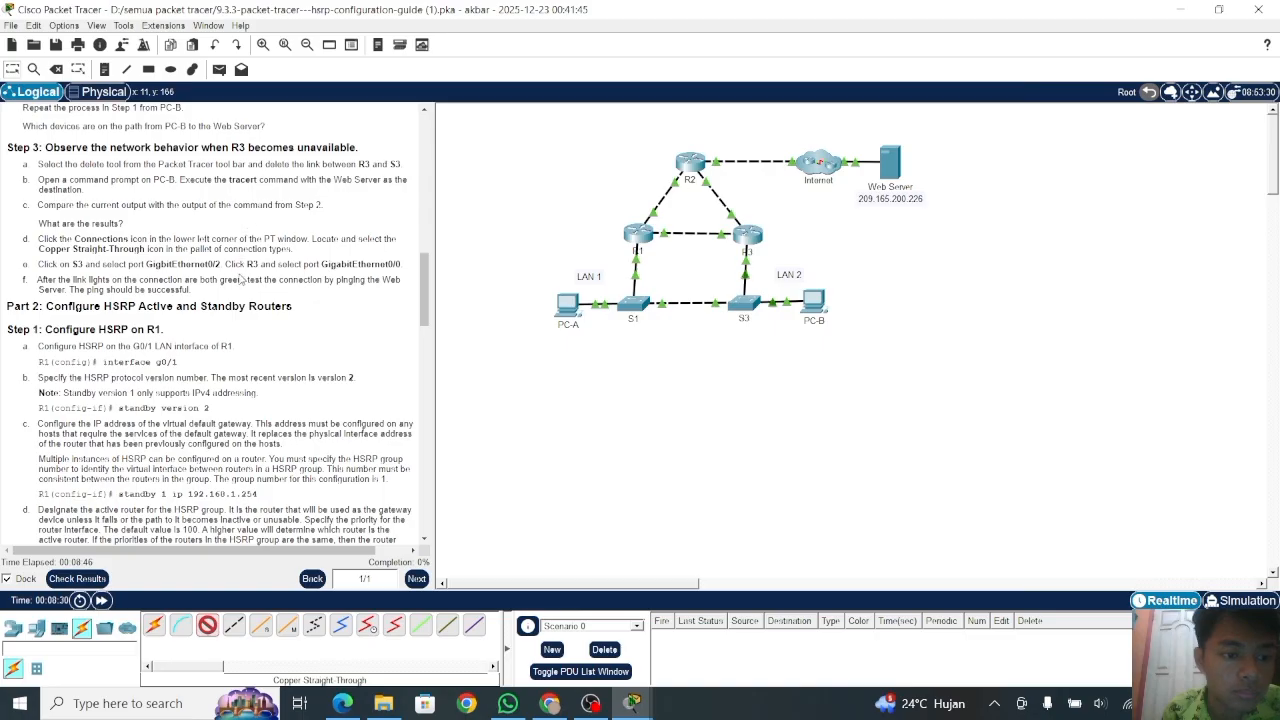
pyautogui.click(748, 305)
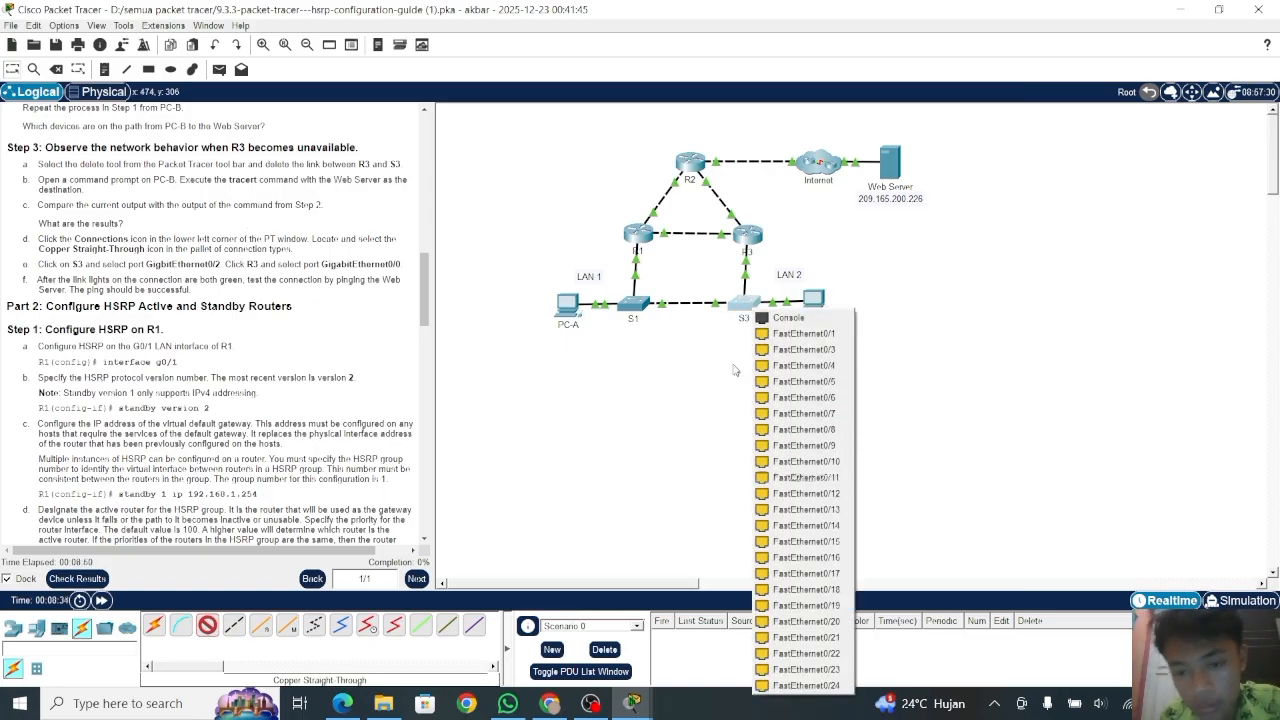
pyautogui.click(648, 411)
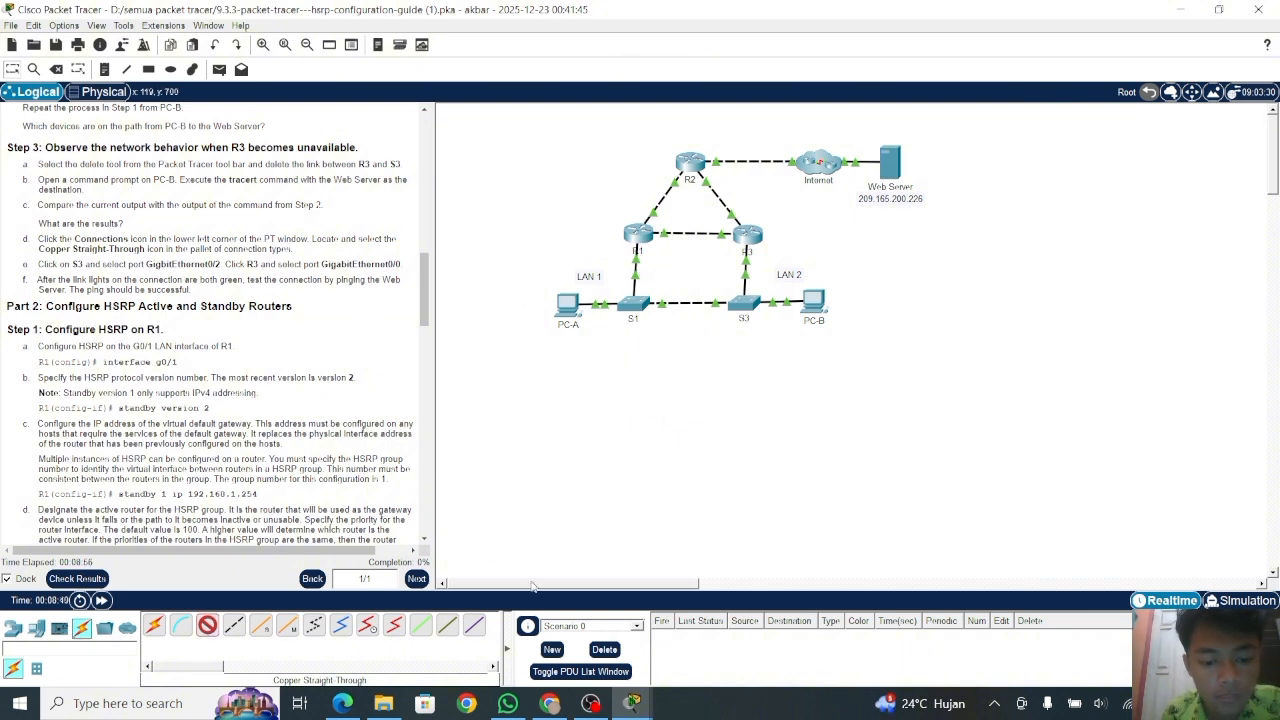
pyautogui.click(593, 705)
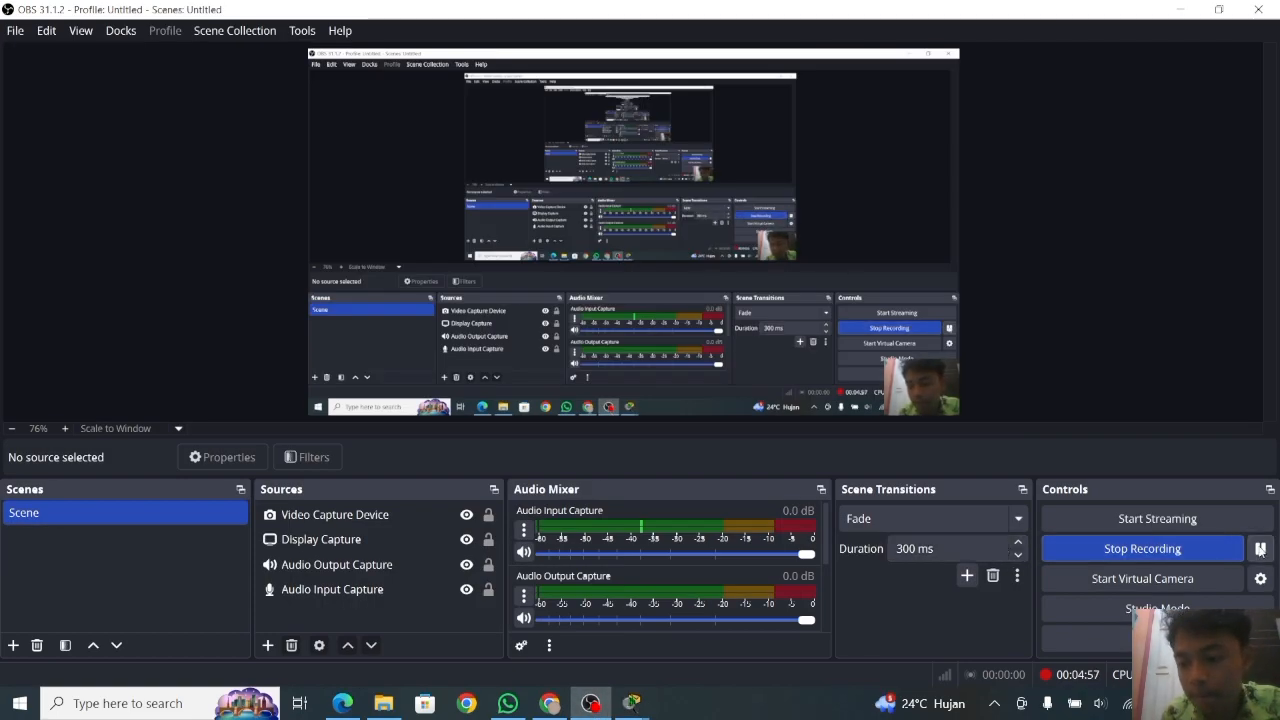
pyautogui.moveTo(641, 705)
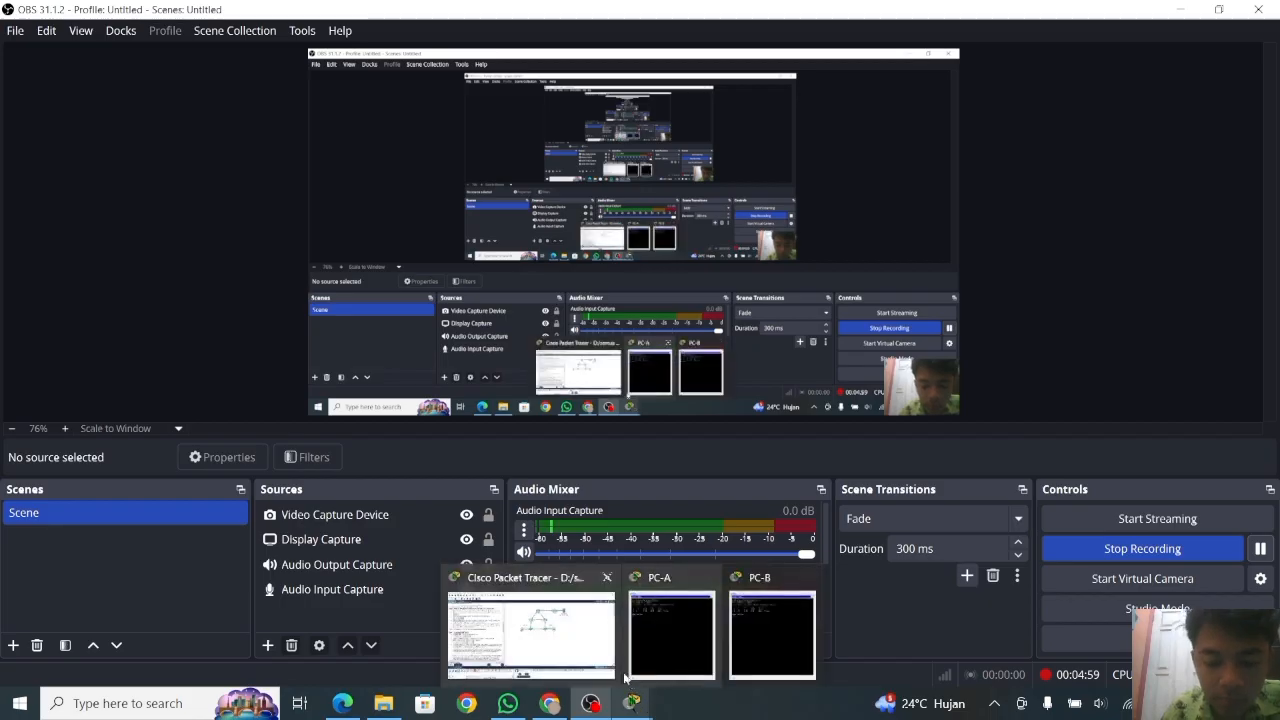
pyautogui.click(528, 628)
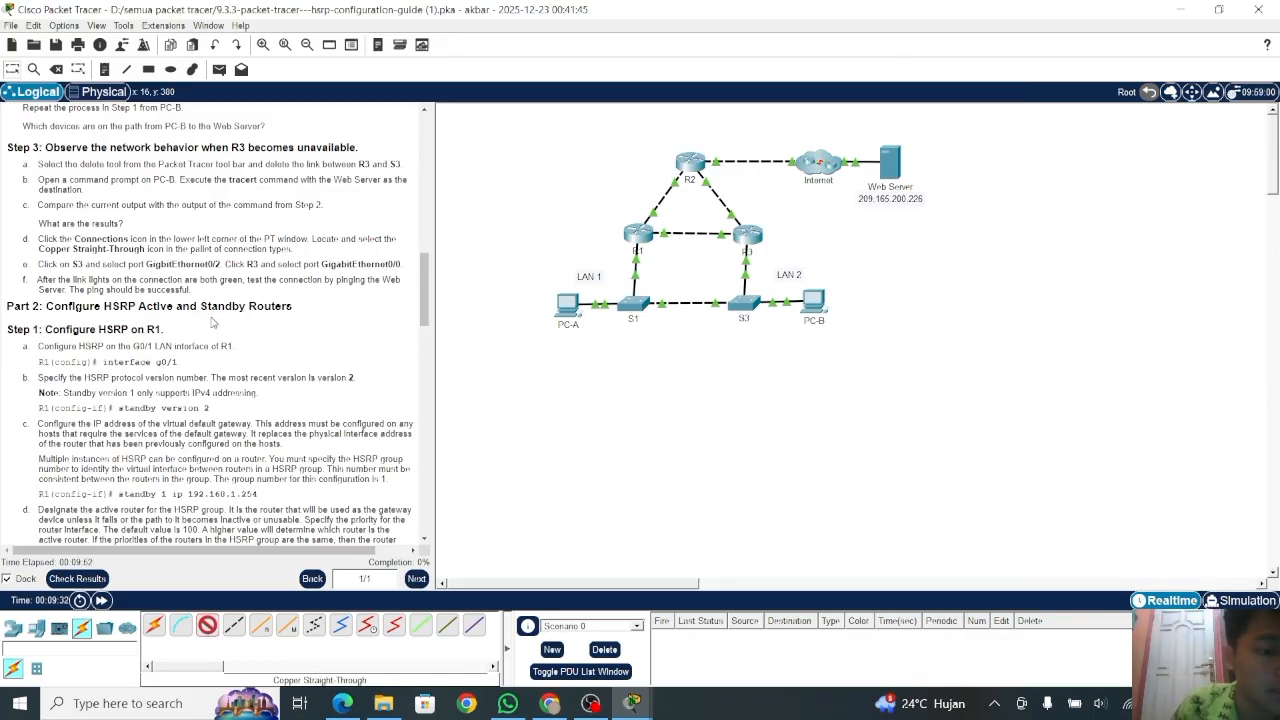
# Cancel the active cable connection on router R1 and open R1's command line at its user prompt.
pyautogui.scroll(-1, 213, 322)
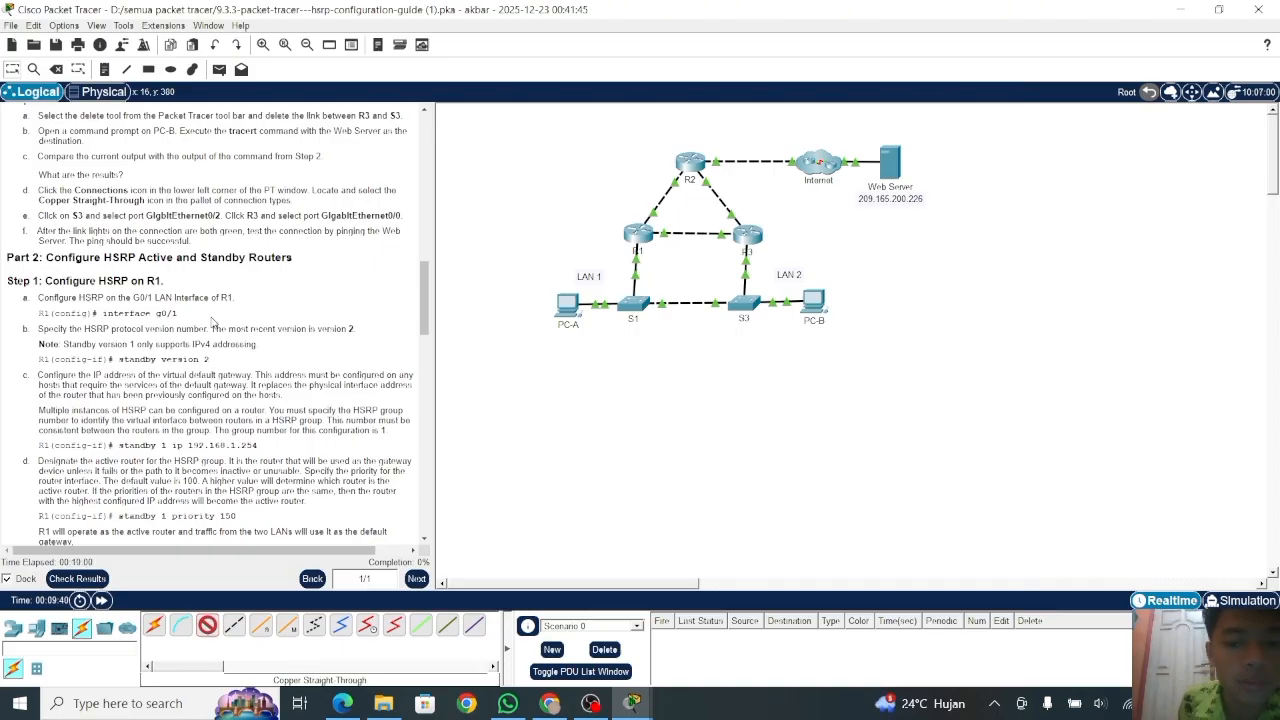
pyautogui.click(646, 236)
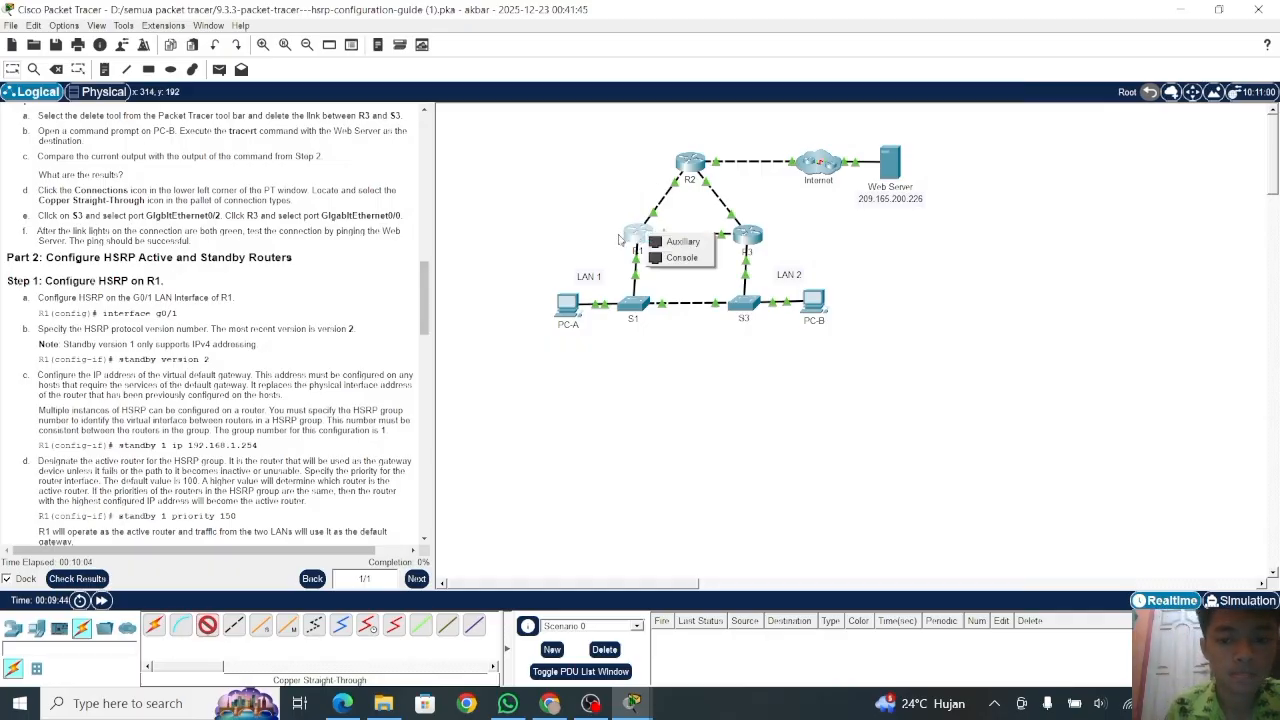
pyautogui.click(209, 625)
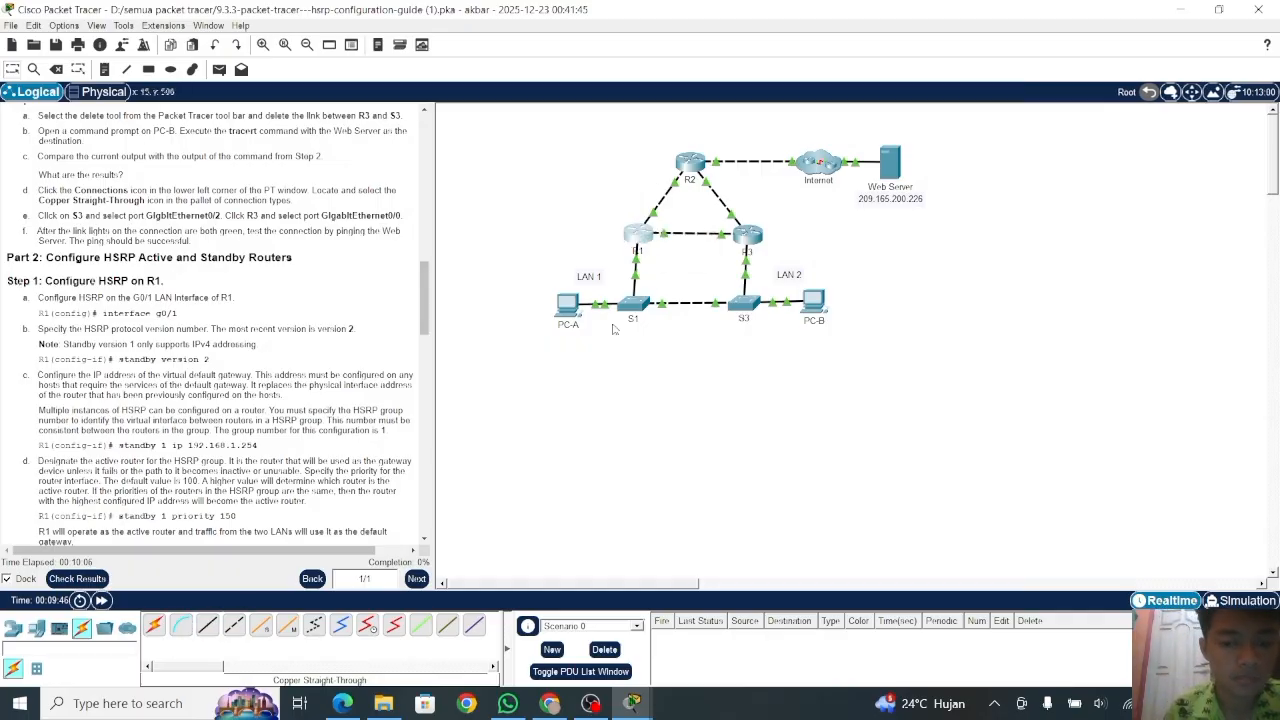
pyautogui.click(637, 238)
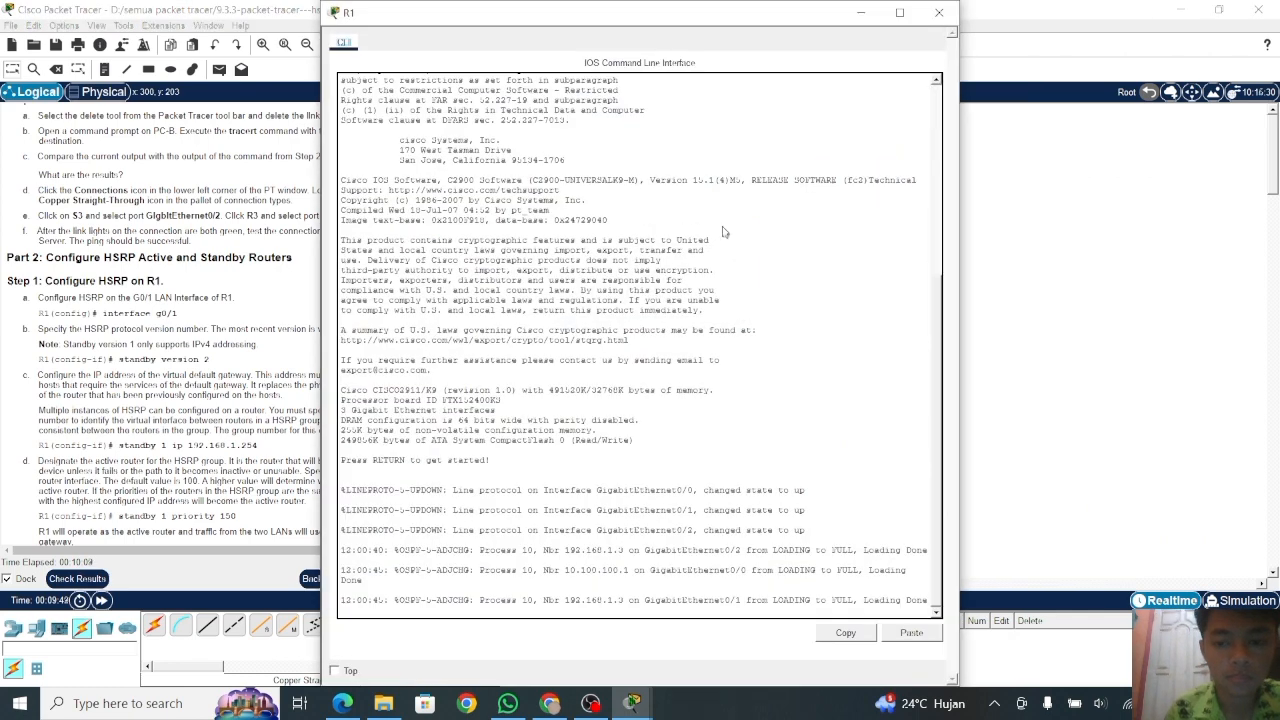
pyautogui.press('Return')
pyautogui.press('Return')
pyautogui.press('Return')
pyautogui.press('Return')
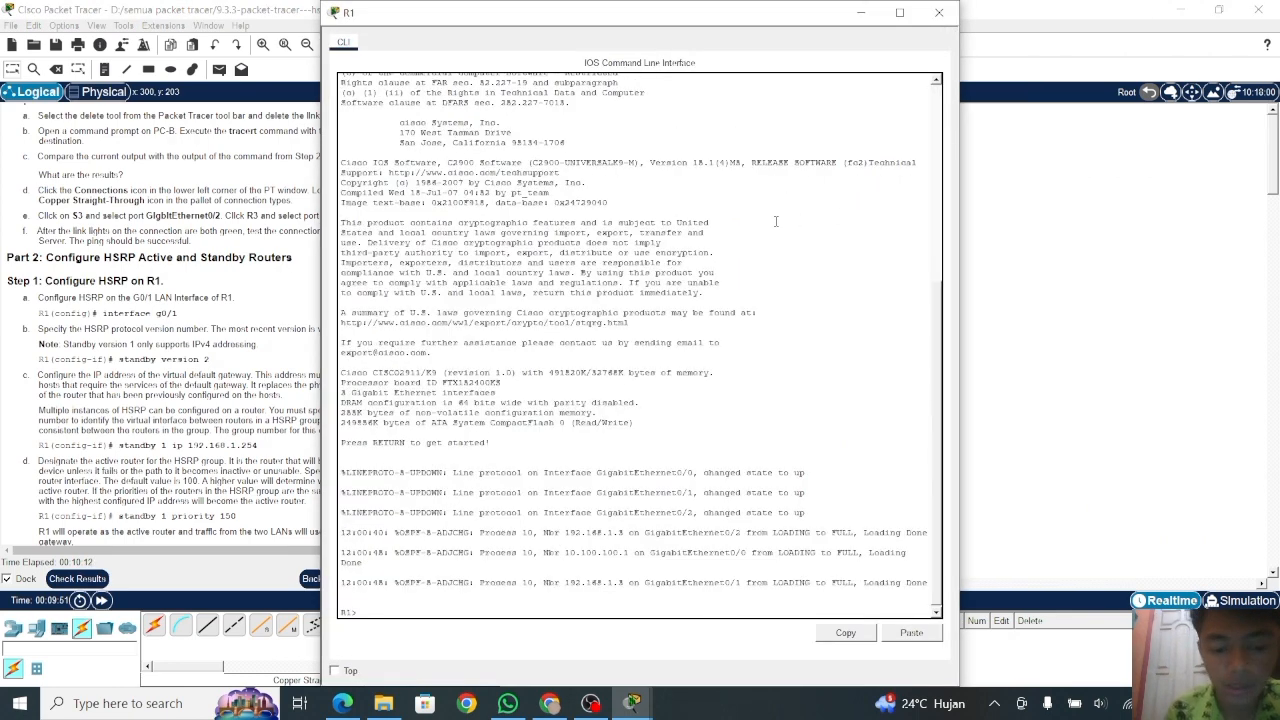
# Enter privileged mode and global configuration mode on R1, and select its LAN interface with int g0/1.
pyautogui.write('enab')
pyautogui.press('Tab')
pyautogui.press('Return')
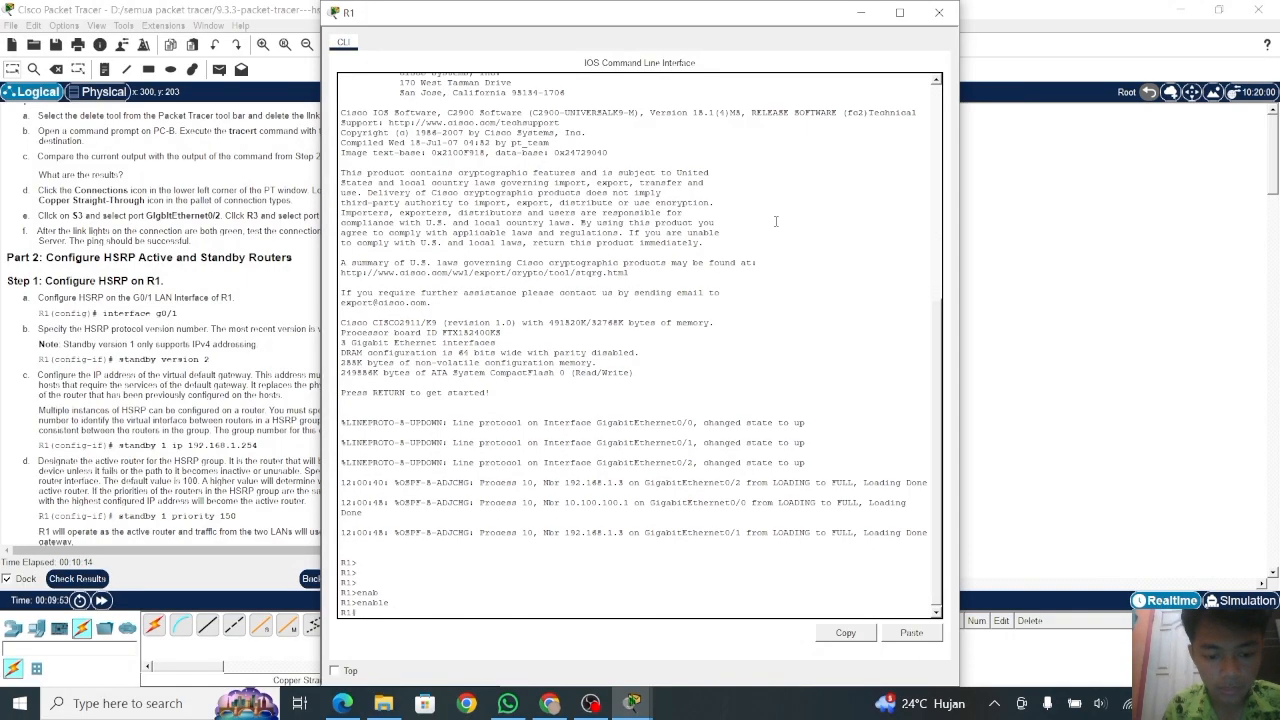
pyautogui.write('conf t')
pyautogui.press('Return')
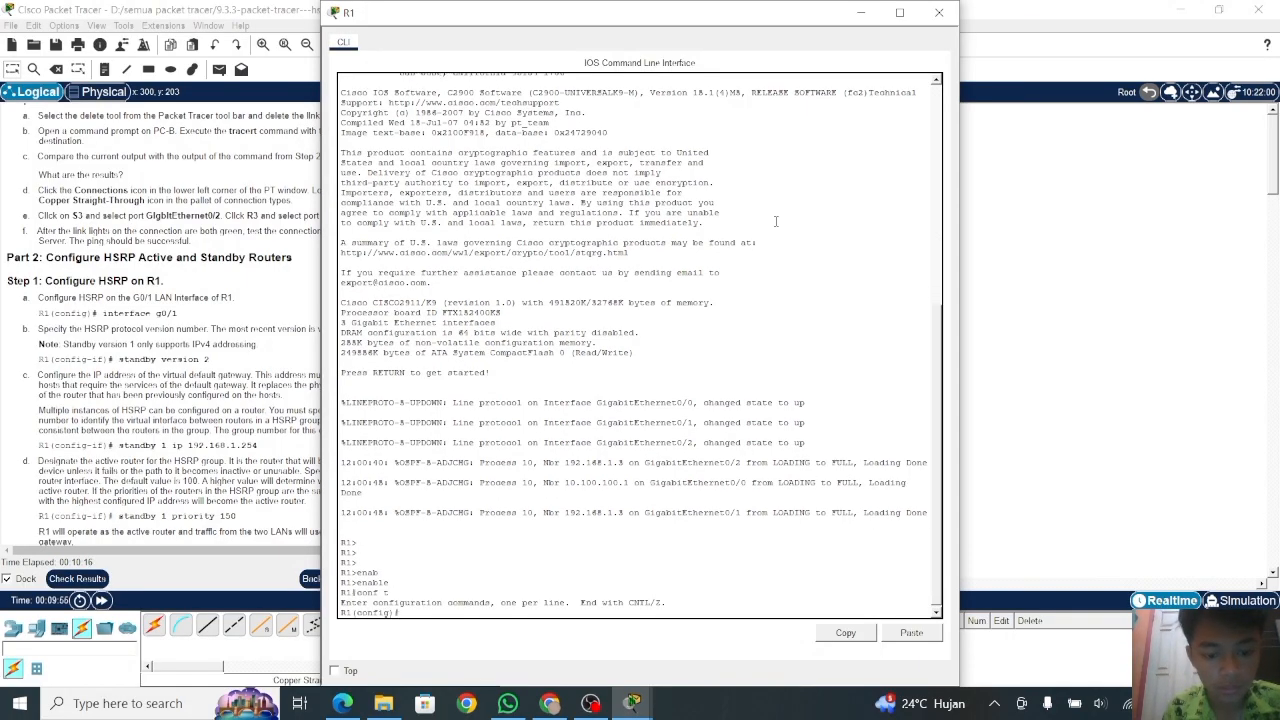
pyautogui.write('int')
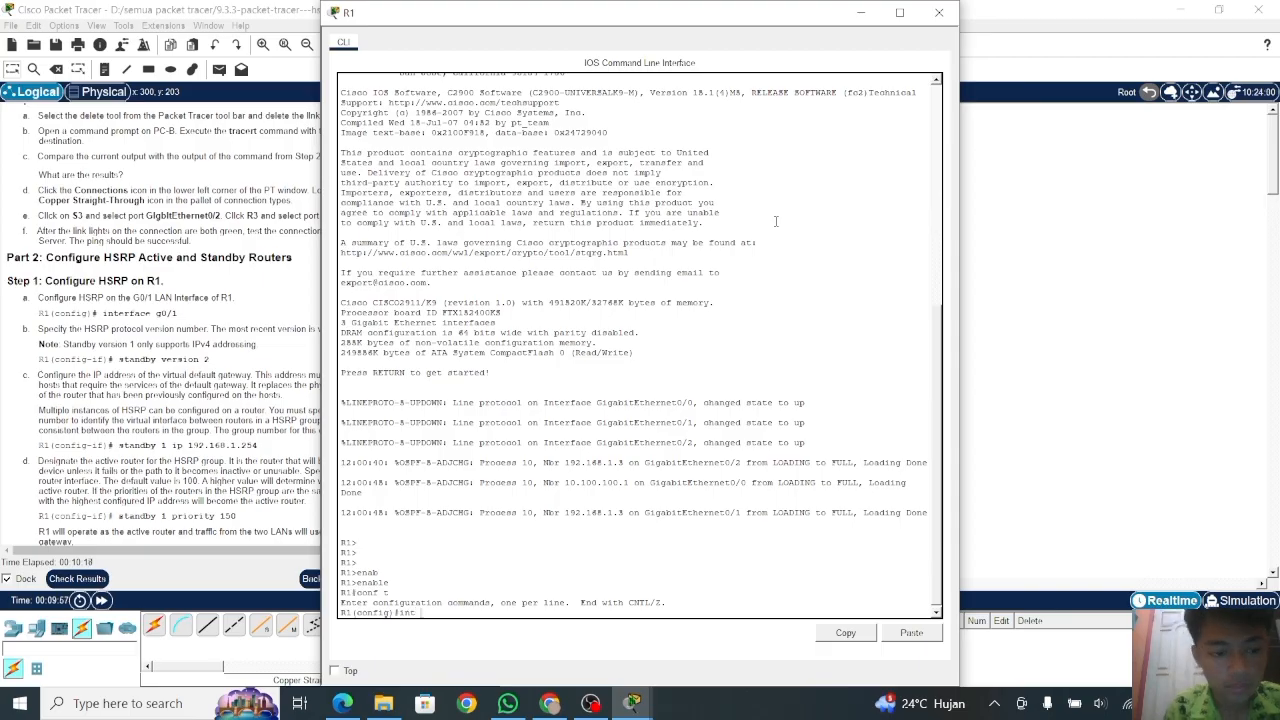
pyautogui.write(' g0/')
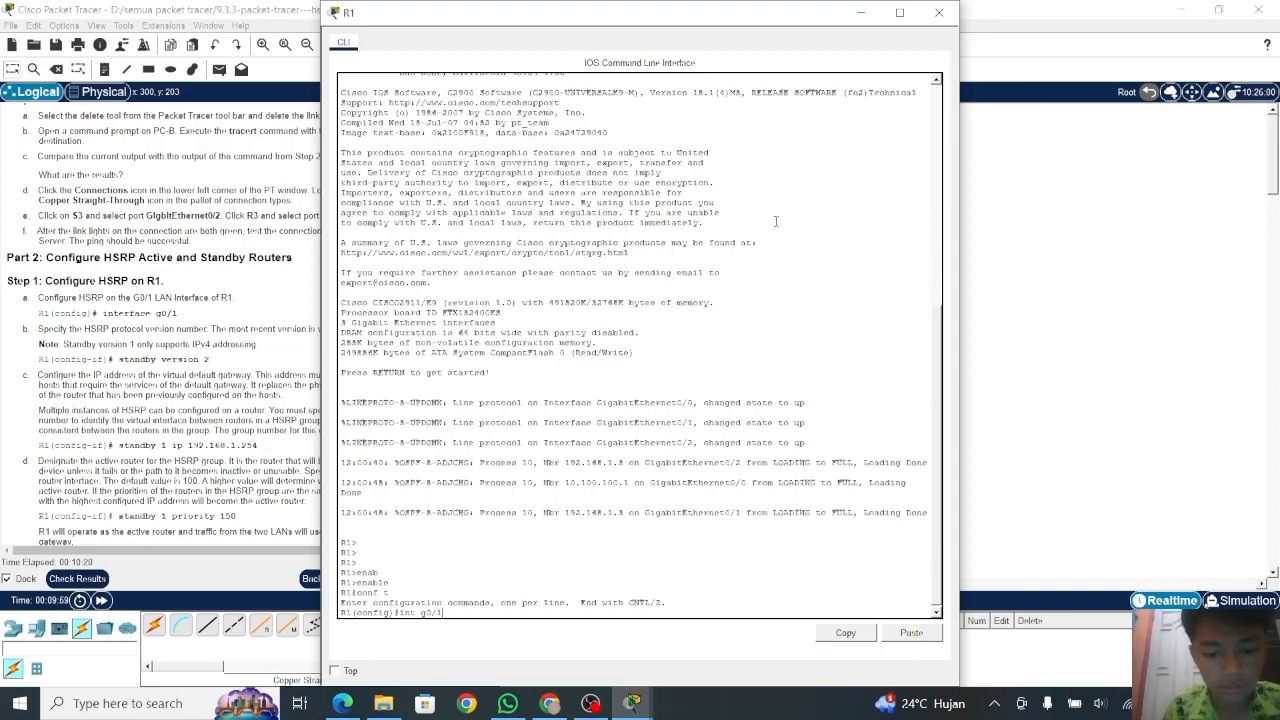
pyautogui.write('1')
pyautogui.press('Return')
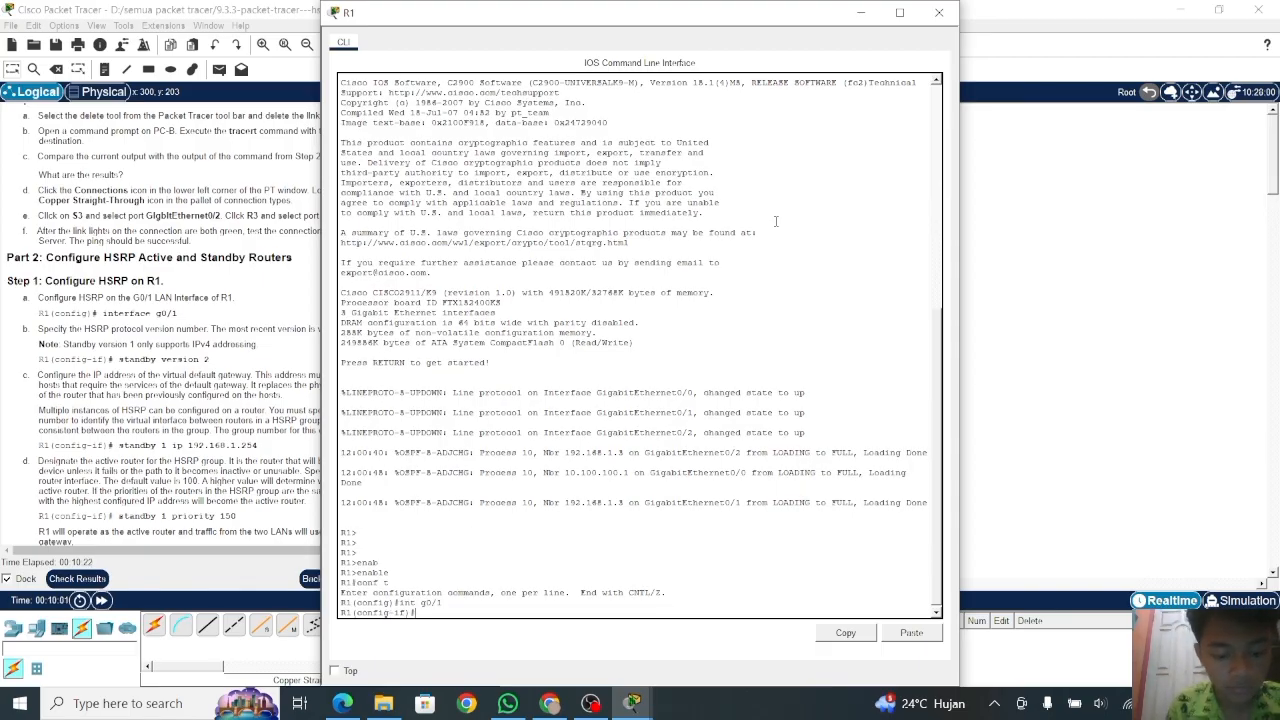
# Set the HSRP protocol version on R1's g0/1 interface with standby version 2.
pyautogui.write('sta')
pyautogui.press('Tab')
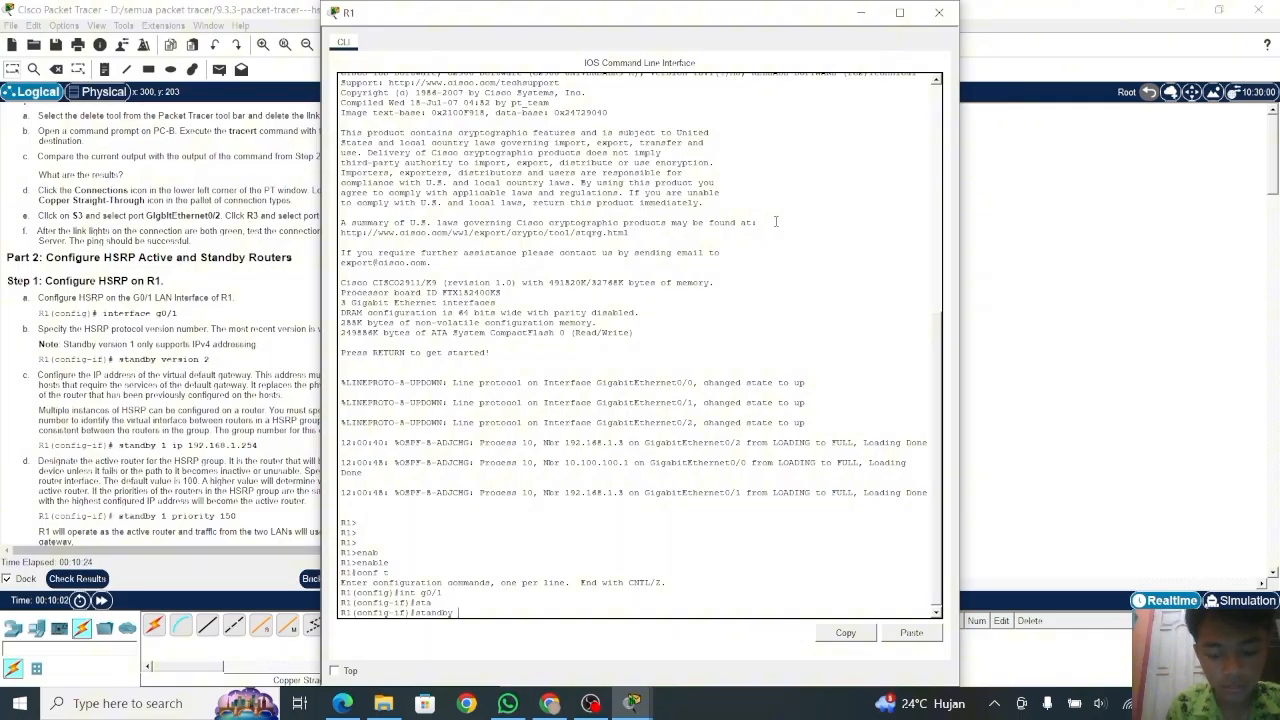
pyautogui.write('v')
pyautogui.press('Tab')
pyautogui.write('2')
pyautogui.press('Return')
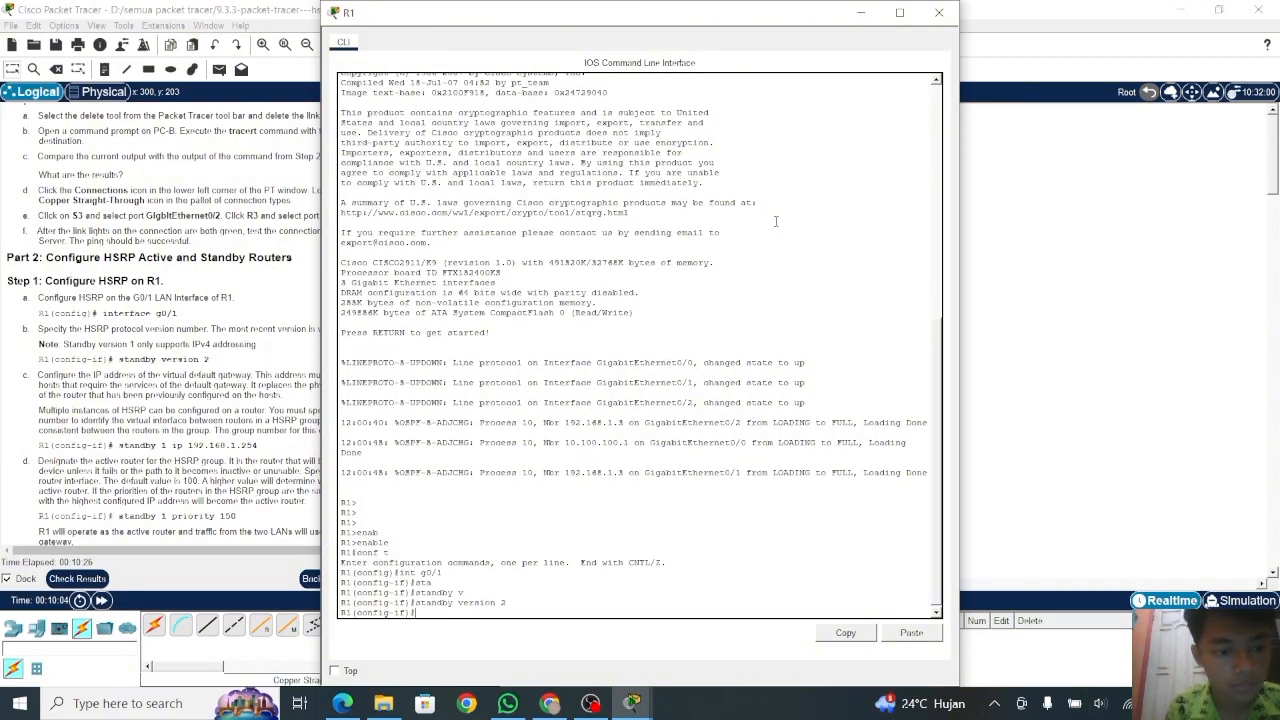
# Configure the virtual default gateway for HSRP group 1 on R1 with standby 1 ip 192.168.1.254.
pyautogui.write('st')
pyautogui.press('Tab')
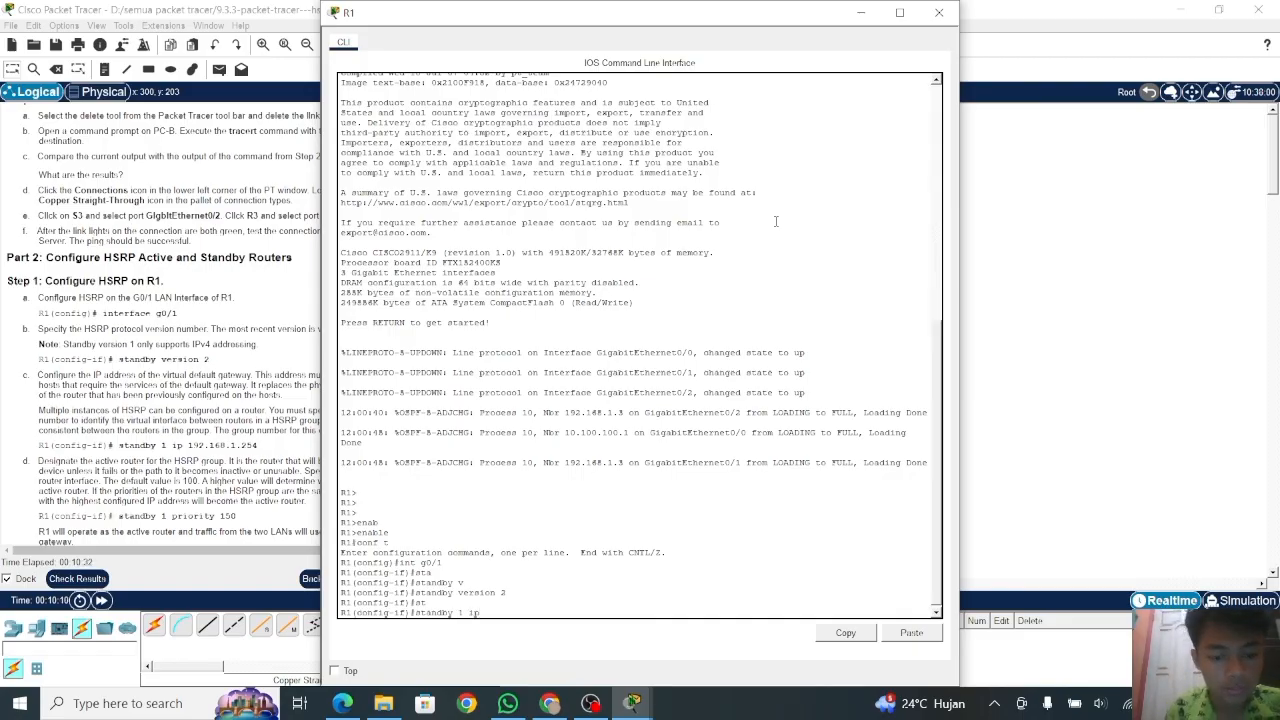
pyautogui.write('1 ip 192.')
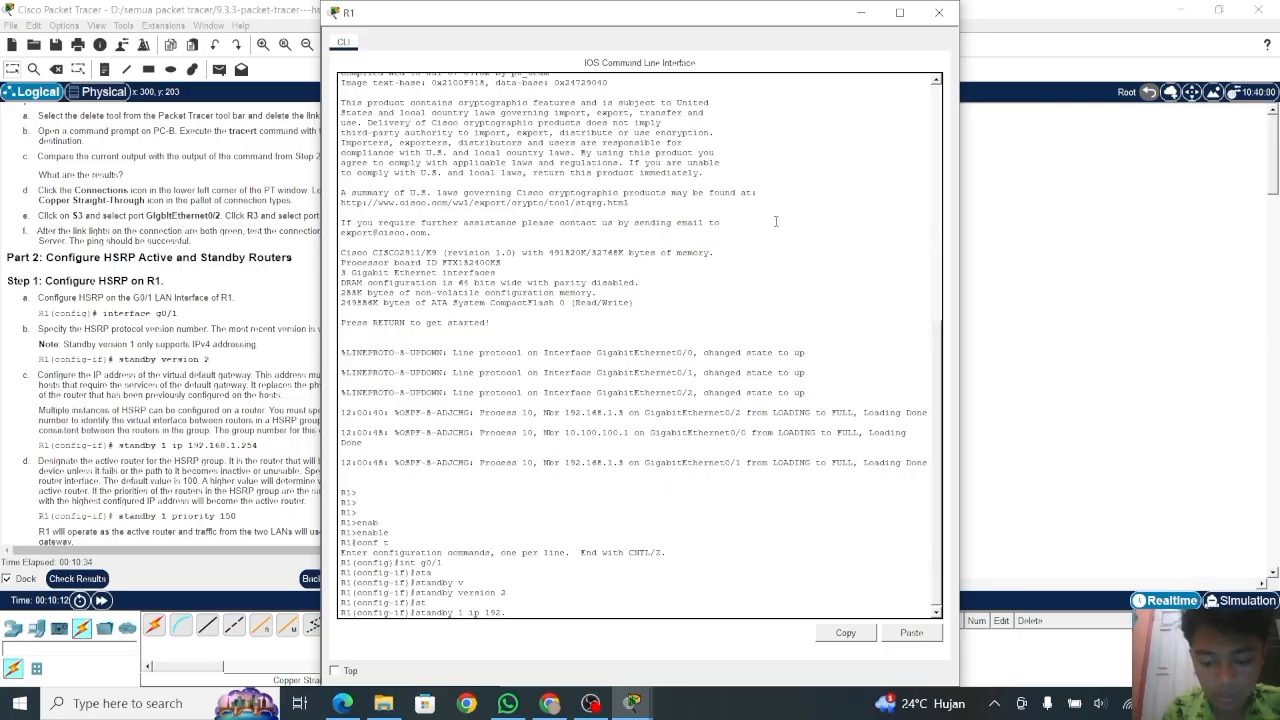
pyautogui.write('168.1')
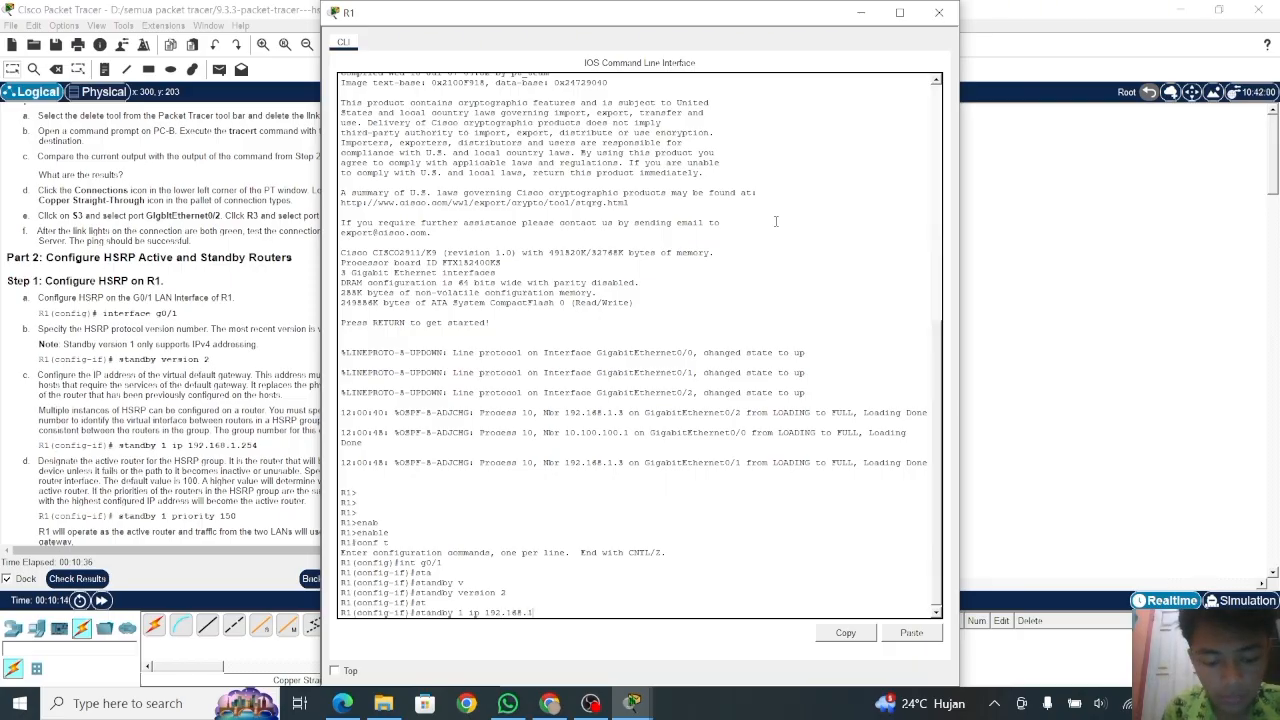
pyautogui.write('.254')
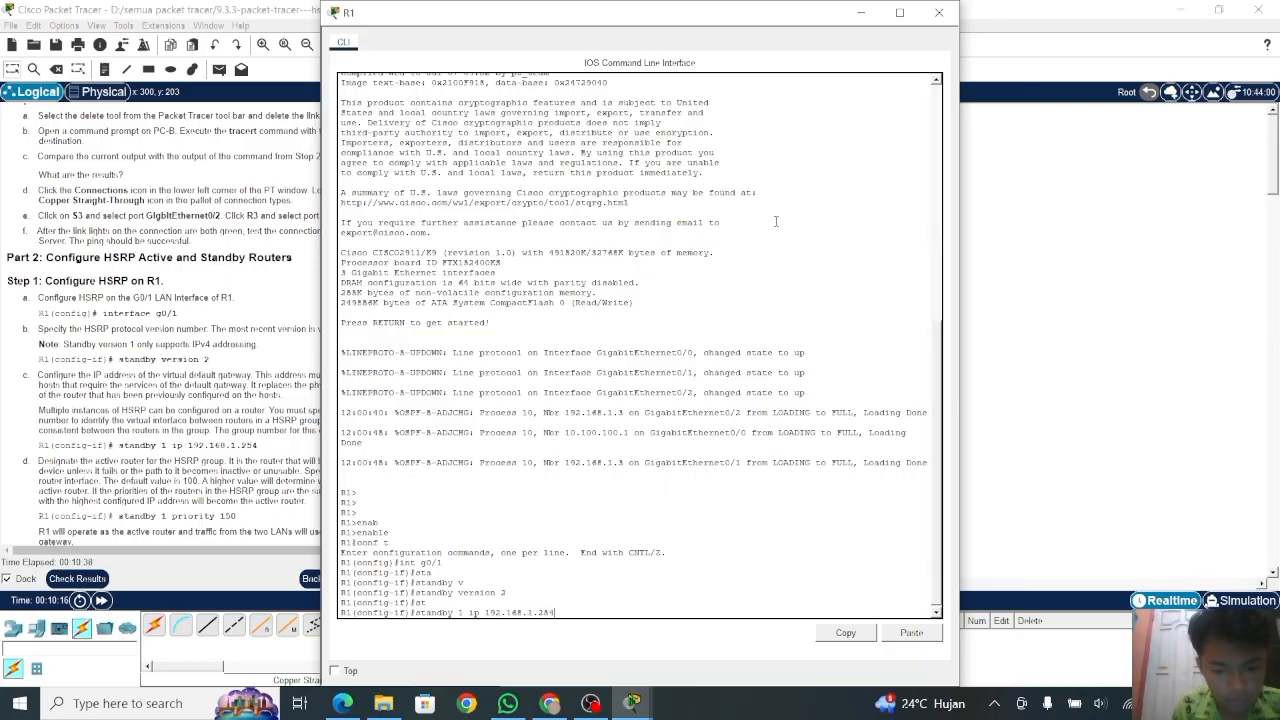
pyautogui.press('Return')
pyautogui.press('Return')
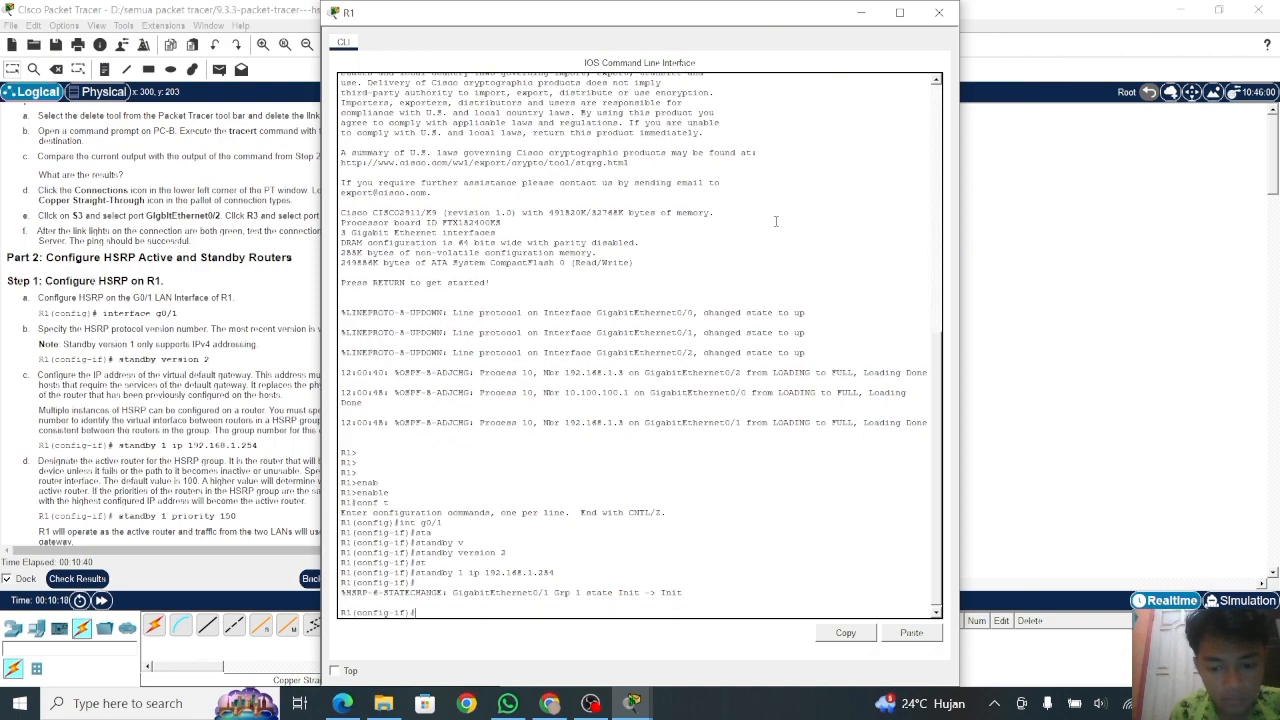
# Uncover the lab instructions beside R1's window and set R1's HSRP group 1 priority with standby 1 priority 150.
pyautogui.moveTo(755, 20); pyautogui.dragTo(926, 20)
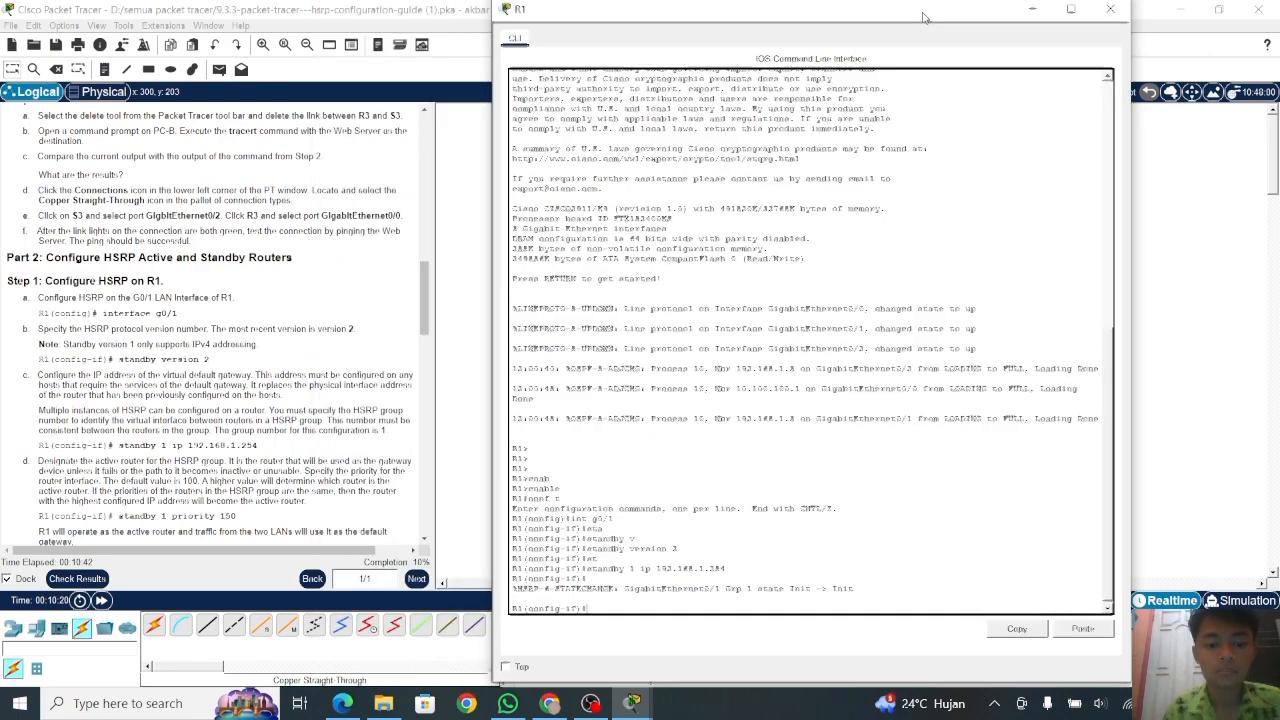
pyautogui.scroll(-2, 229, 272)
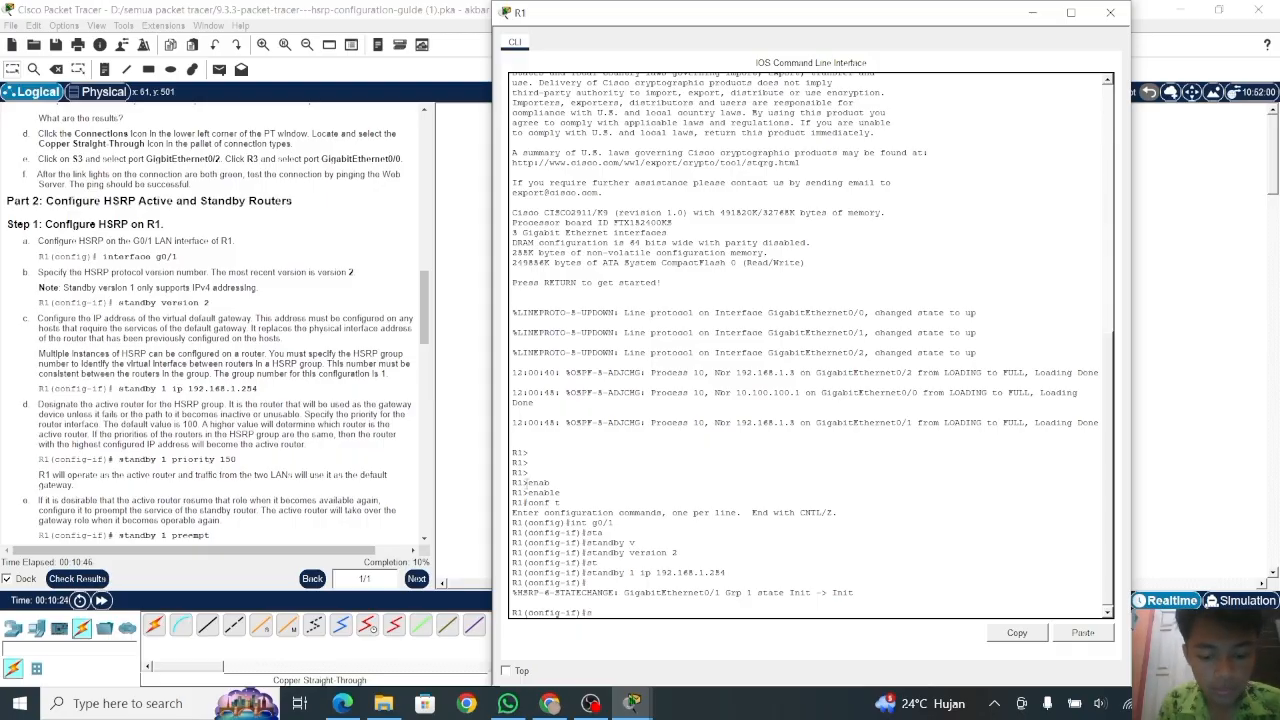
pyautogui.write('st')
pyautogui.press('Tab')
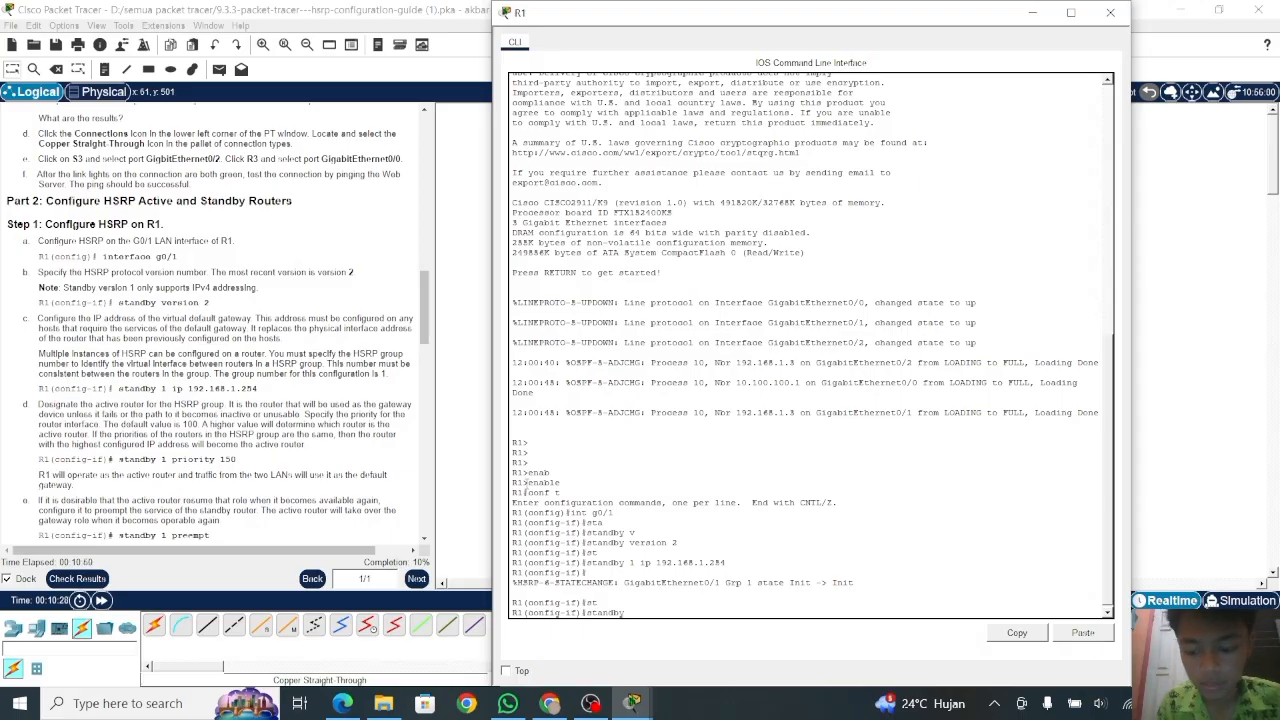
pyautogui.write('1 pr')
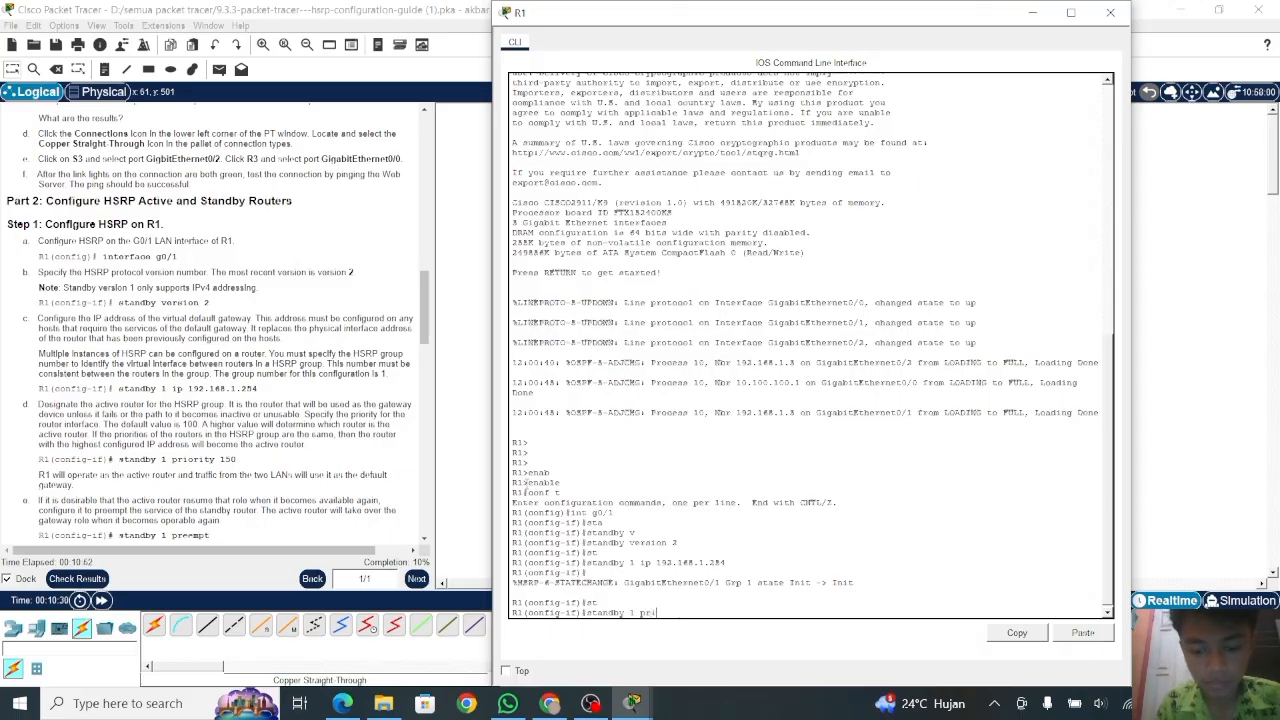
pyautogui.write('i')
pyautogui.press('Tab')
pyautogui.write('1')
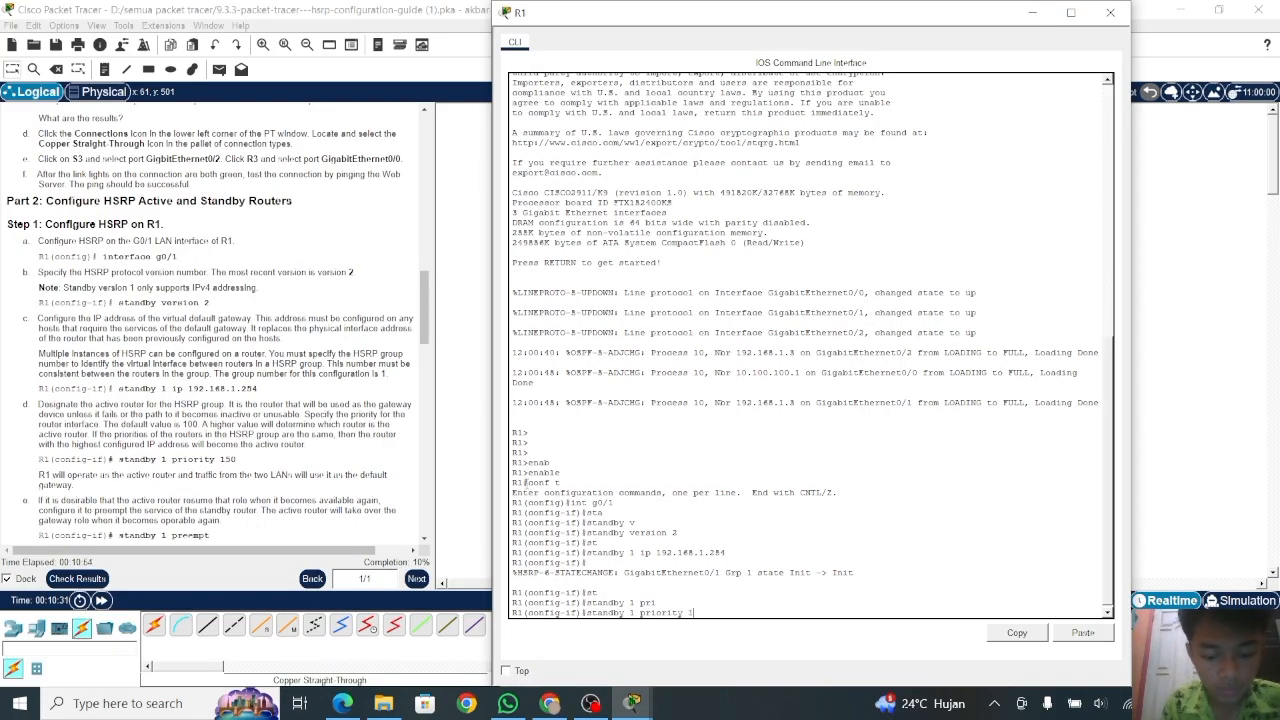
pyautogui.write('50')
pyautogui.press('Return')
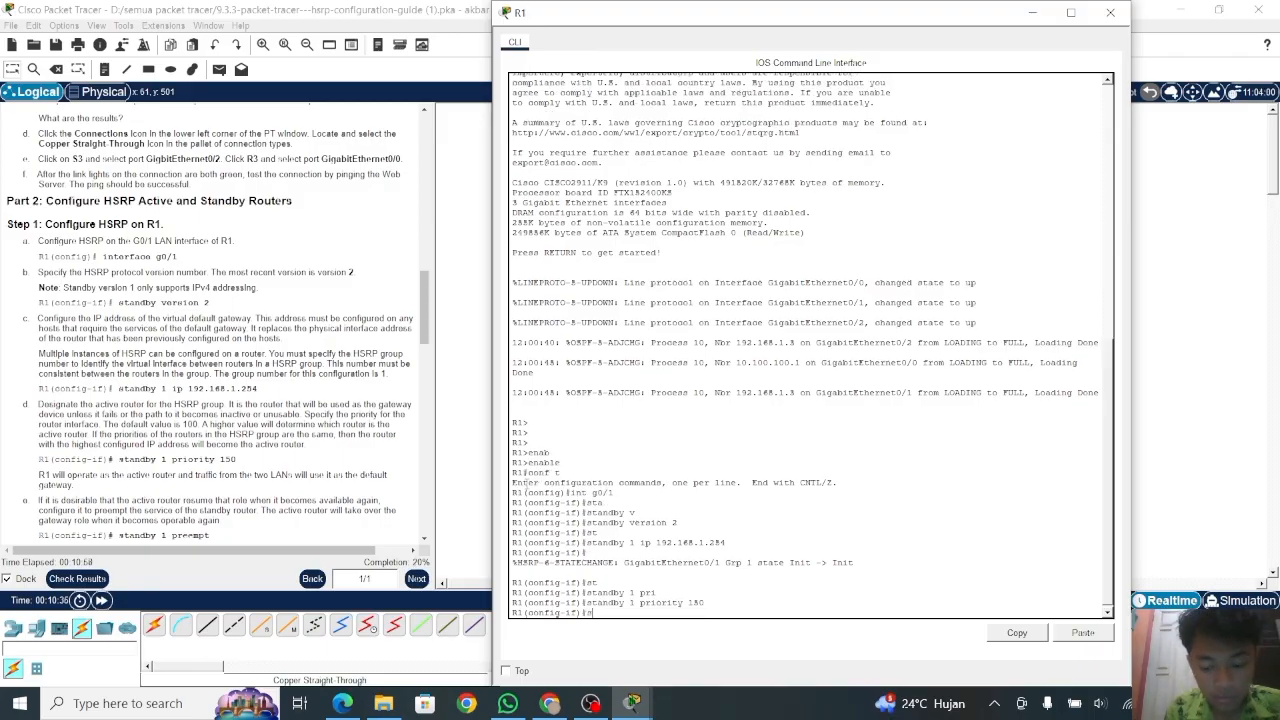
# Enable preemption for HSRP group 1 on R1 with standby 1 preempt.
pyautogui.scroll(-2, 253, 459)
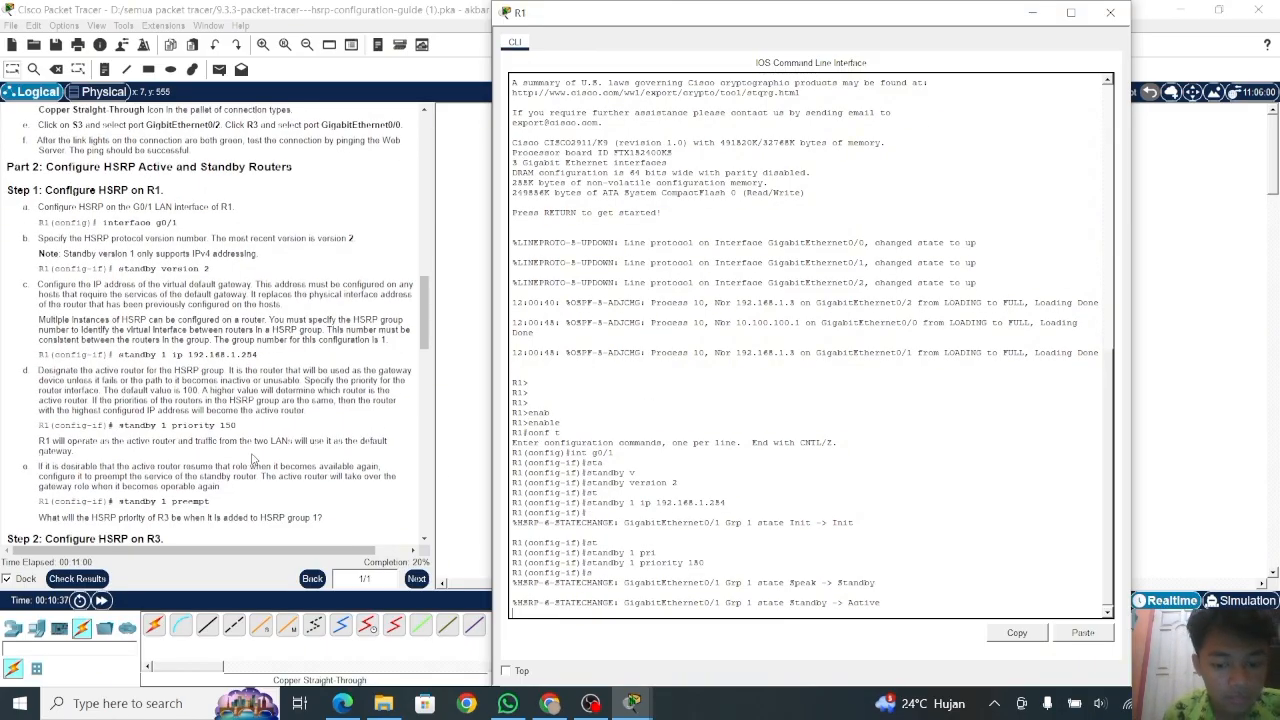
pyautogui.press('Return')
pyautogui.write('st')
pyautogui.press('Tab')
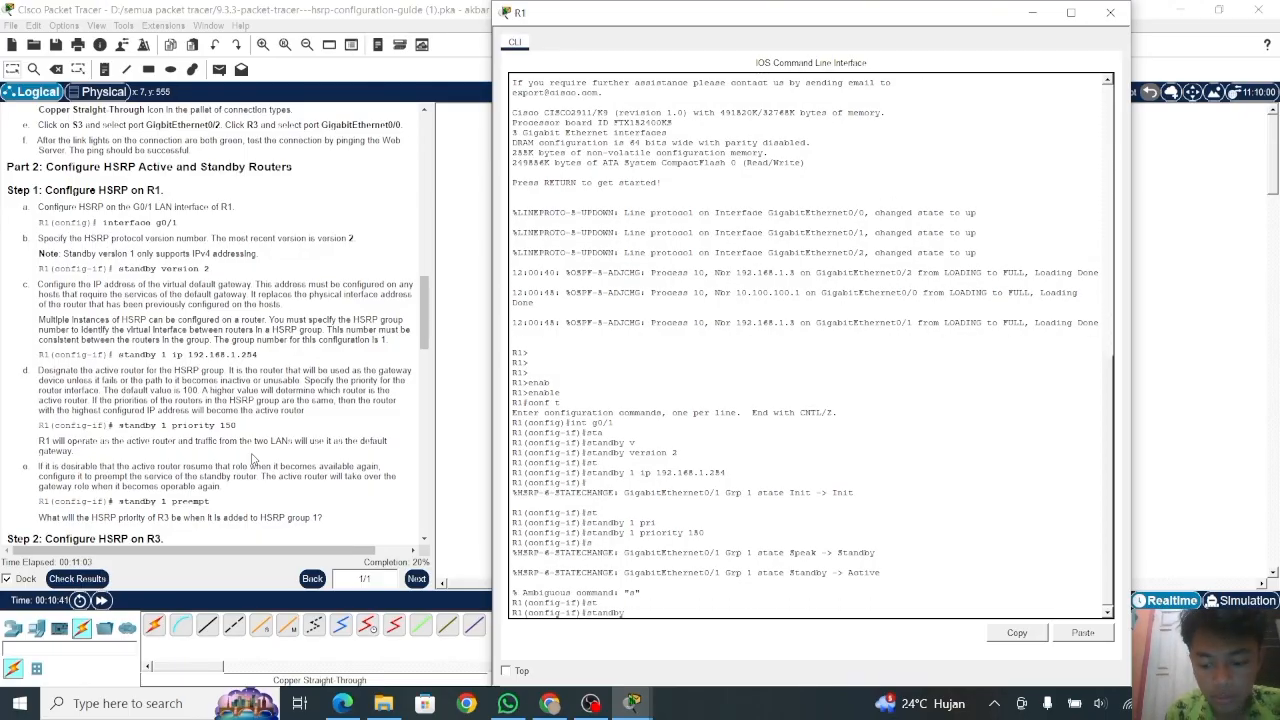
pyautogui.write('1 p')
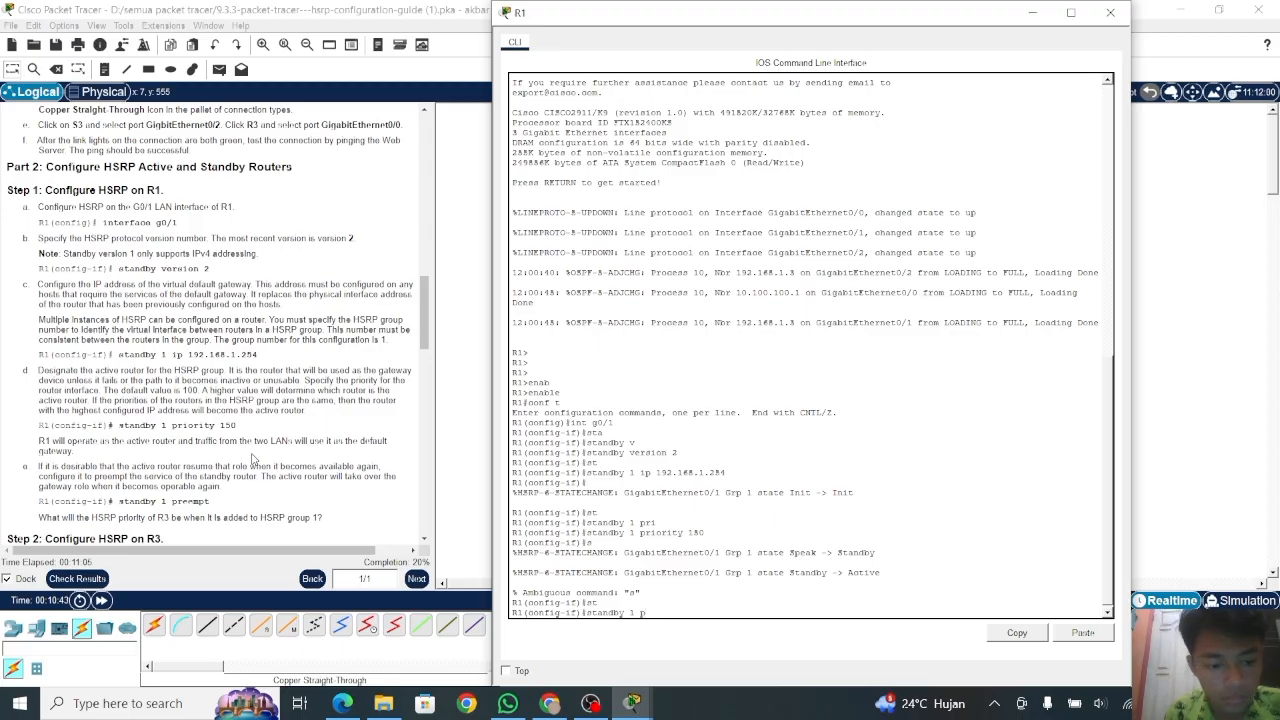
pyautogui.press('Tab')
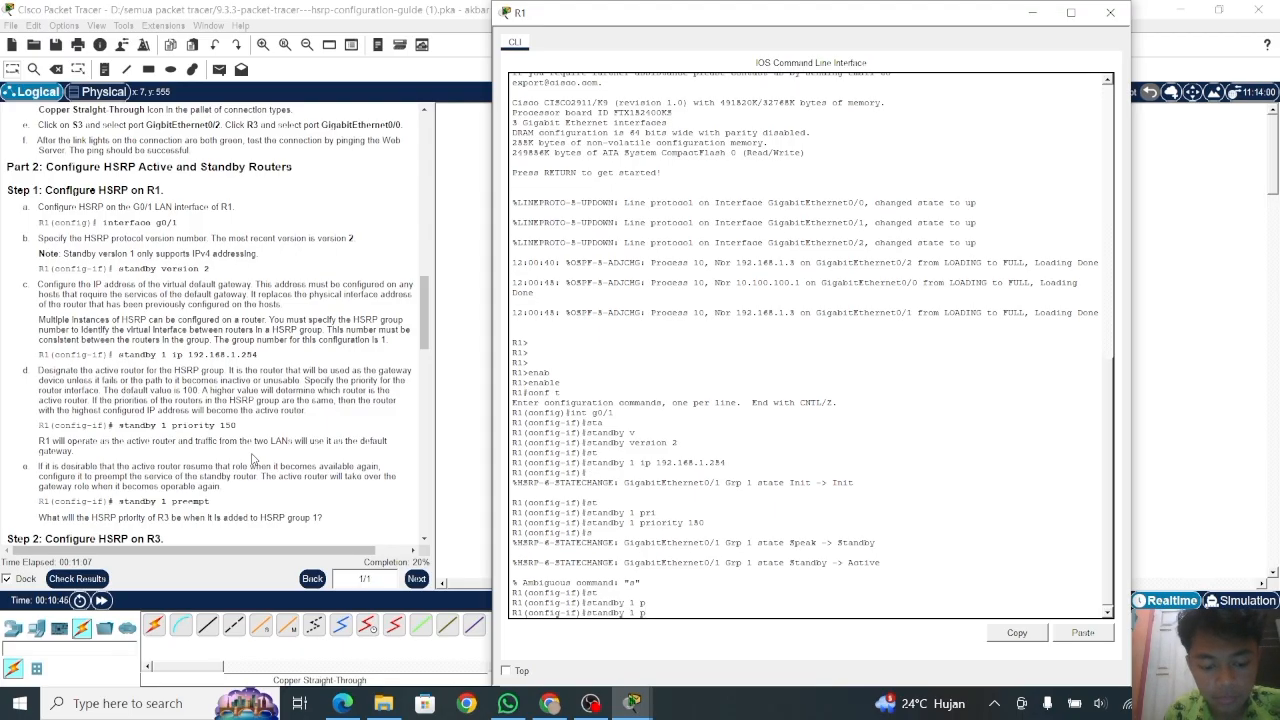
pyautogui.write('ree')
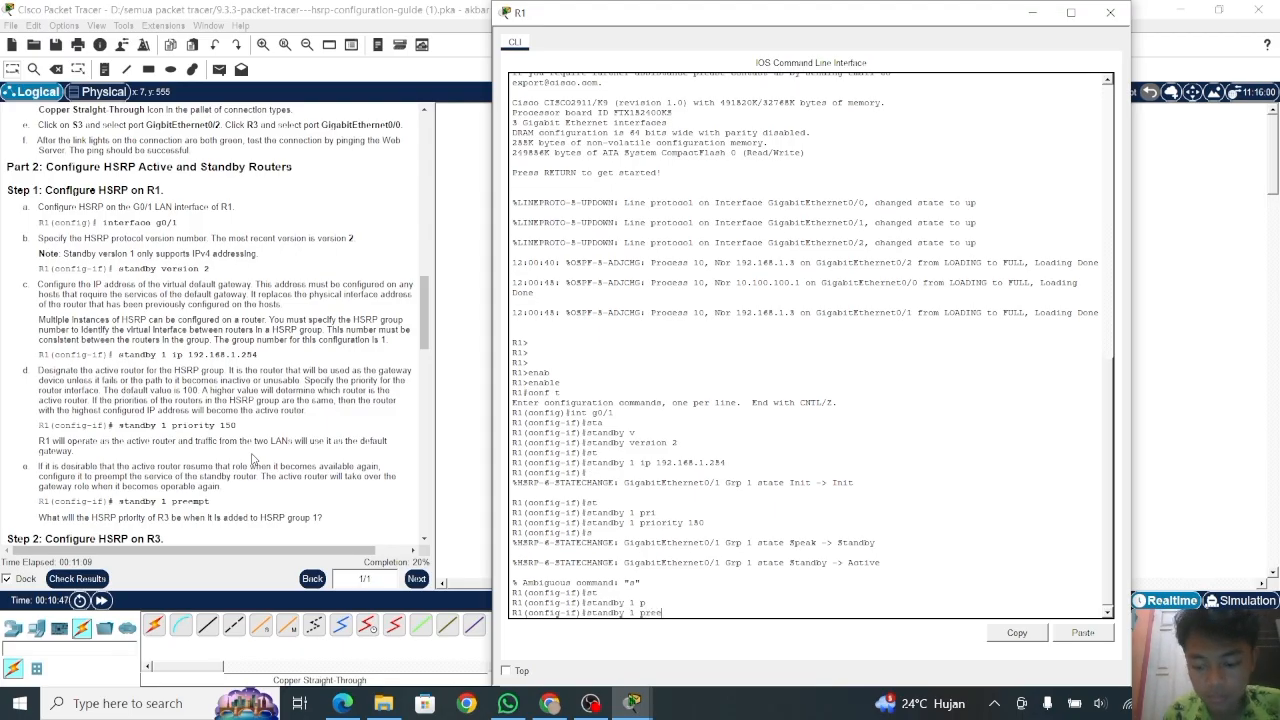
pyautogui.write('mpt')
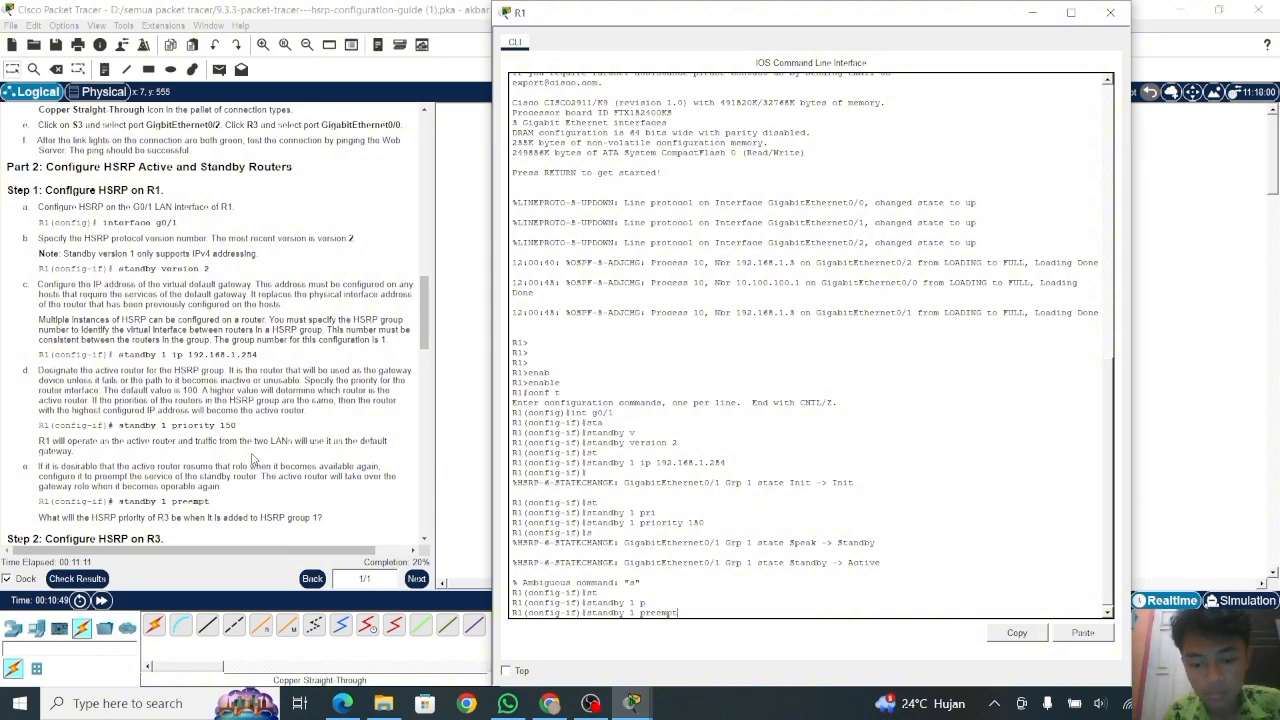
pyautogui.press('Return')
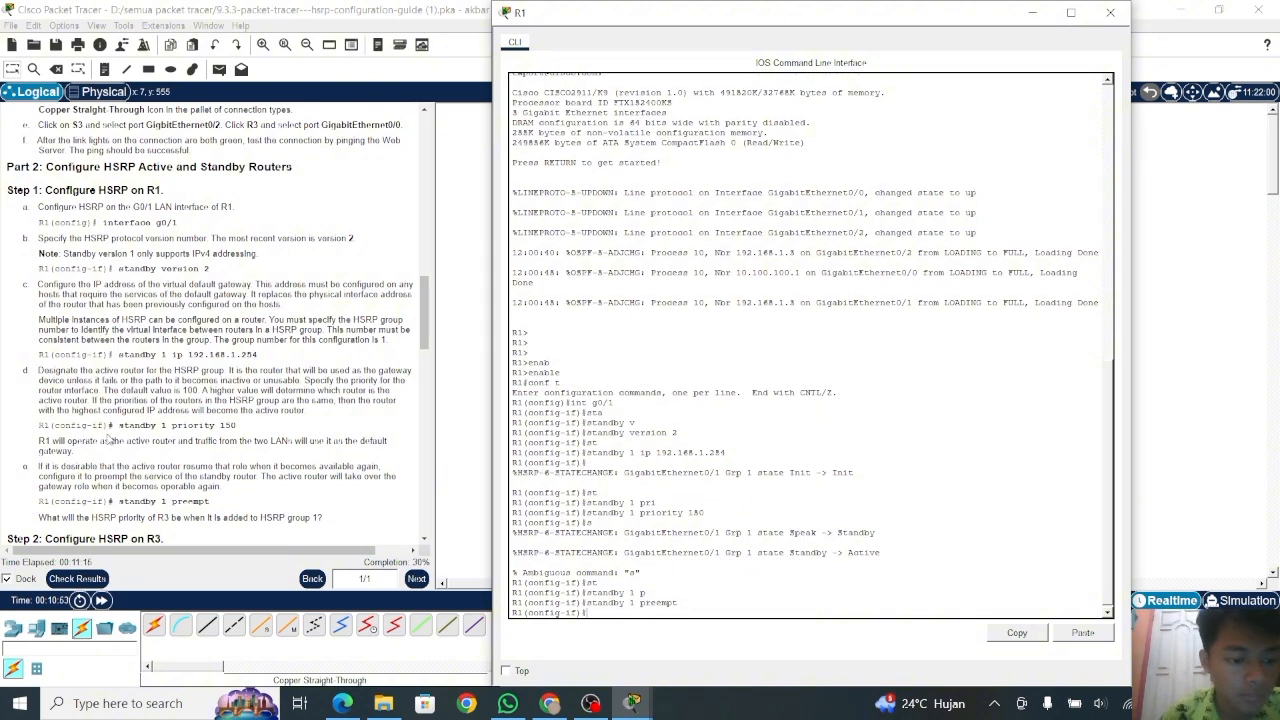
# Read the Step 2 instructions for configuring HSRP on R3 and open R3's command line.
pyautogui.scroll(-3, 110, 438)
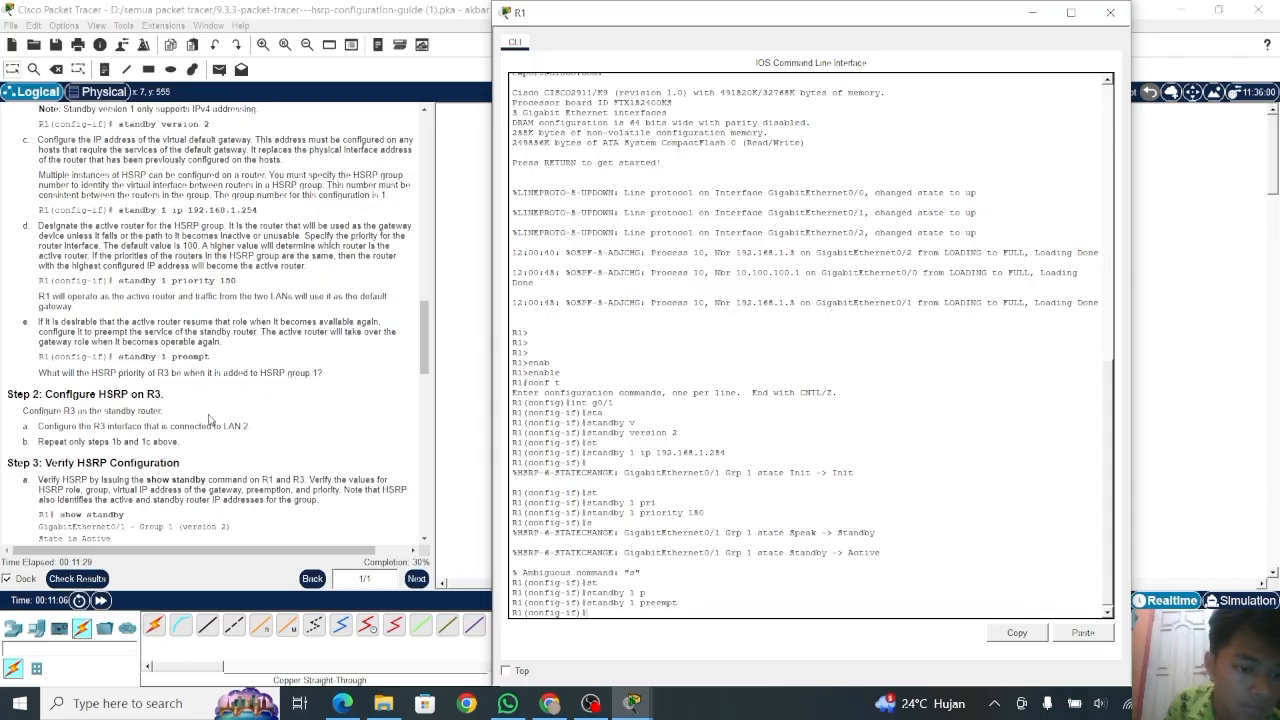
pyautogui.scroll(-1, 210, 420)
pyautogui.scroll(-1, 210, 420)
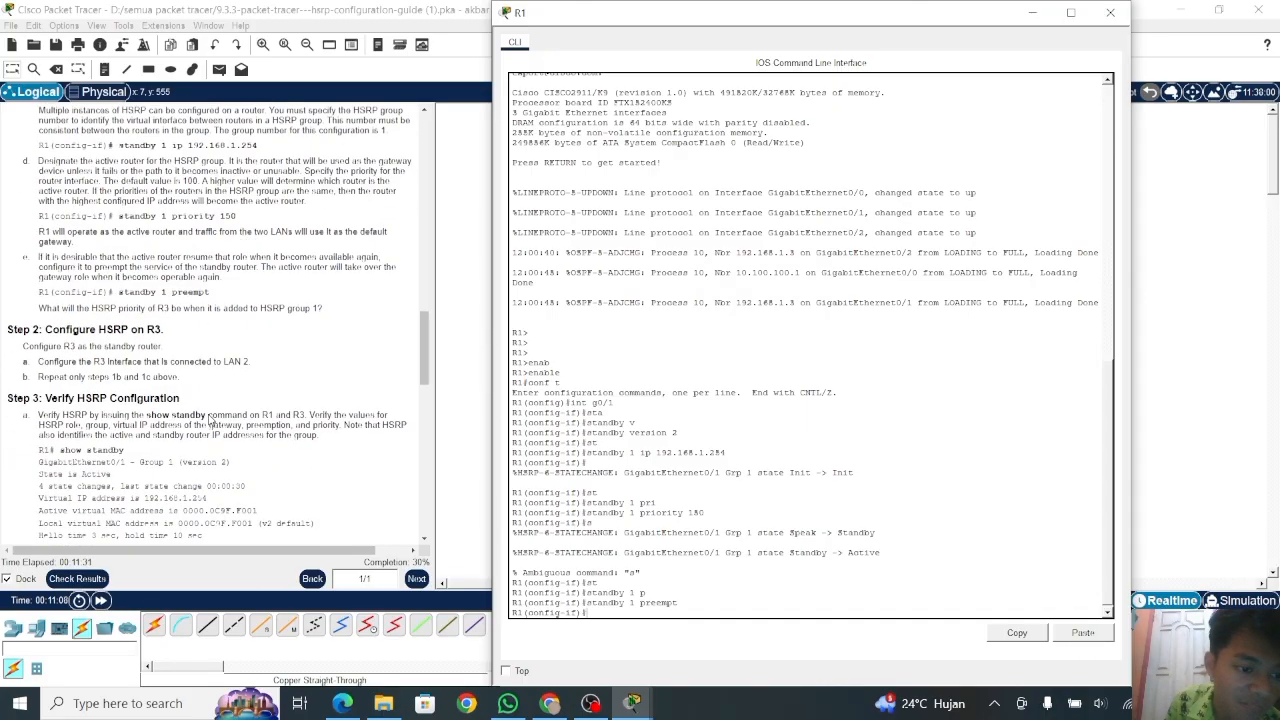
pyautogui.scroll(1, 210, 421)
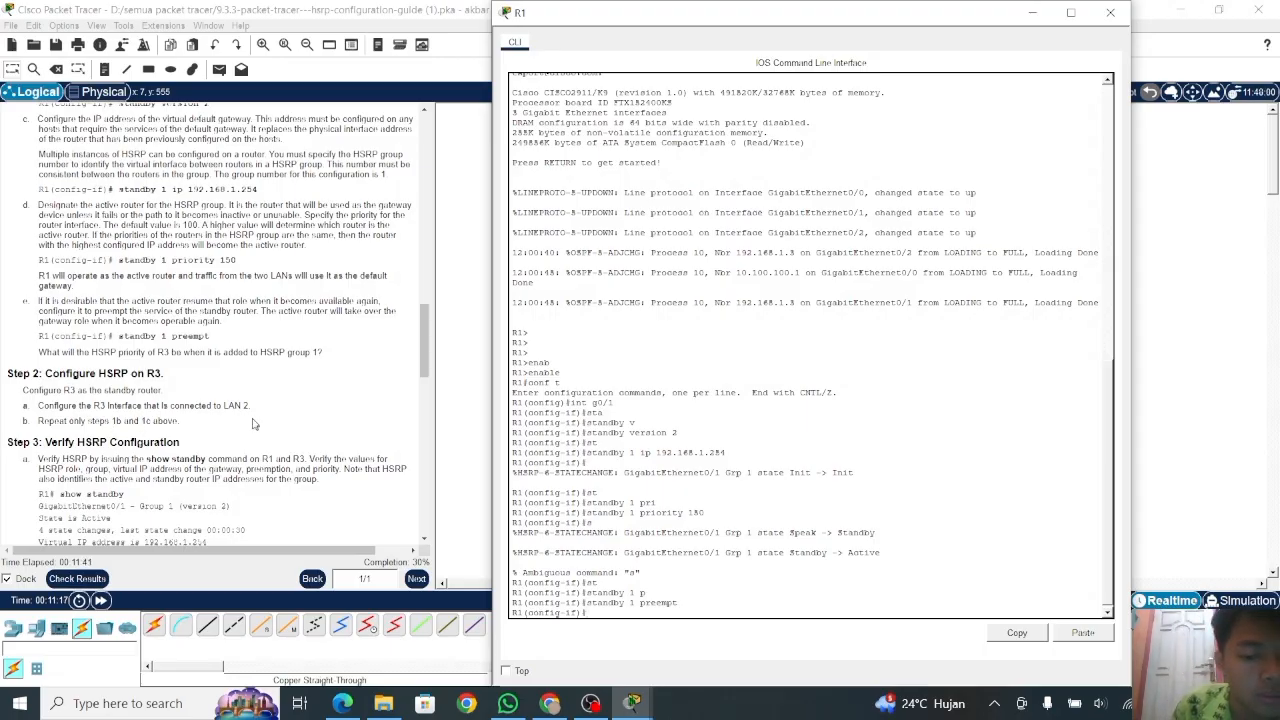
pyautogui.click(332, 449)
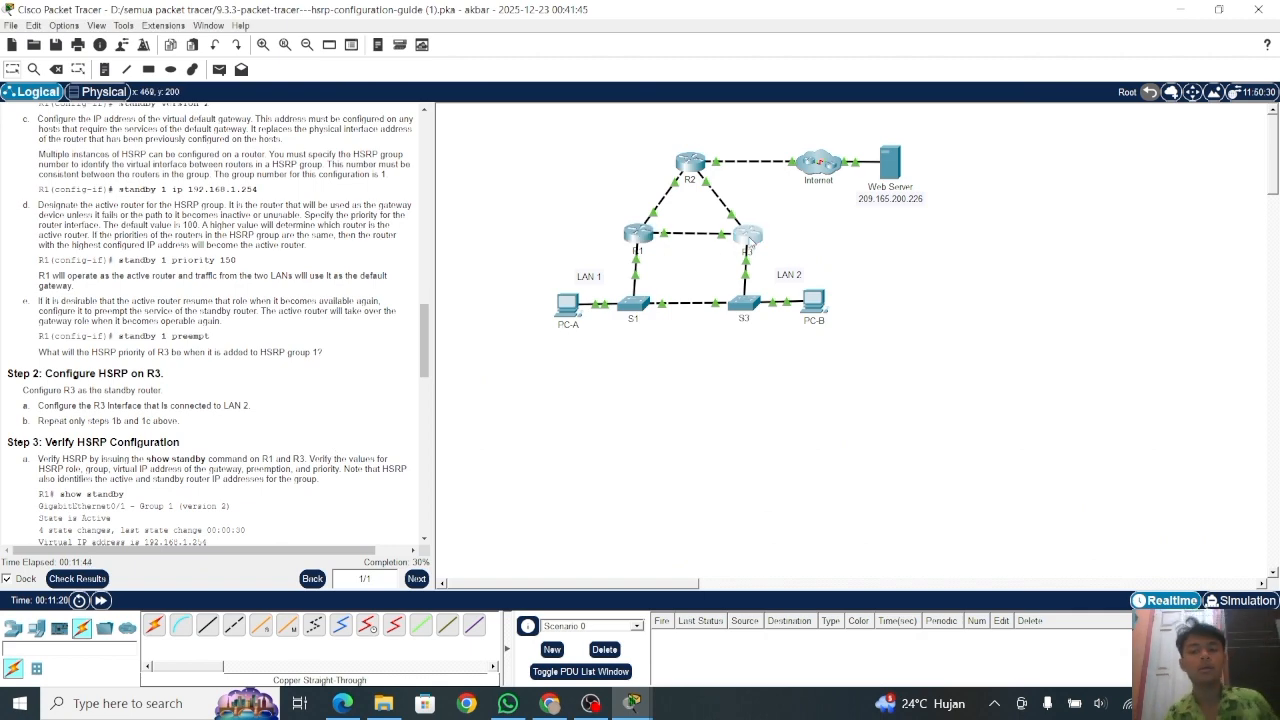
pyautogui.click(748, 243)
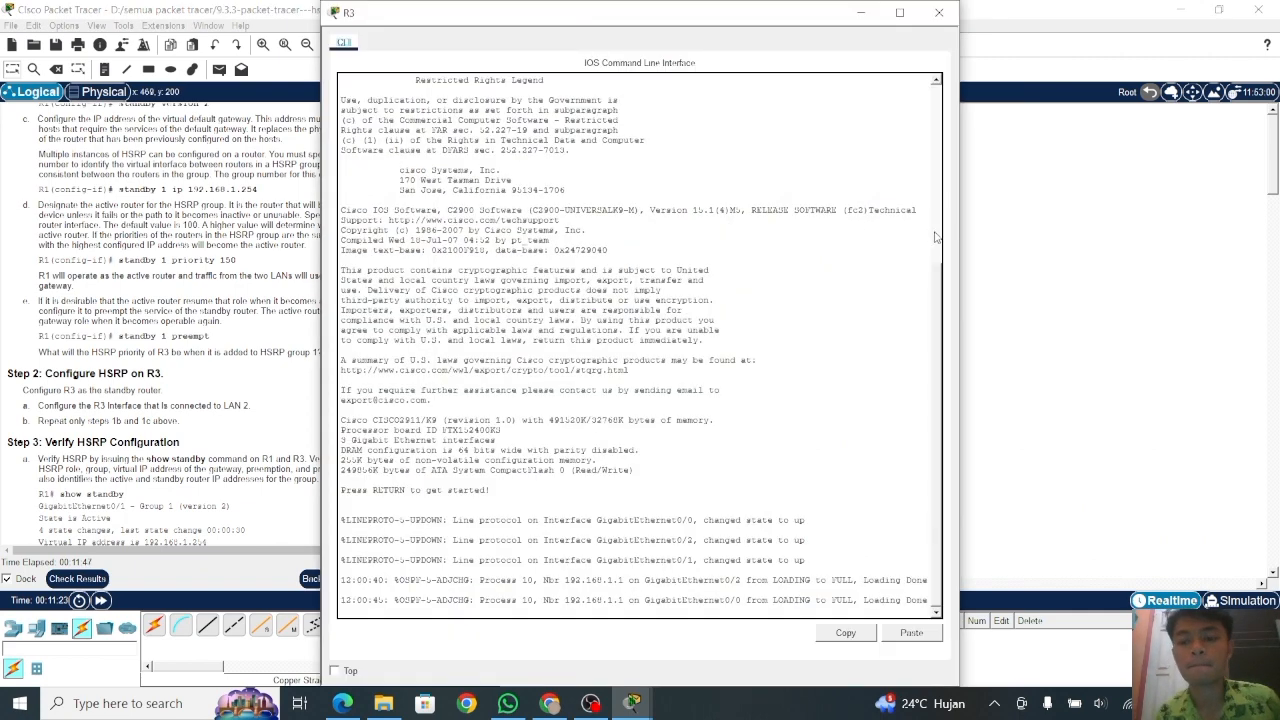
# Enter privileged and global configuration mode on R3 and select its LAN 2 interface with int g0/0.
pyautogui.click(935, 237)
pyautogui.press('Return')
pyautogui.press('Return')
pyautogui.write('enab')
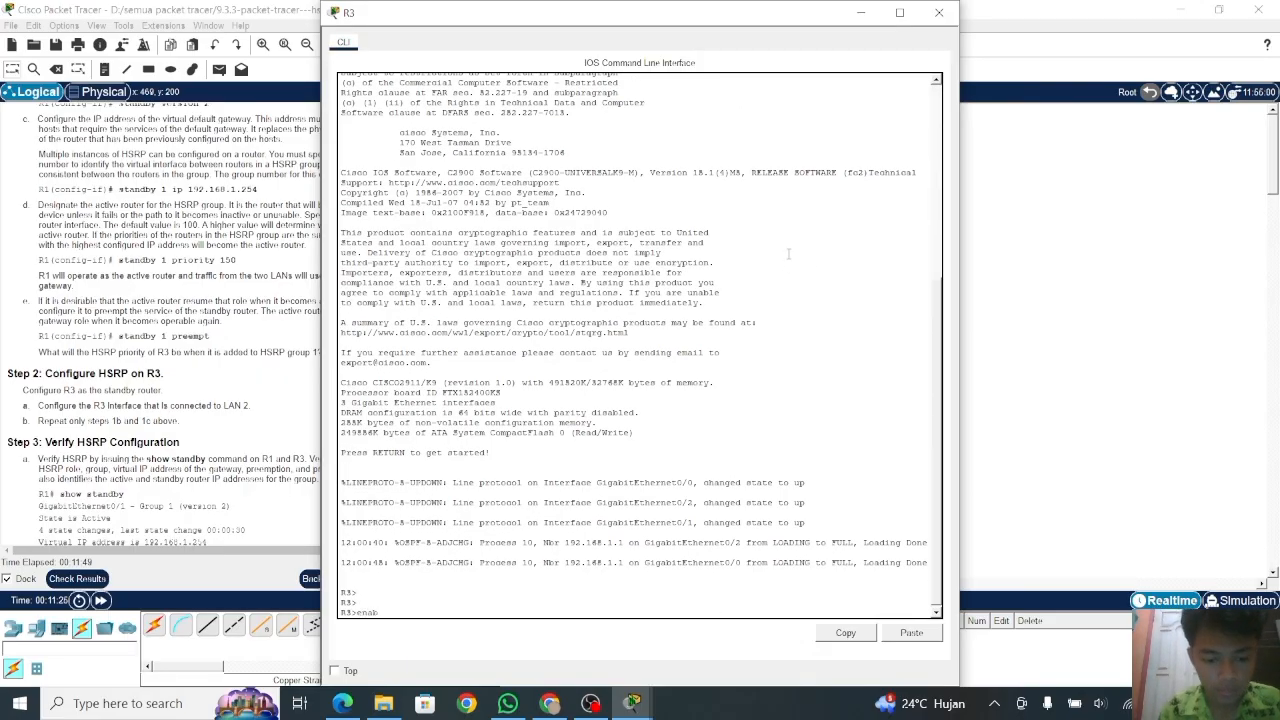
pyautogui.press('Return')
pyautogui.write('conf t')
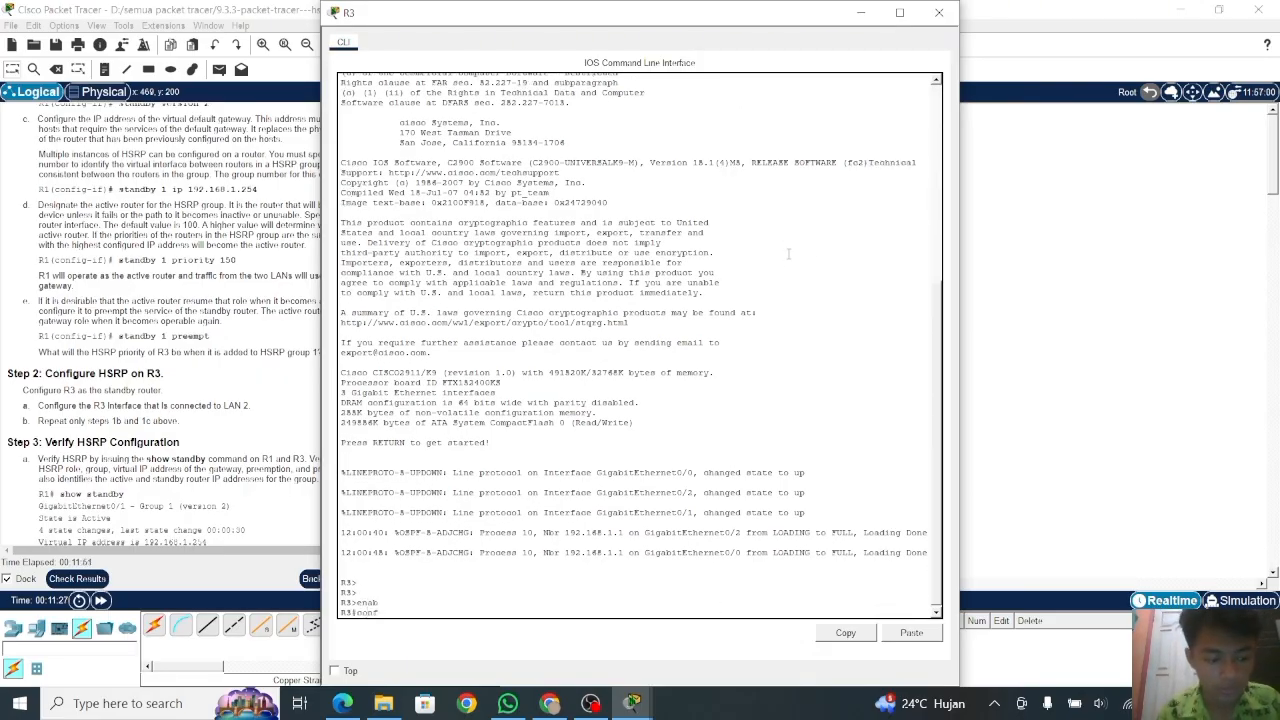
pyautogui.press('Return')
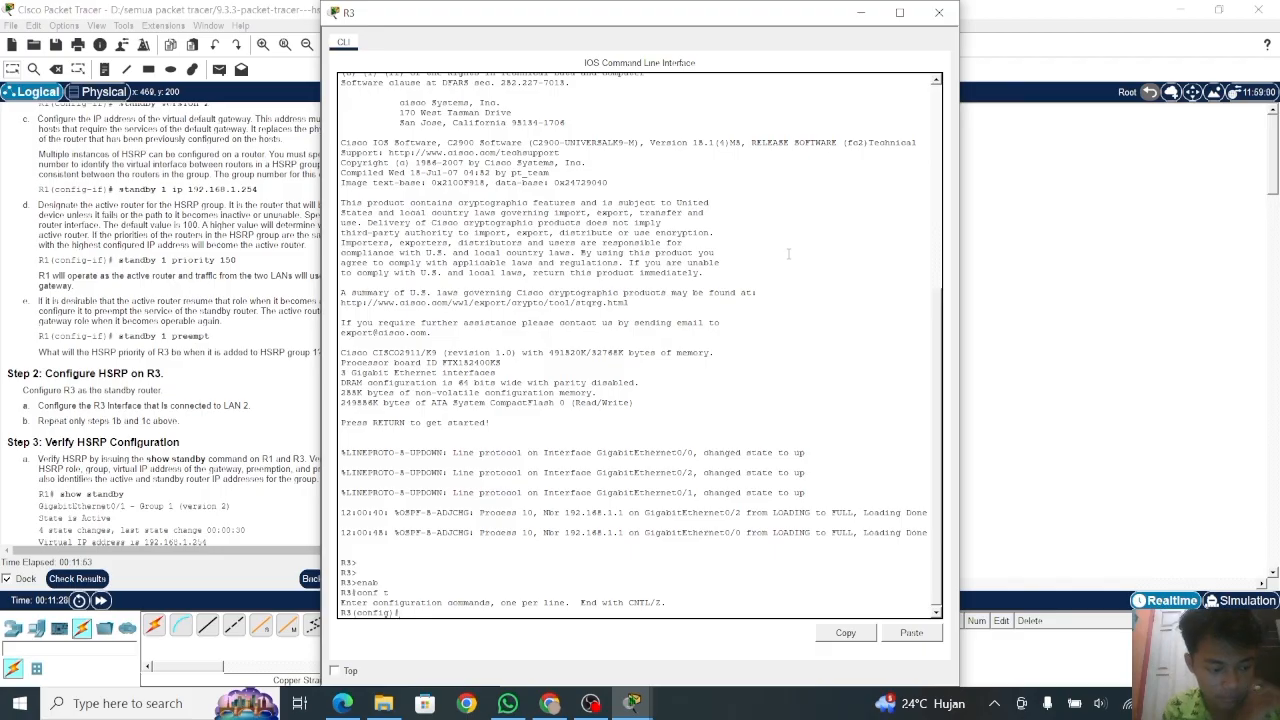
pyautogui.write('int g')
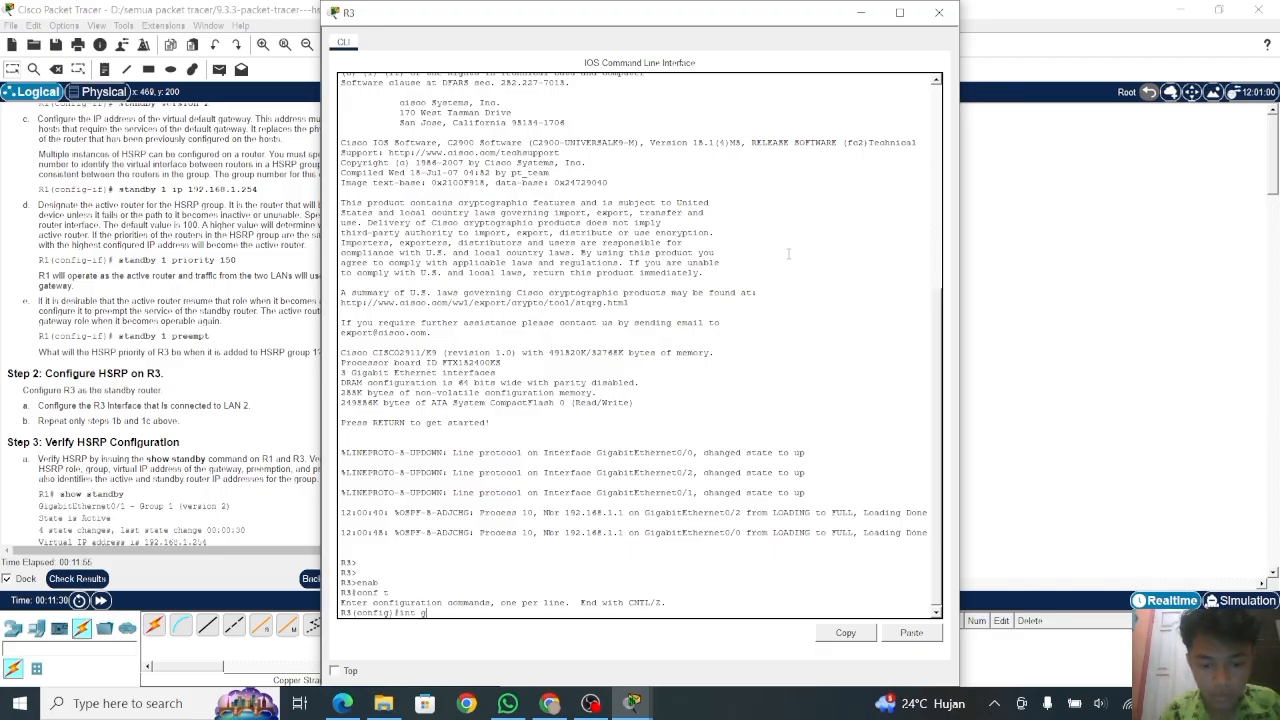
pyautogui.write('0/0')
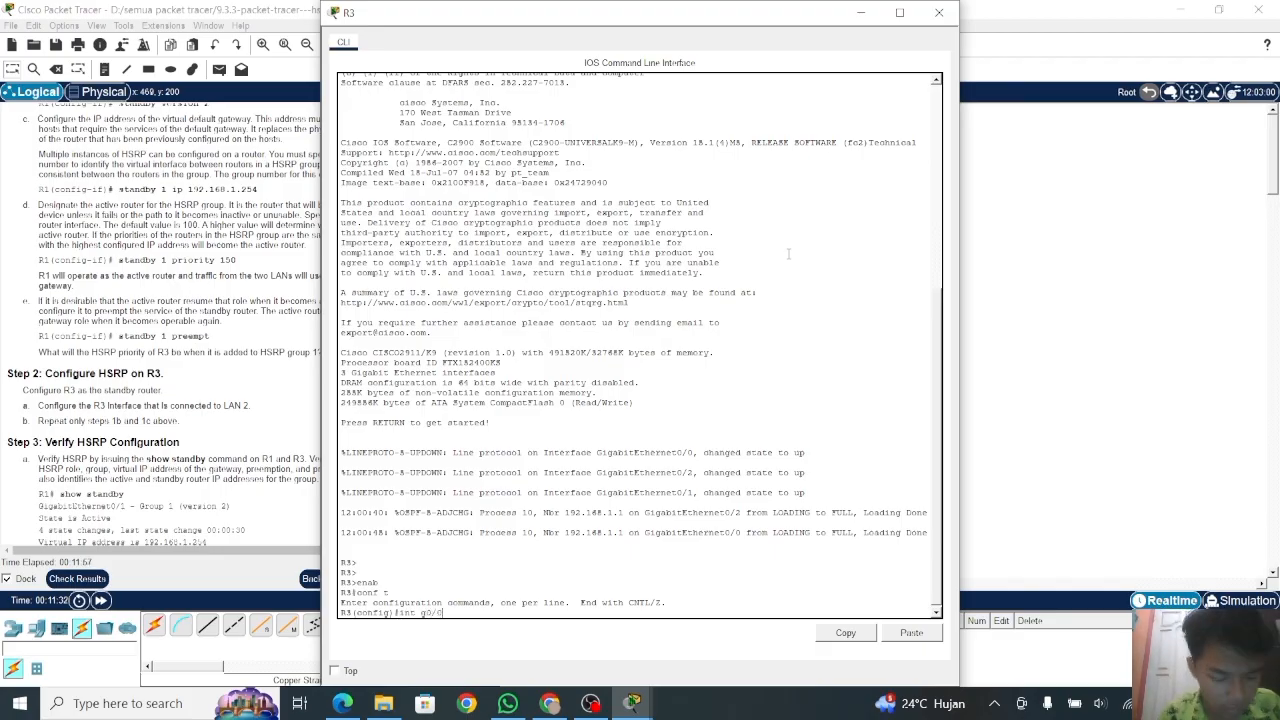
pyautogui.press('Return')
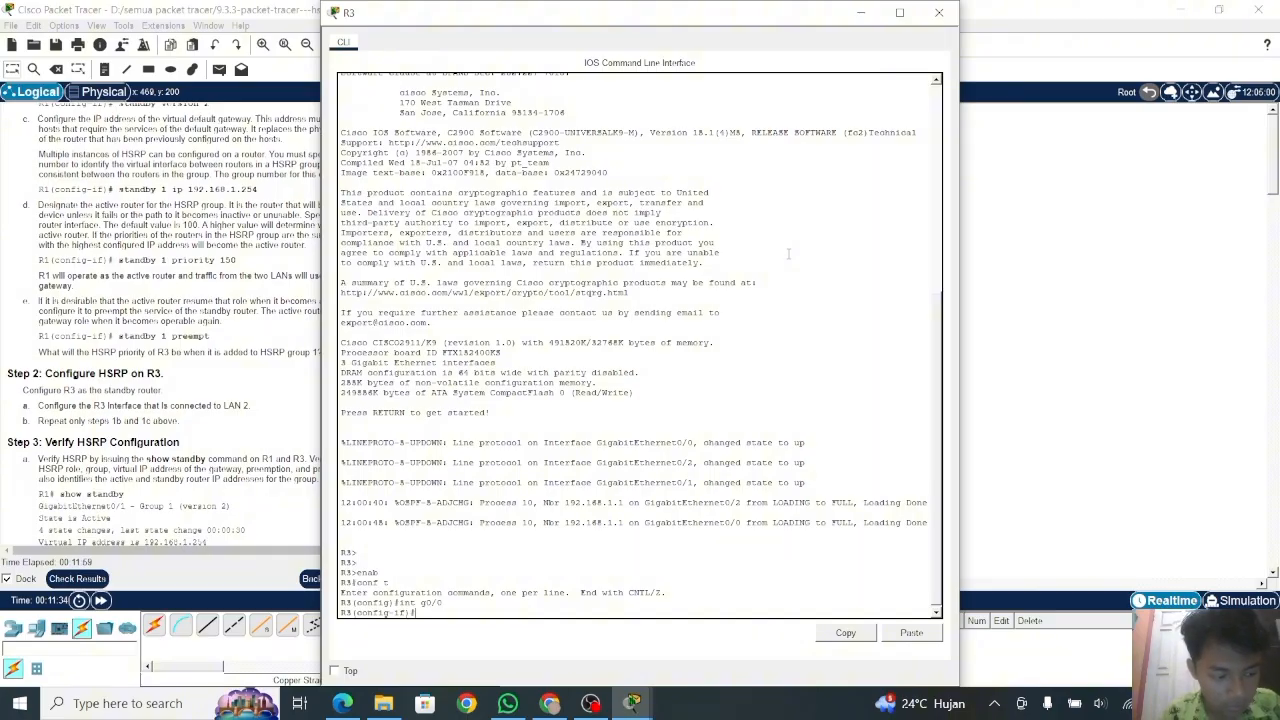
# Set the HSRP protocol version on R3's g0/0 interface with standby version 2.
pyautogui.write('st')
pyautogui.press('Tab')
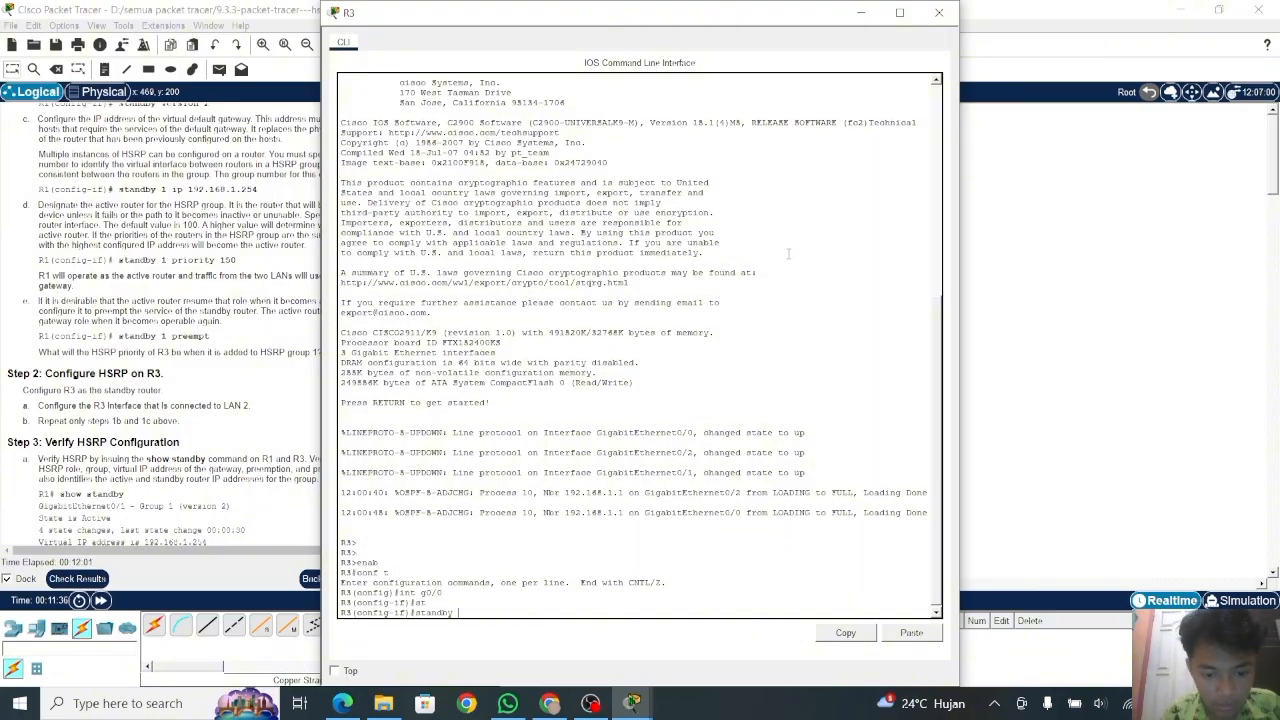
pyautogui.write('ve')
pyautogui.press('Tab')
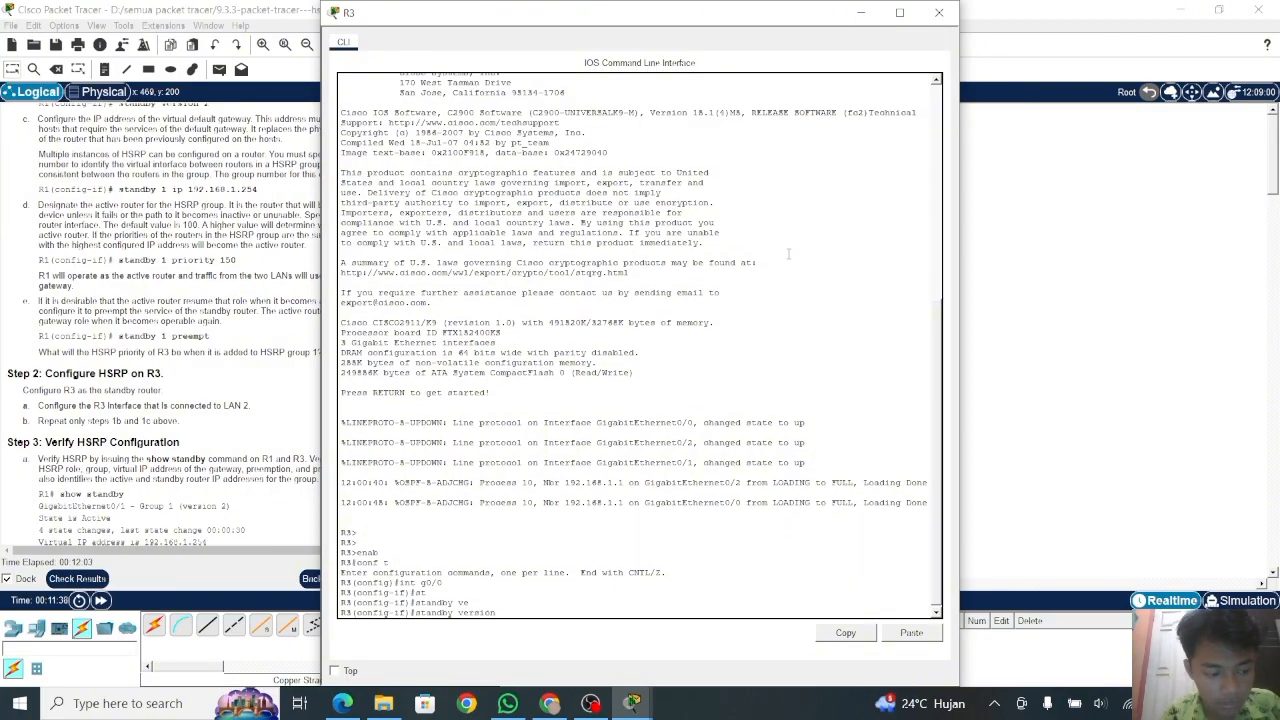
pyautogui.write('2')
pyautogui.press('Return')
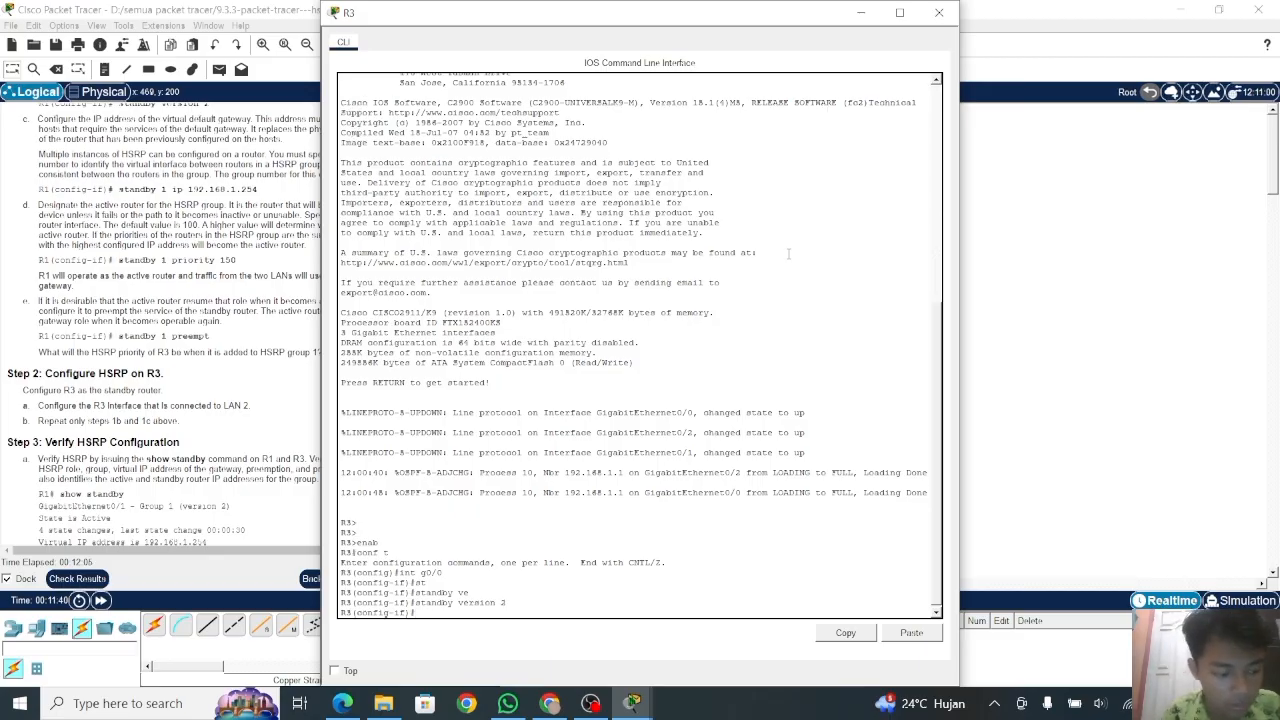
# Check the virtual gateway in the addressing table and configure it on R3 with standby 1 ip 192.168.1.254.
pyautogui.write('st')
pyautogui.press('Tab')
pyautogui.write('1')
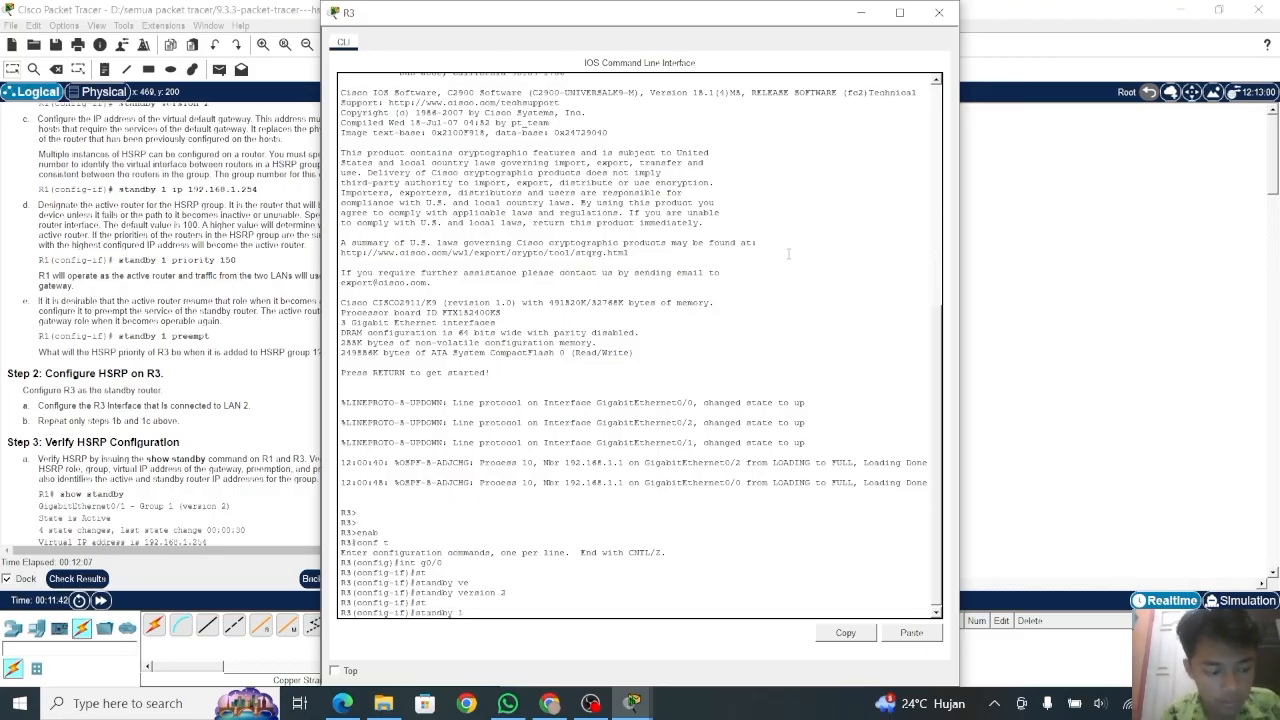
pyautogui.write(' ip')
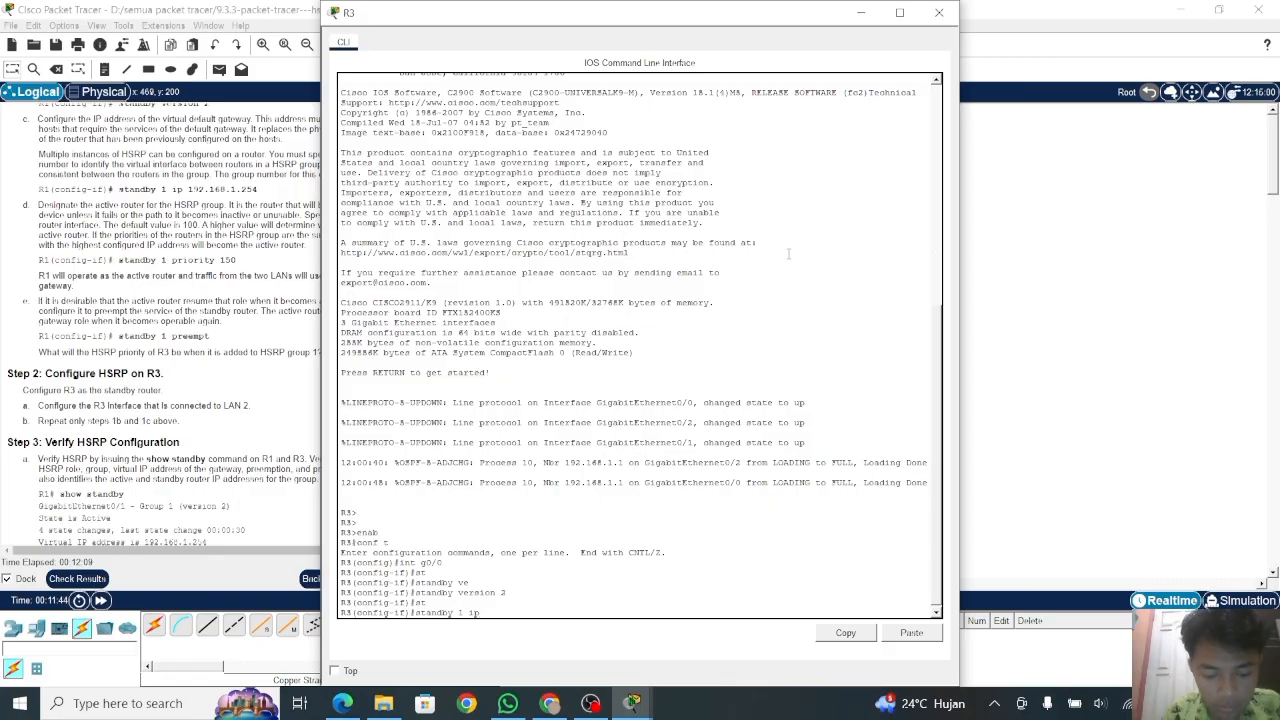
pyautogui.write(' 192.168.')
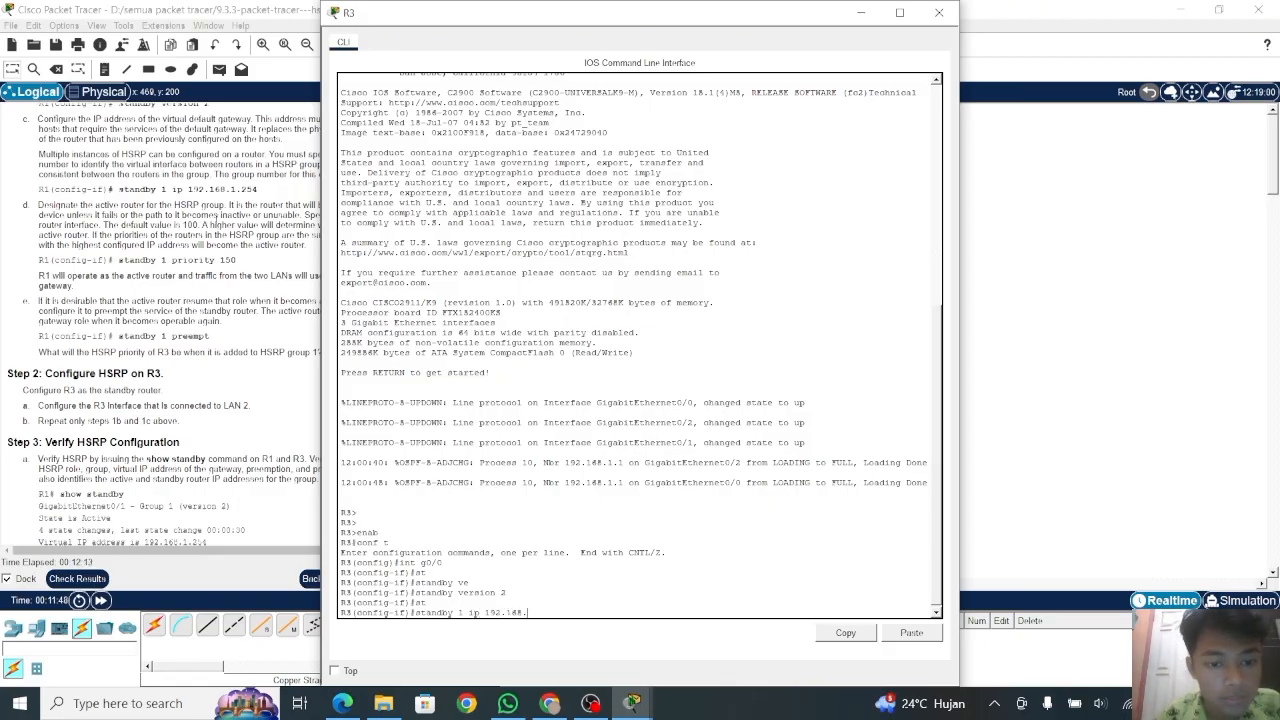
pyautogui.scroll(15, 60, 230)
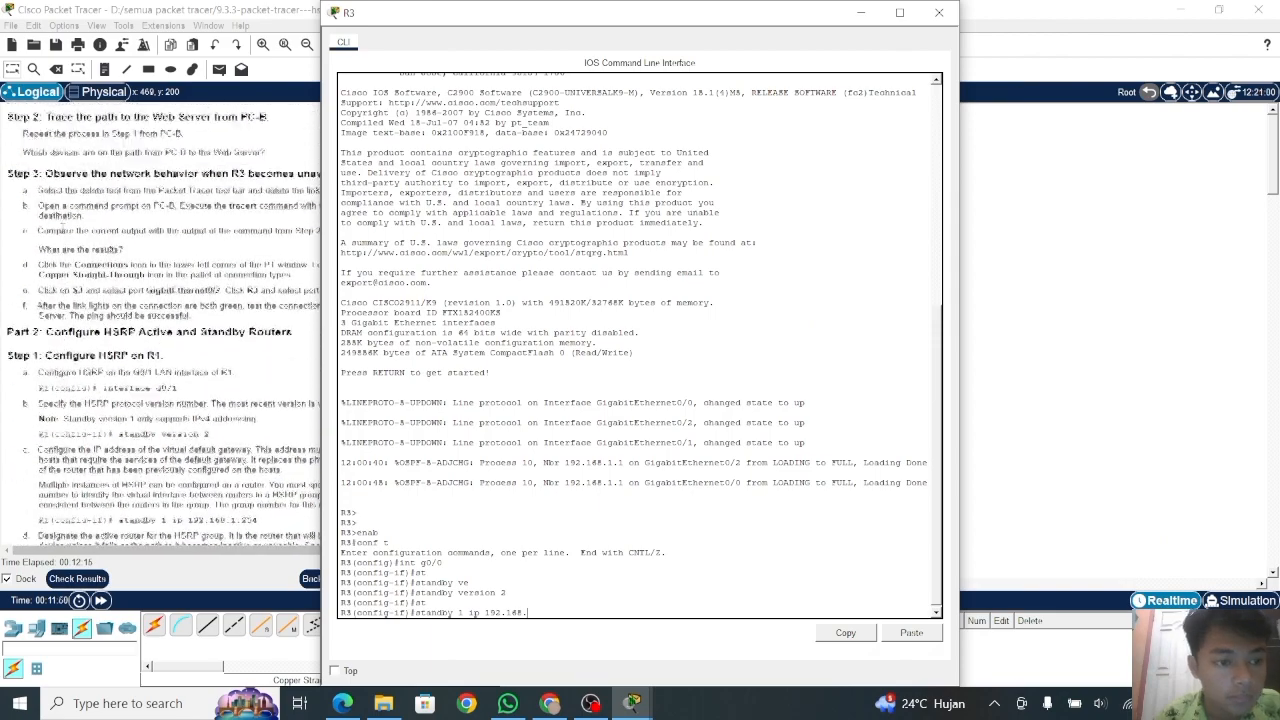
pyautogui.scroll(15, 62, 230)
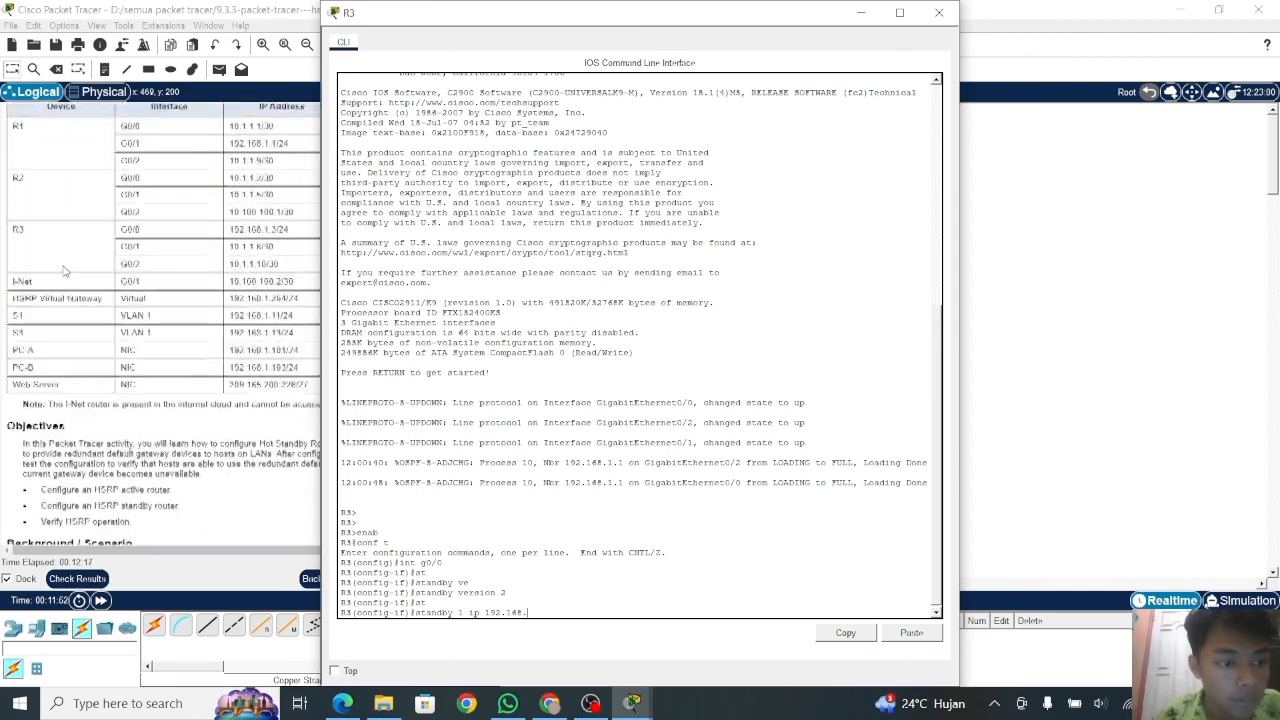
pyautogui.scroll(2, 63, 270)
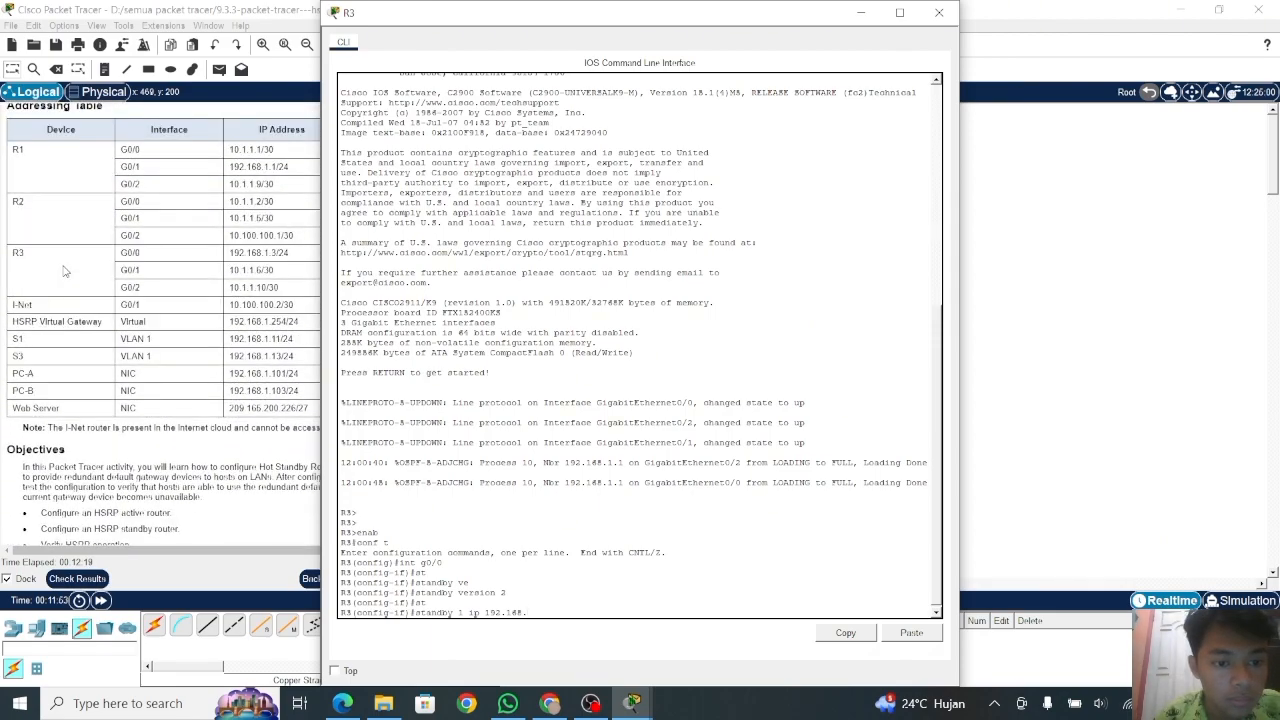
pyautogui.scroll(-1, 63, 270)
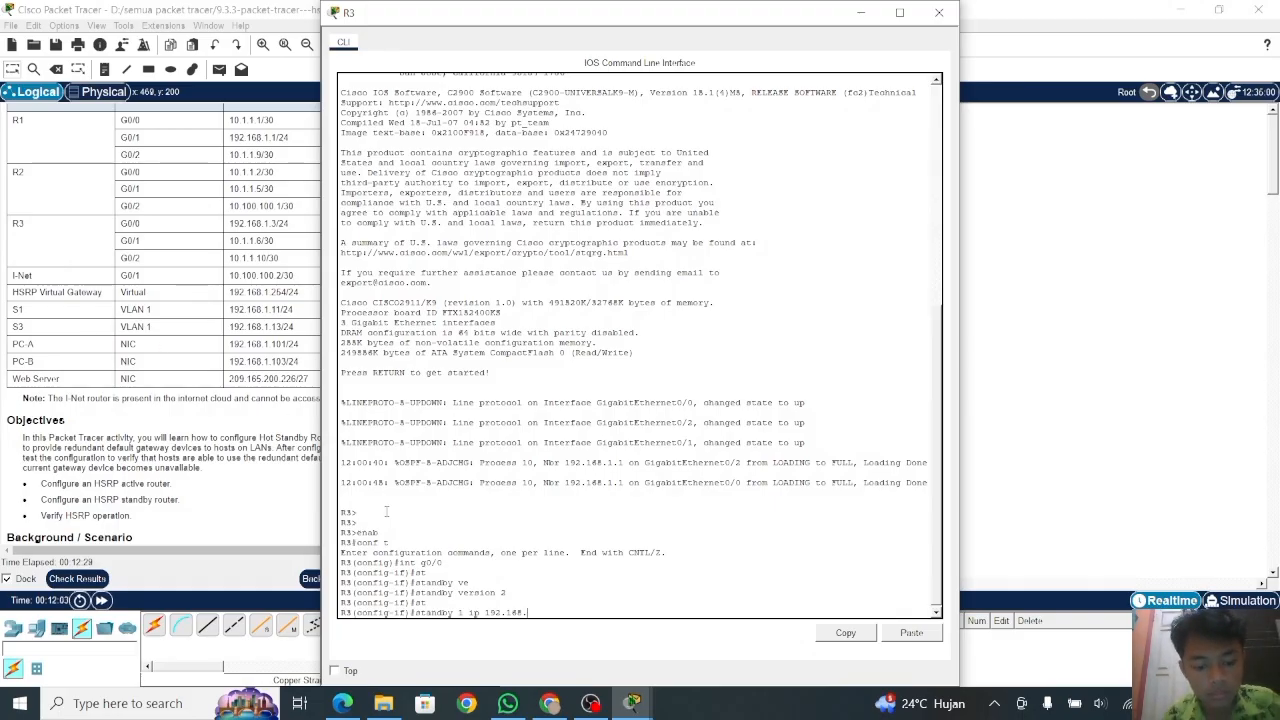
pyautogui.write('.254')
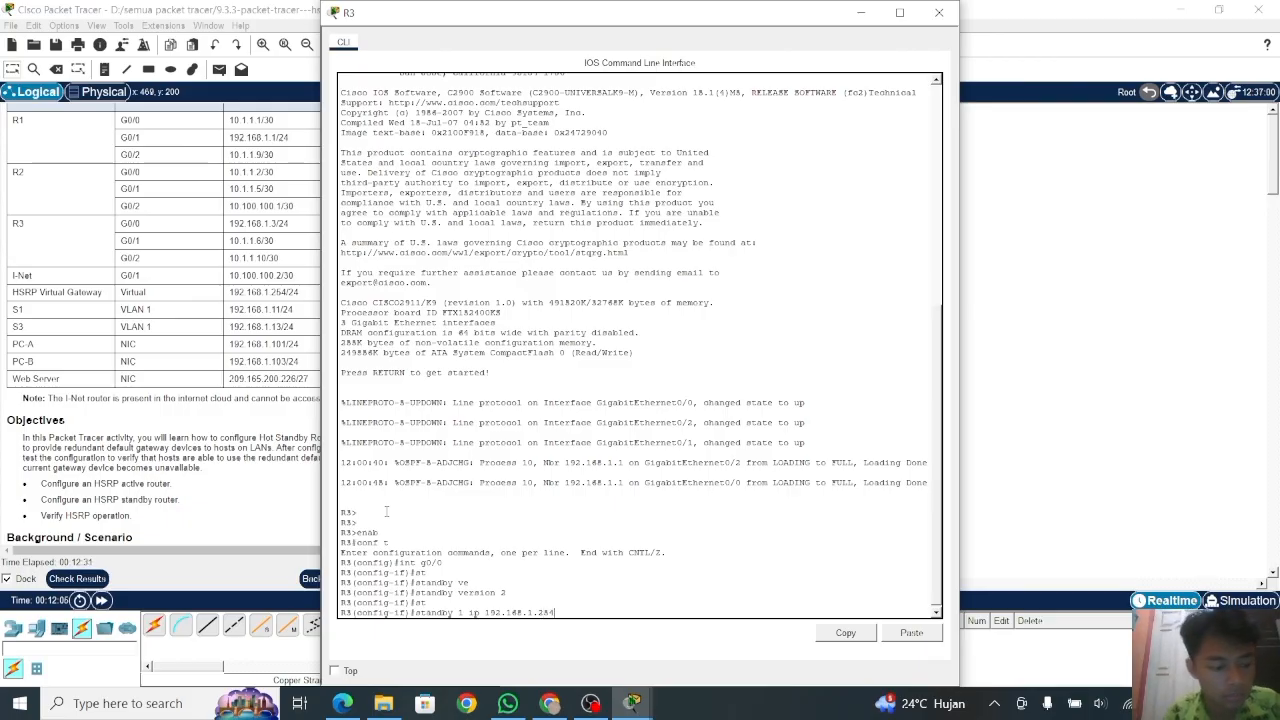
pyautogui.press('Return')
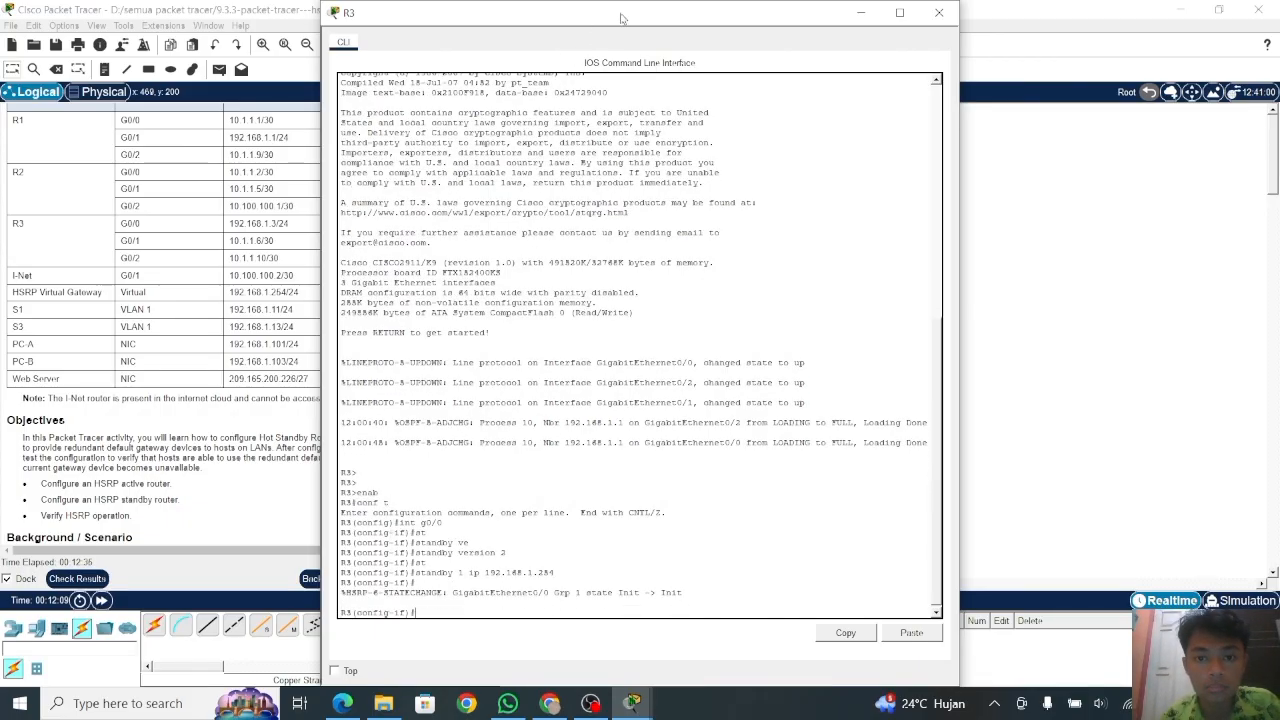
# Move R3's window off the lab instructions and leave its configuration mode with end.
pyautogui.moveTo(624, 19); pyautogui.dragTo(824, 52)
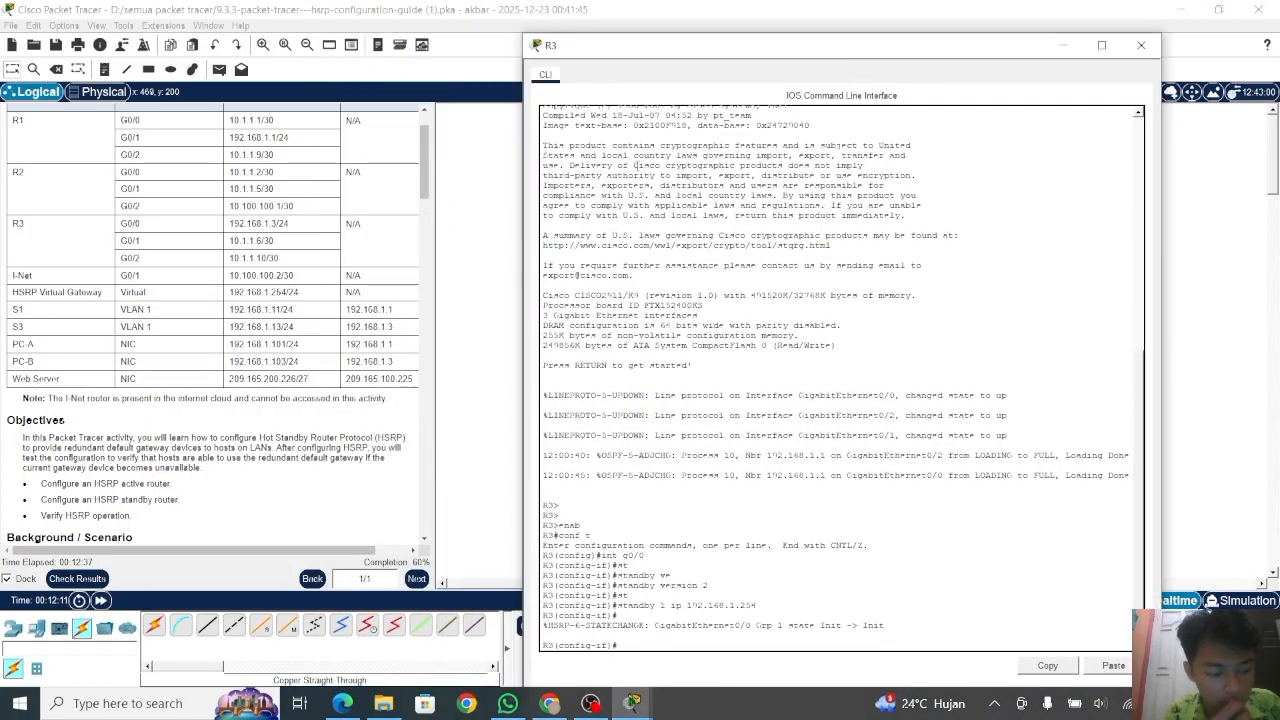
pyautogui.write('end')
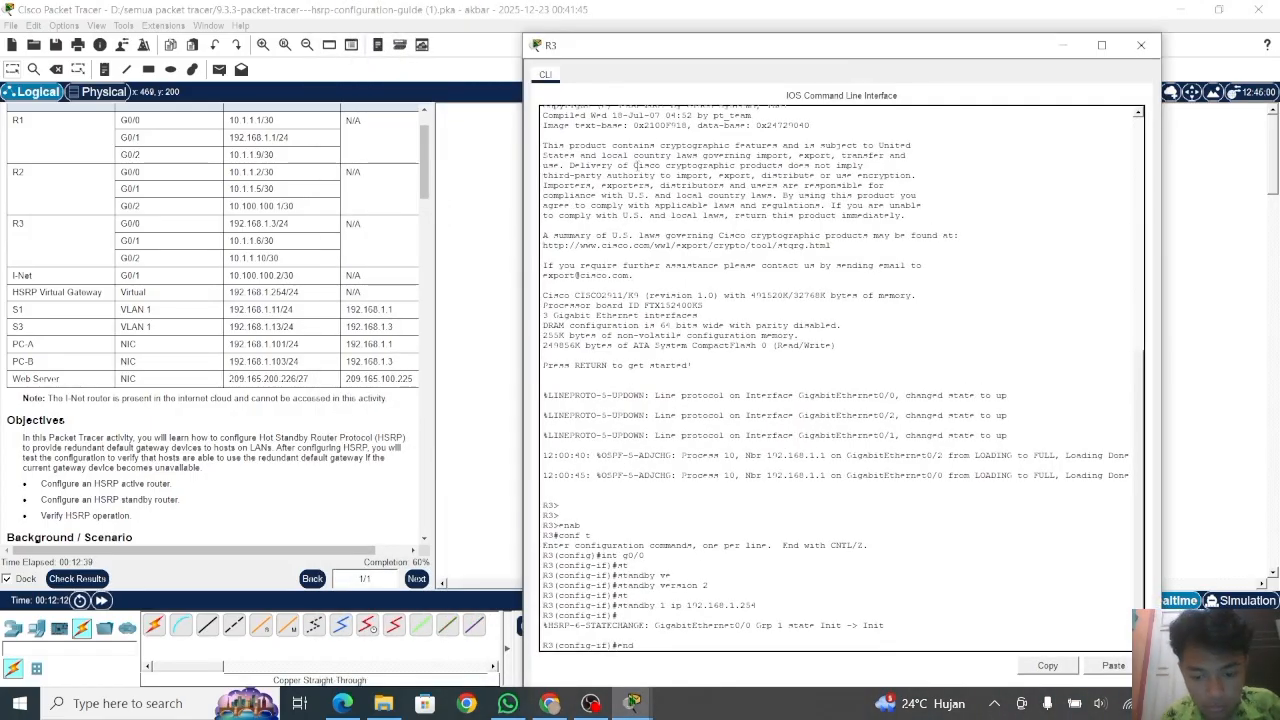
pyautogui.press('Return')
pyautogui.press('Return')
pyautogui.press('Return')
# Find the HSRP verification instructions, then switch to R1's command line and return it to privileged EXEC mode with end.
pyautogui.scroll(-15, 214, 272)
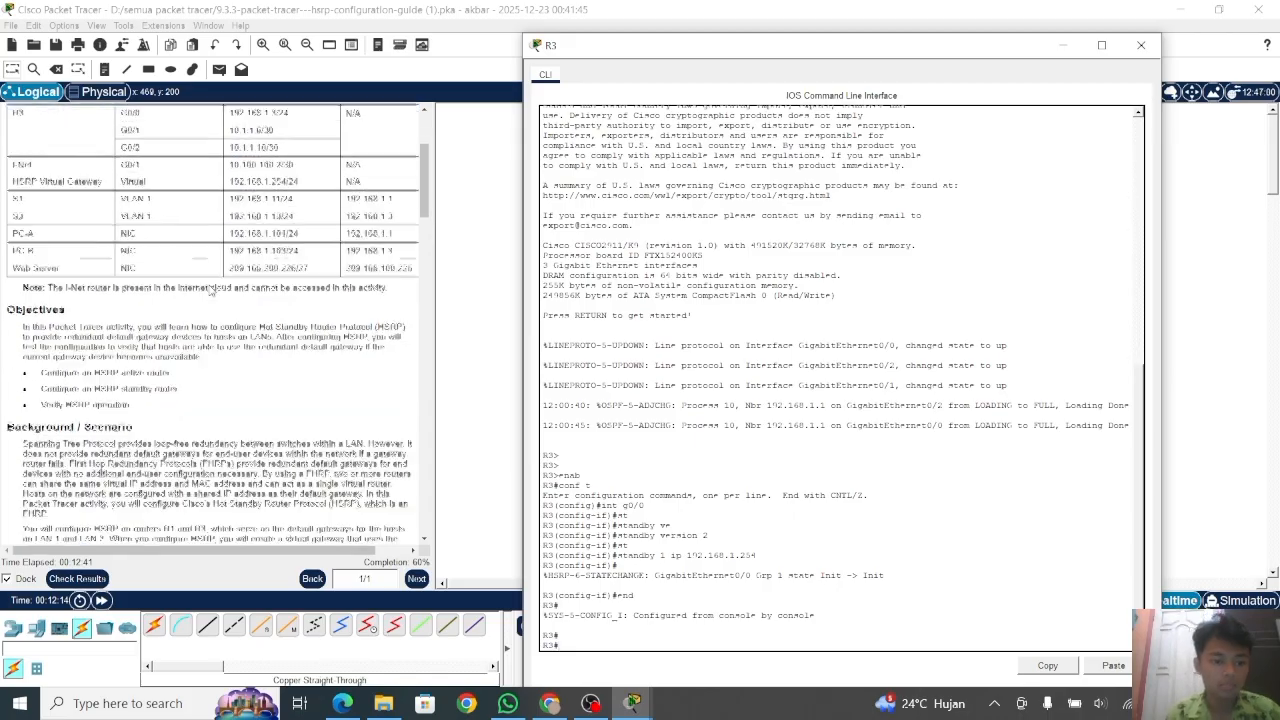
pyautogui.scroll(-5, 210, 290)
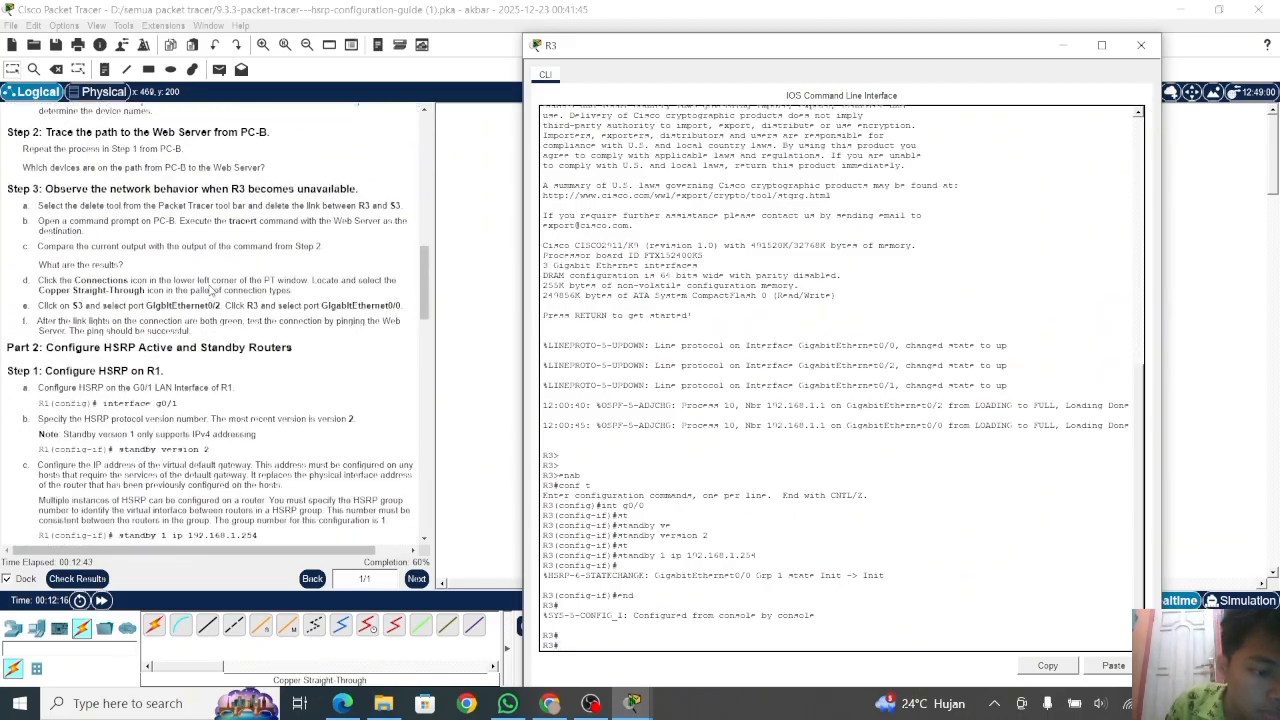
pyautogui.scroll(-5, 210, 289)
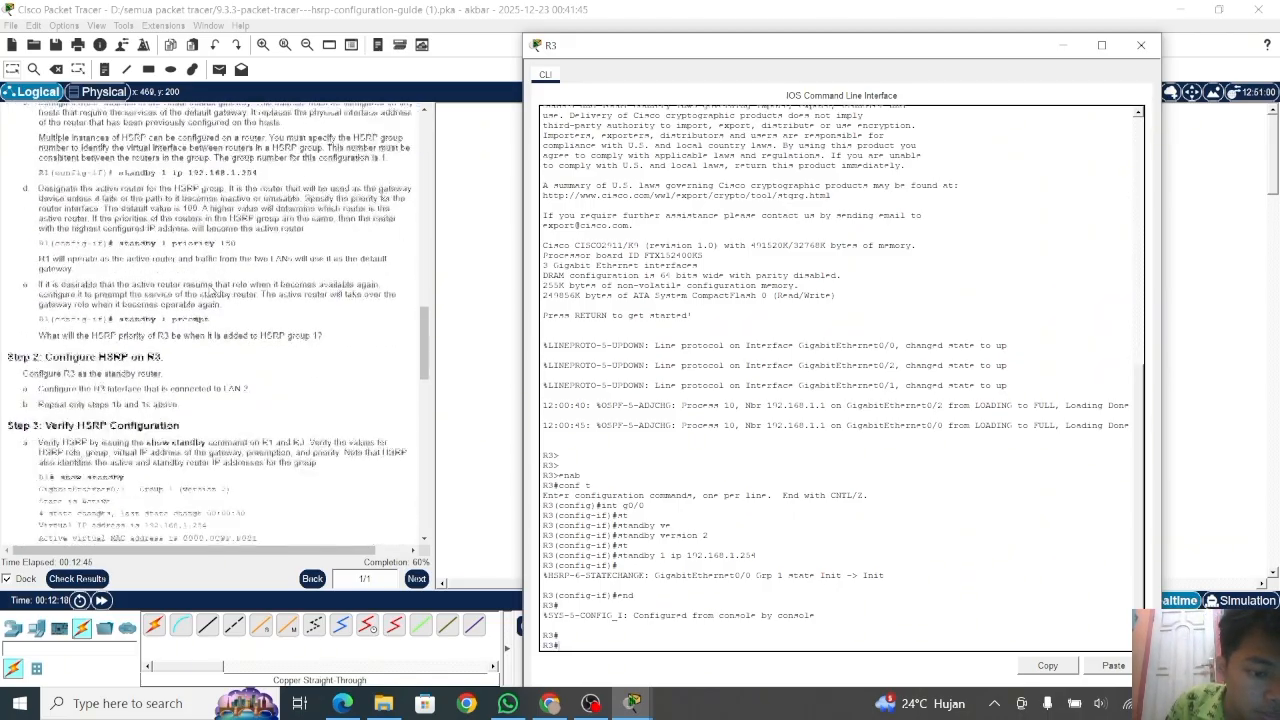
pyautogui.scroll(-1, 210, 290)
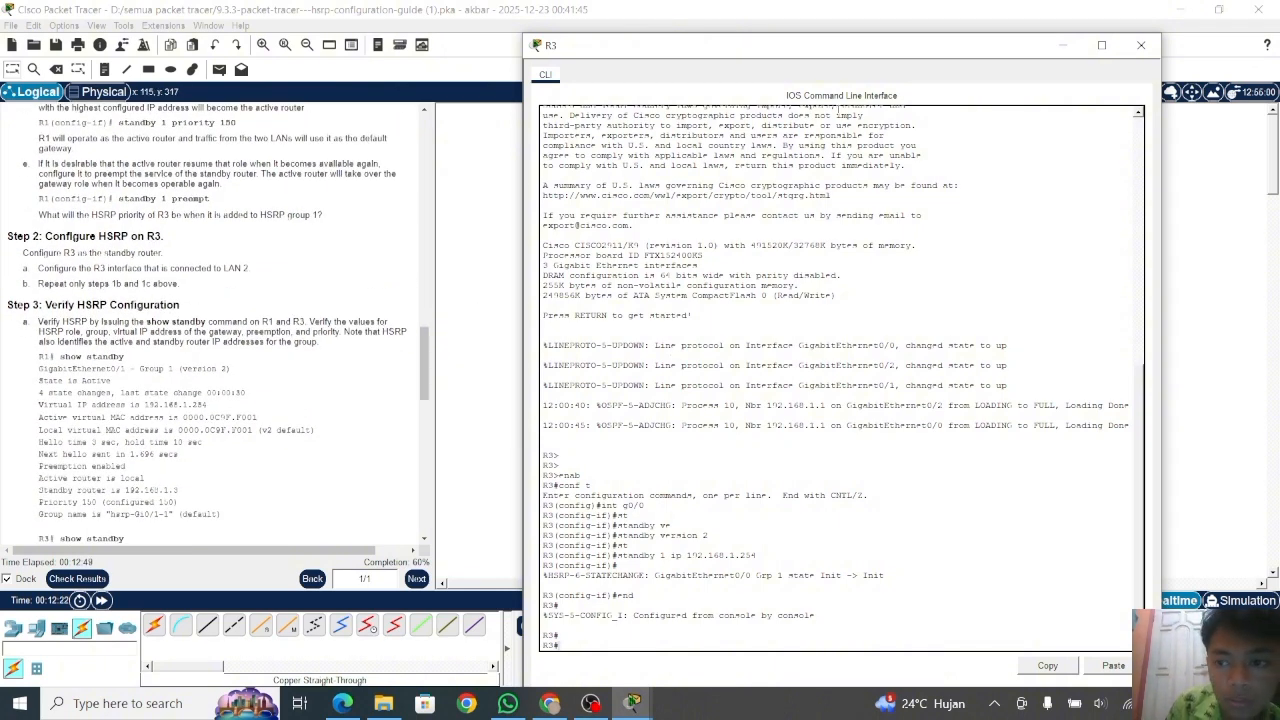
pyautogui.click(1062, 46)
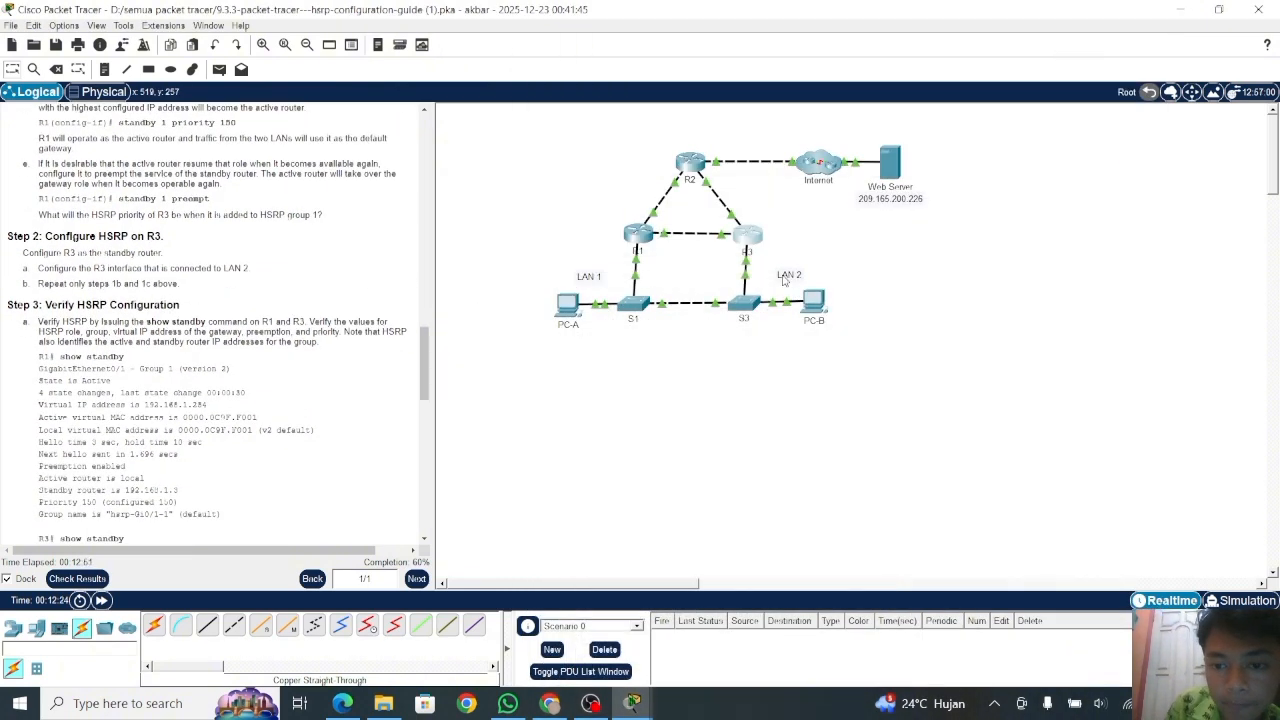
pyautogui.click(637, 235)
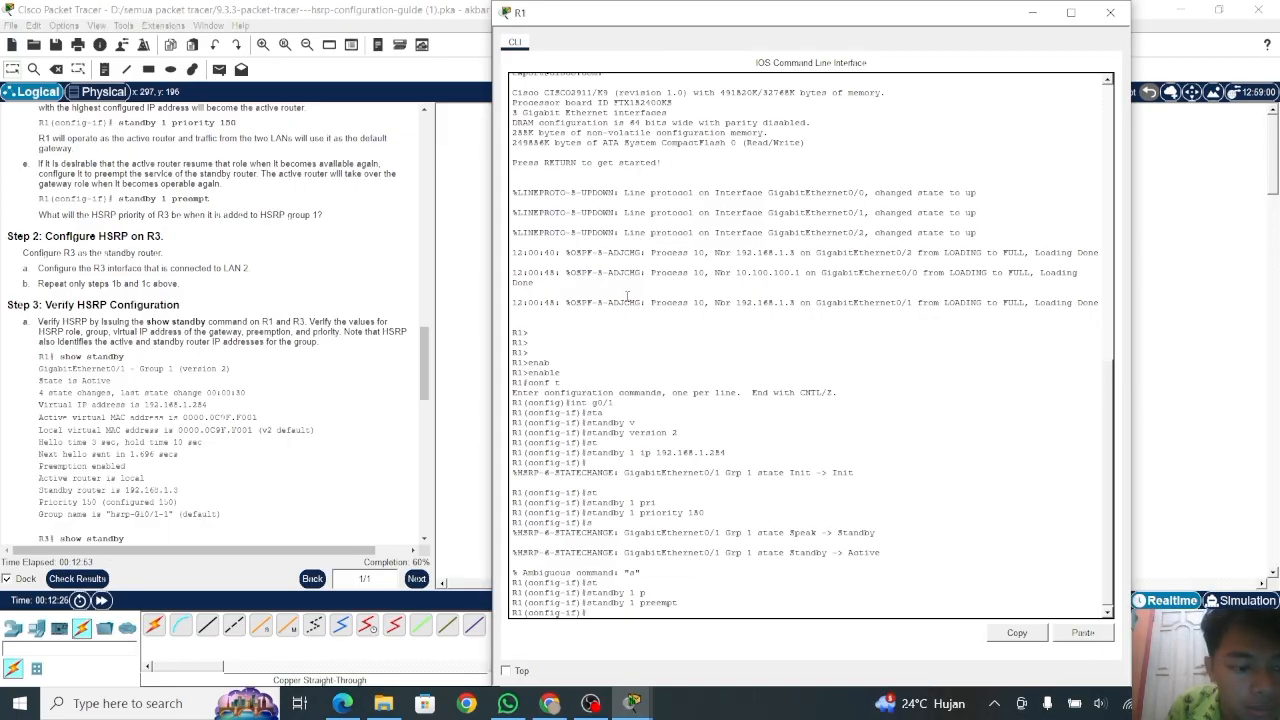
pyautogui.press('Return')
pyautogui.write('end')
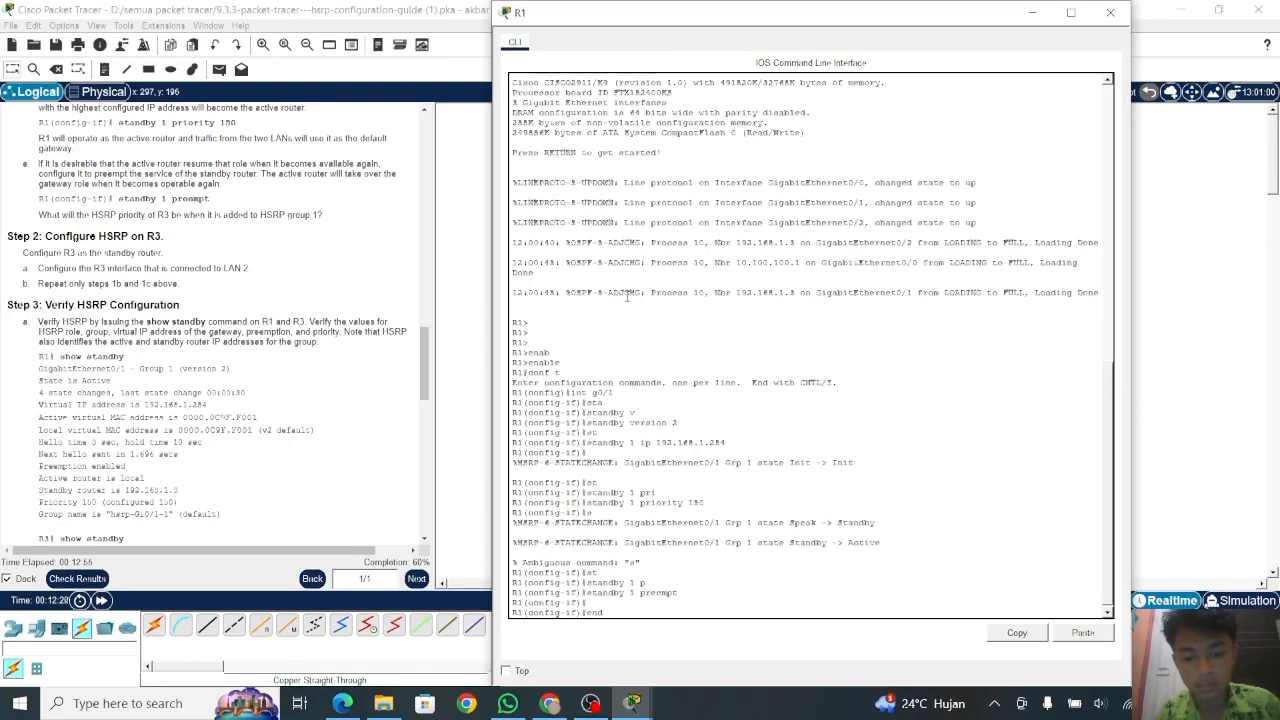
pyautogui.press('Return')
pyautogui.press('Return')
# Display R1's HSRP details with show standby and find R3's sample output in the lab instructions.
pyautogui.write('show')
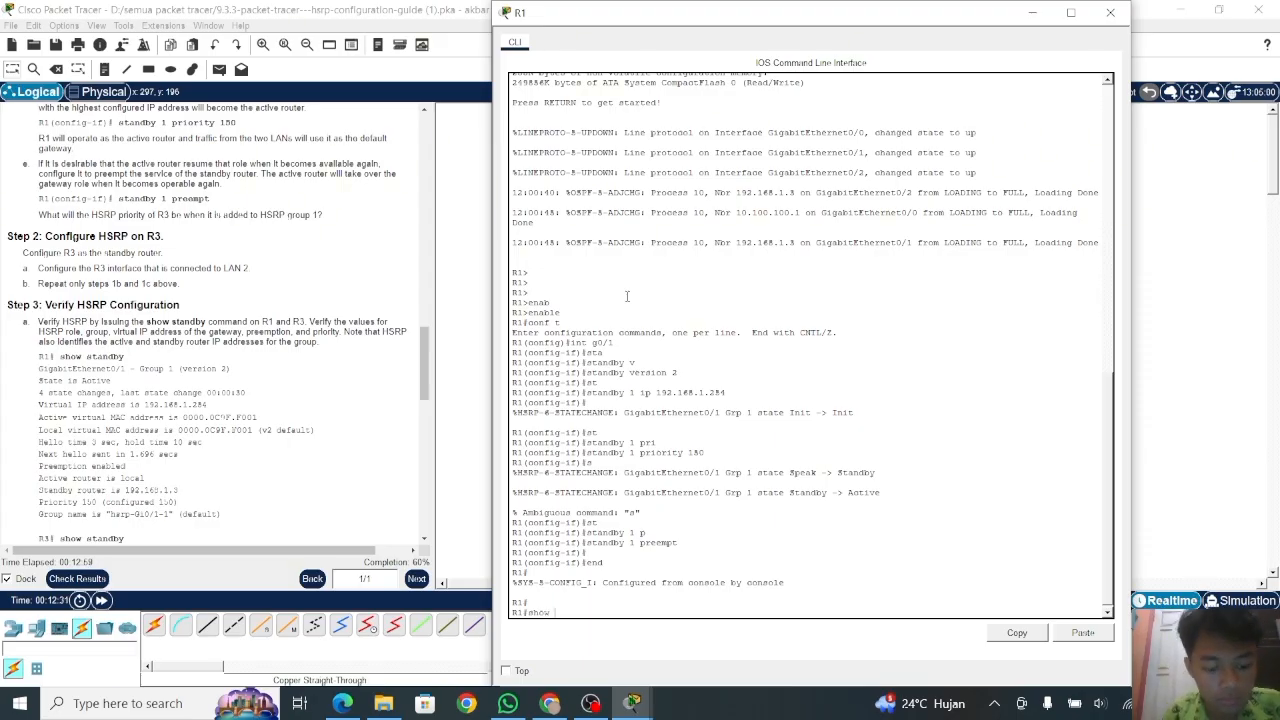
pyautogui.write(' st')
pyautogui.press('Tab')
pyautogui.press('Tab')
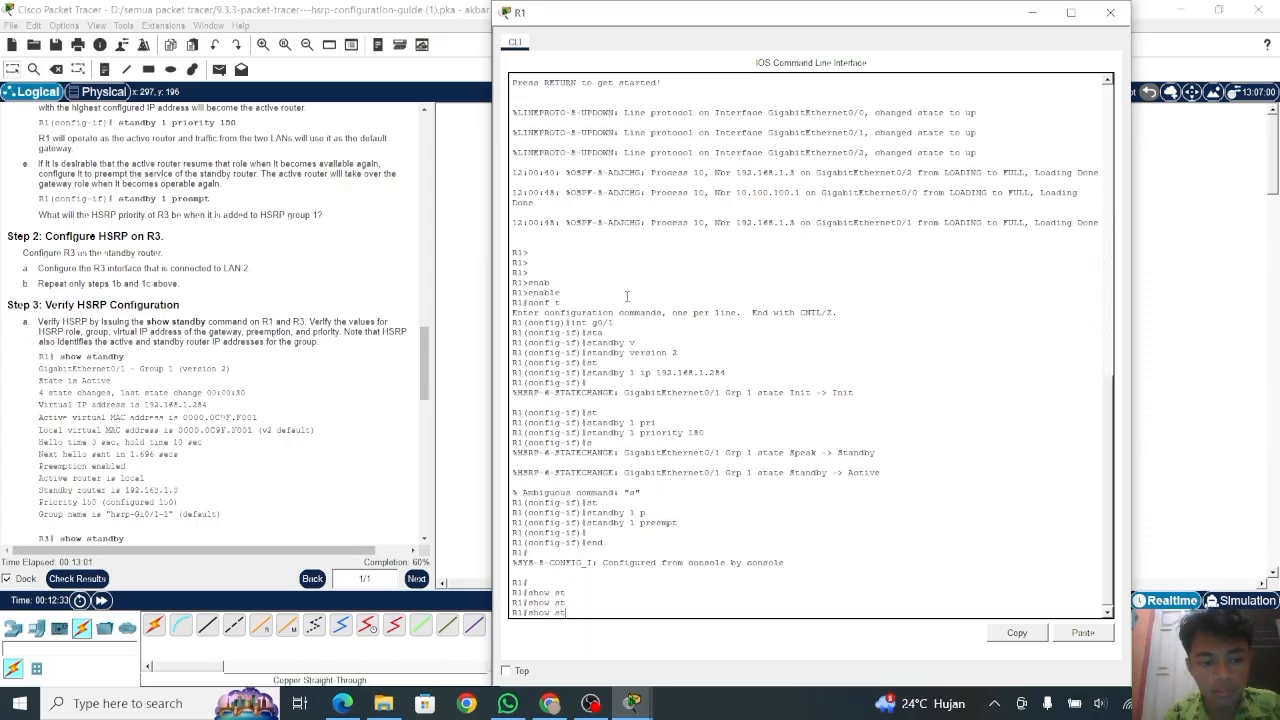
pyautogui.write('andb')
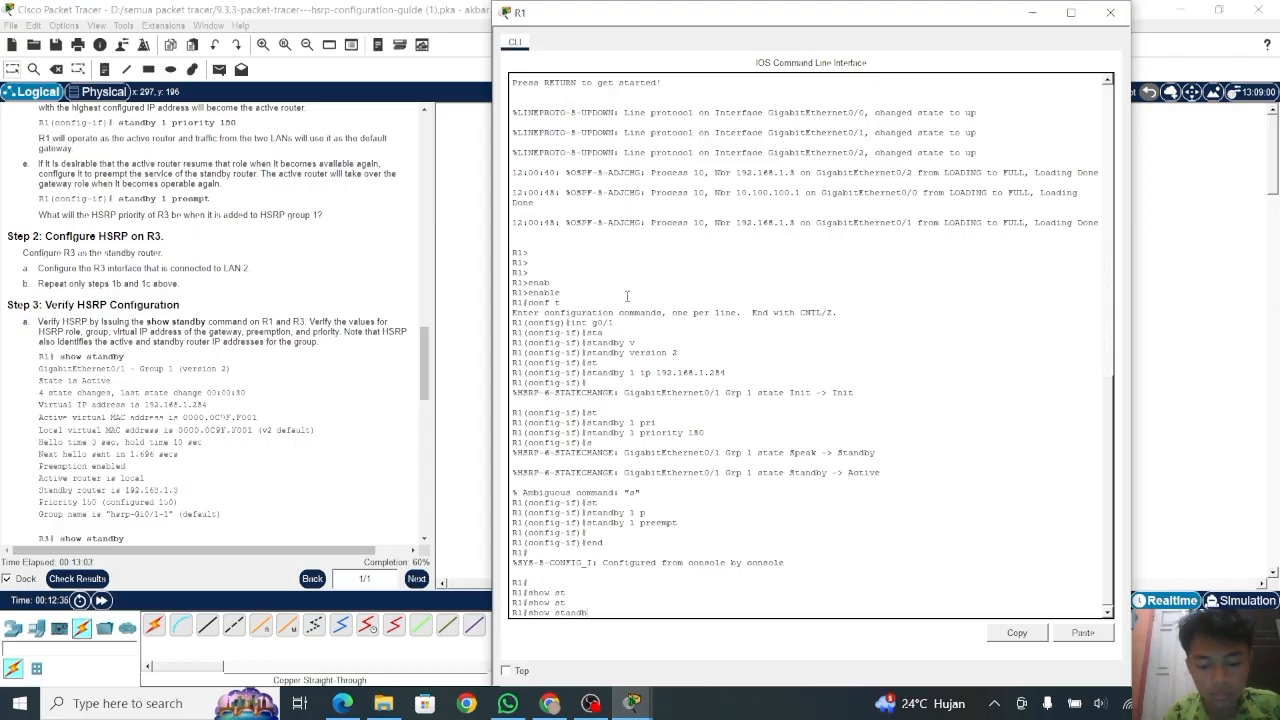
pyautogui.write('y')
pyautogui.press('Return')
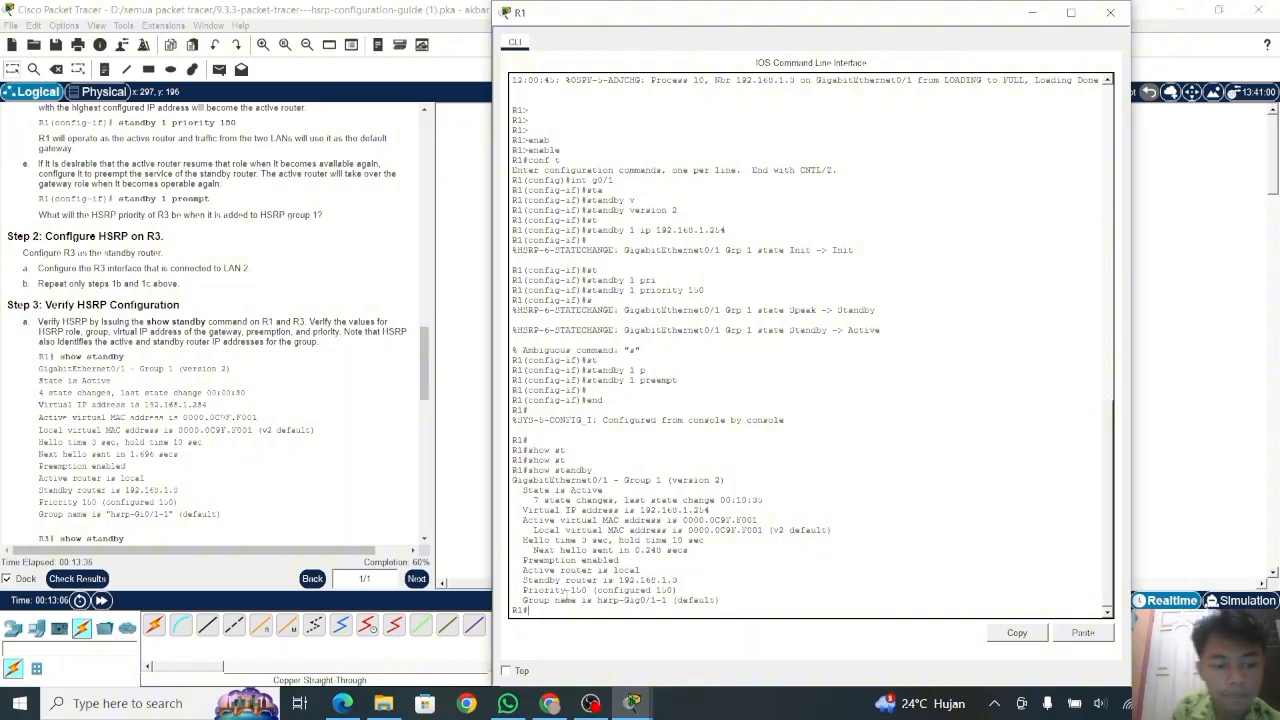
pyautogui.scroll(-3, 230, 457)
pyautogui.scroll(-2, 228, 457)
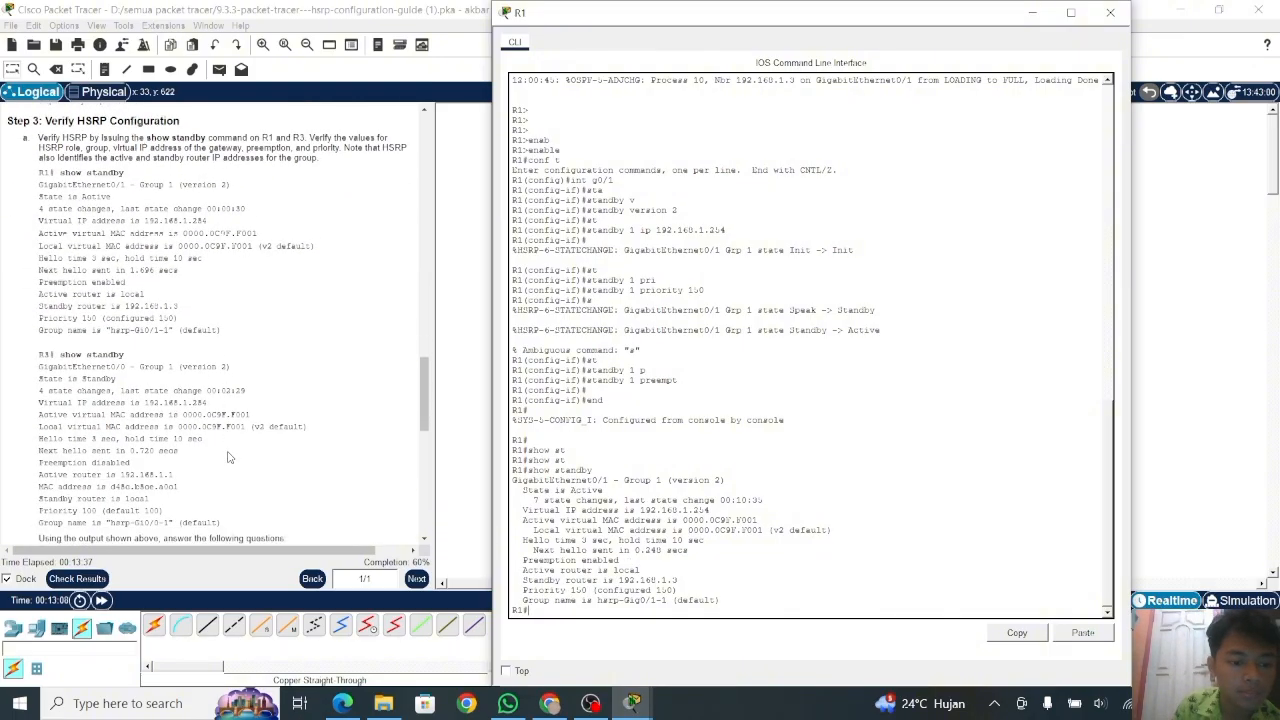
pyautogui.write('sho')
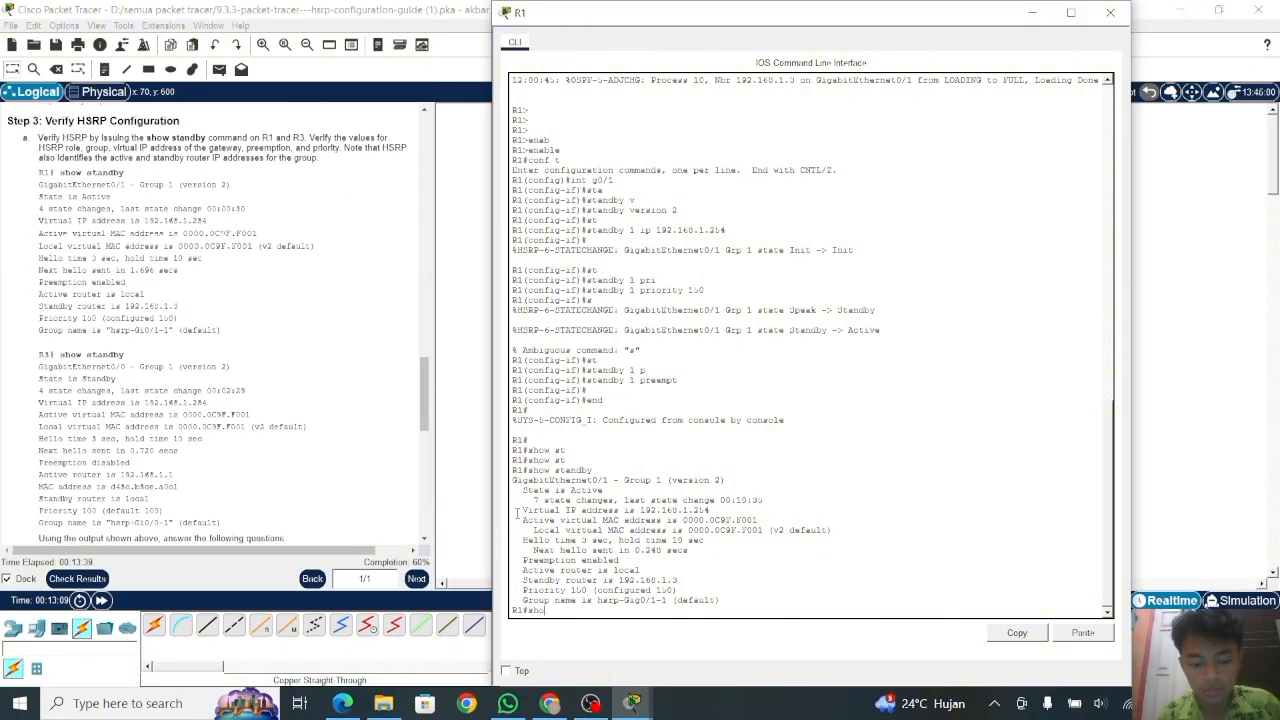
pyautogui.write('w st')
pyautogui.press('Tab')
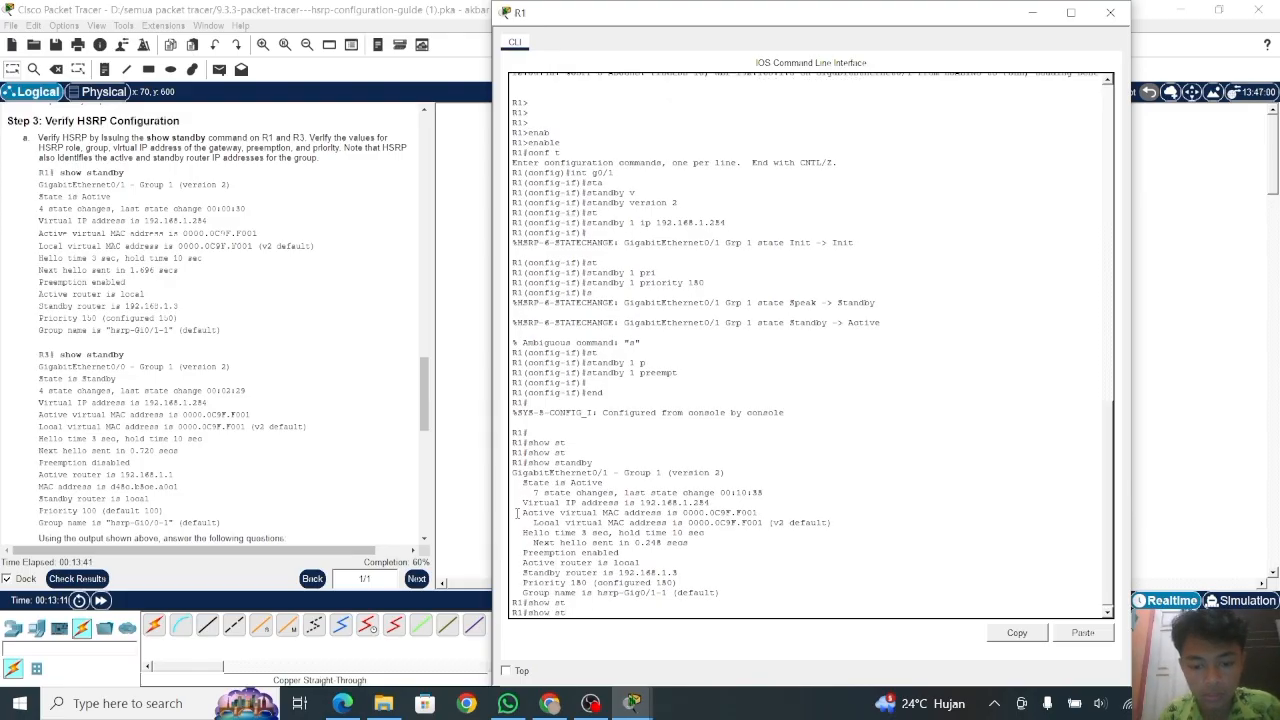
pyautogui.write('an')
pyautogui.press('BackSpace')
pyautogui.press('BackSpace')
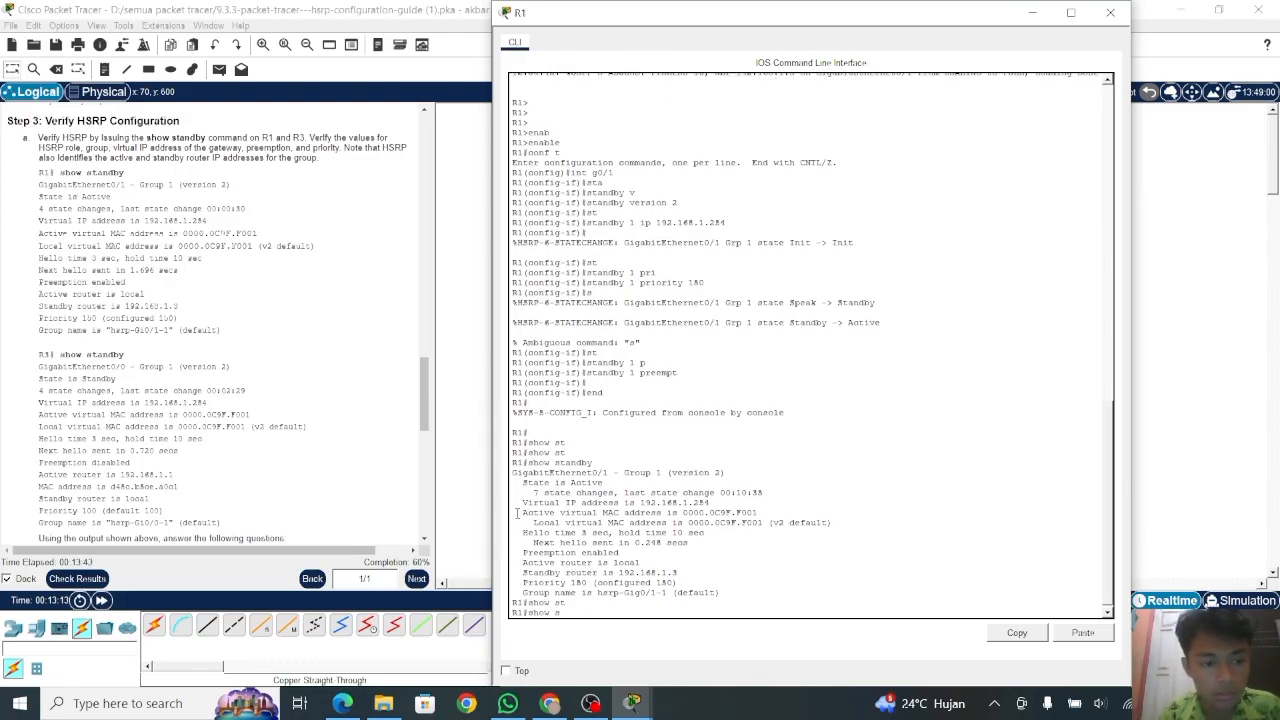
pyautogui.press('BackSpace')
pyautogui.press('BackSpace')
pyautogui.press('BackSpace')
pyautogui.press('BackSpace')
pyautogui.press('BackSpace')
pyautogui.press('BackSpace')
# Switch to R3's command line and display its HSRP details with show standby.
pyautogui.click(298, 430)
pyautogui.click(747, 236)
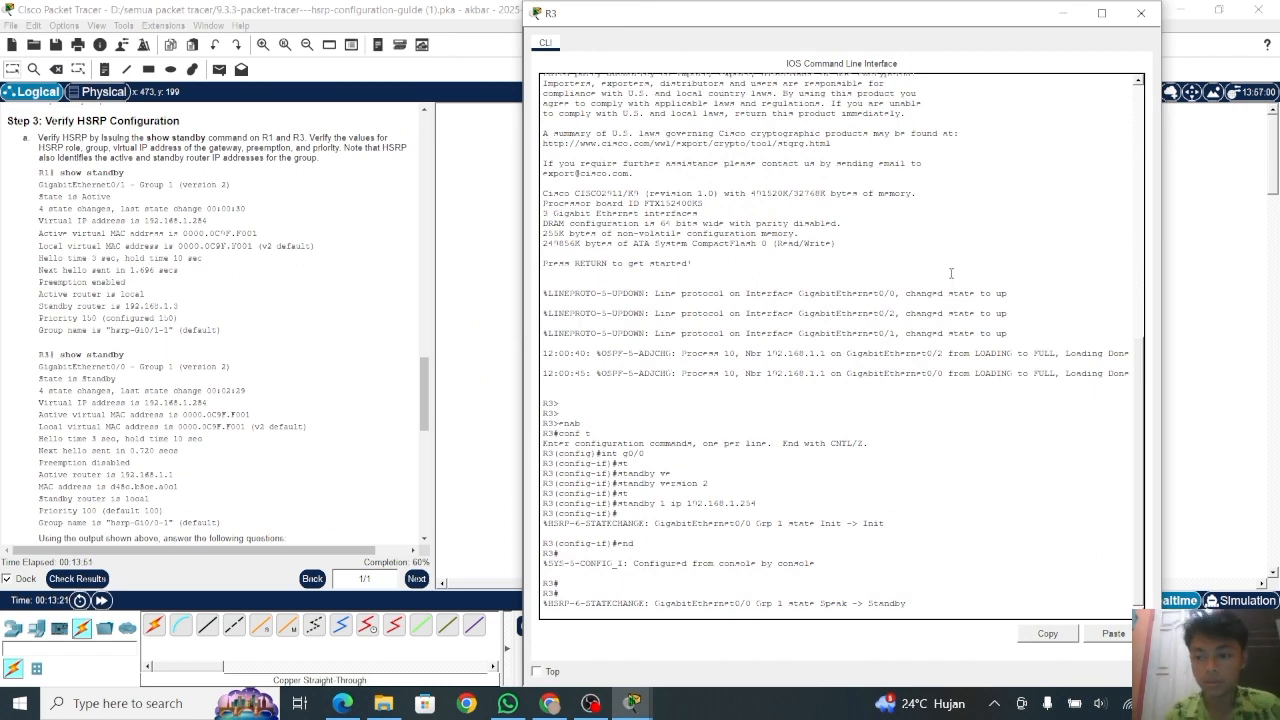
pyautogui.click(1138, 269)
pyautogui.scroll(-10, 989, 286)
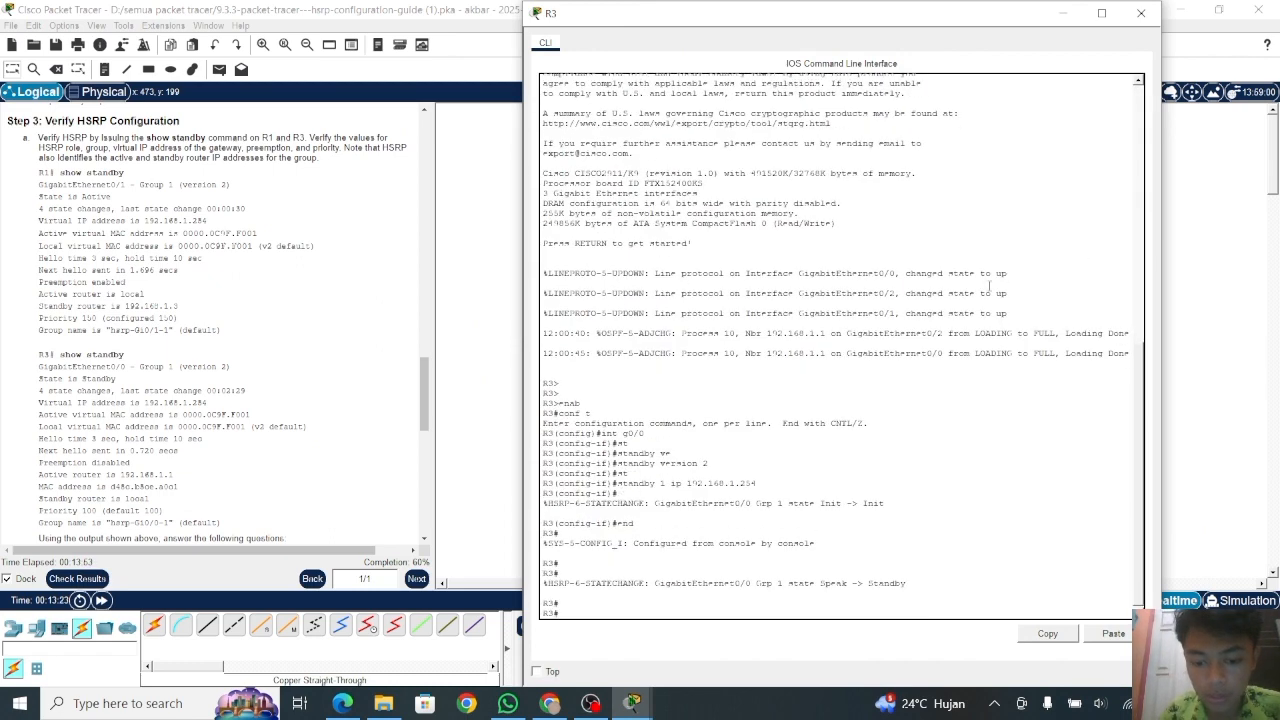
pyautogui.write('show s')
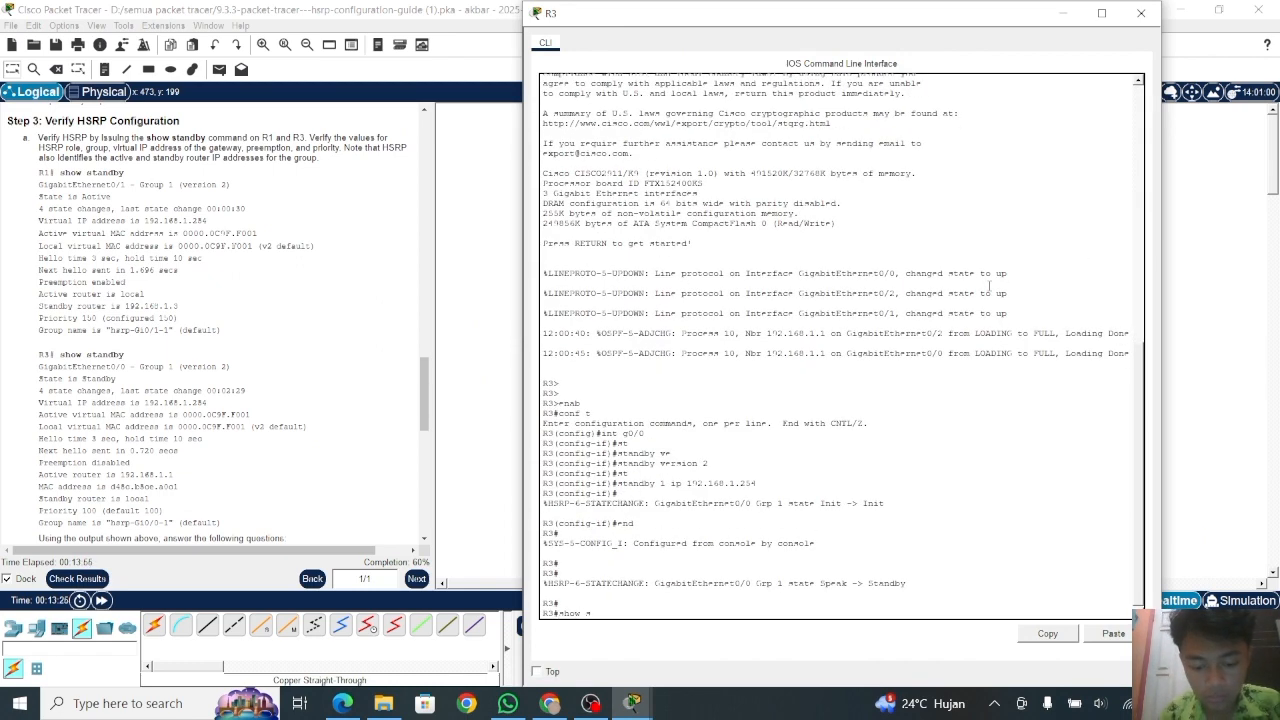
pyautogui.write('tandby')
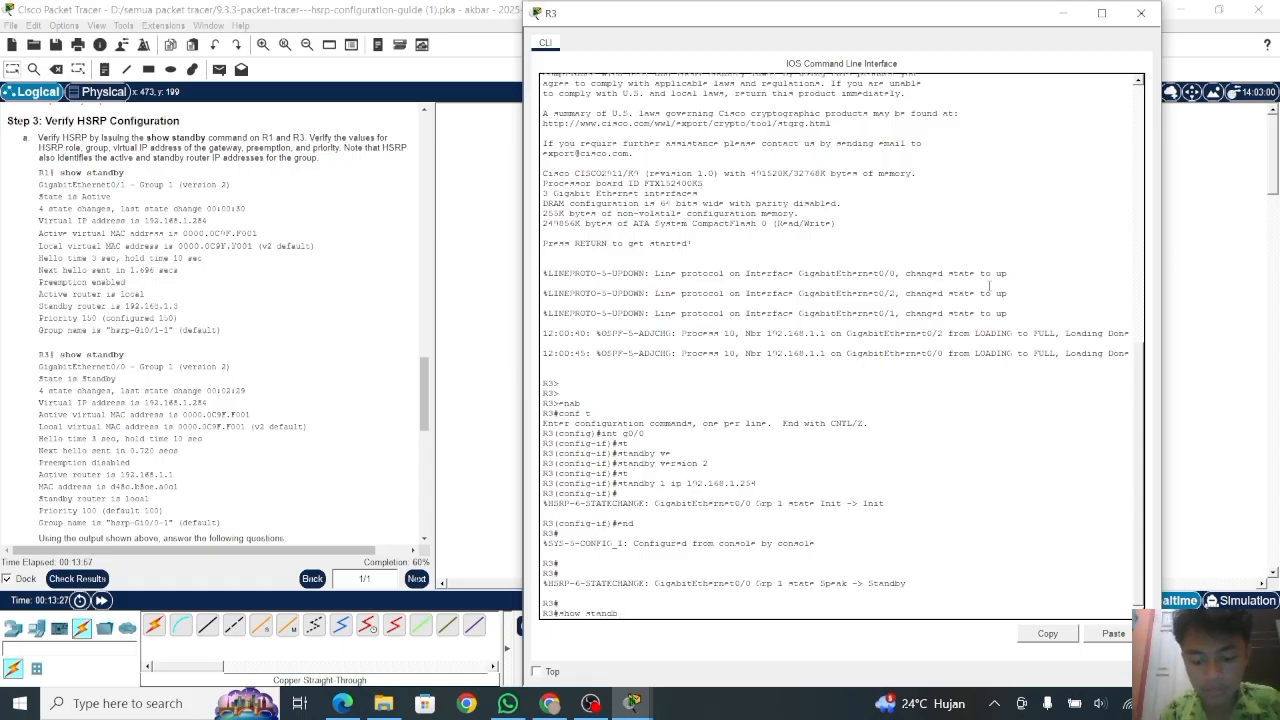
pyautogui.press('Return')
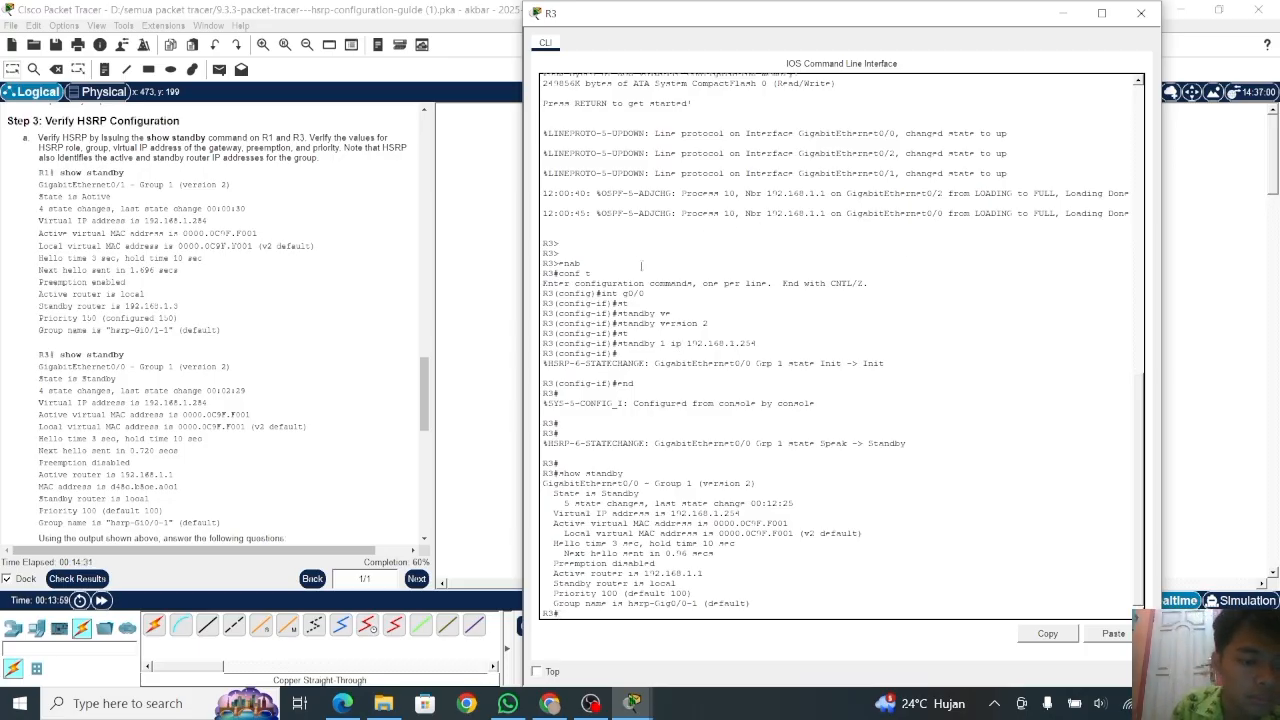
# Find the HSRP status summary instructions and run show standby brief on R1.
pyautogui.scroll(-3, 187, 493)
pyautogui.scroll(-5, 187, 493)
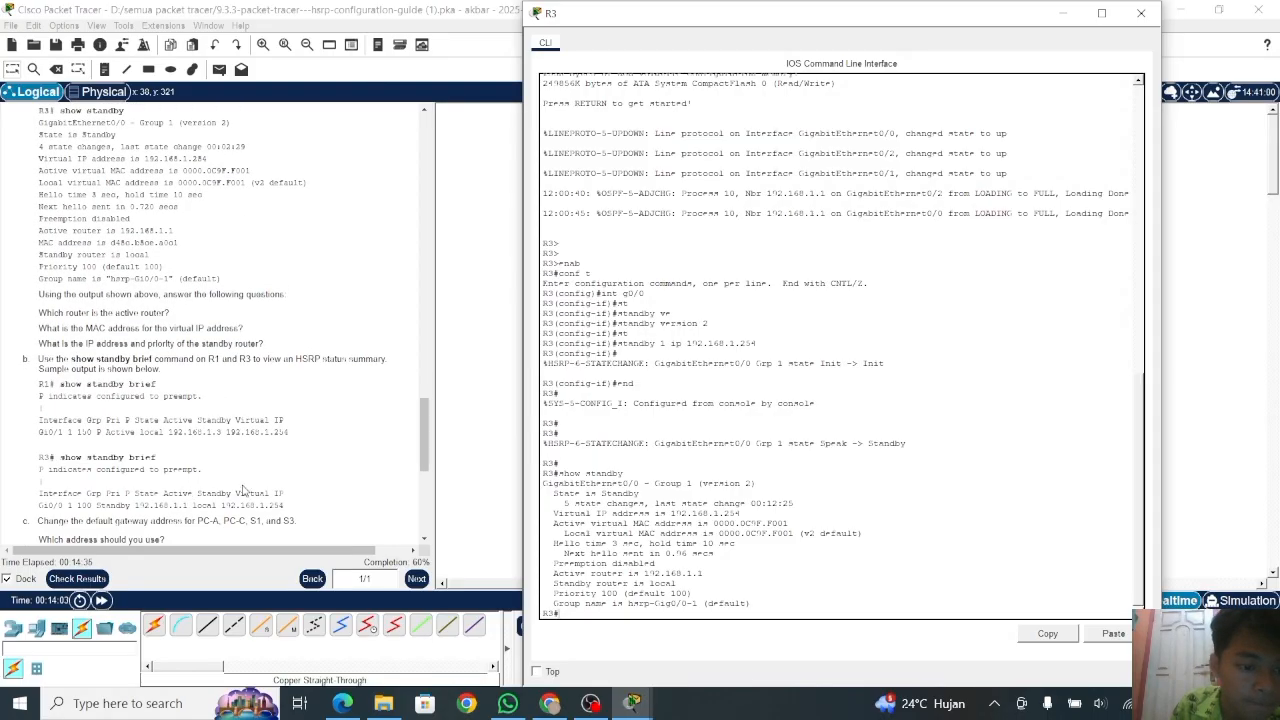
pyautogui.click(245, 491)
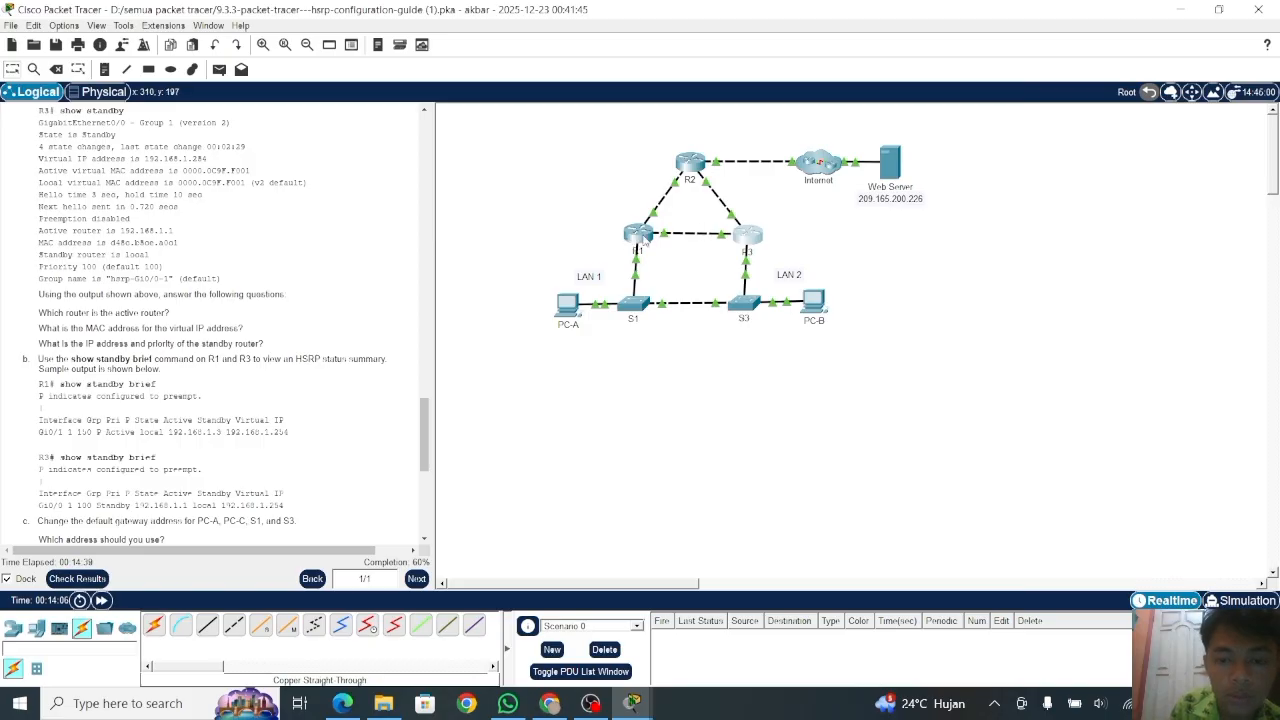
pyautogui.click(630, 240)
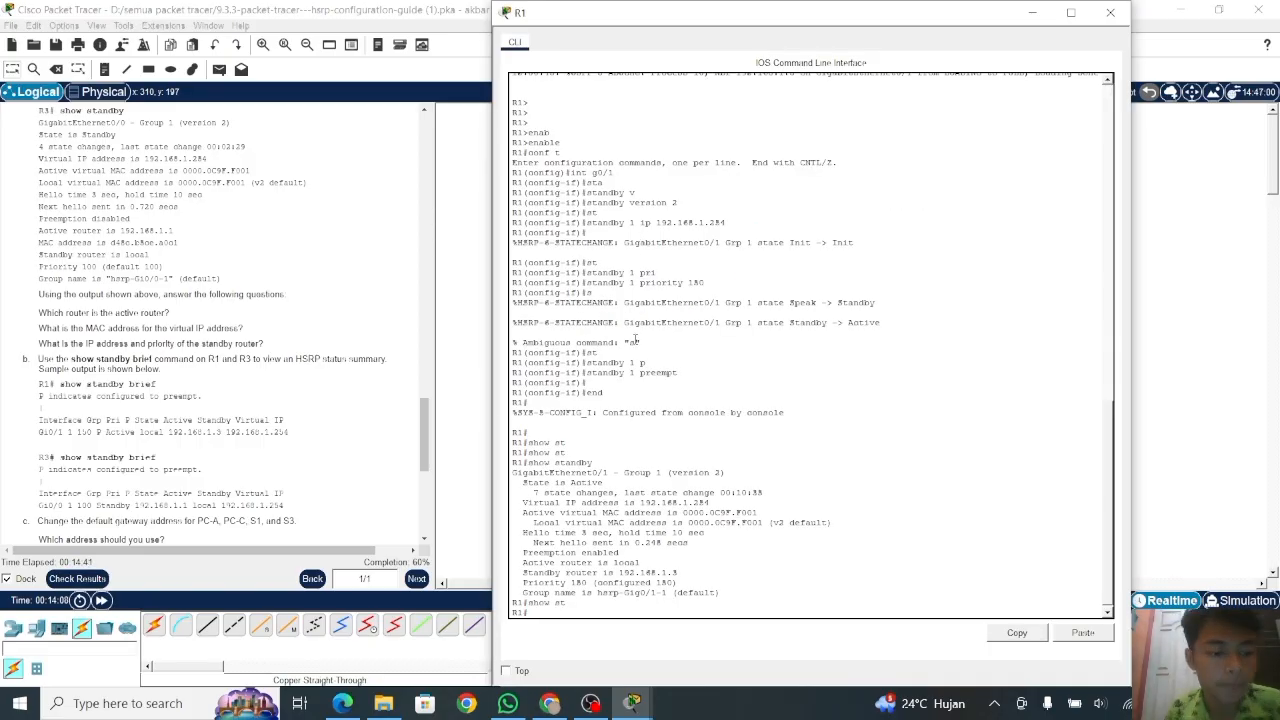
pyautogui.write('show')
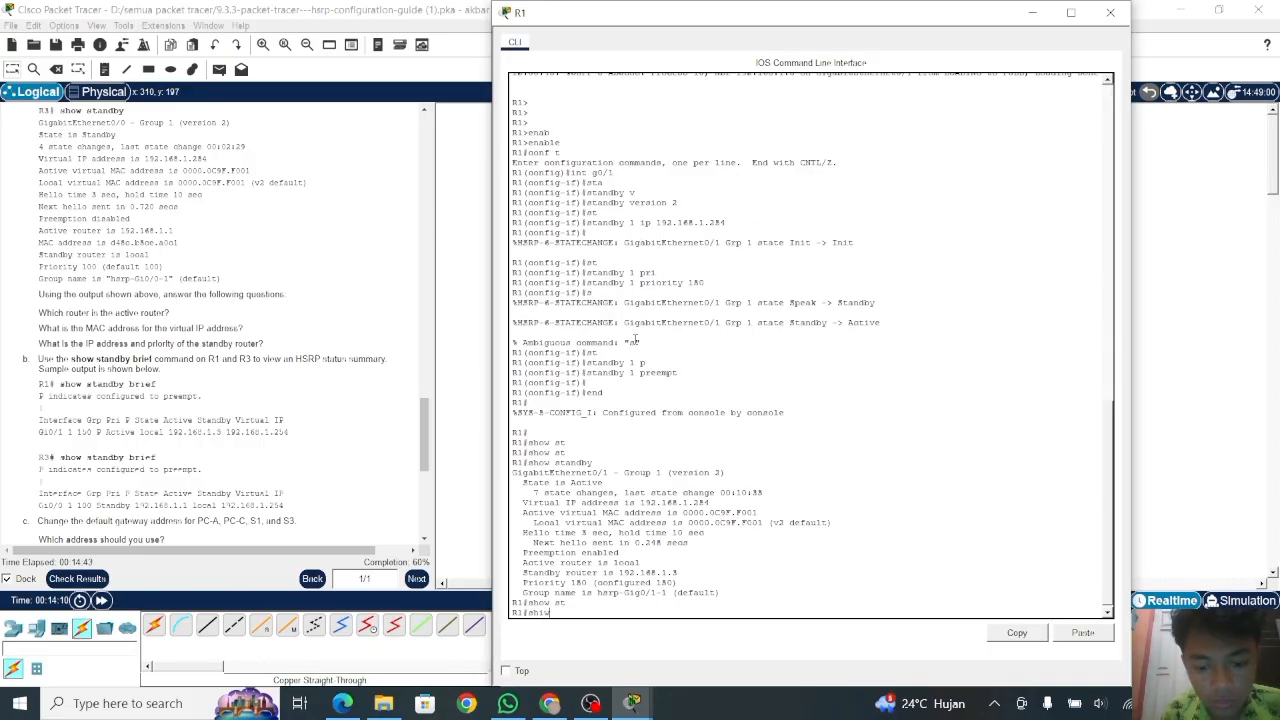
pyautogui.write(' s')
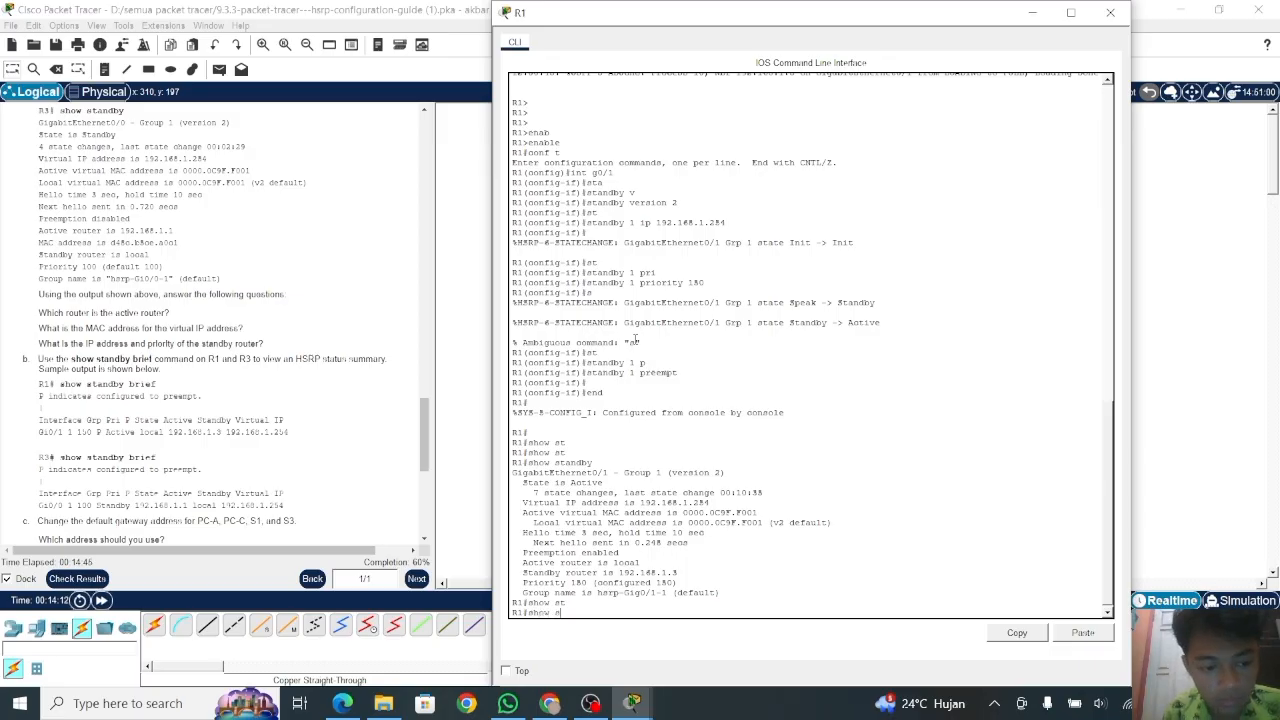
pyautogui.write('ta')
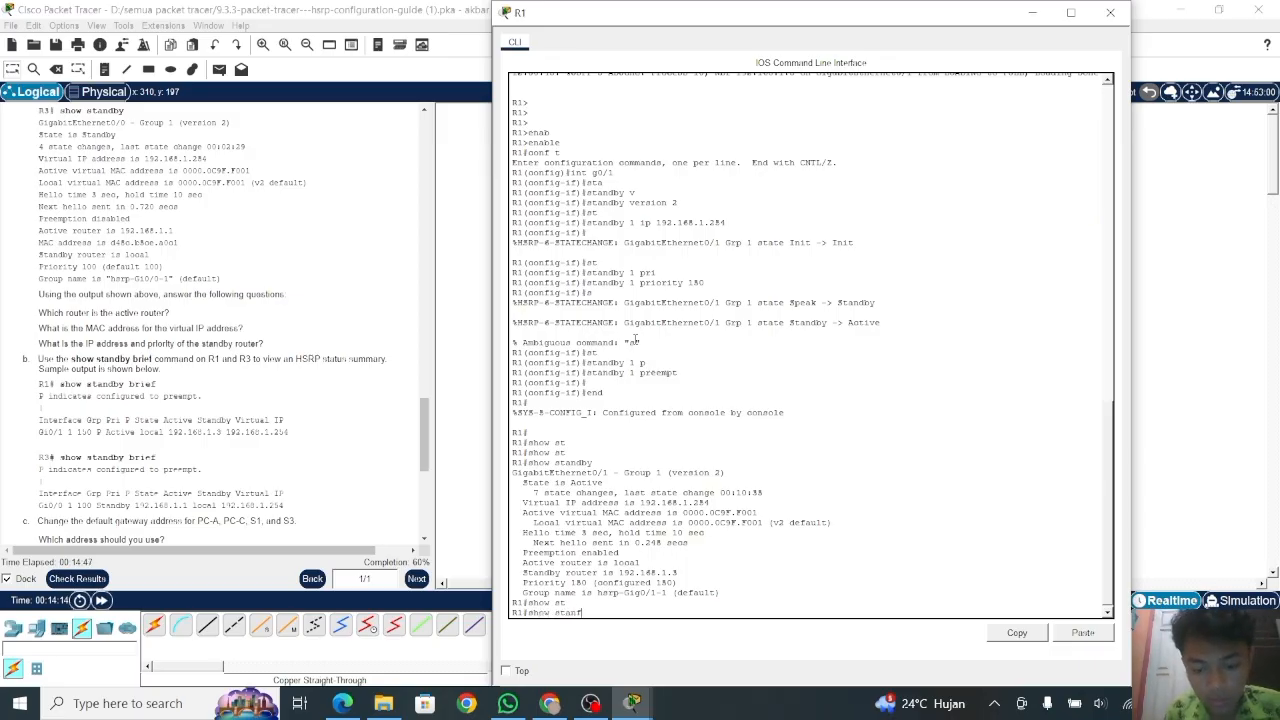
pyautogui.write('nd')
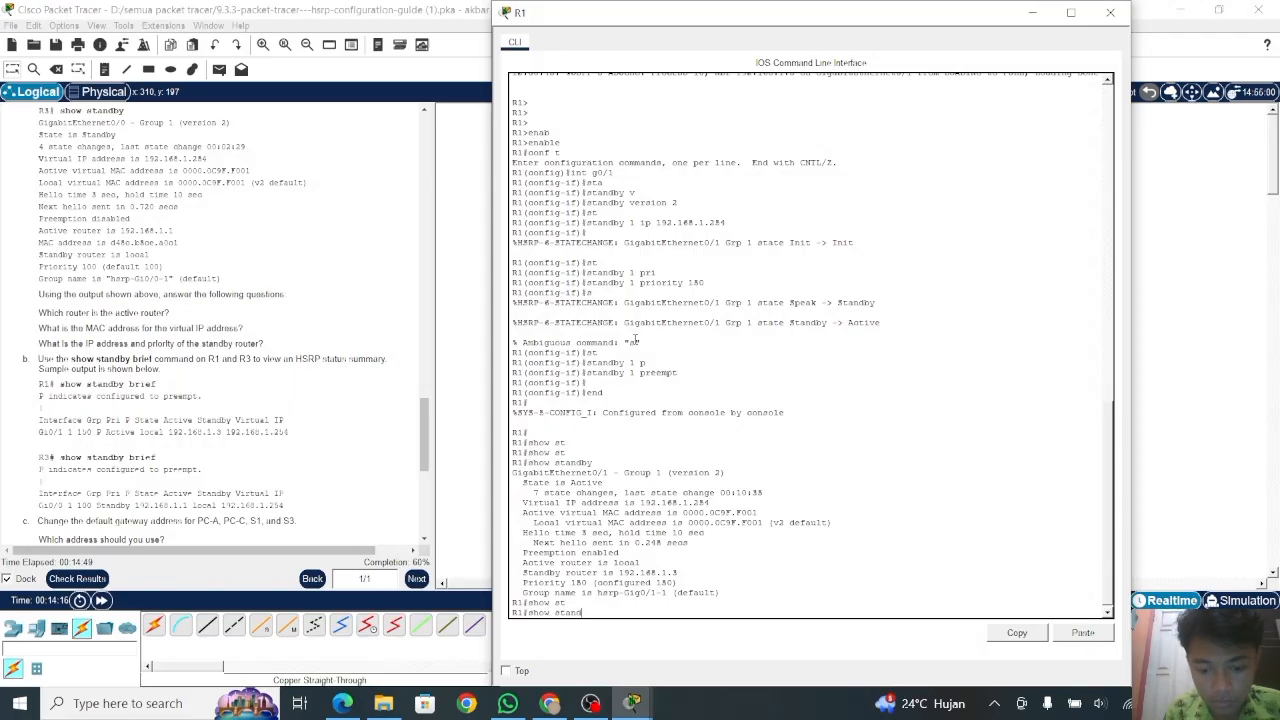
pyautogui.write('by')
pyautogui.press('Tab')
pyautogui.press('Return')
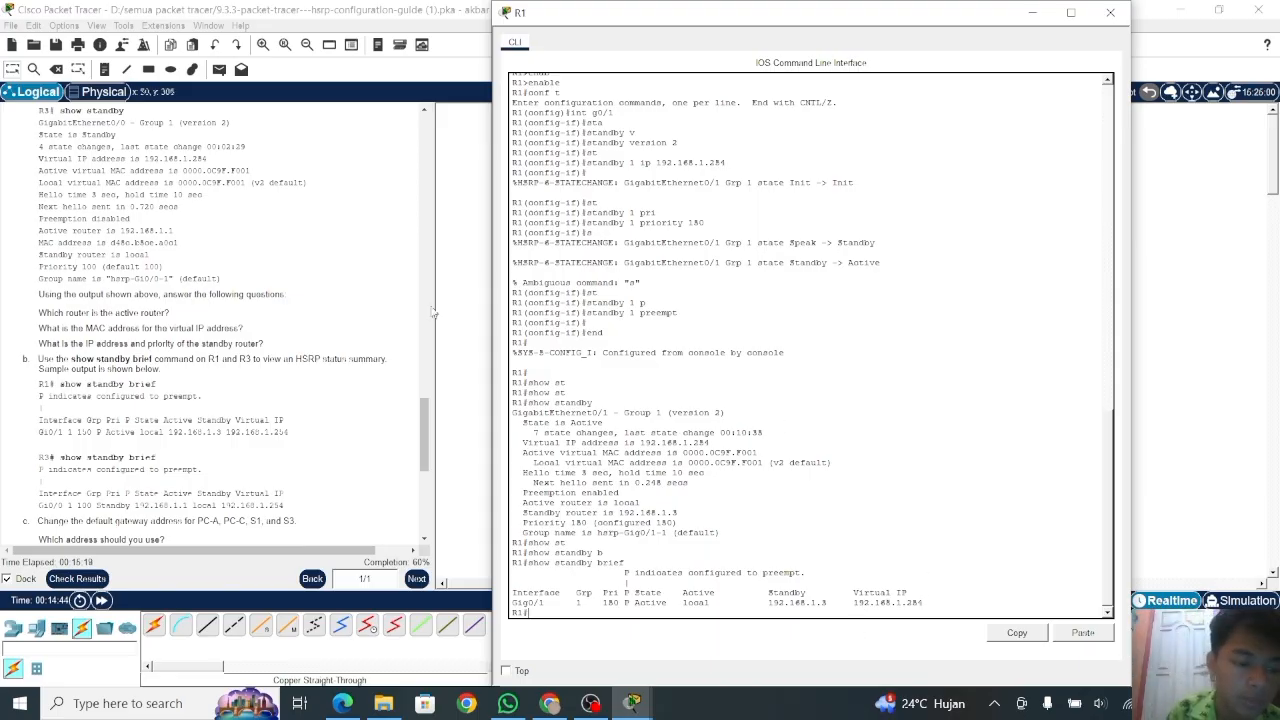
# Review the remaining lab instructions, from HSRP verification and default gateway changes through Part 3: Observe HSRP Operation.
pyautogui.scroll(-6, 295, 397)
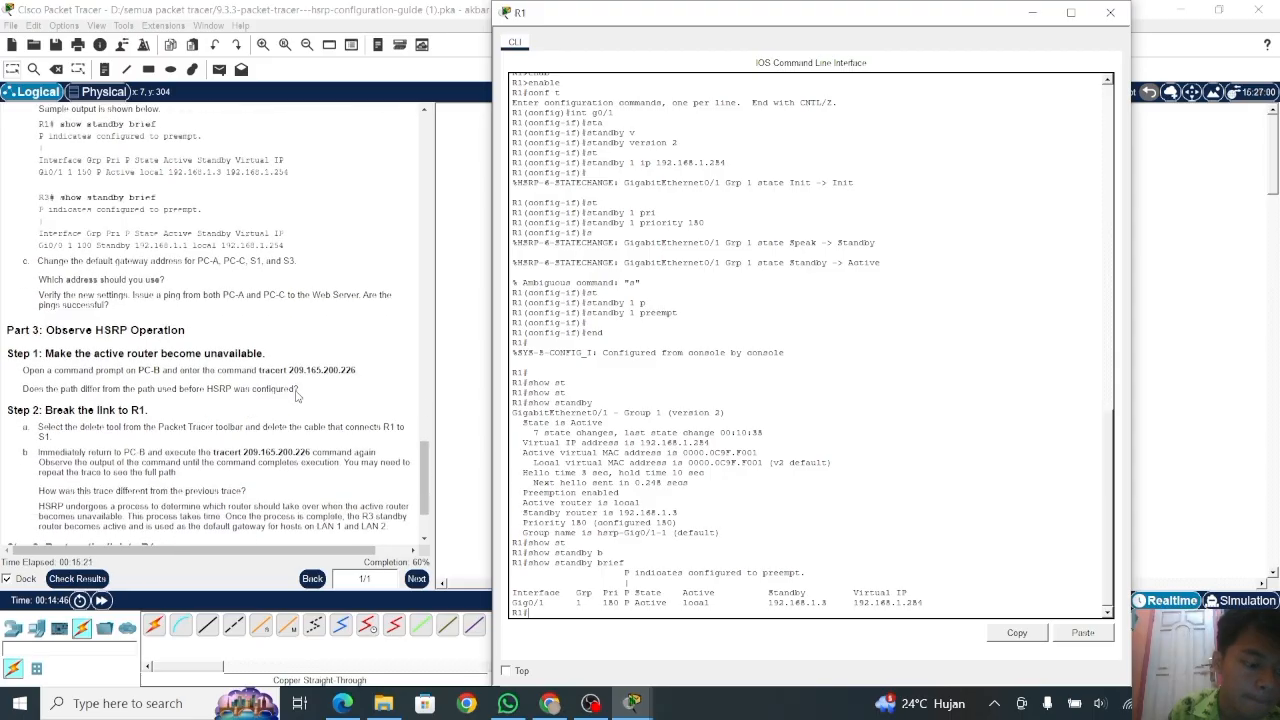
pyautogui.scroll(-1, 295, 397)
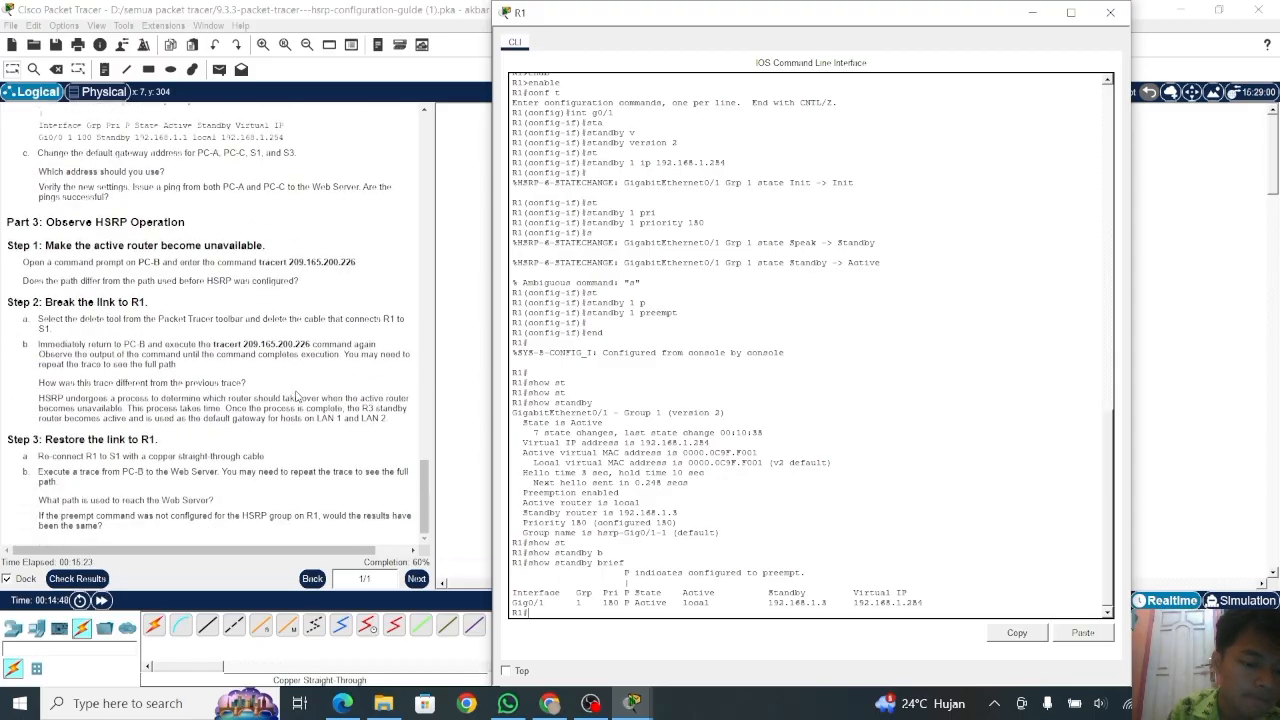
pyautogui.scroll(5, 295, 397)
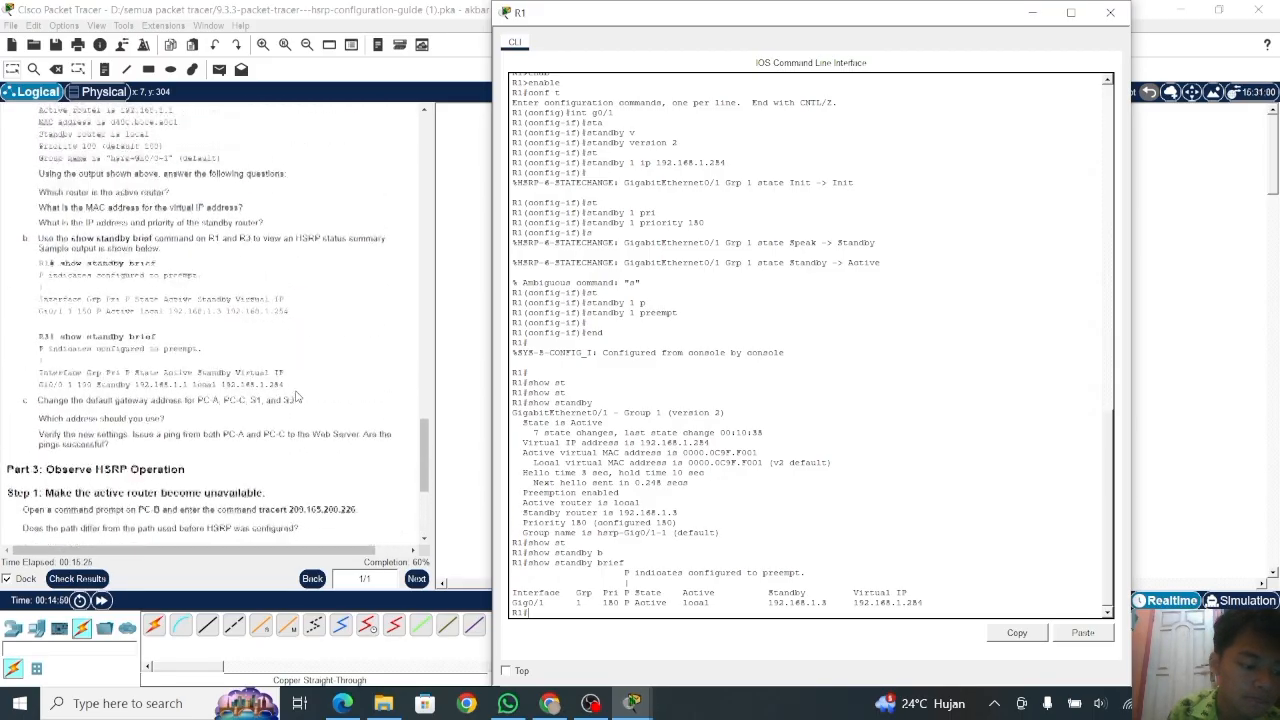
pyautogui.scroll(6, 295, 397)
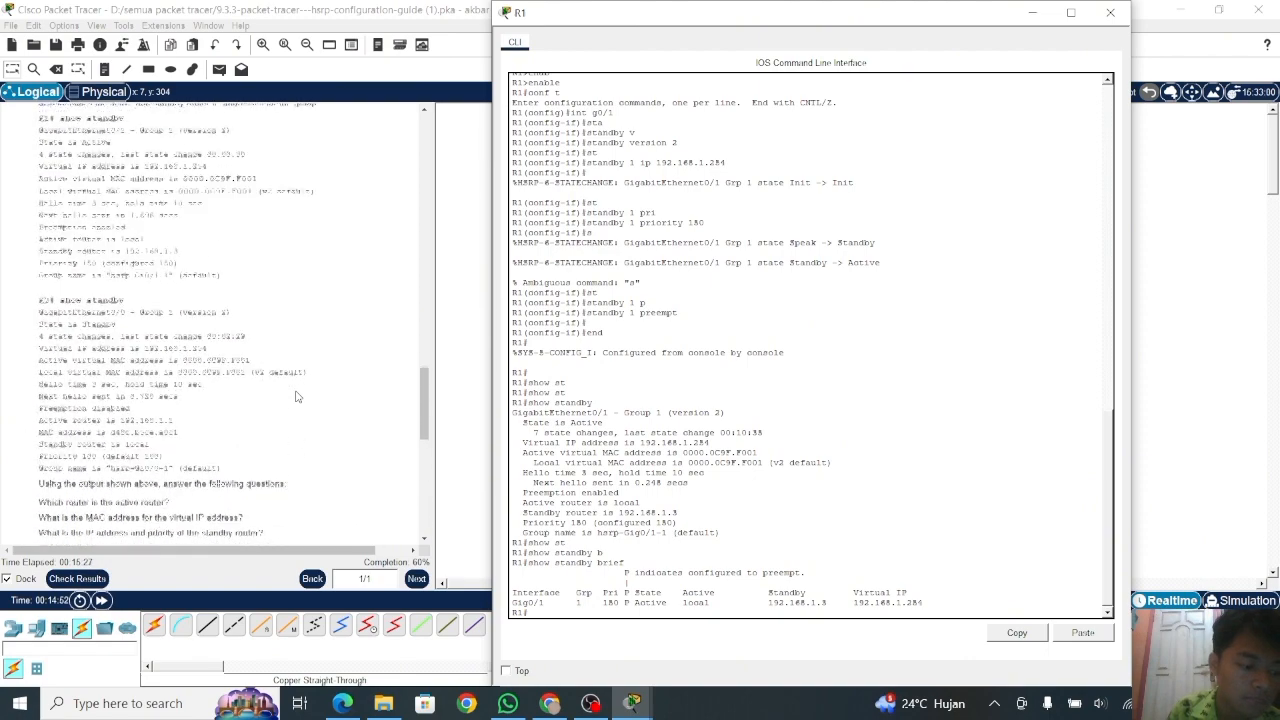
pyautogui.scroll(3, 295, 397)
pyautogui.click(213, 487)
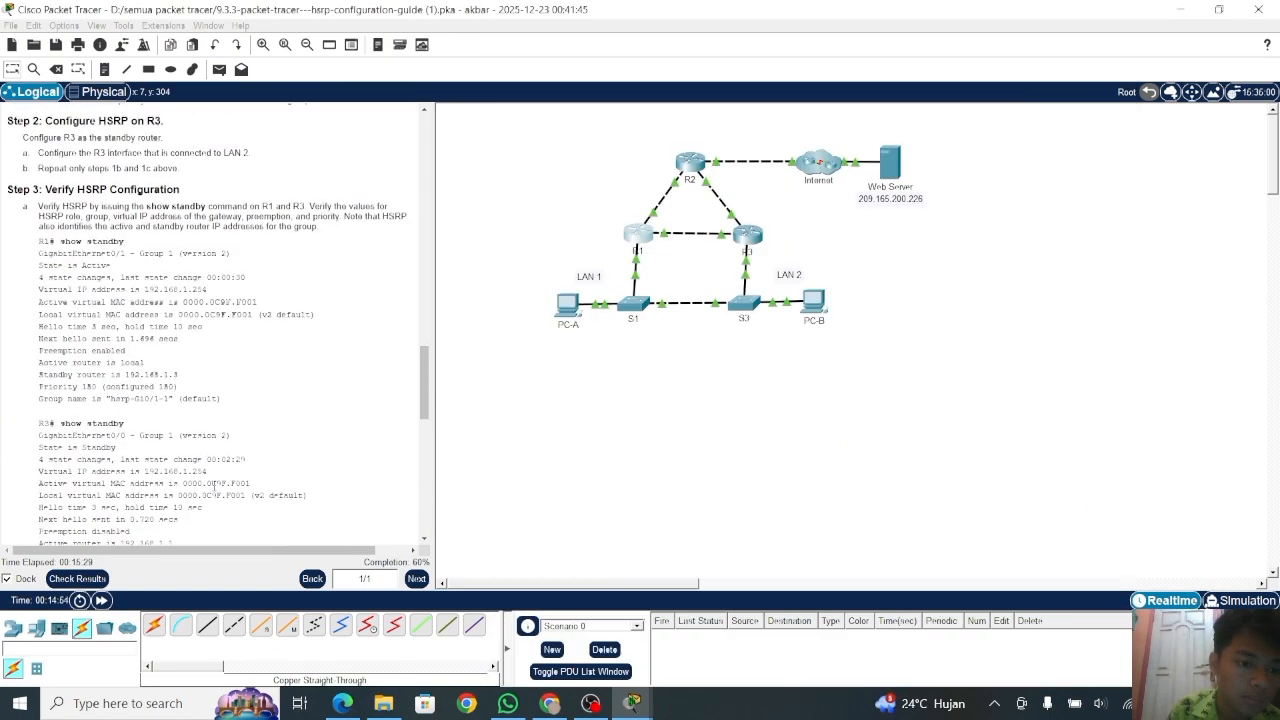
pyautogui.scroll(-7, 213, 487)
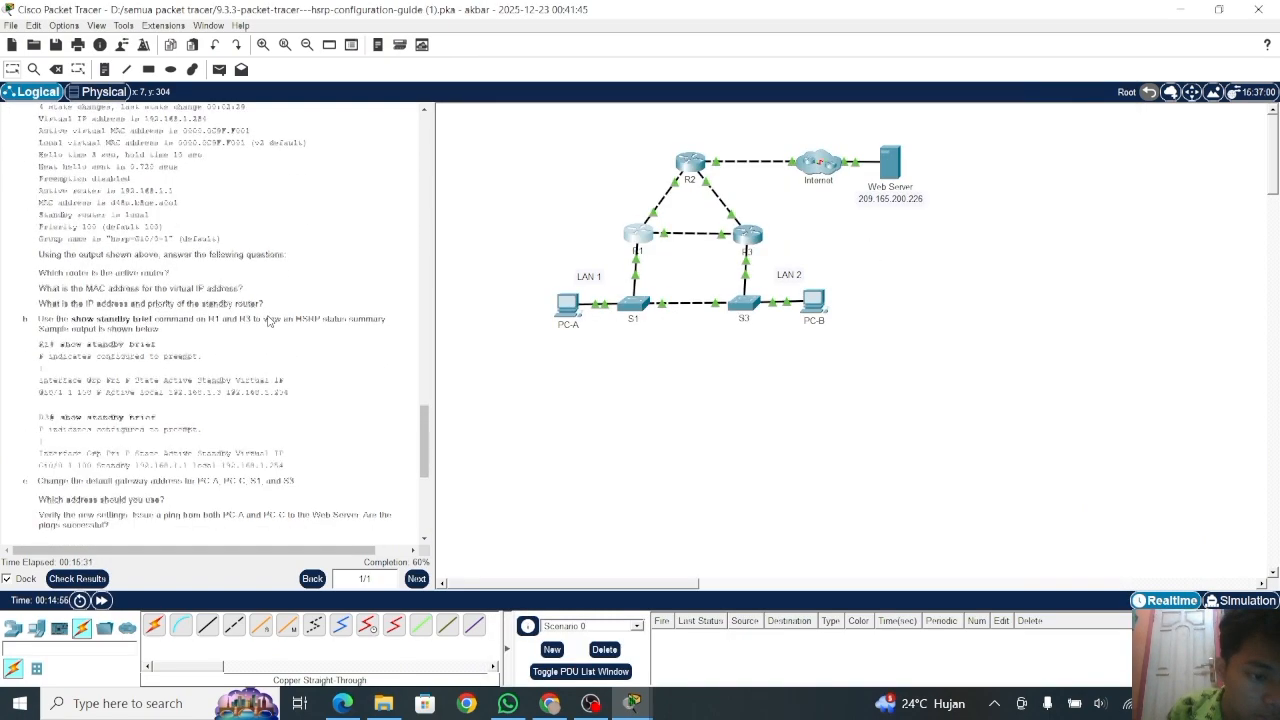
pyautogui.scroll(-7, 268, 321)
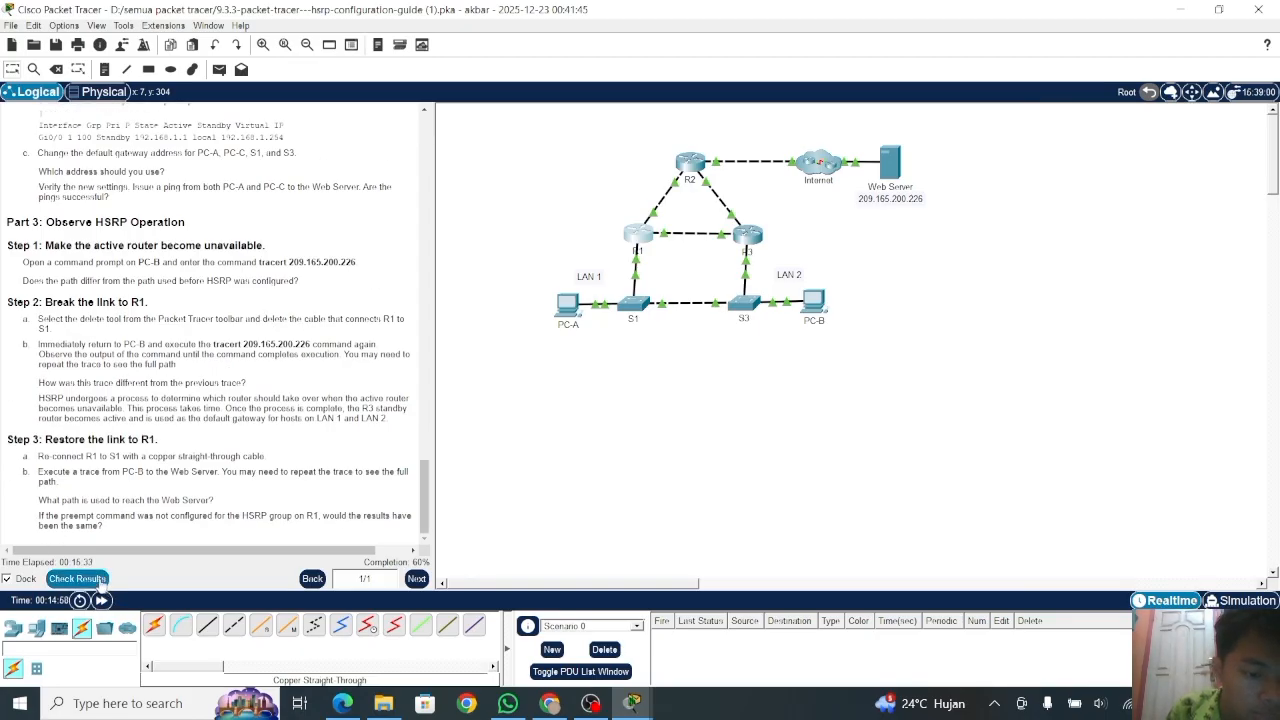
# Check the activity results for the individual assessment items and return to the network topology.
pyautogui.click(77, 579)
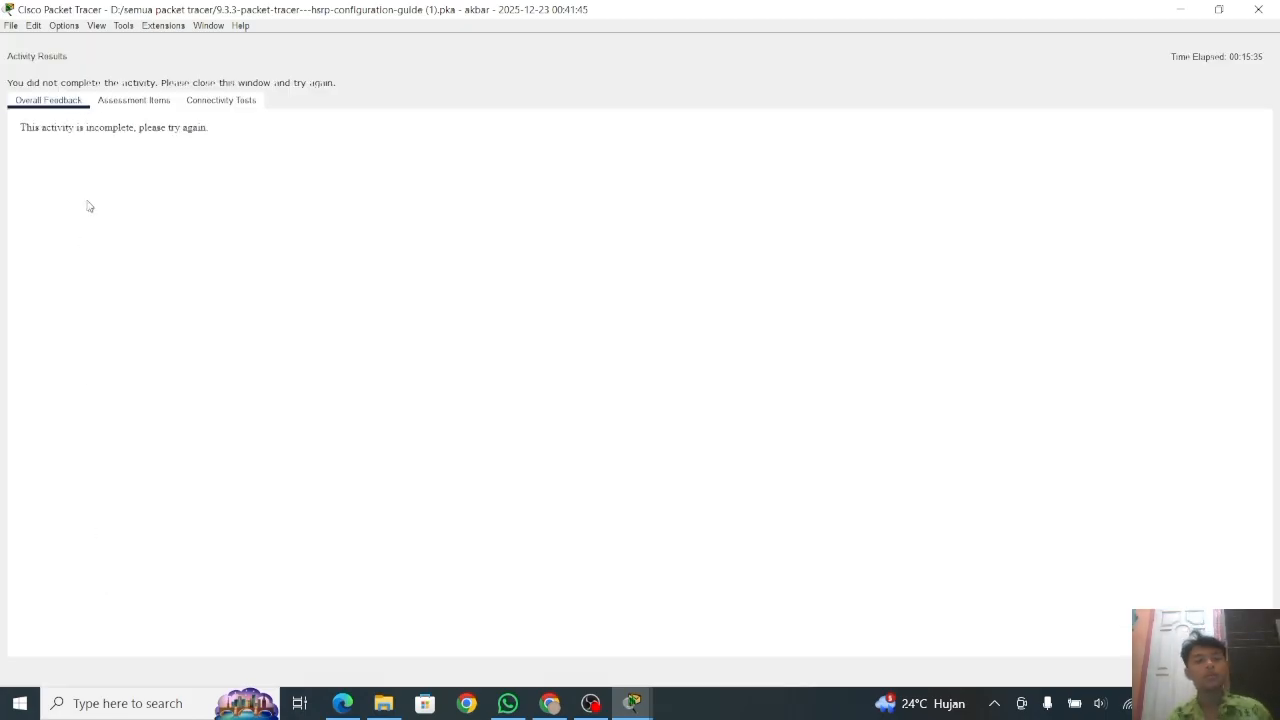
pyautogui.click(134, 101)
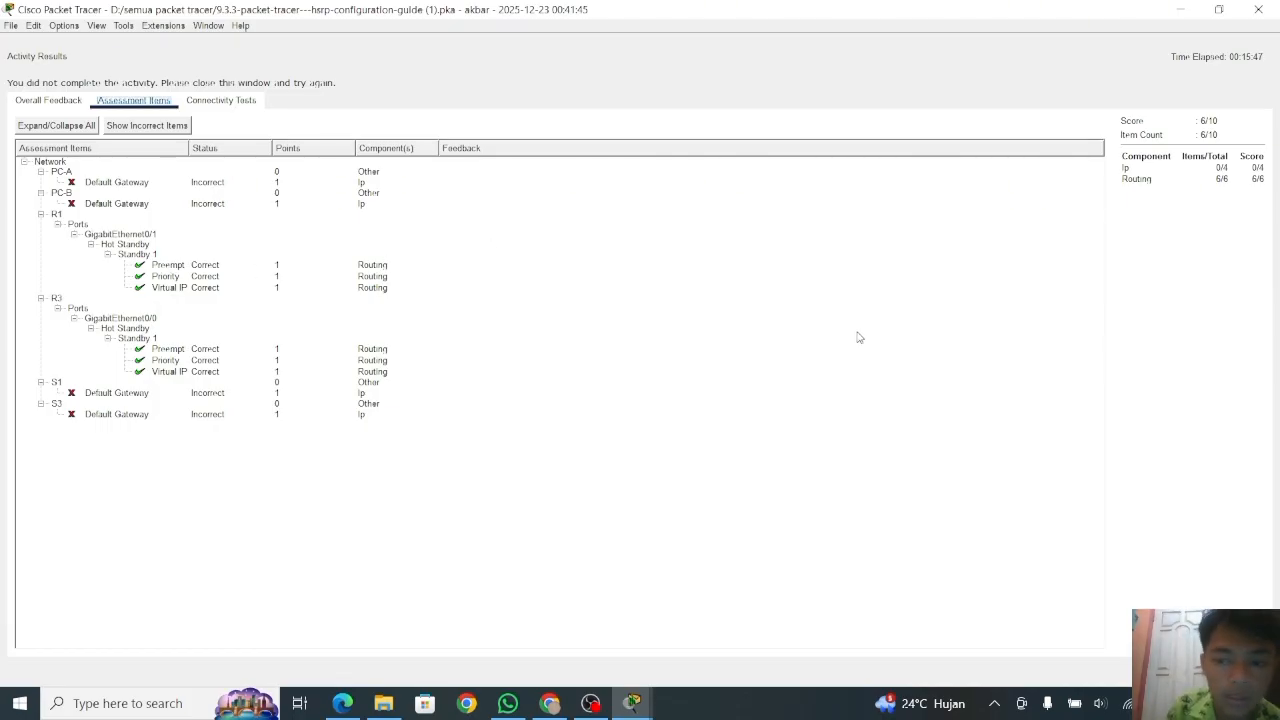
pyautogui.click(1238, 672)
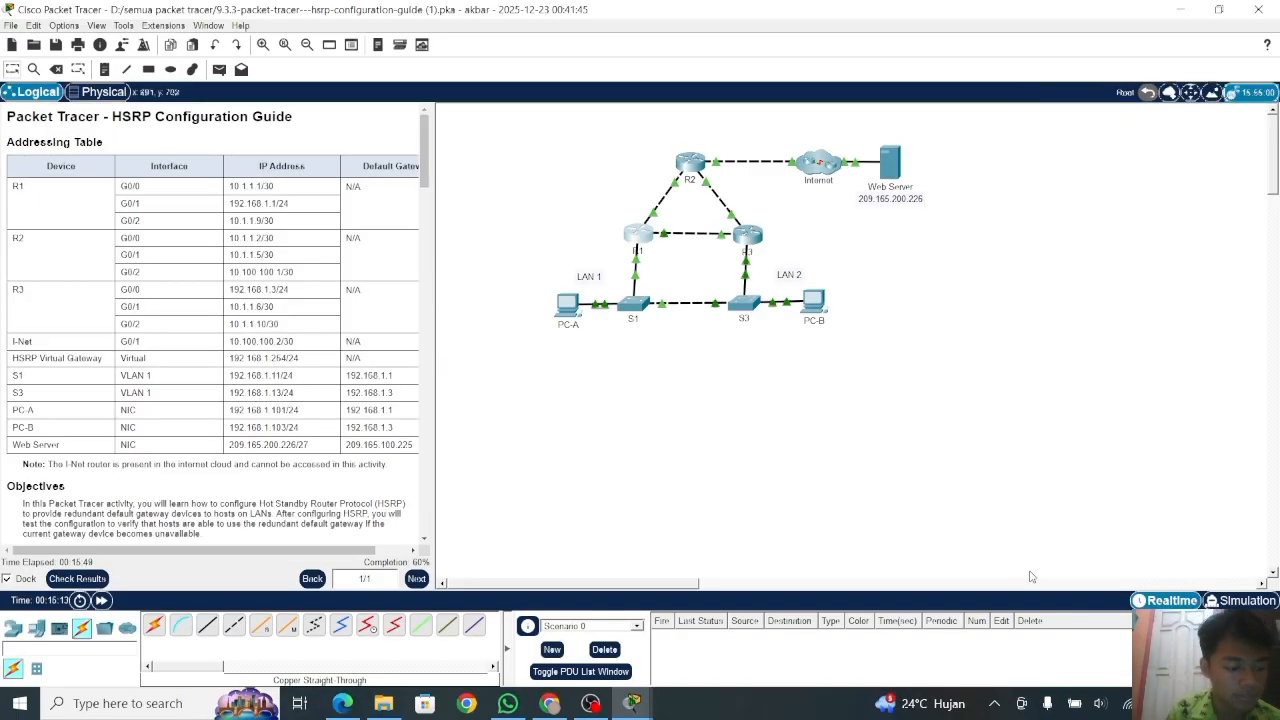
# Open switch S1's command line and enter global configuration mode with enable and conf t.
pyautogui.click(632, 310)
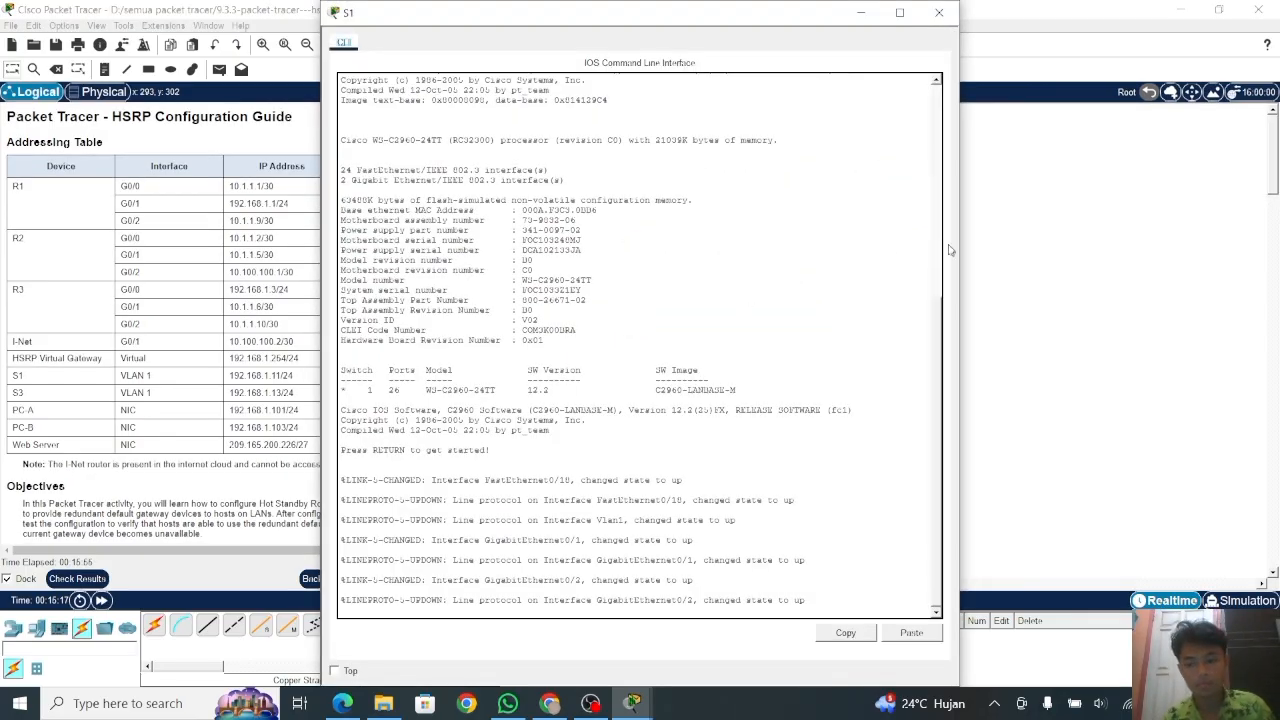
pyautogui.press('Return')
pyautogui.press('Return')
pyautogui.press('Return')
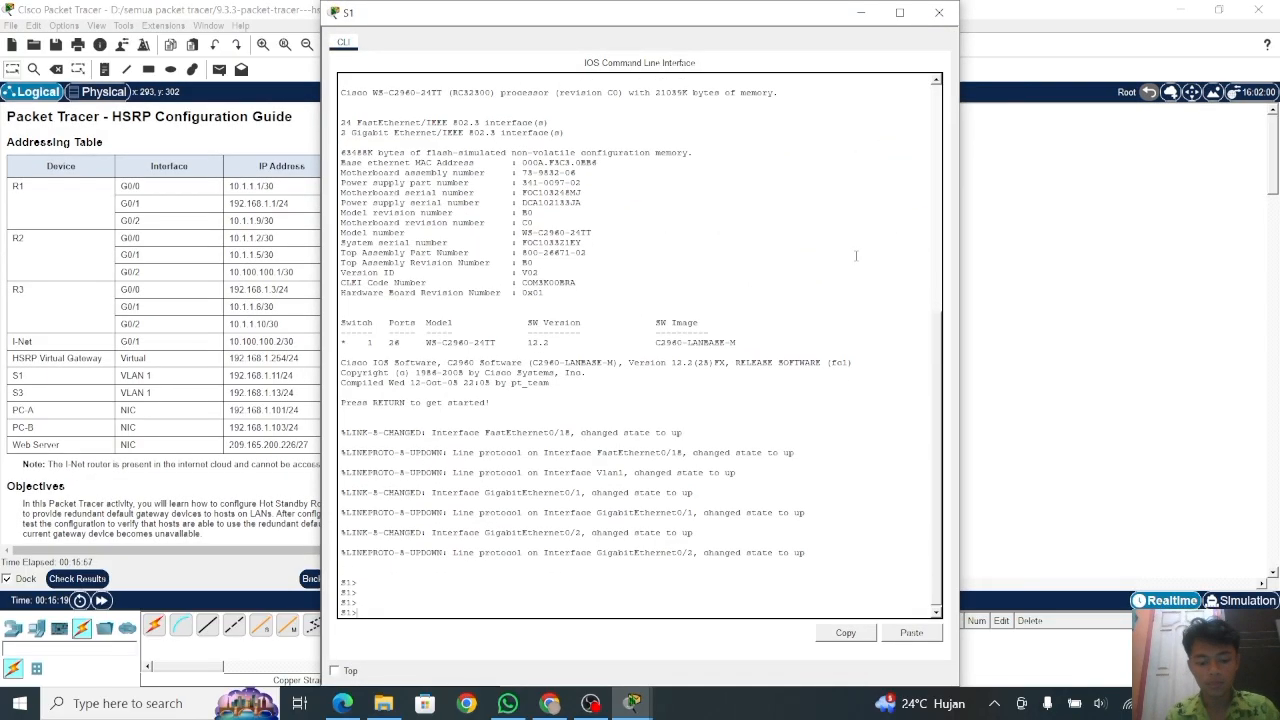
pyautogui.write('enab')
pyautogui.press('Tab')
pyautogui.press('Return')
pyautogui.write('conf t')
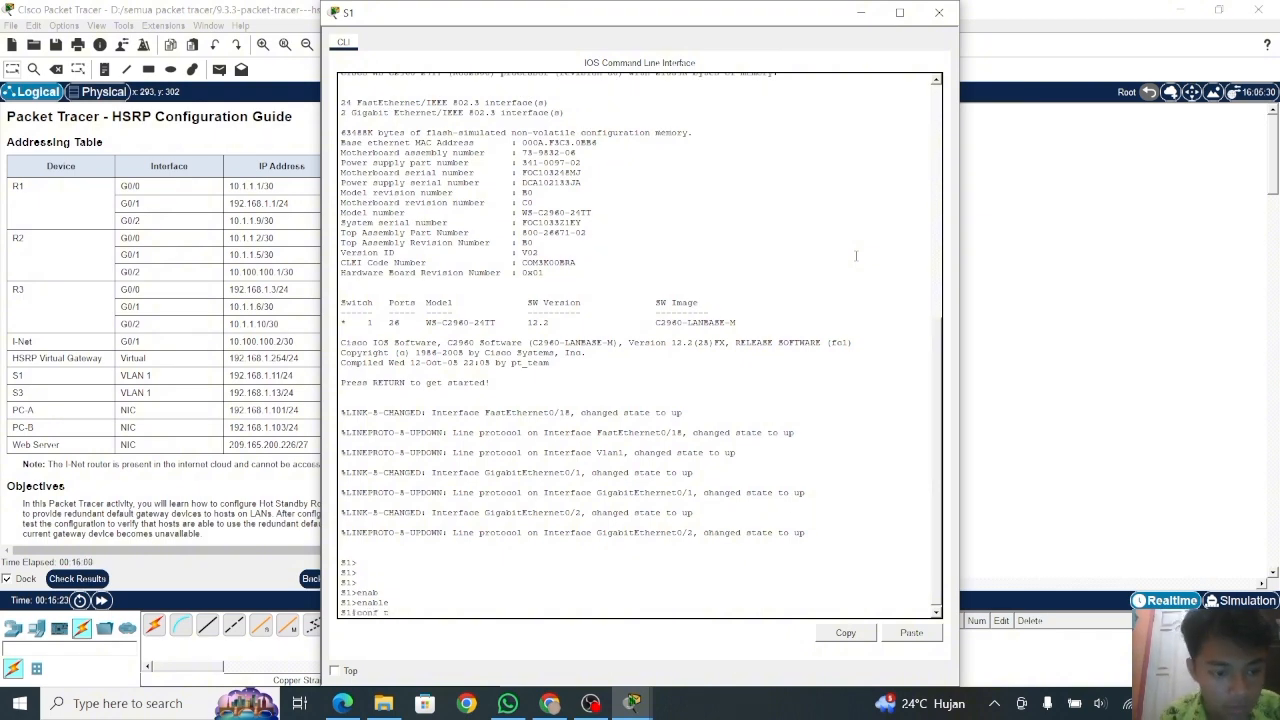
pyautogui.press('Return')
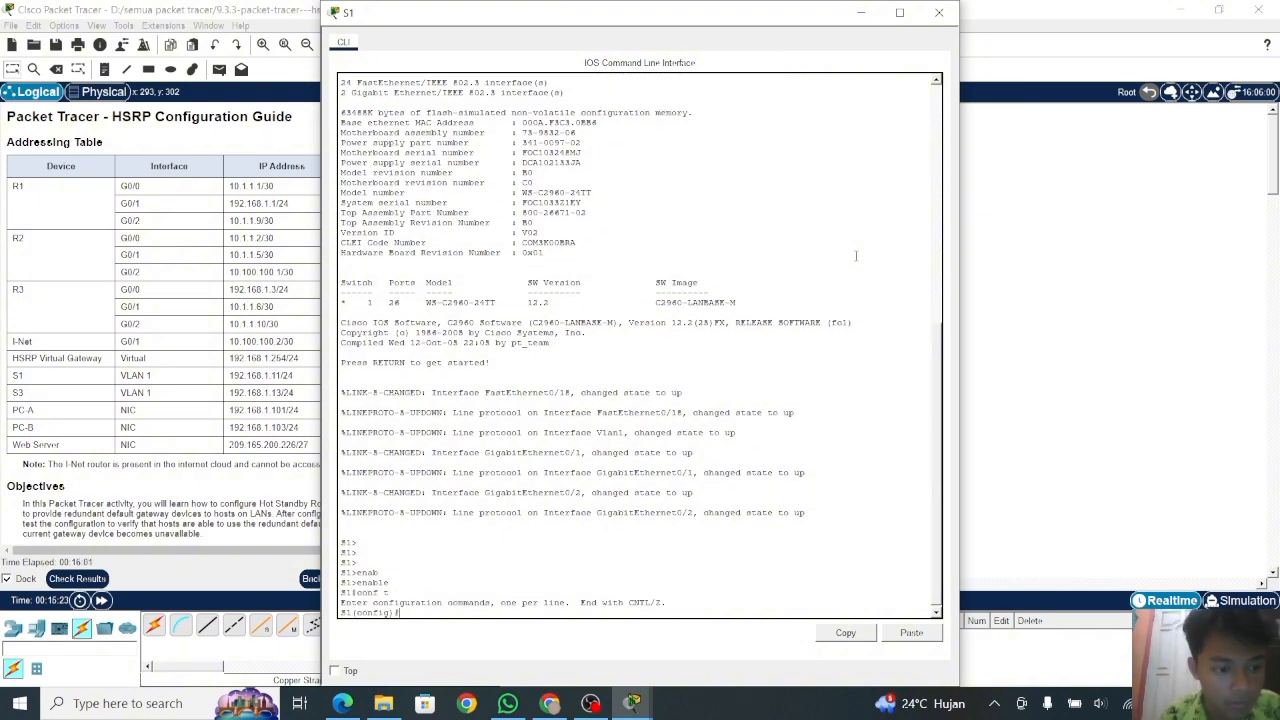
# Set switch S1's default gateway to 192.168.1.1 with the ip default-gateway command.
pyautogui.moveTo(812, 18); pyautogui.dragTo(1028, 27)
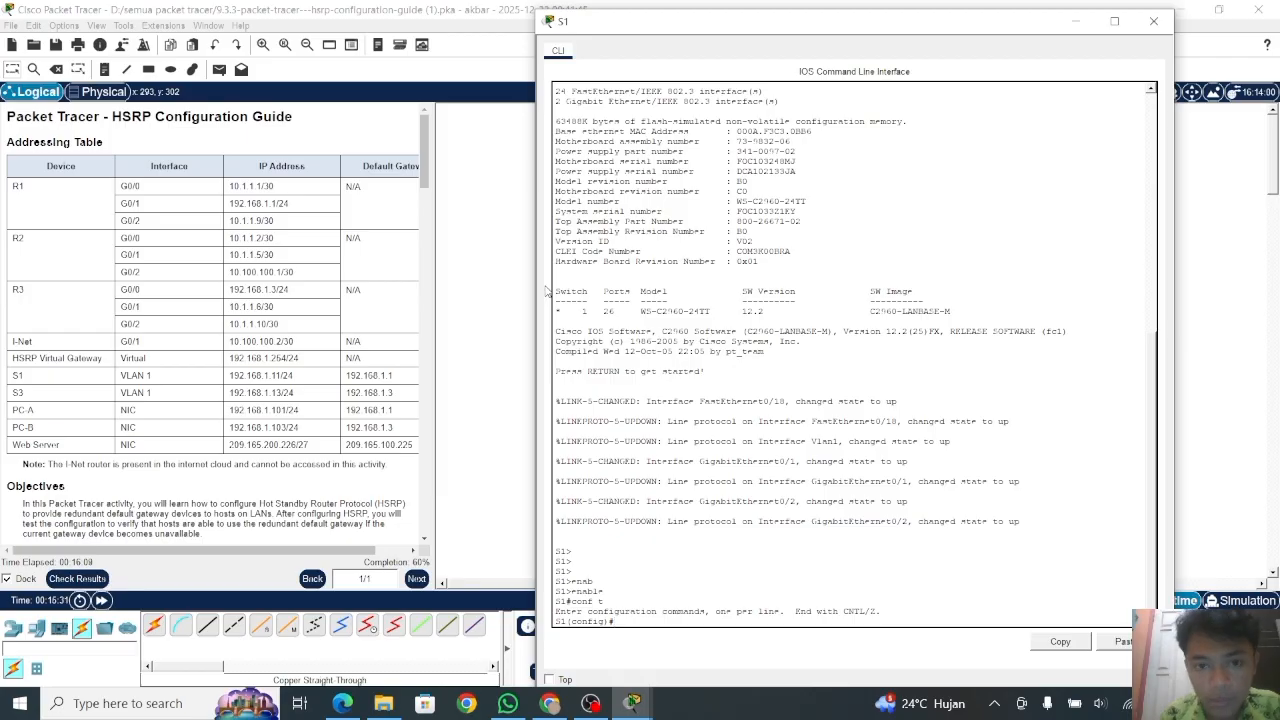
pyautogui.write('ip')
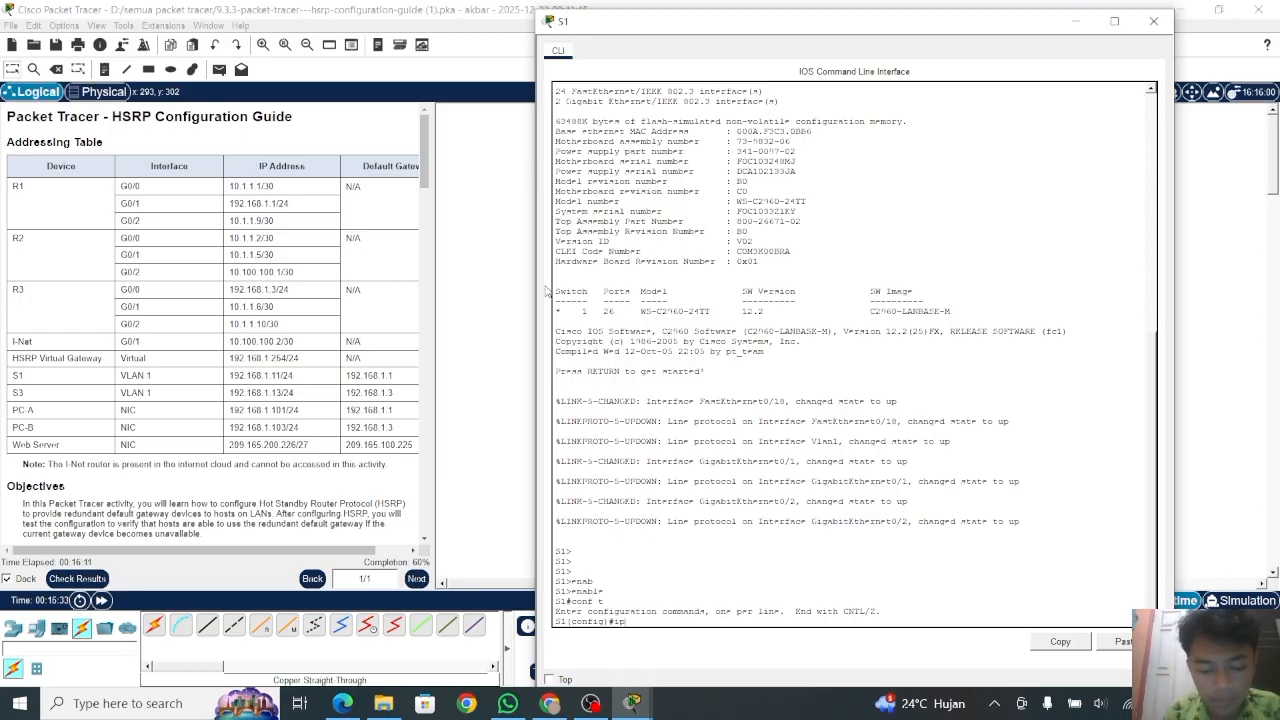
pyautogui.write(' def')
pyautogui.press('Tab')
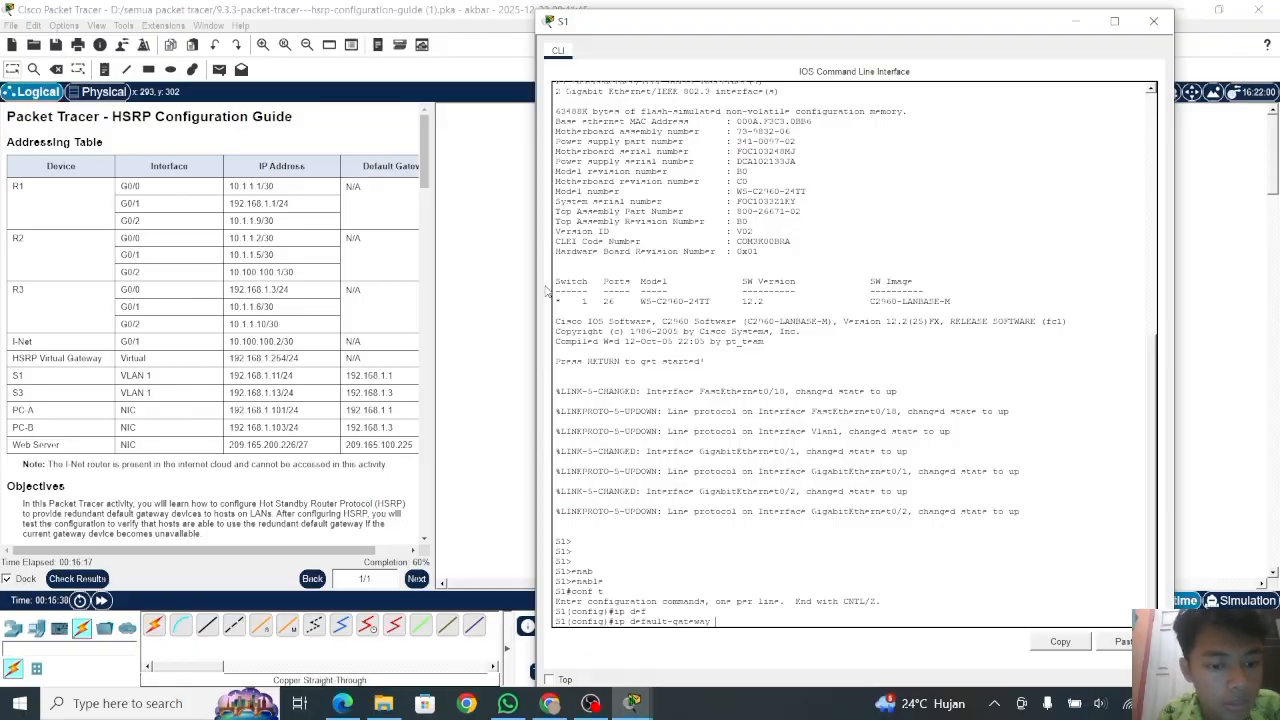
pyautogui.write('192.168.1.')
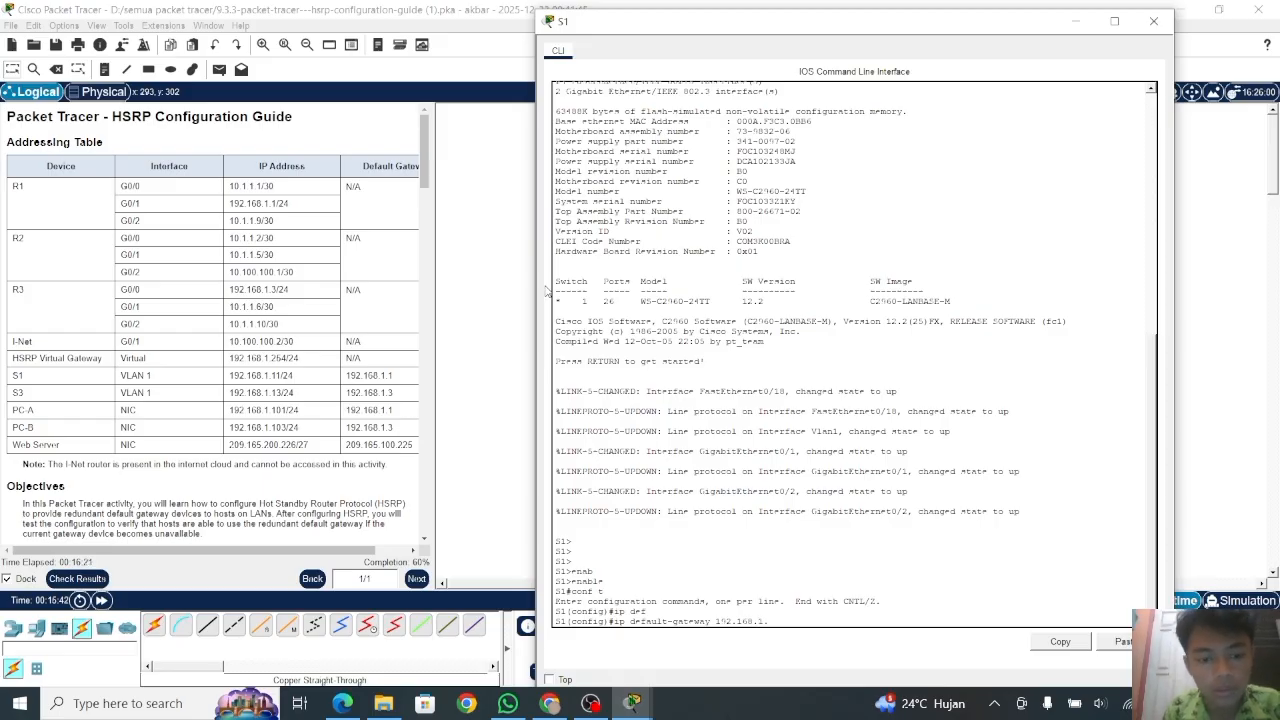
pyautogui.write('1')
pyautogui.press('Return')
# Try the no sh command in S1's global configuration mode, check the topology, and return to S1's command line.
pyautogui.write('no')
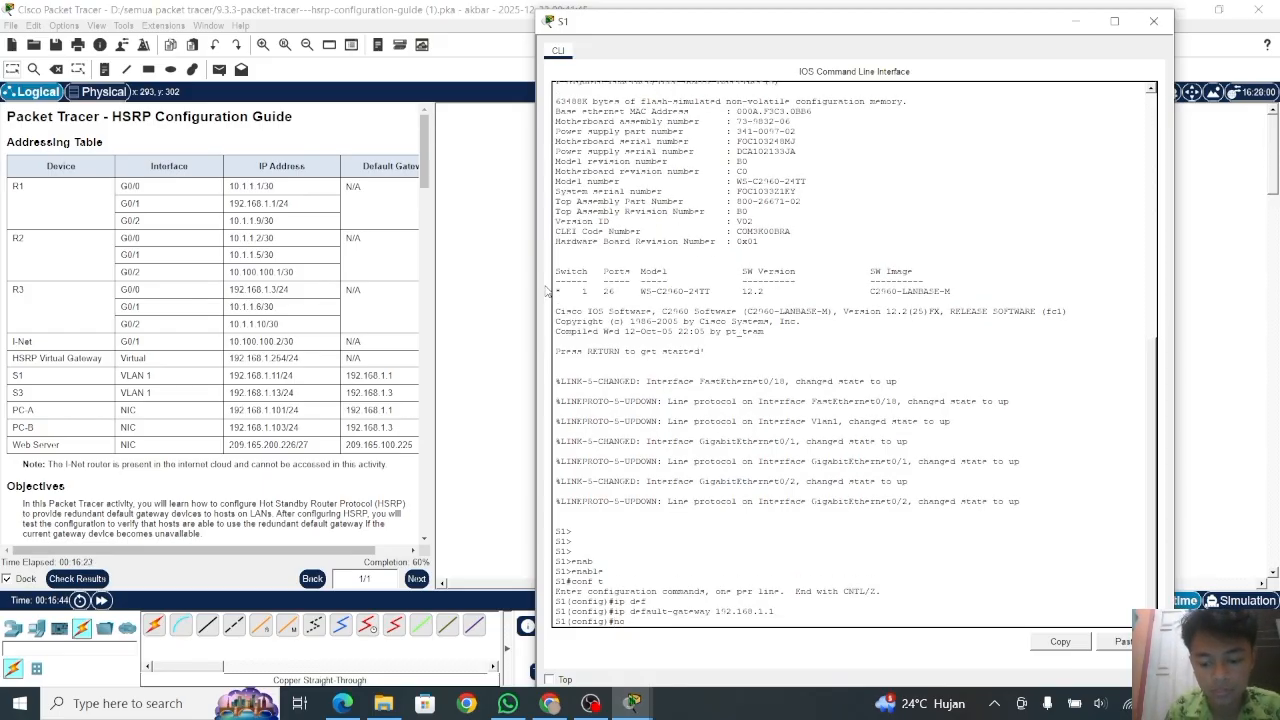
pyautogui.write(' sh')
pyautogui.press('Return')
pyautogui.press('Return')
pyautogui.press('Return')
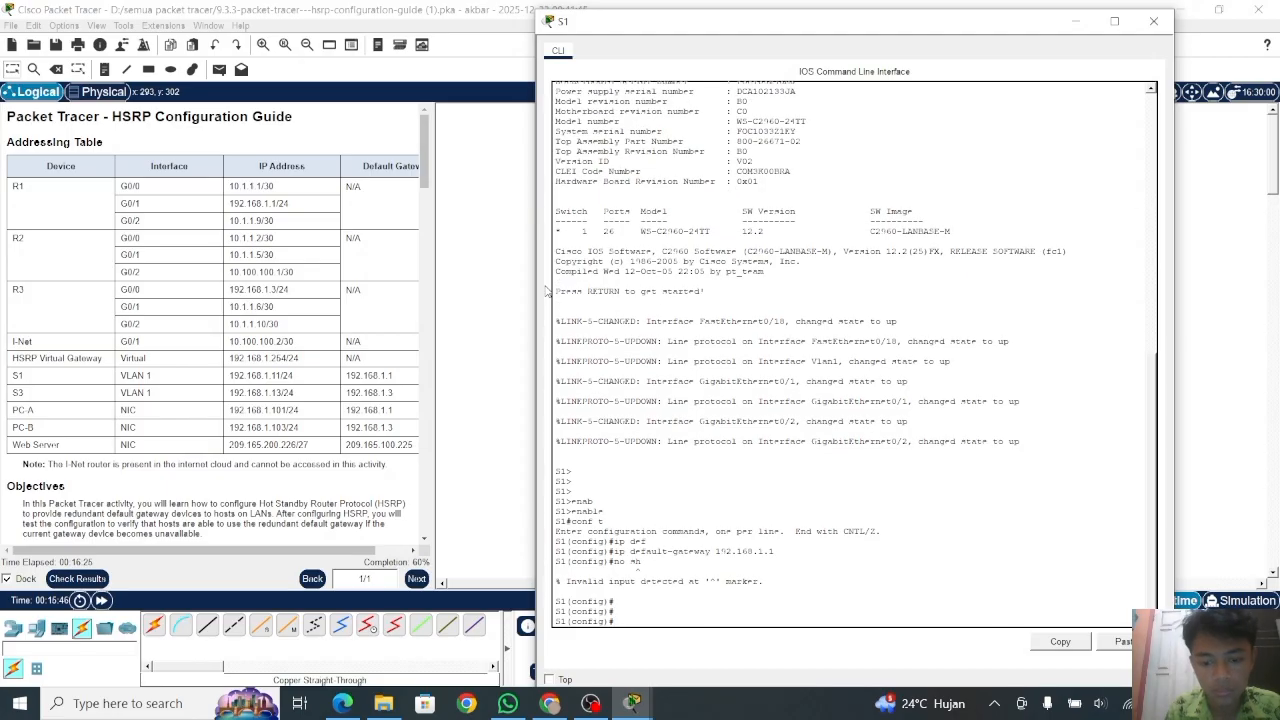
pyautogui.click(451, 290)
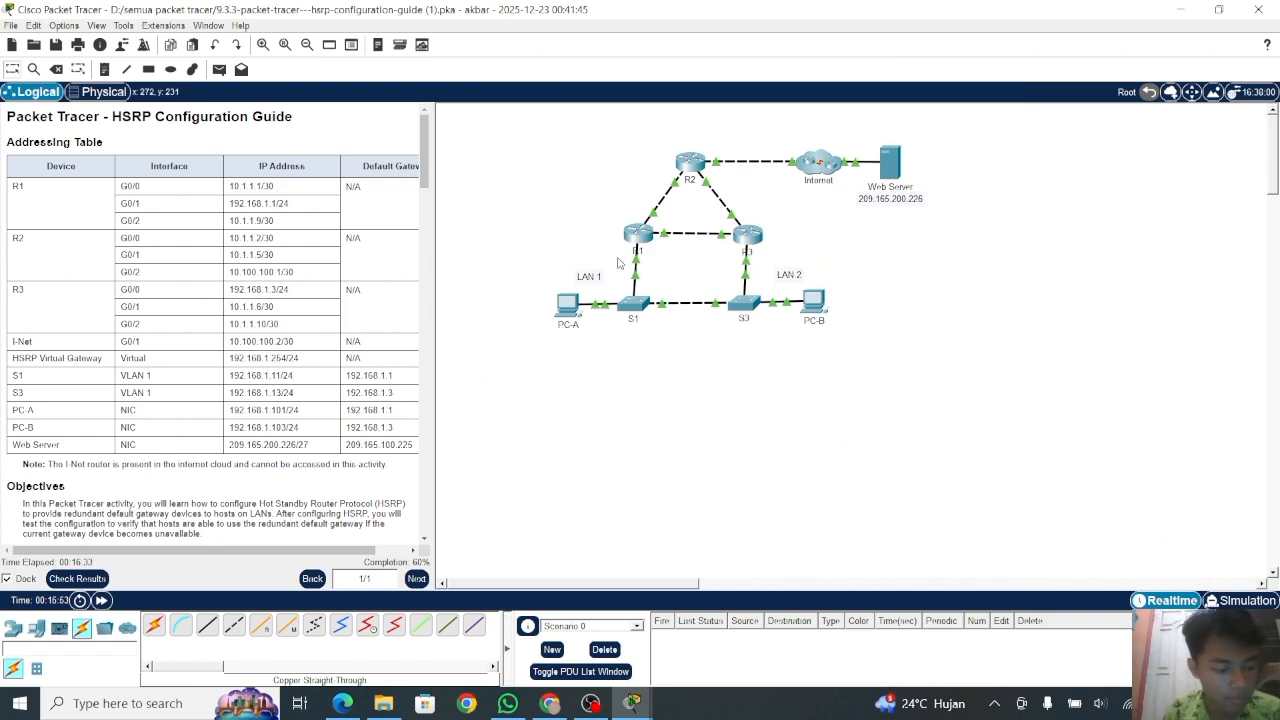
pyautogui.moveTo(632, 306)
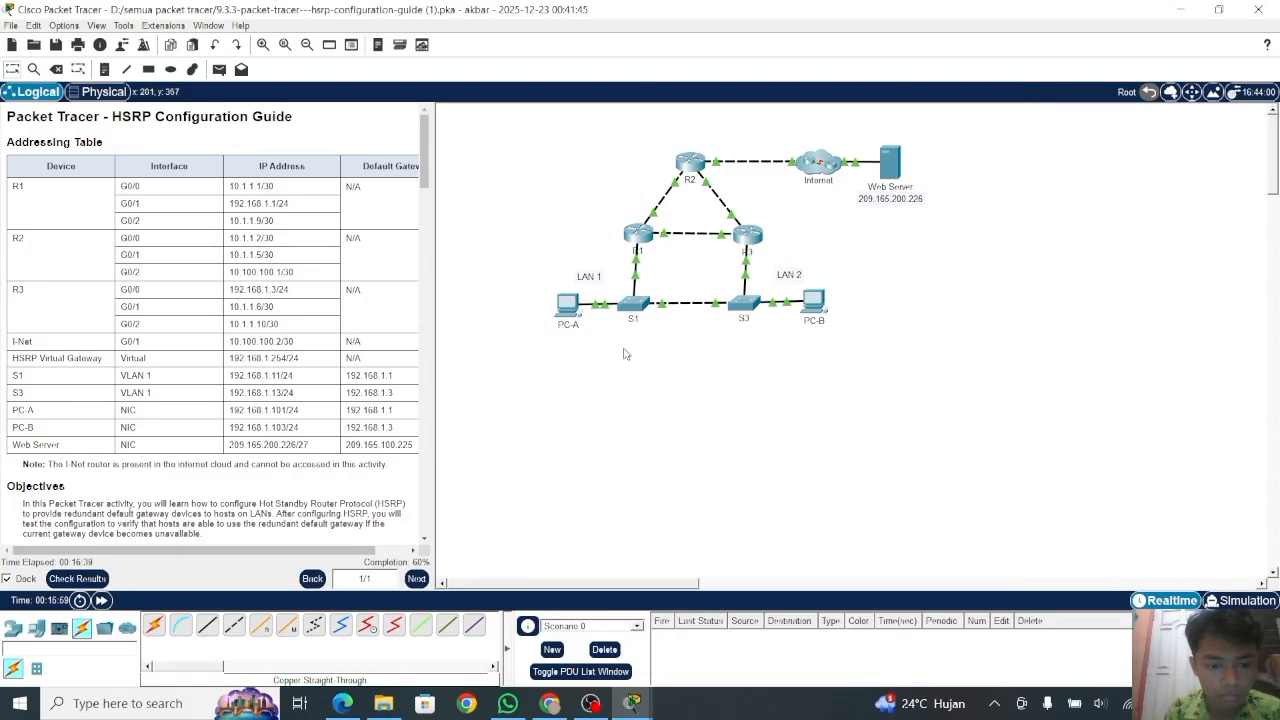
pyautogui.click(632, 308)
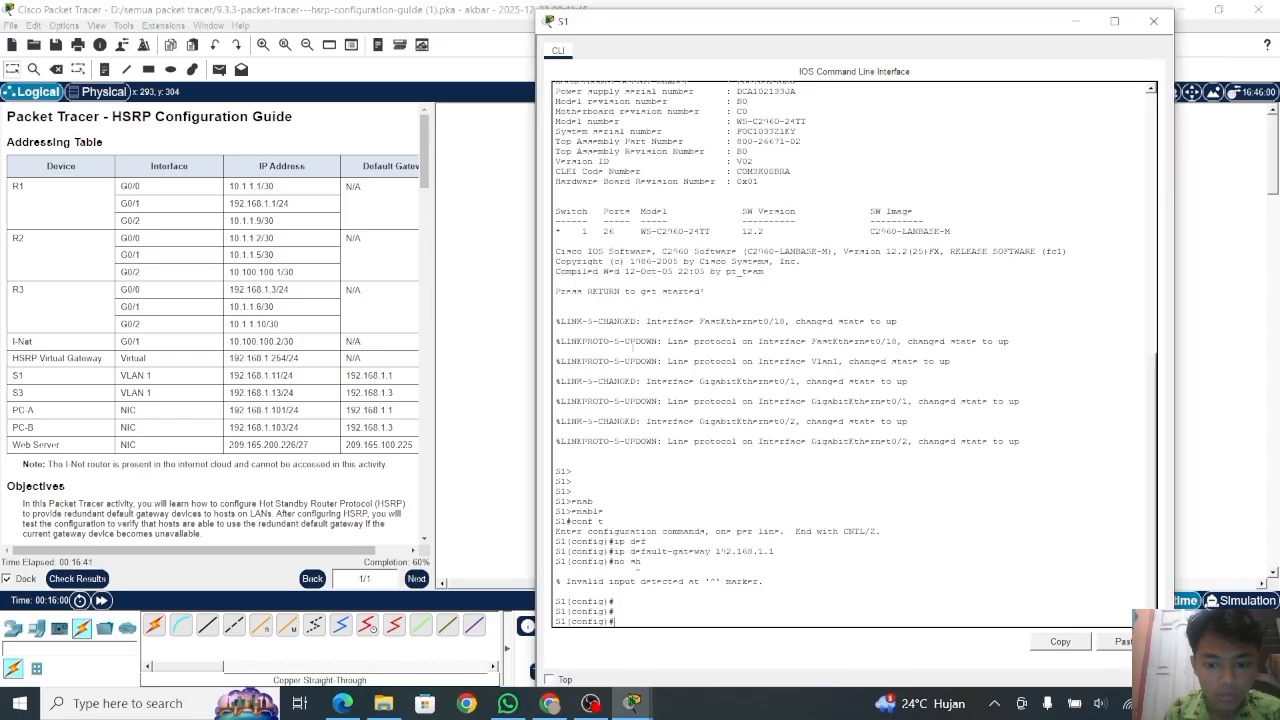
pyautogui.press('Return')
pyautogui.press('Return')
pyautogui.press('Return')
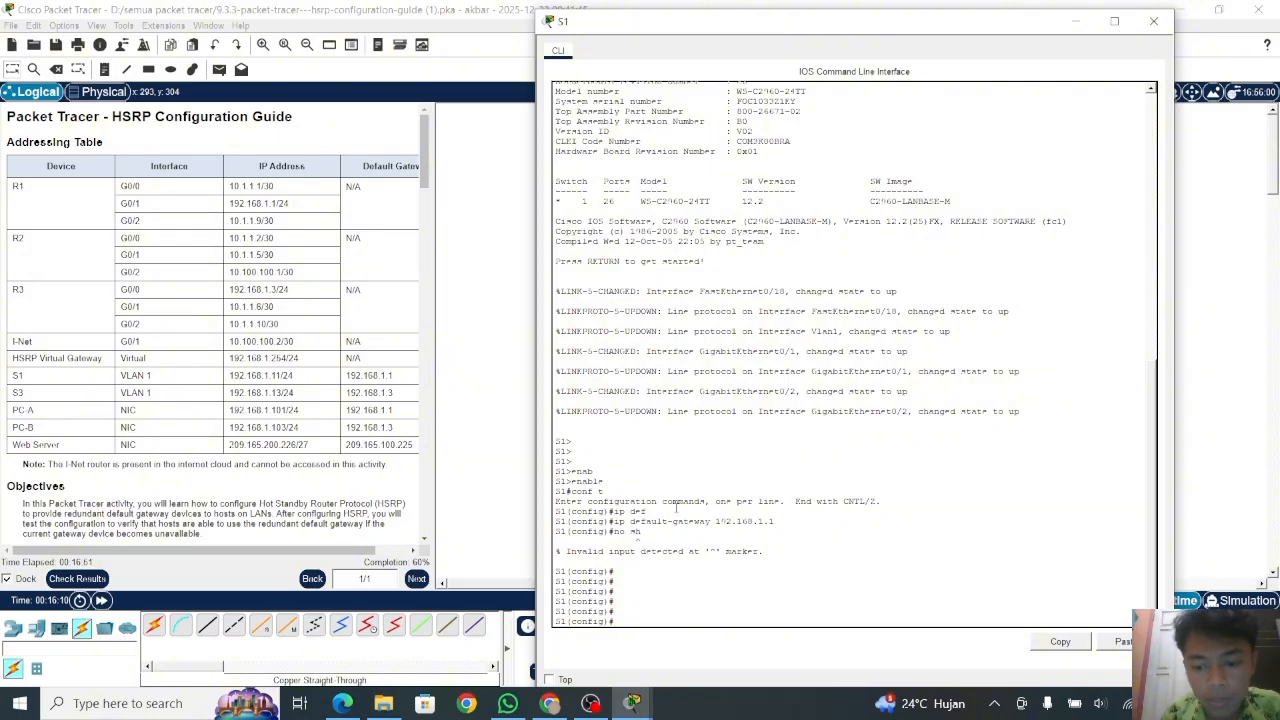
# Set switch S1's default gateway to 192.168.1.254 with ip default-gateway and return to the network topology.
pyautogui.write('no sh')
pyautogui.press('Up')
pyautogui.press('Up')
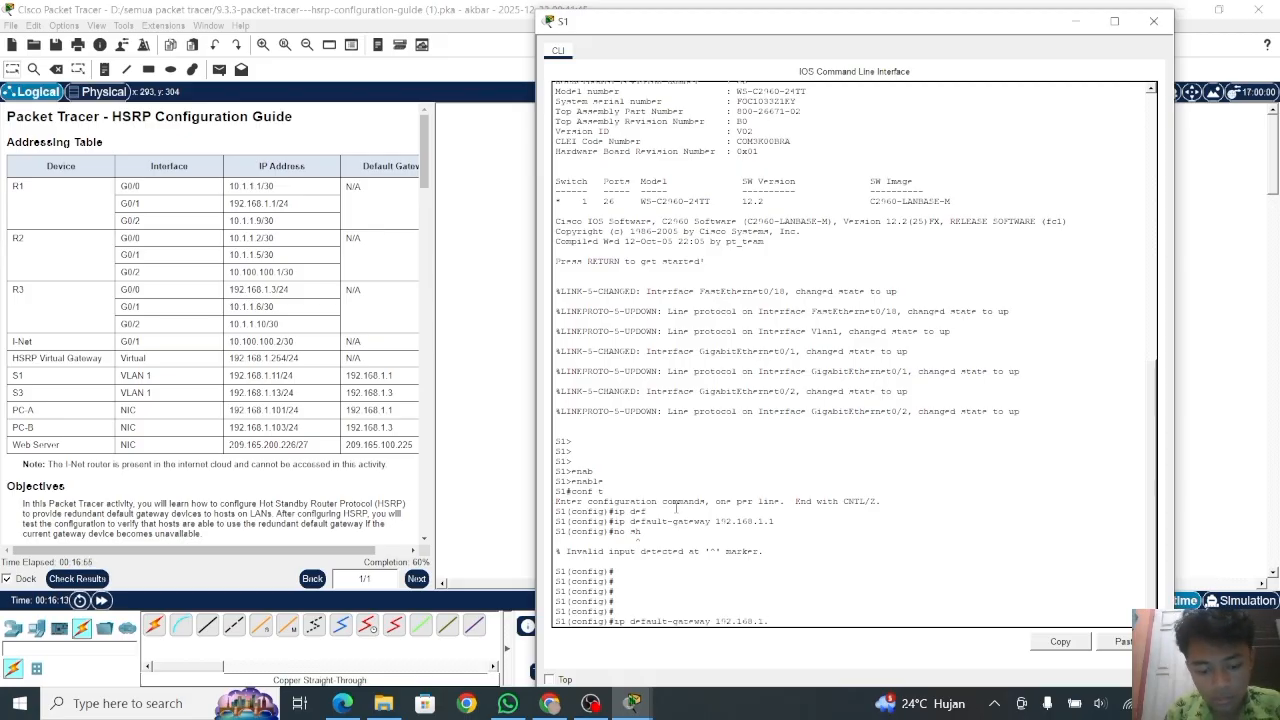
pyautogui.write('54')
pyautogui.press('Return')
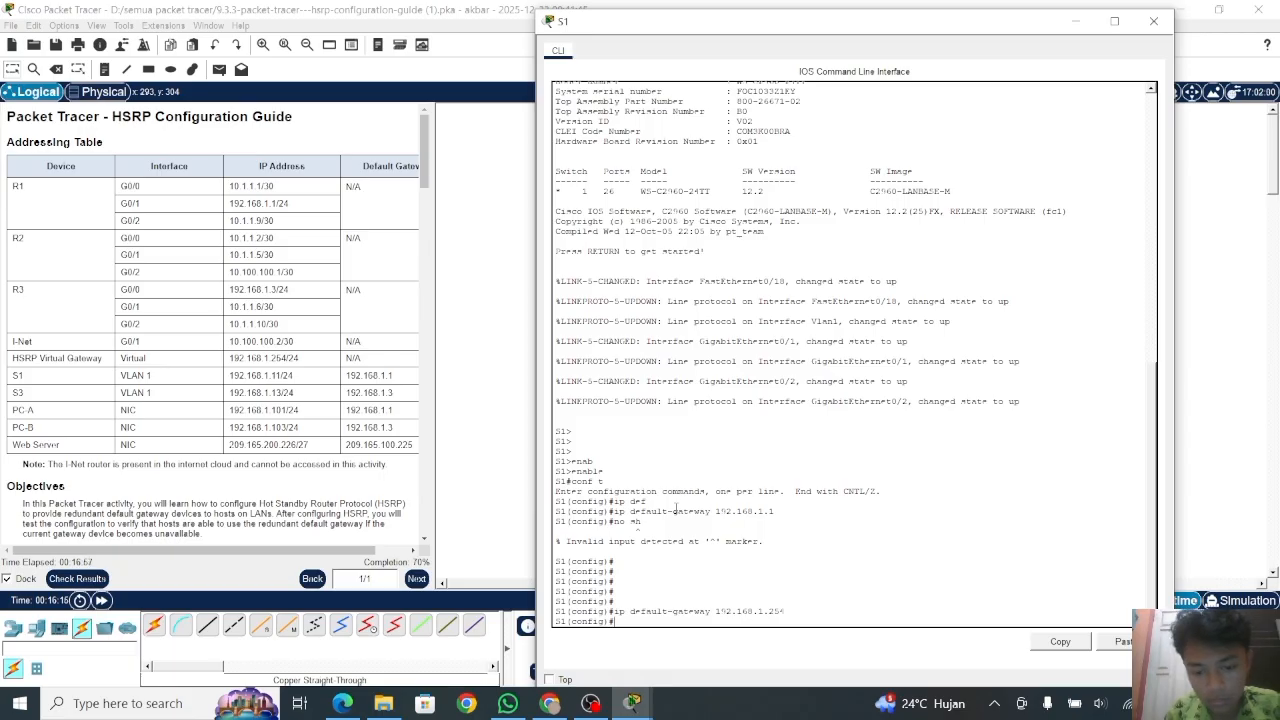
pyautogui.press('Return')
pyautogui.press('Return')
pyautogui.click(504, 462)
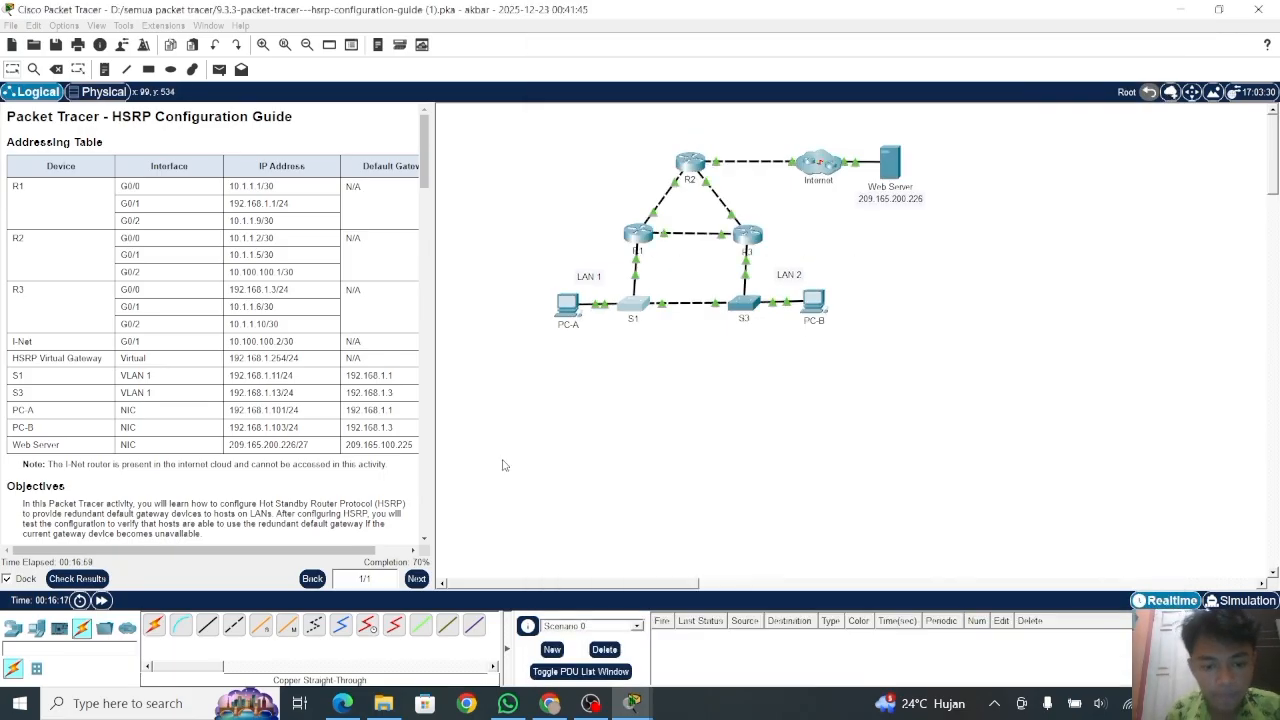
# Open switch S3's command line and enter global configuration mode with enable and conf t.
pyautogui.moveTo(746, 317)
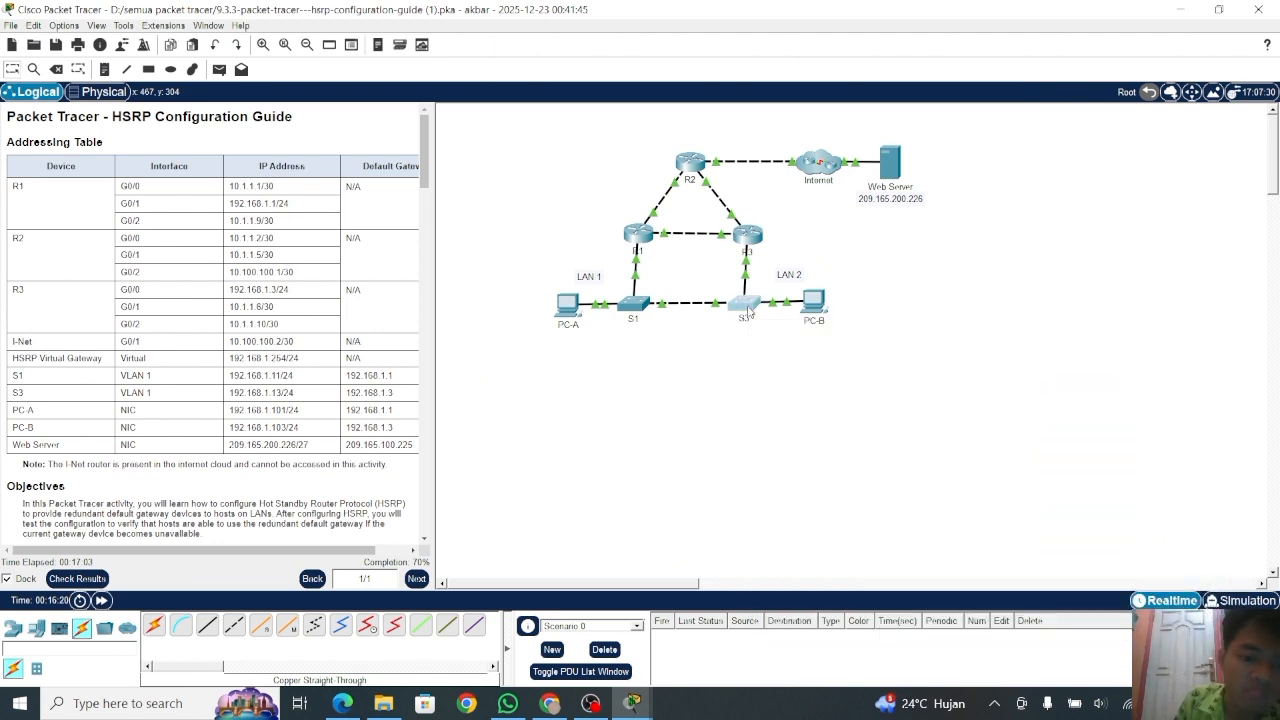
pyautogui.click(746, 308)
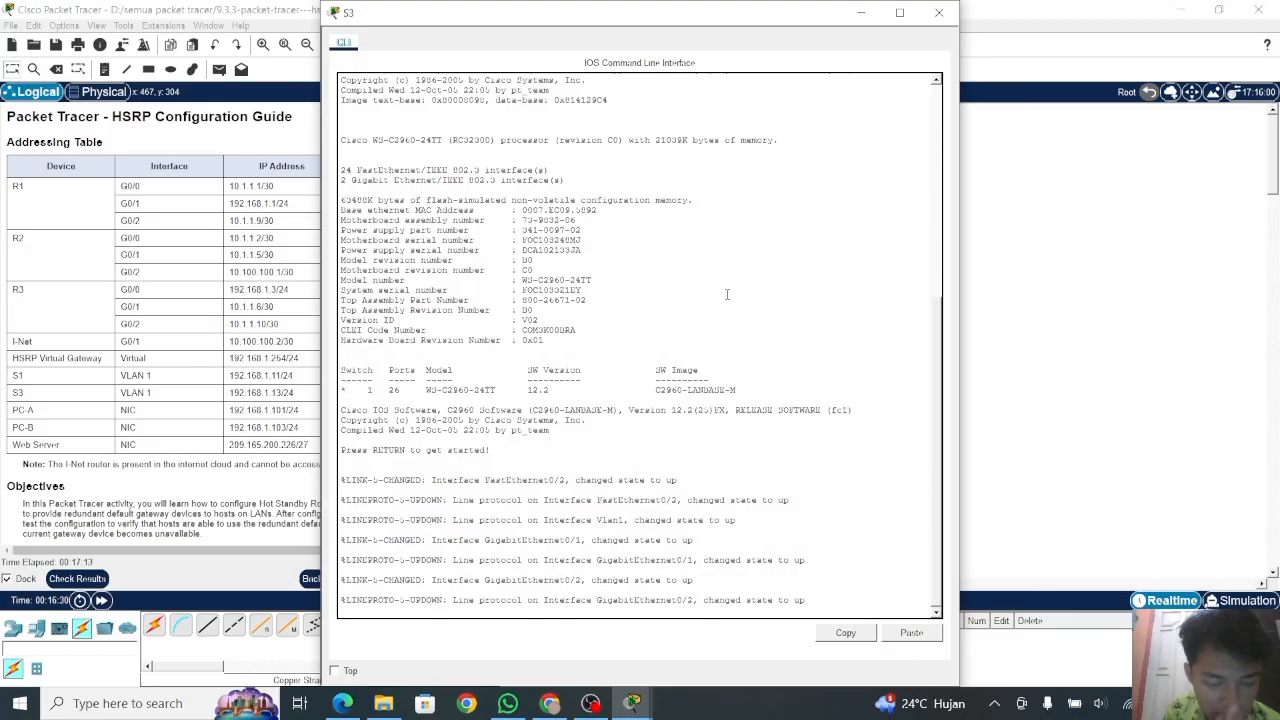
pyautogui.press('Return')
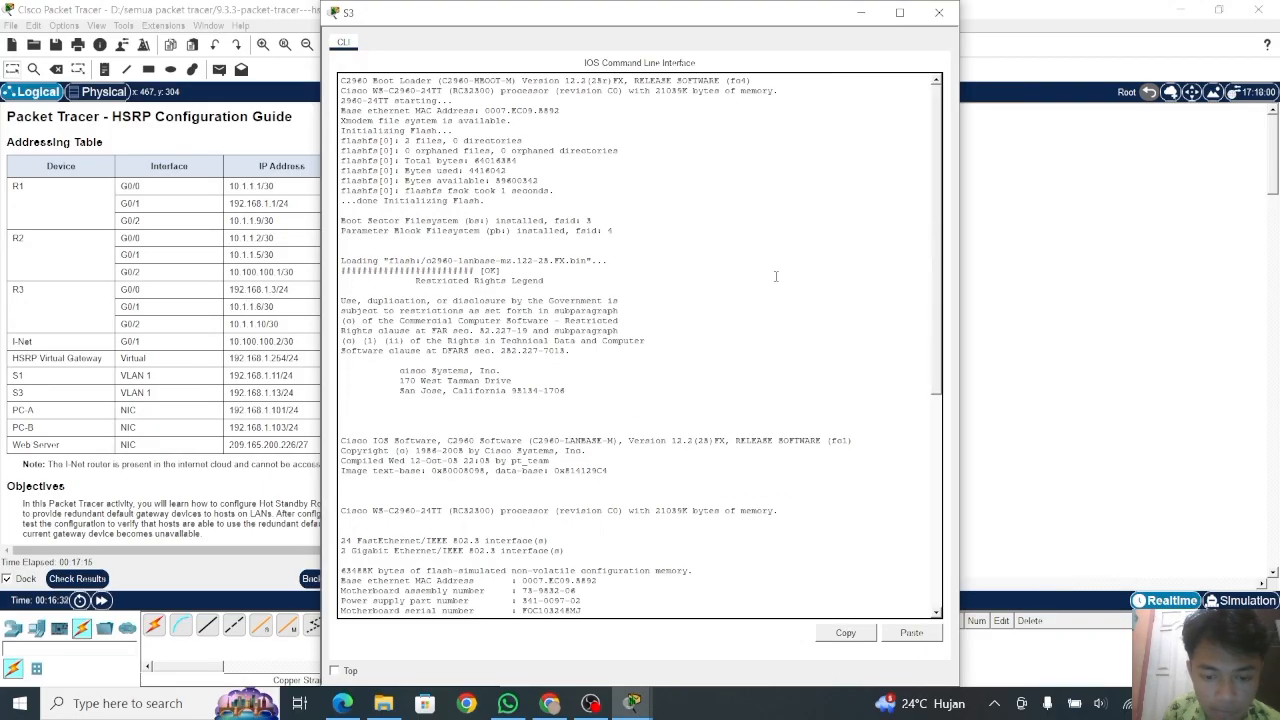
pyautogui.press('Return')
pyautogui.press('Return')
pyautogui.press('Return')
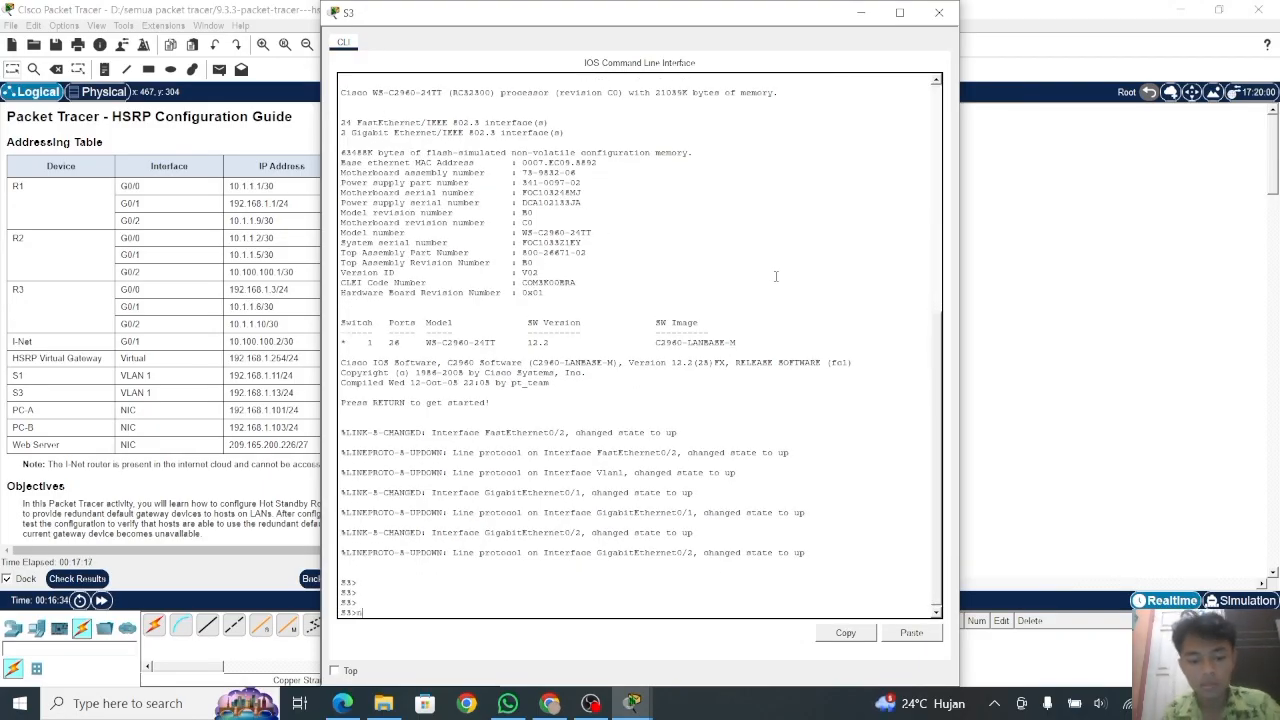
pyautogui.write('enab')
pyautogui.press('Tab')
pyautogui.press('Return')
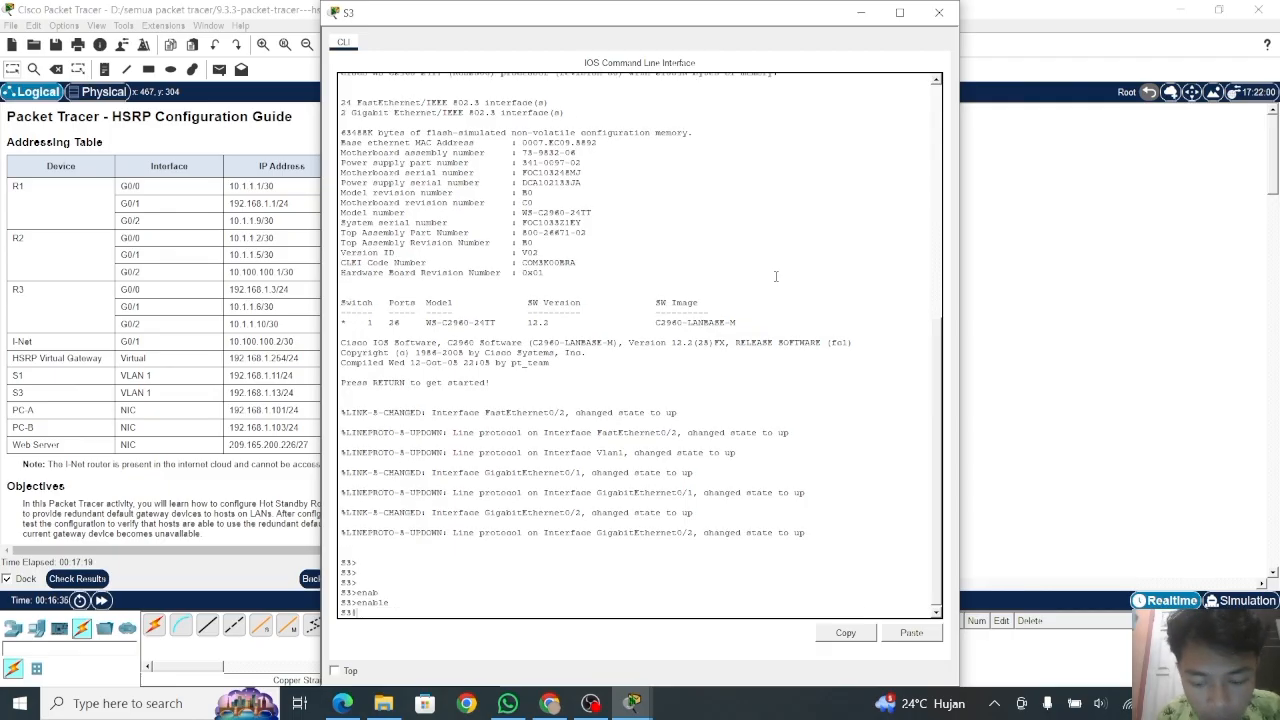
pyautogui.write('conf t')
pyautogui.press('Return')
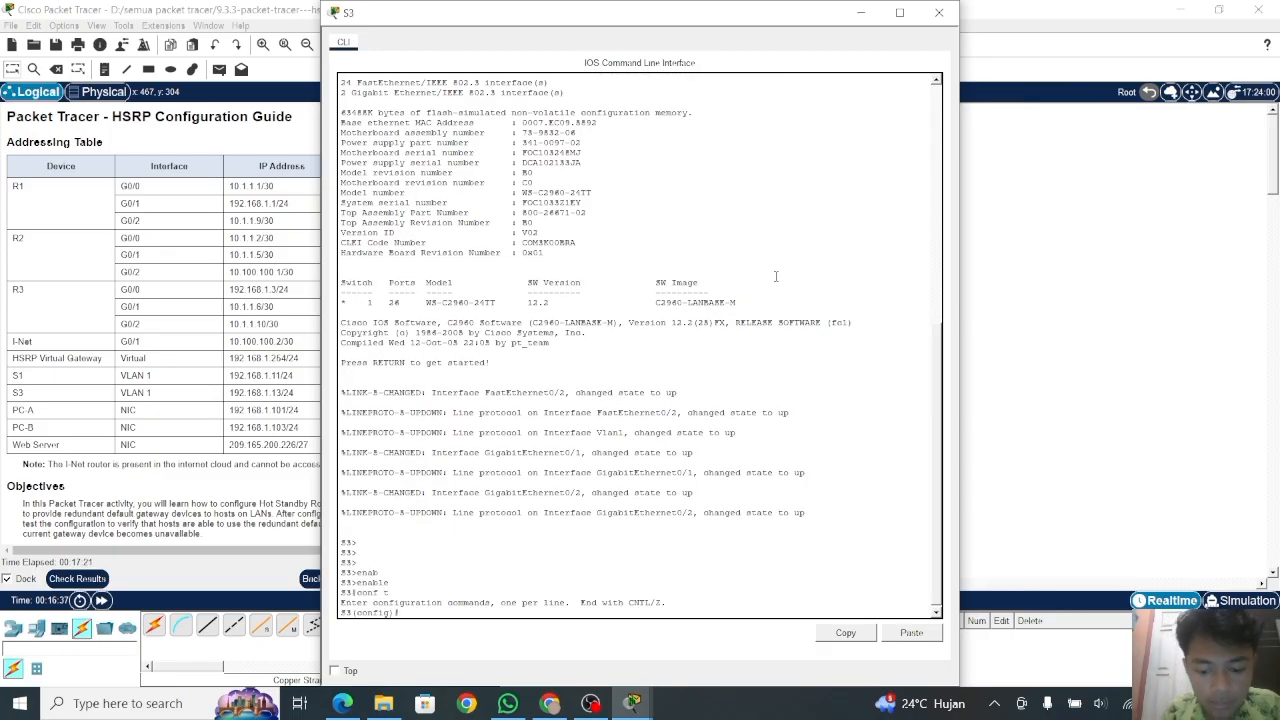
# Set switch S3's default gateway to 192.168.1.254 with ip default-gateway and return to the network topology.
pyautogui.write('ip ef')
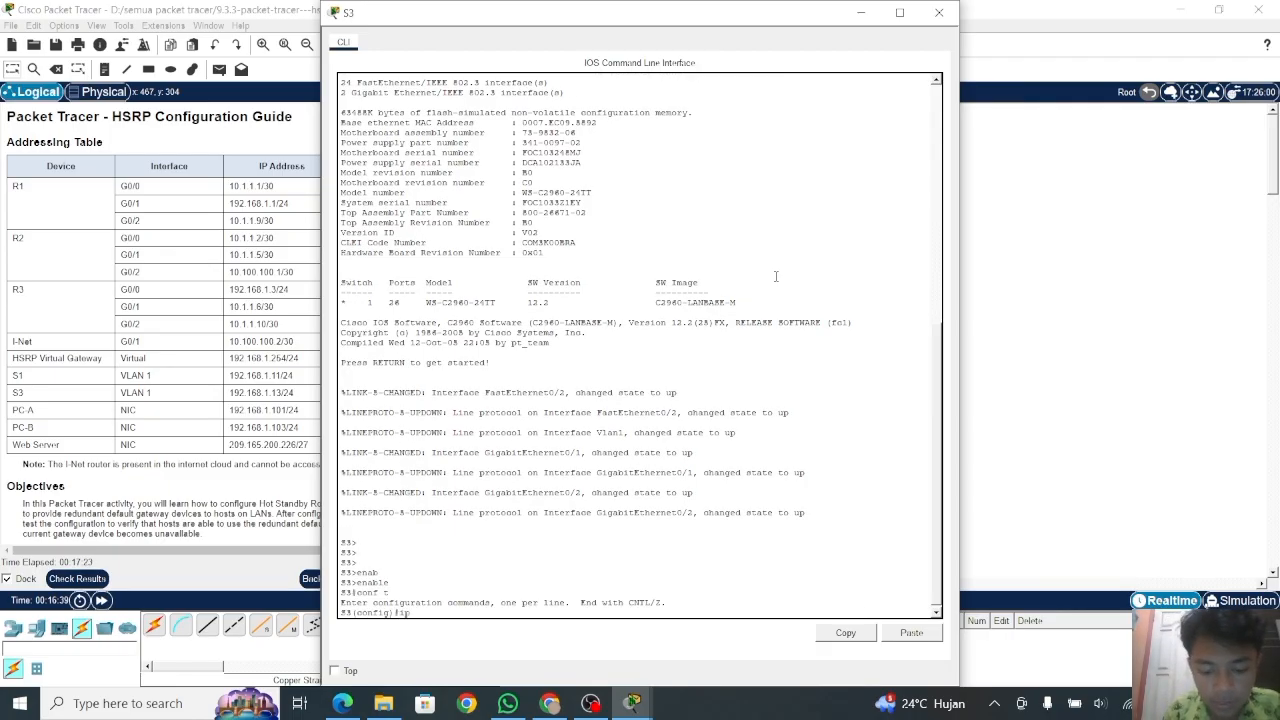
pyautogui.press('Tab')
pyautogui.press('BackSpace')
pyautogui.press('BackSpace')
pyautogui.write('def')
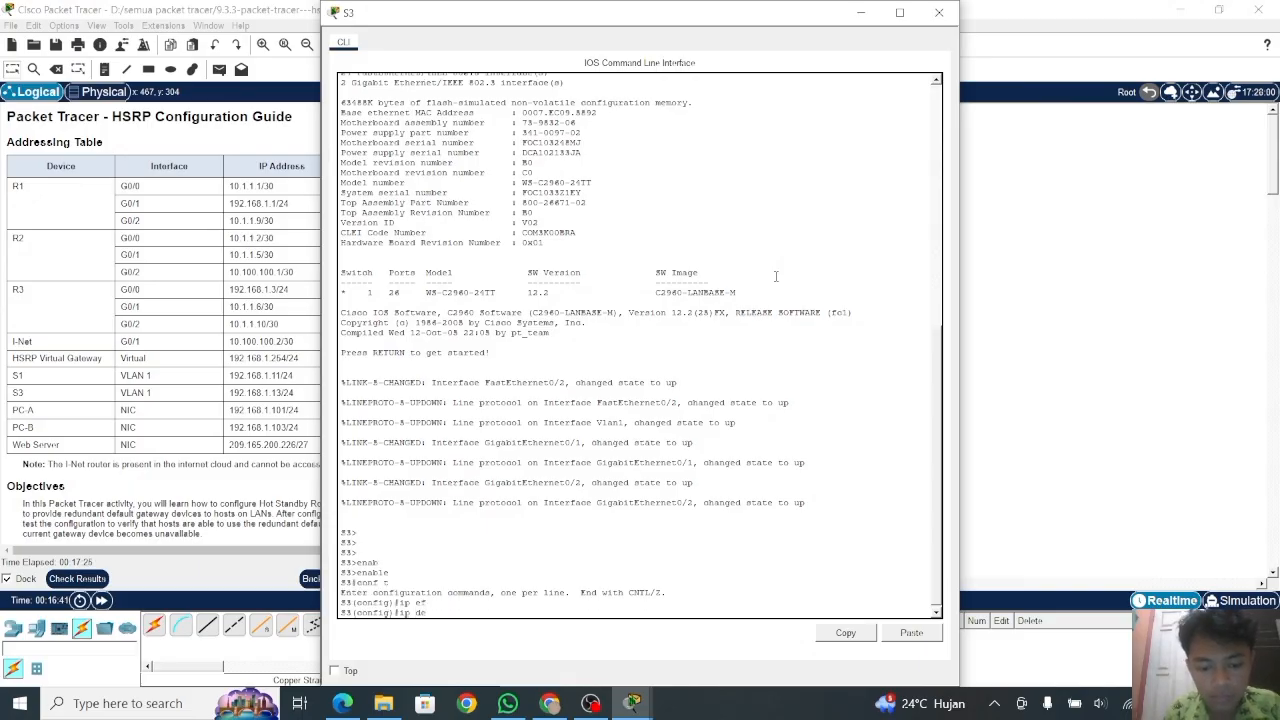
pyautogui.press('Tab')
pyautogui.write('192')
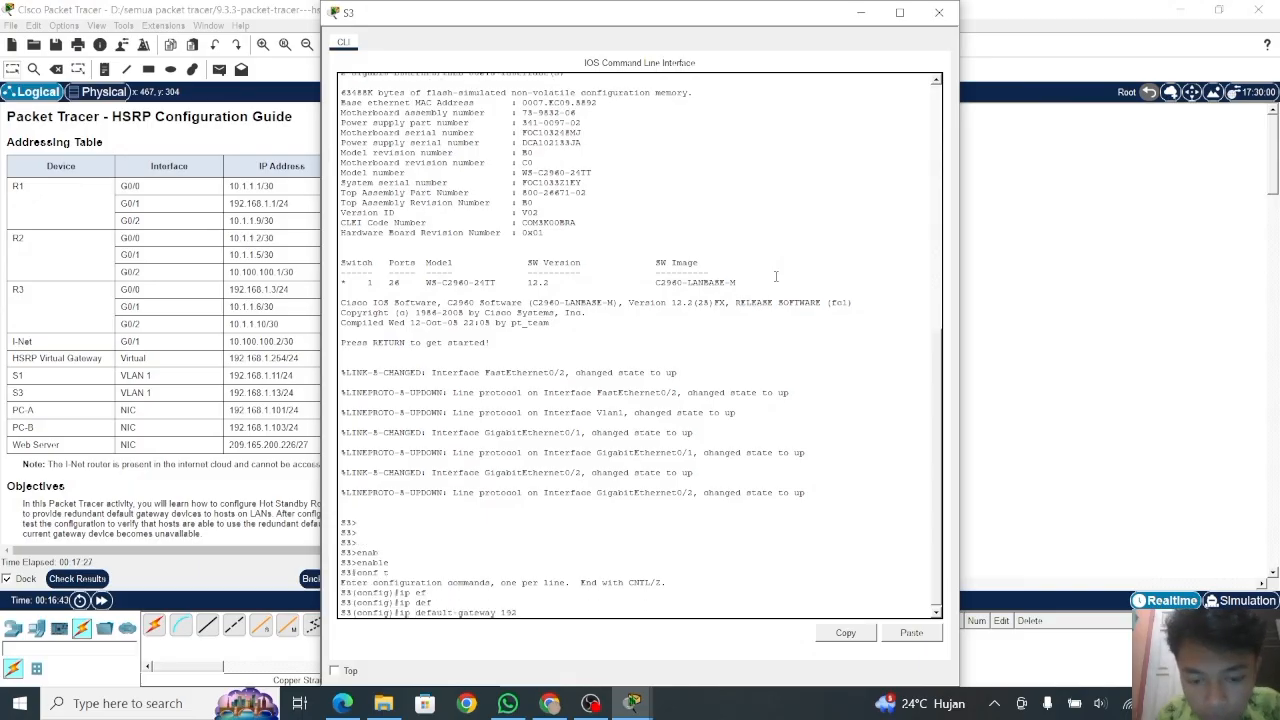
pyautogui.write('.168')
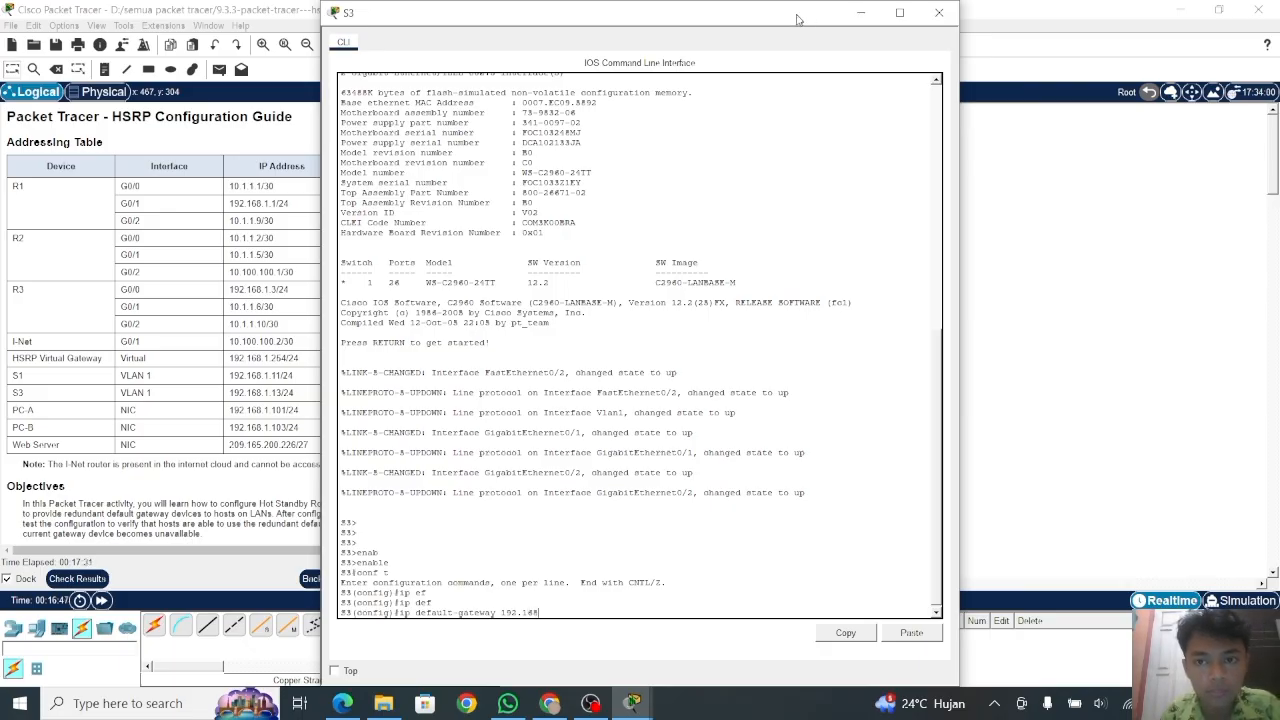
pyautogui.moveTo(801, 20); pyautogui.dragTo(871, 25)
pyautogui.write('.1.2')
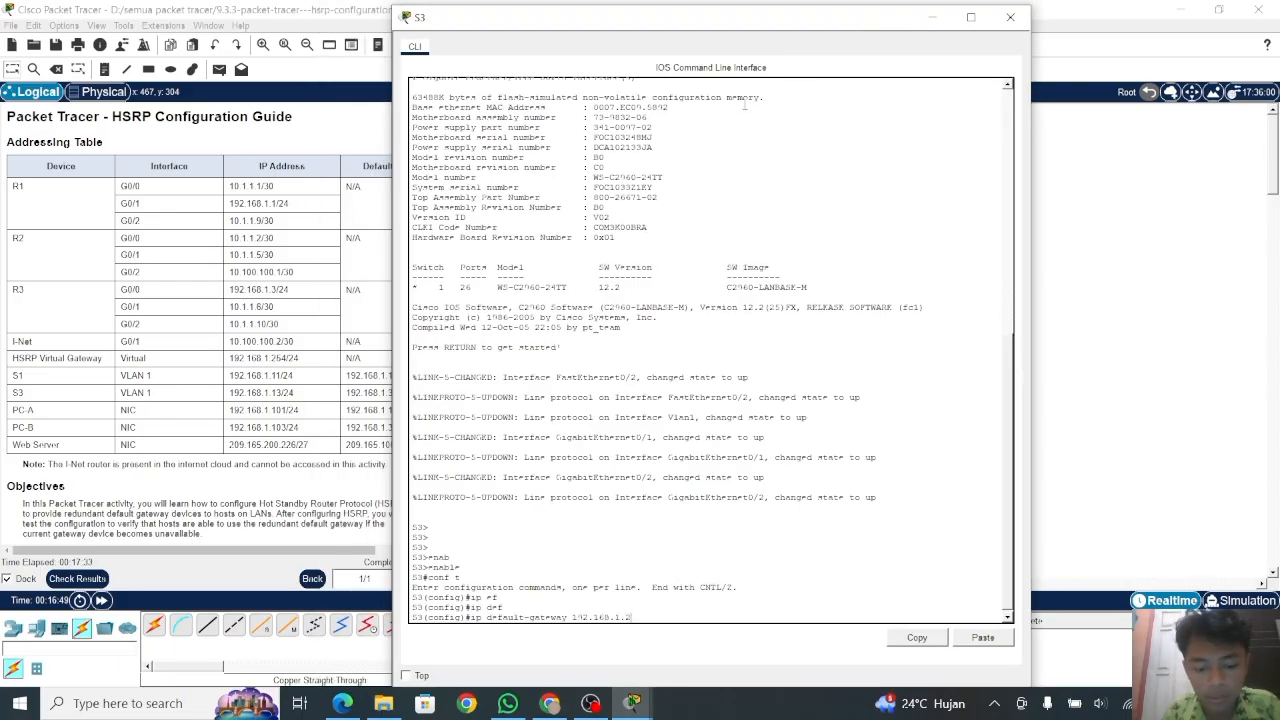
pyautogui.write('54')
pyautogui.press('Return')
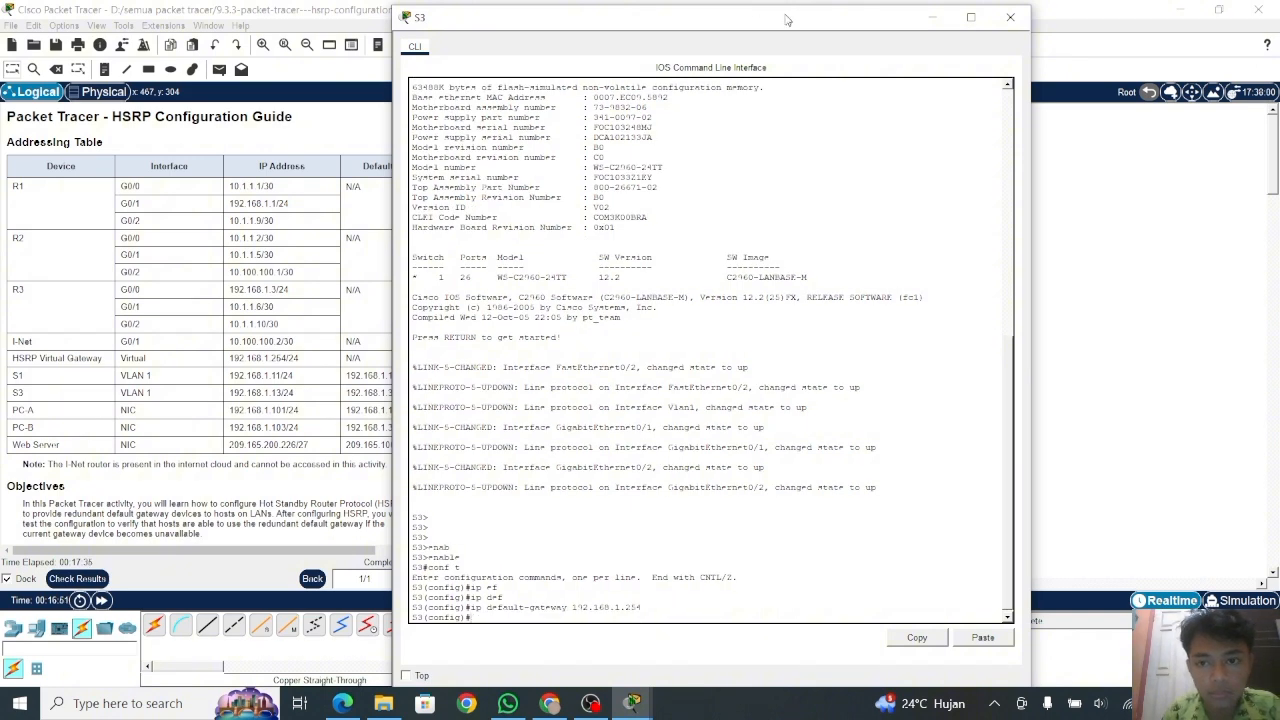
pyautogui.moveTo(786, 19); pyautogui.dragTo(887, 21)
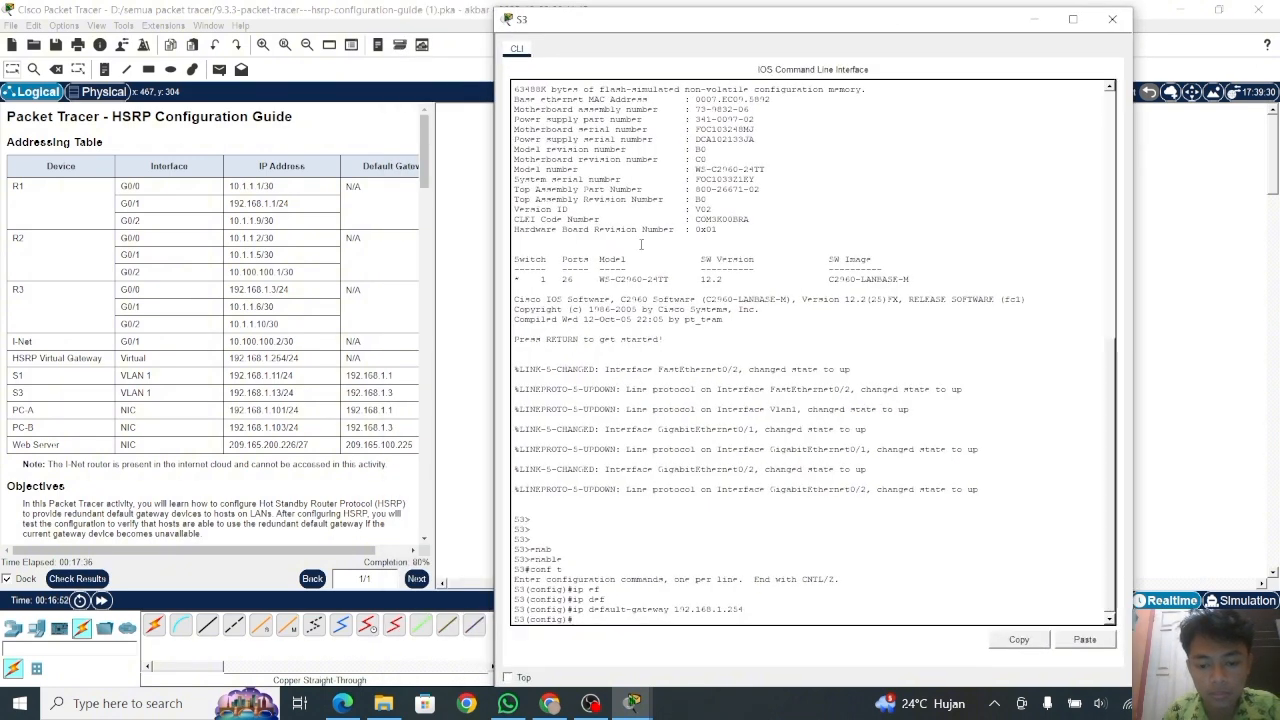
pyautogui.click(447, 377)
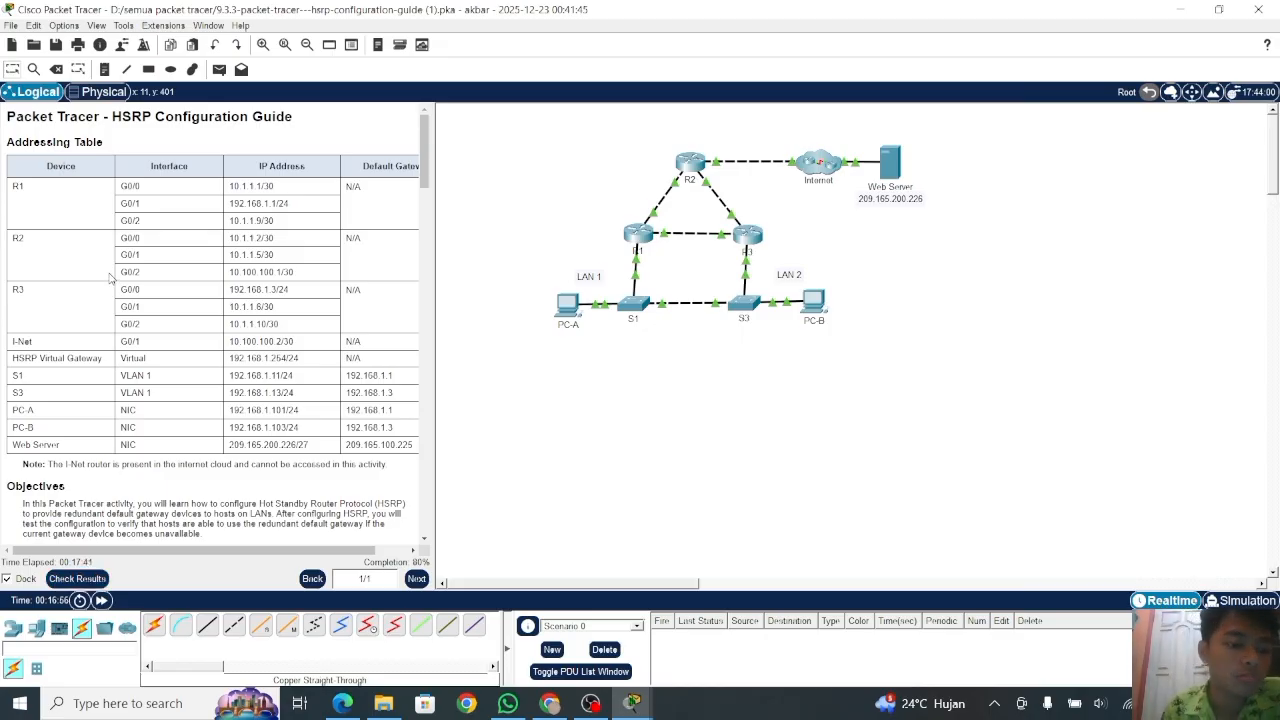
# Check the activity results for the default gateway assessment items of the switches and PCs.
pyautogui.click(80, 579)
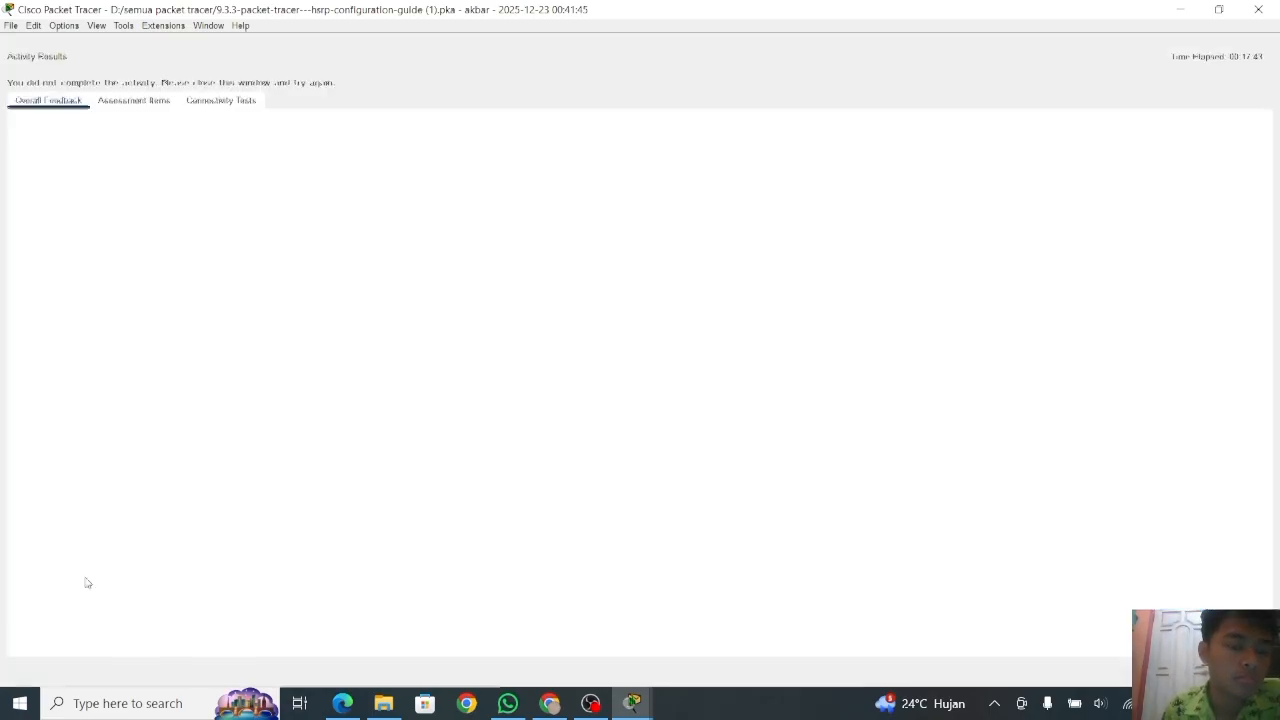
pyautogui.click(137, 109)
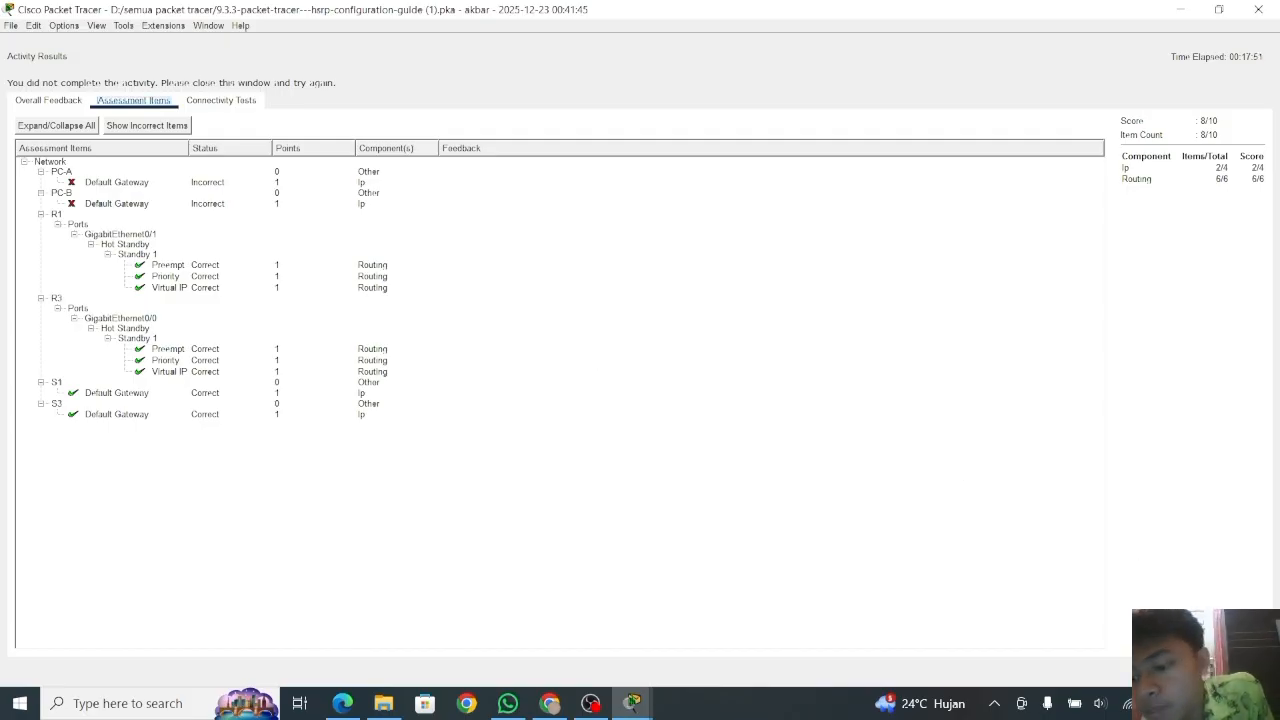
pyautogui.press('Escape')
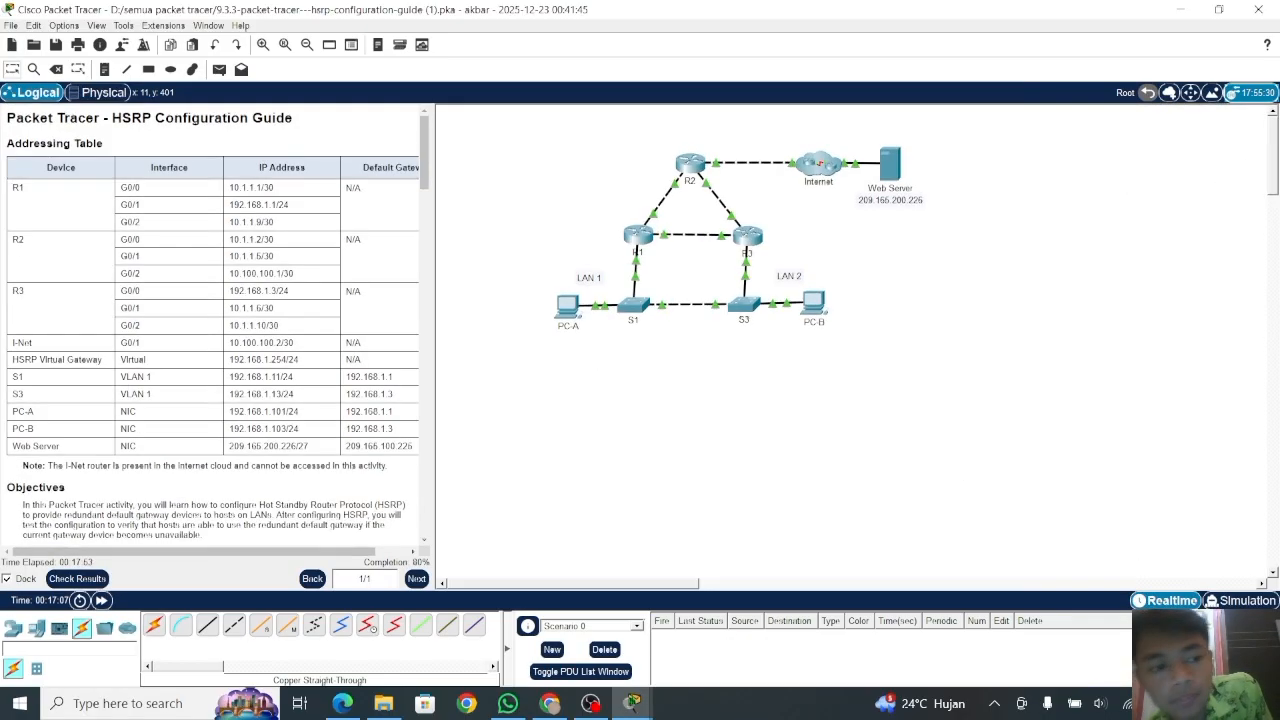
# Close PC-A's command prompt and open its IP configuration, keeping the addressing table in view.
pyautogui.click(567, 306)
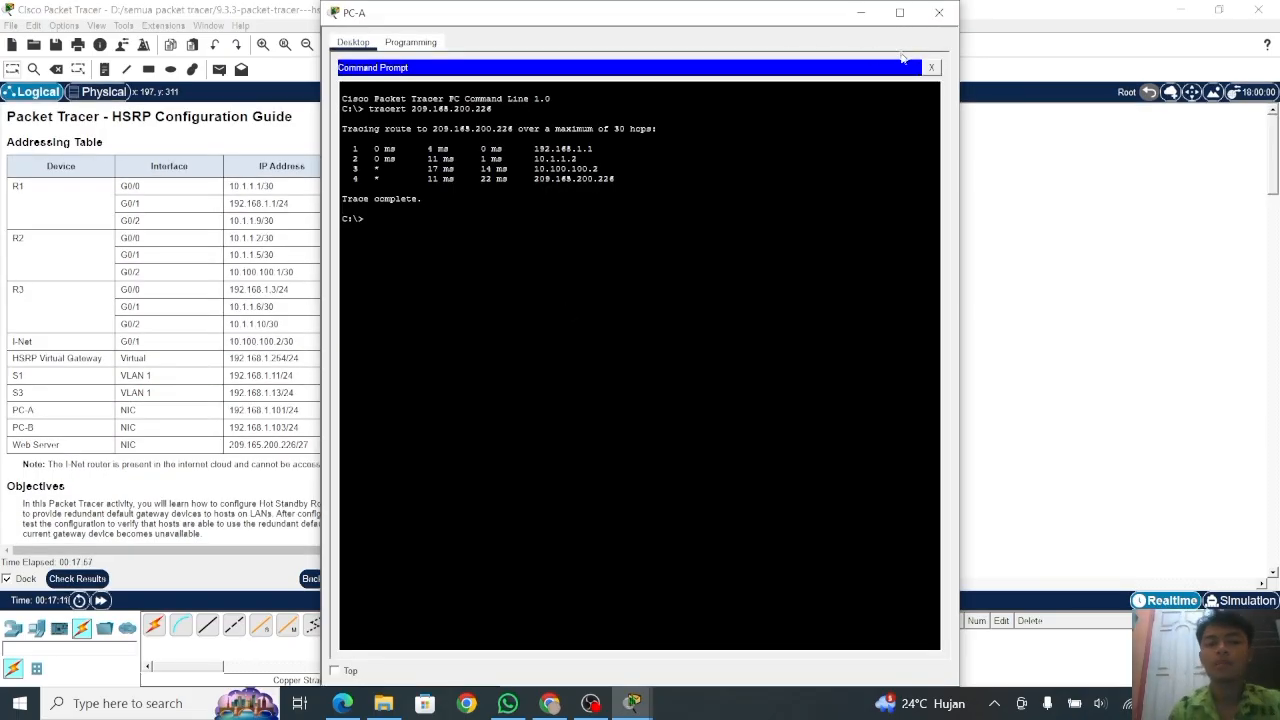
pyautogui.click(932, 68)
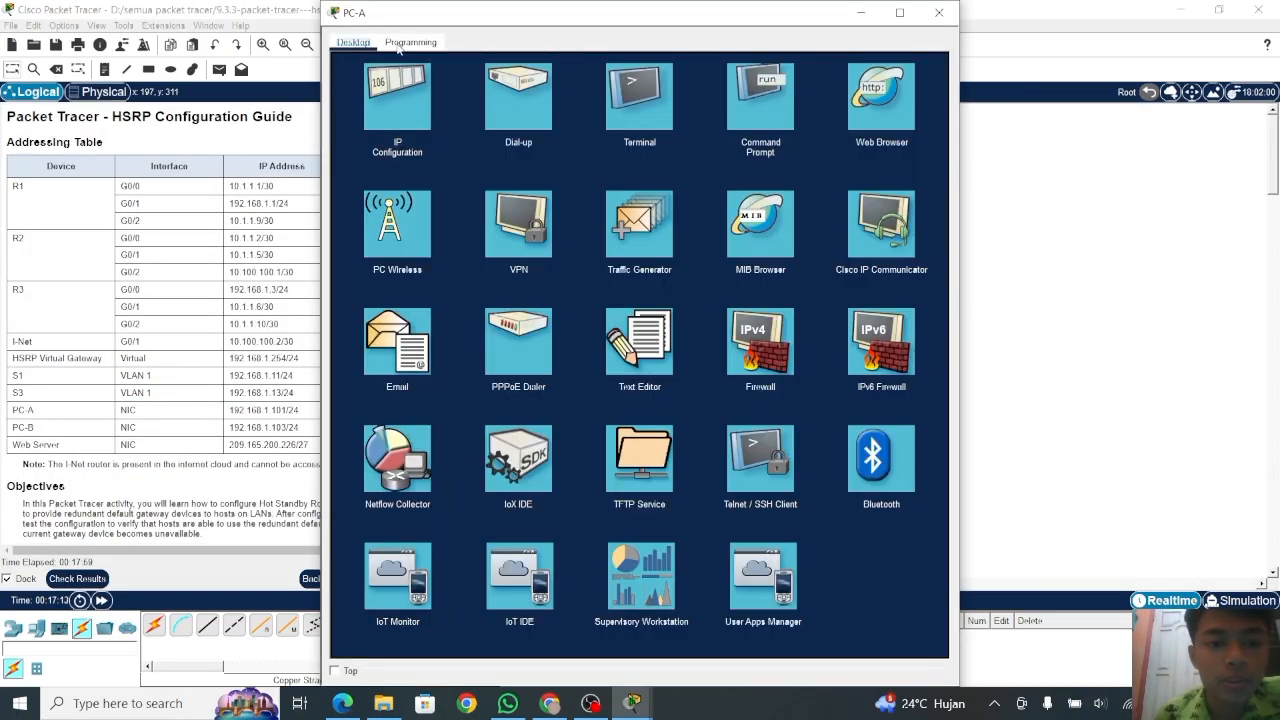
pyautogui.click(398, 108)
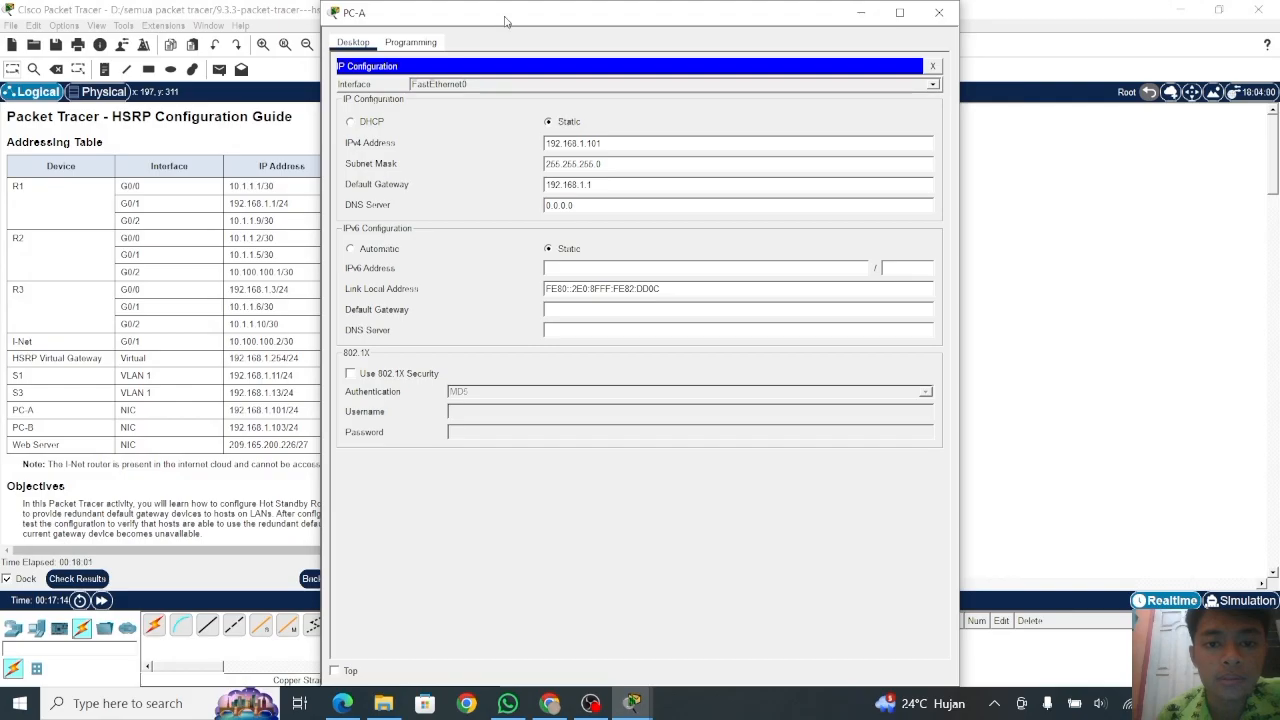
pyautogui.moveTo(504, 17); pyautogui.dragTo(600, 29)
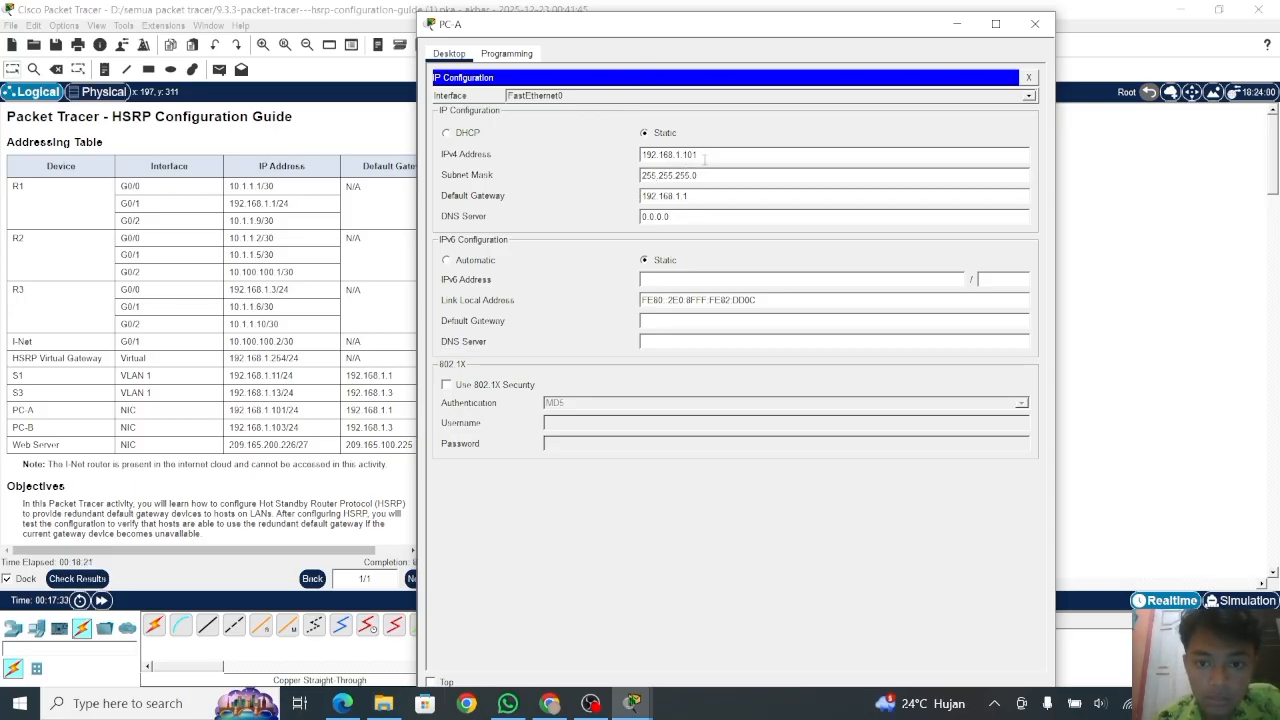
# Change PC-A's IPv4 address to 192.168.1.254 and return to the network topology.
pyautogui.press('BackSpace')
pyautogui.press('BackSpace')
pyautogui.press('BackSpace')
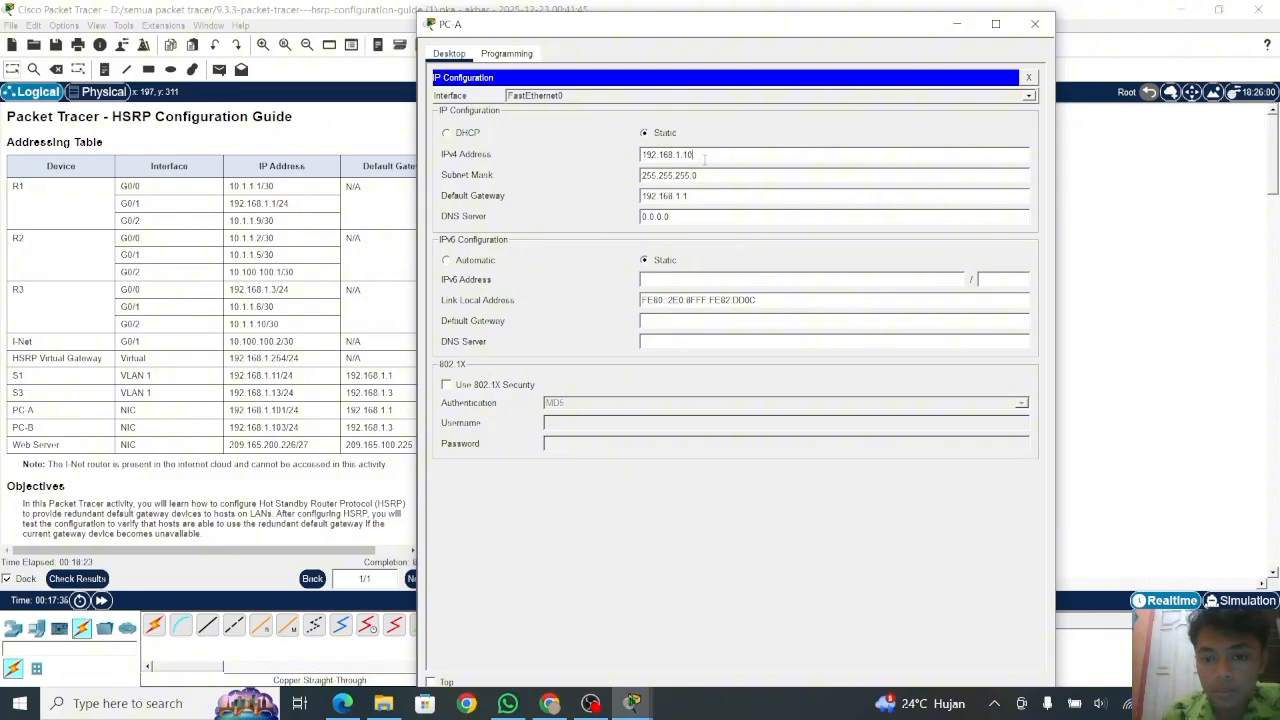
pyautogui.write('254')
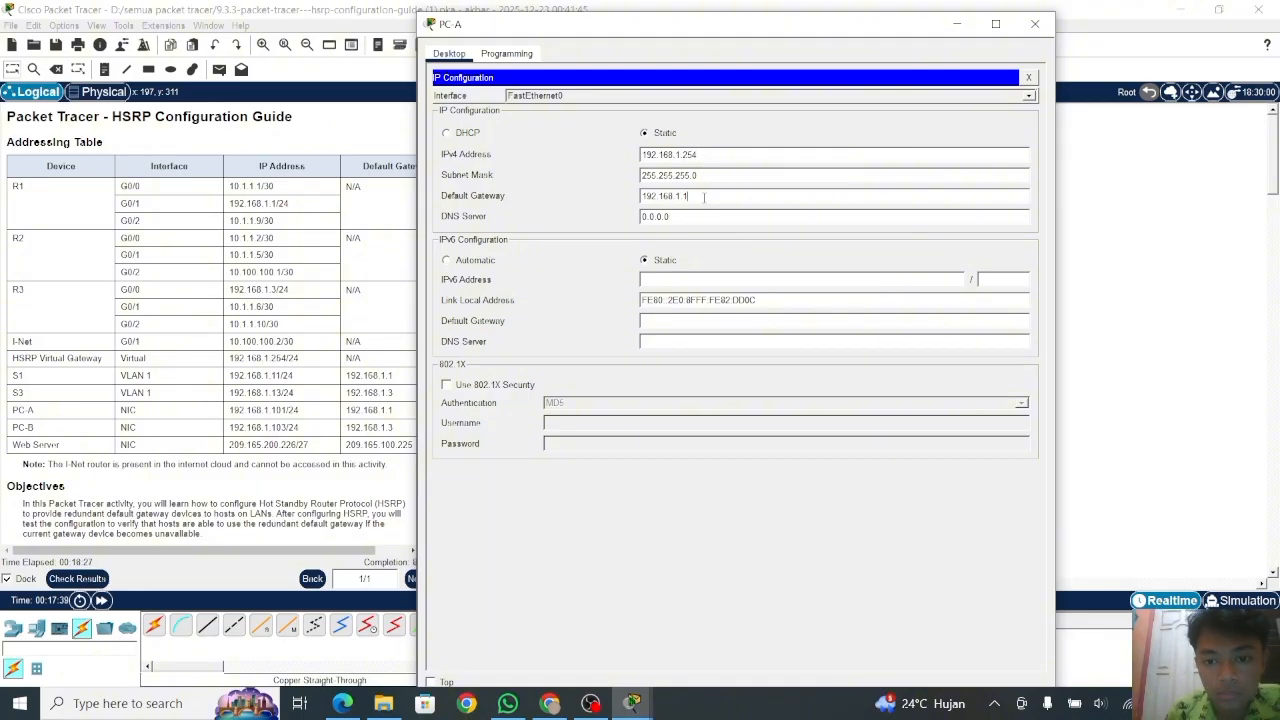
pyautogui.click(957, 23)
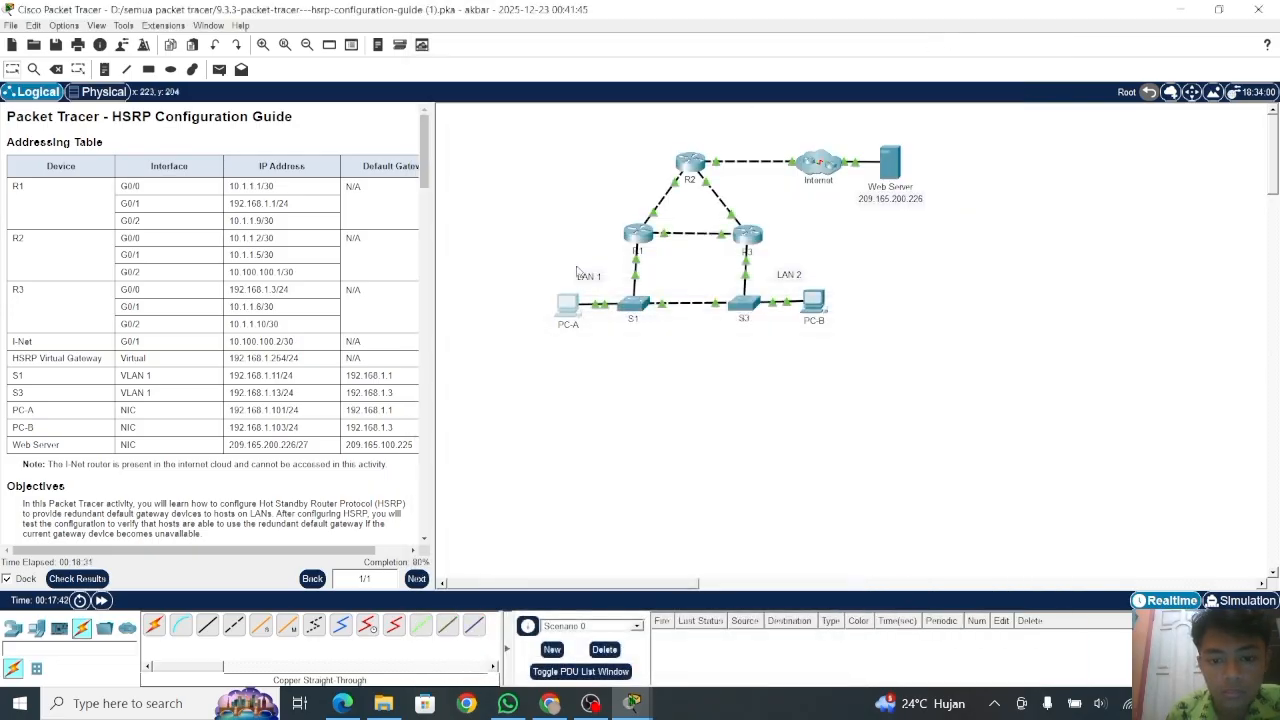
# Reopen PC-A's IP configuration and change the IPv4 address to 192.168.1.1.
pyautogui.click(566, 306)
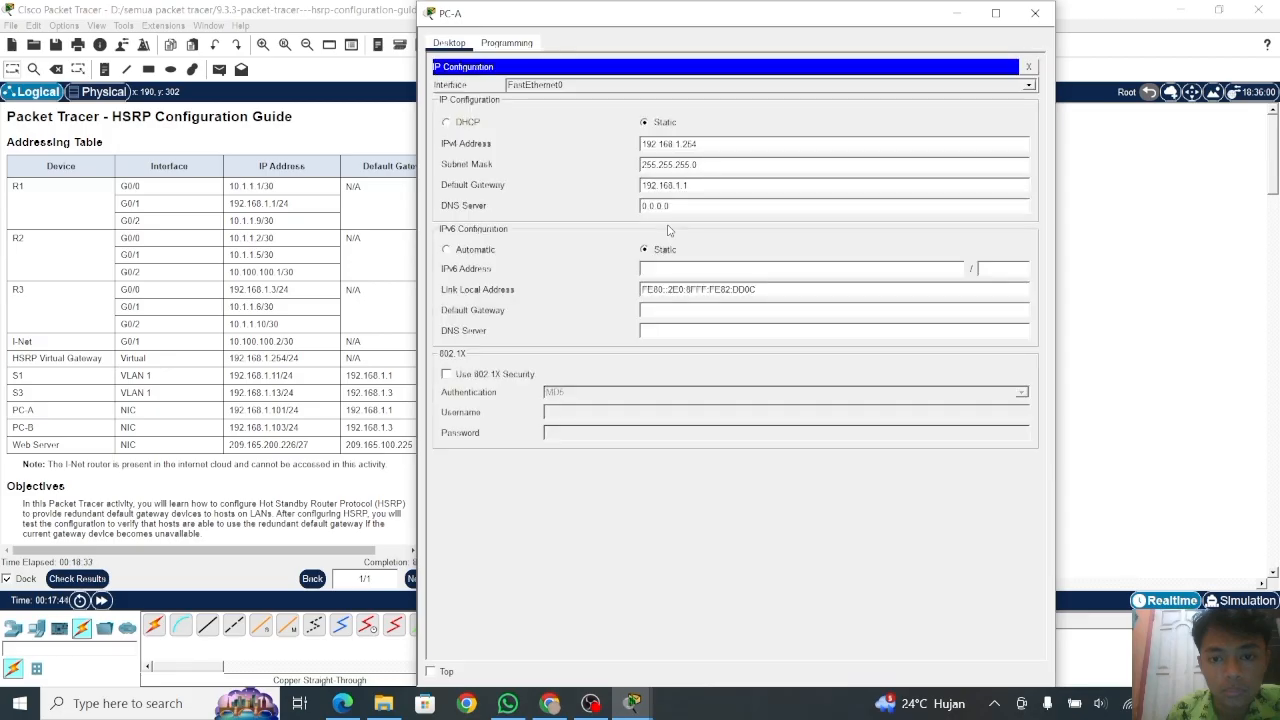
pyautogui.click(716, 147)
pyautogui.press('BackSpace')
pyautogui.press('BackSpace')
pyautogui.press('BackSpace')
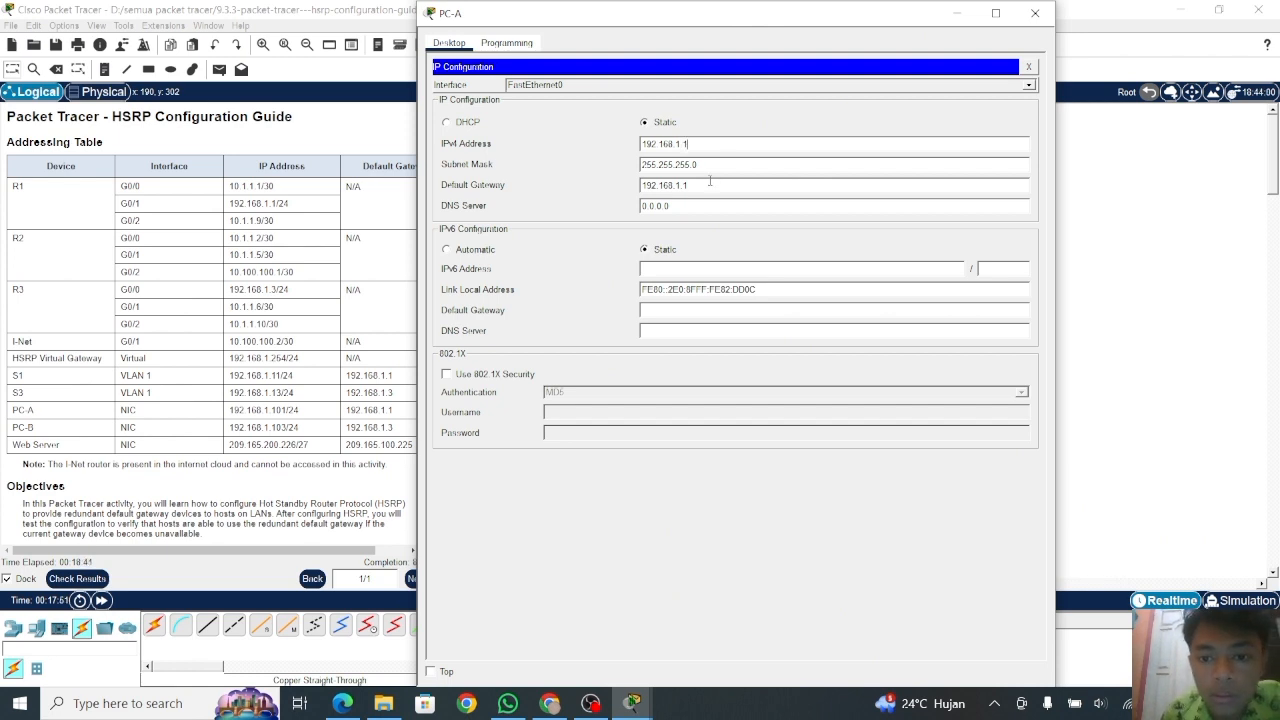
# Clear PC-A's IPv4 default gateway.
pyautogui.click(710, 182)
pyautogui.press('BackSpace')
pyautogui.press('BackSpace')
pyautogui.press('BackSpace')
pyautogui.press('BackSpace')
pyautogui.press('BackSpace')
pyautogui.press('BackSpace')
pyautogui.press('BackSpace')
pyautogui.press('BackSpace')
pyautogui.press('BackSpace')
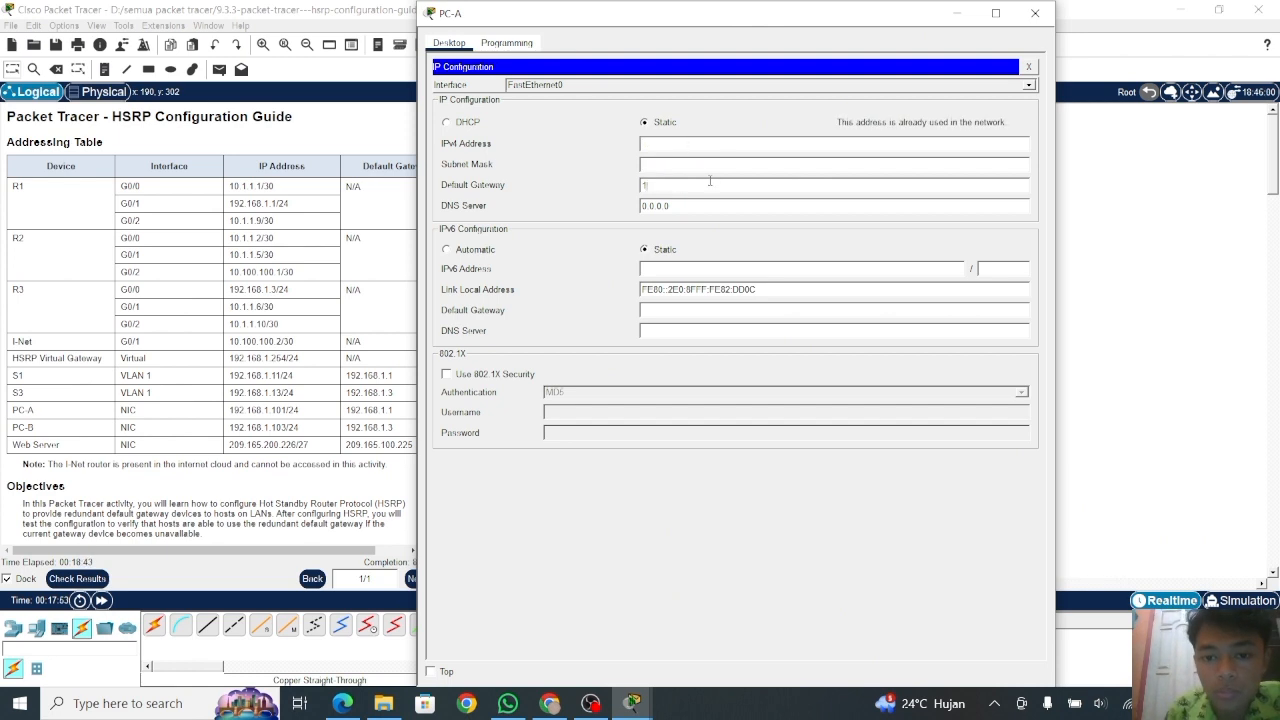
# Try to enter 192.168.1.1 as PC-A's static IPv4 address.
pyautogui.click(682, 143)
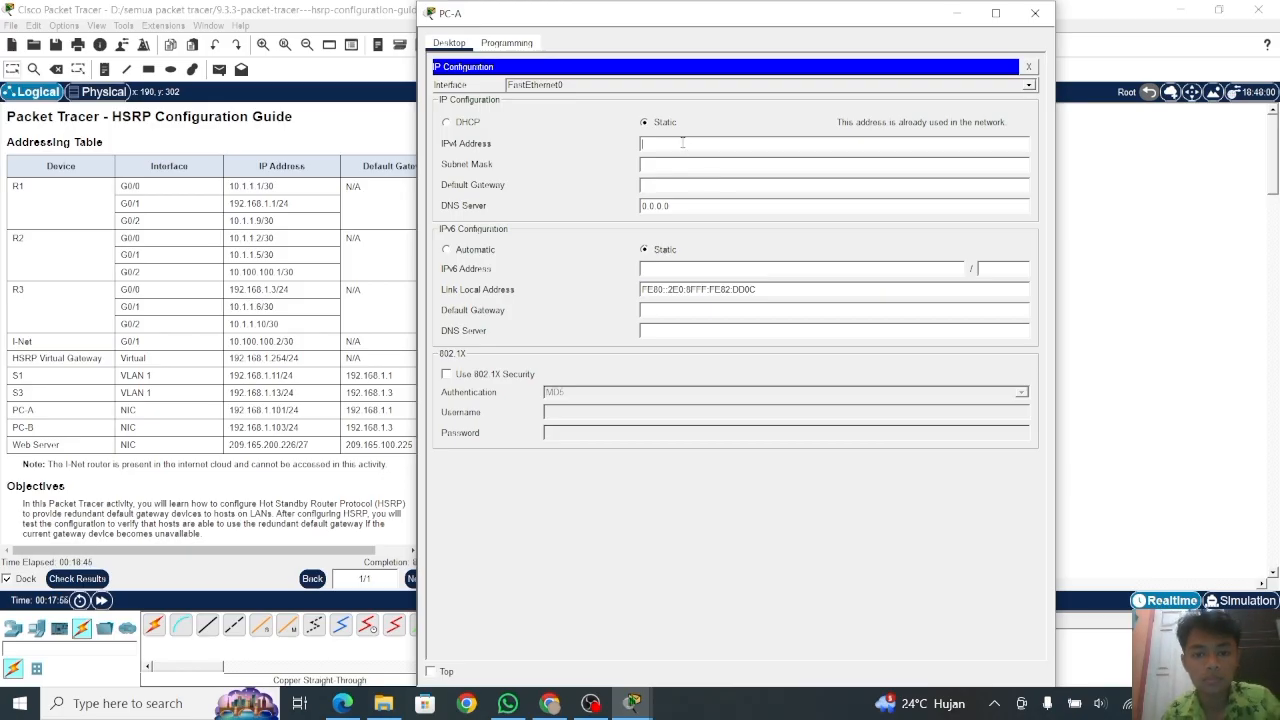
pyautogui.write('192.16')
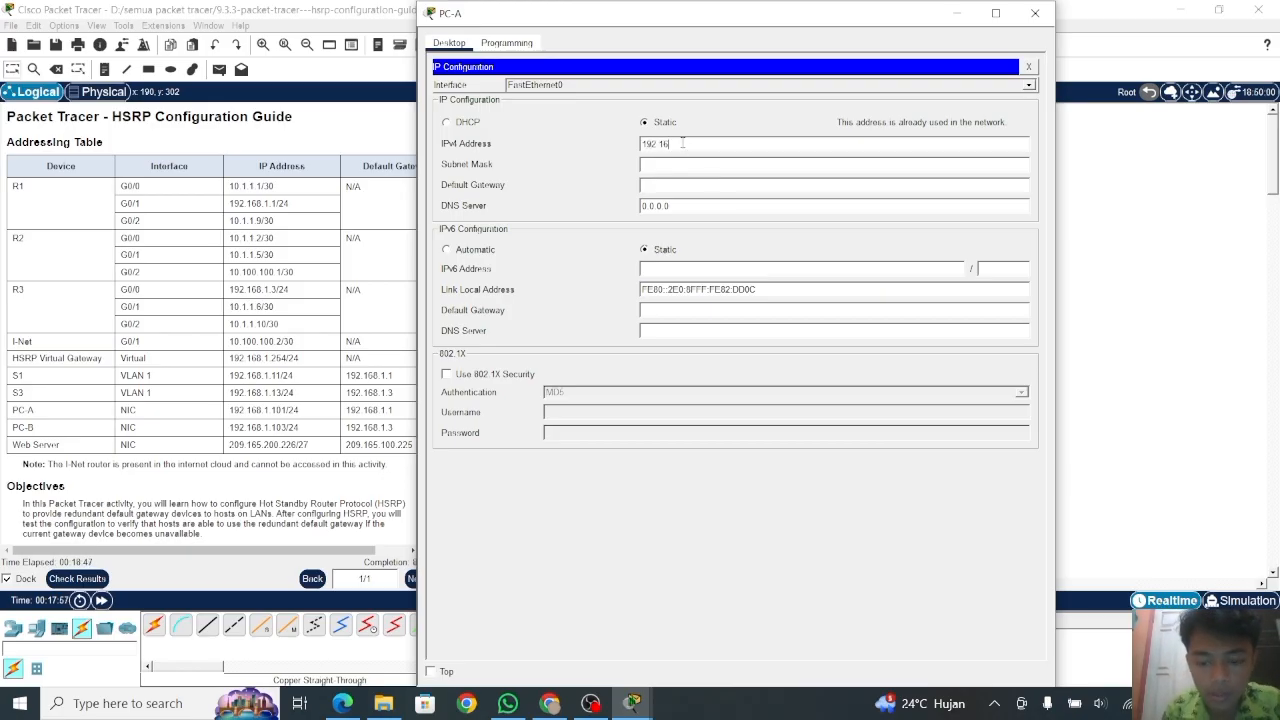
pyautogui.write('8.1.3')
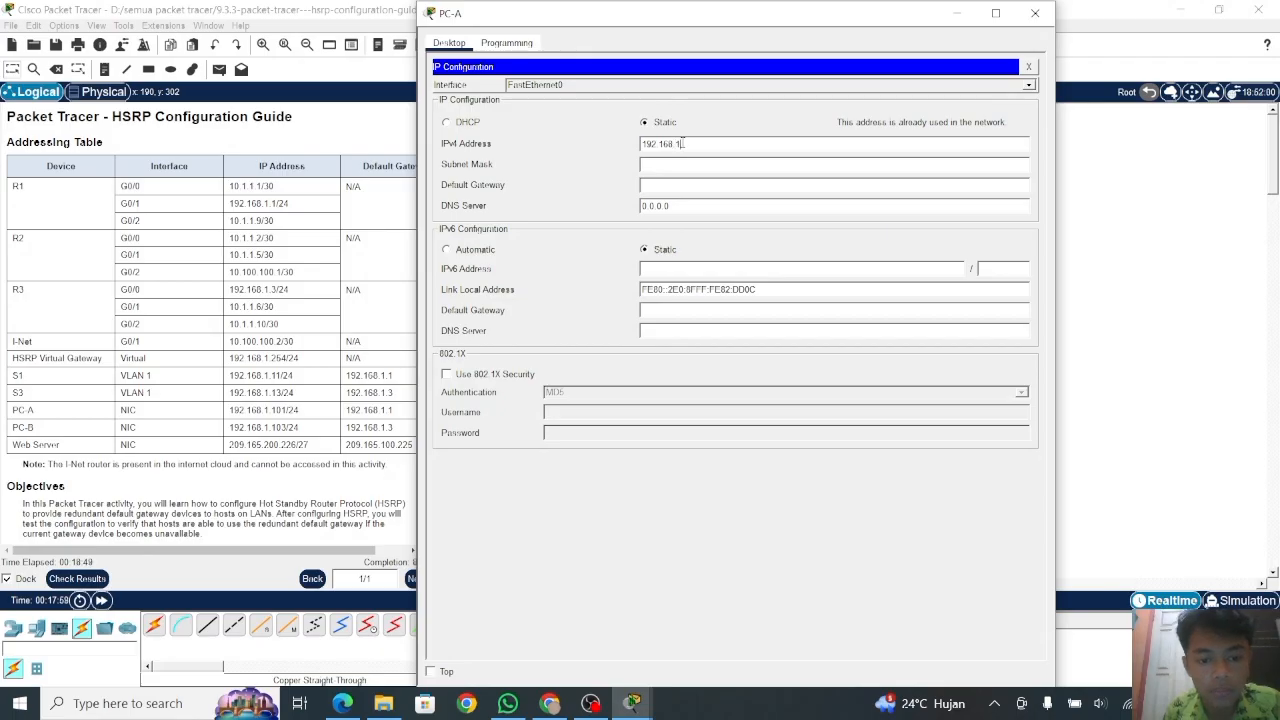
pyautogui.press('Tab')
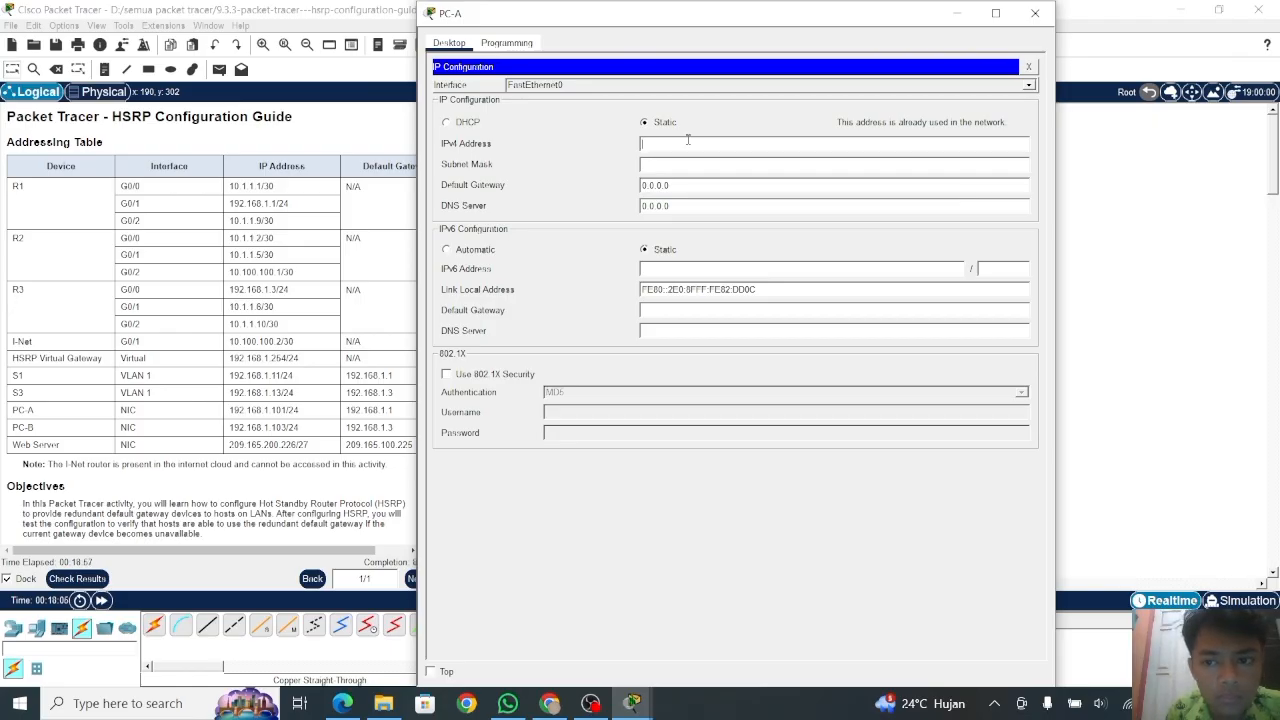
pyautogui.click(688, 140)
pyautogui.write('1')
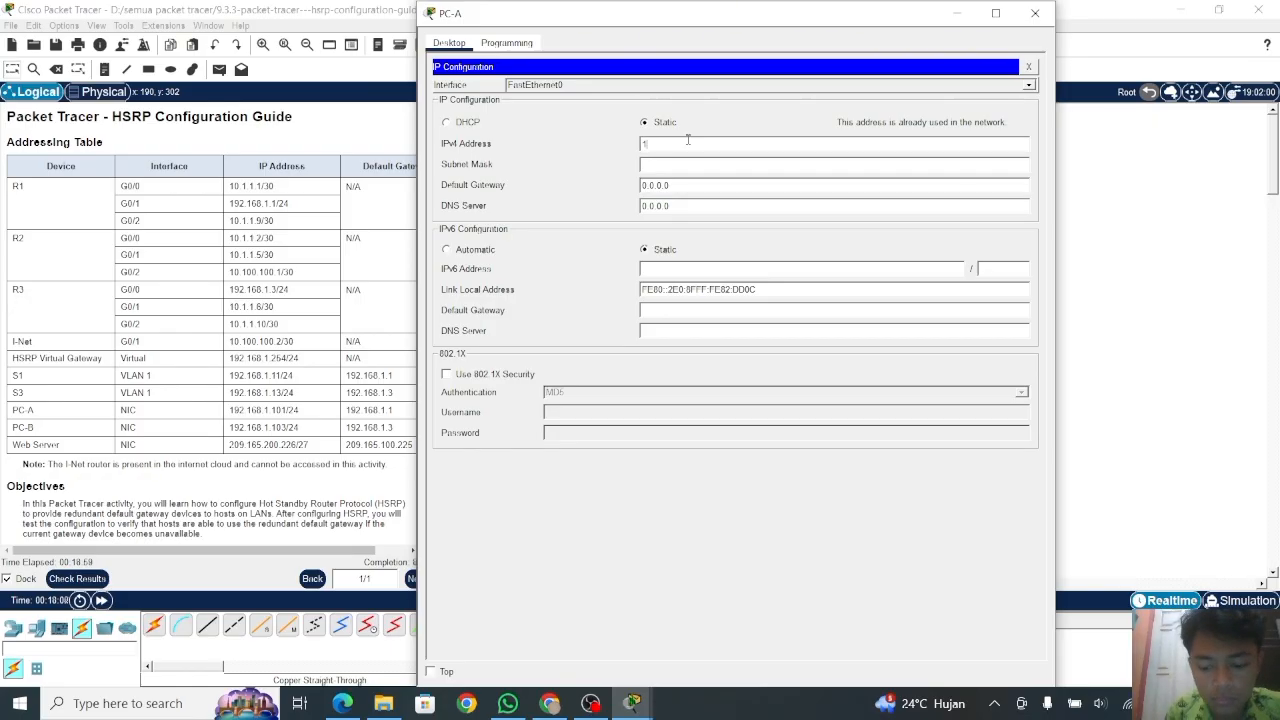
pyautogui.write('92.168')
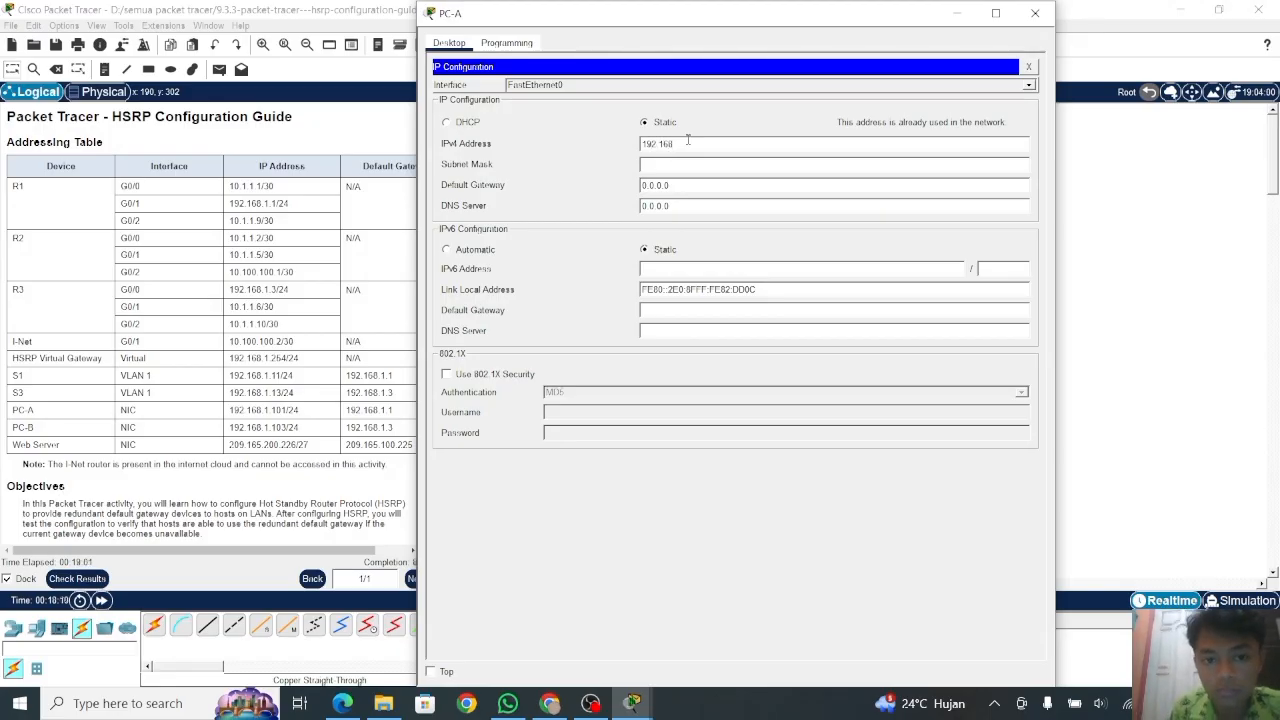
pyautogui.write('.1.1')
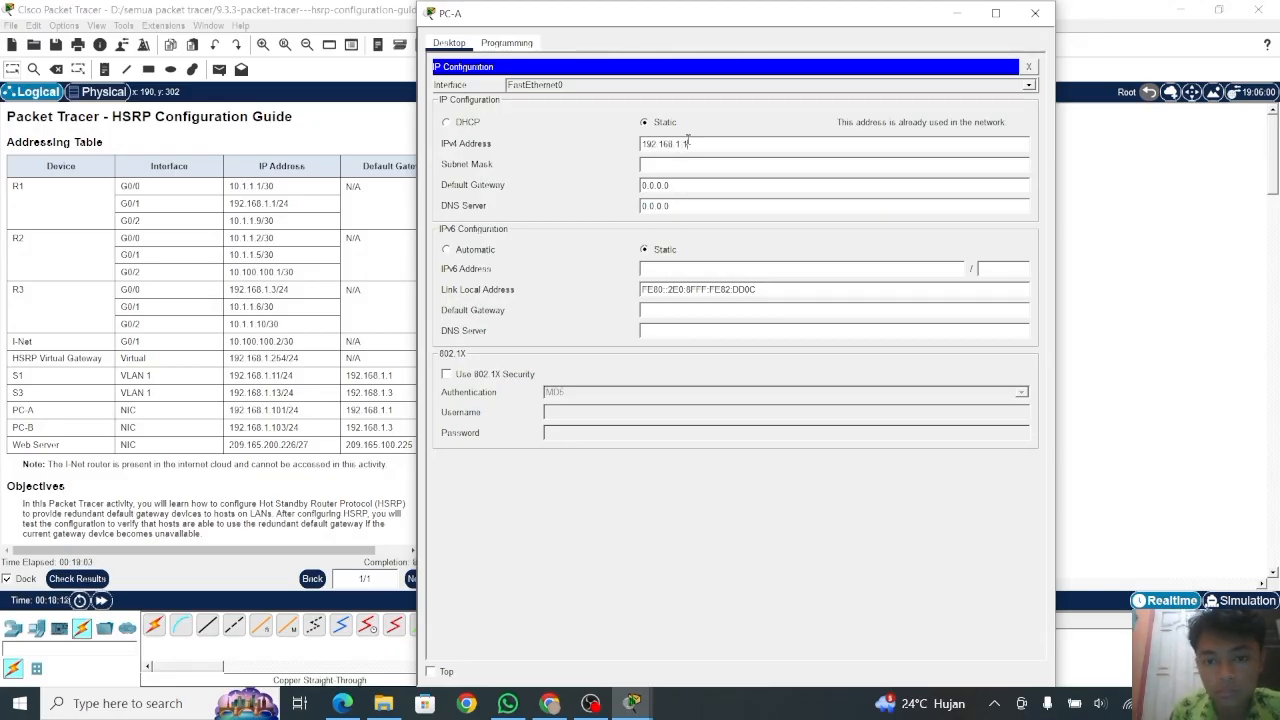
pyautogui.click(693, 163)
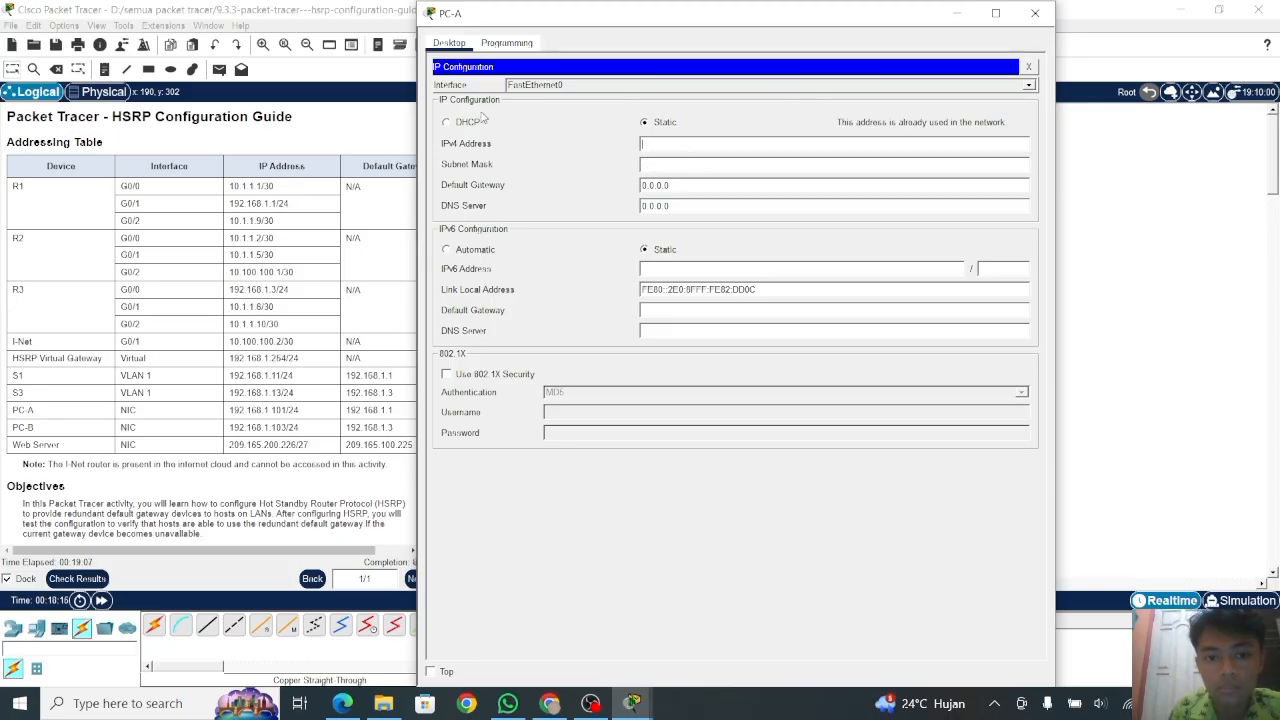
# Switch PC-A's IPv4 configuration to DHCP and back to static.
pyautogui.click(446, 124)
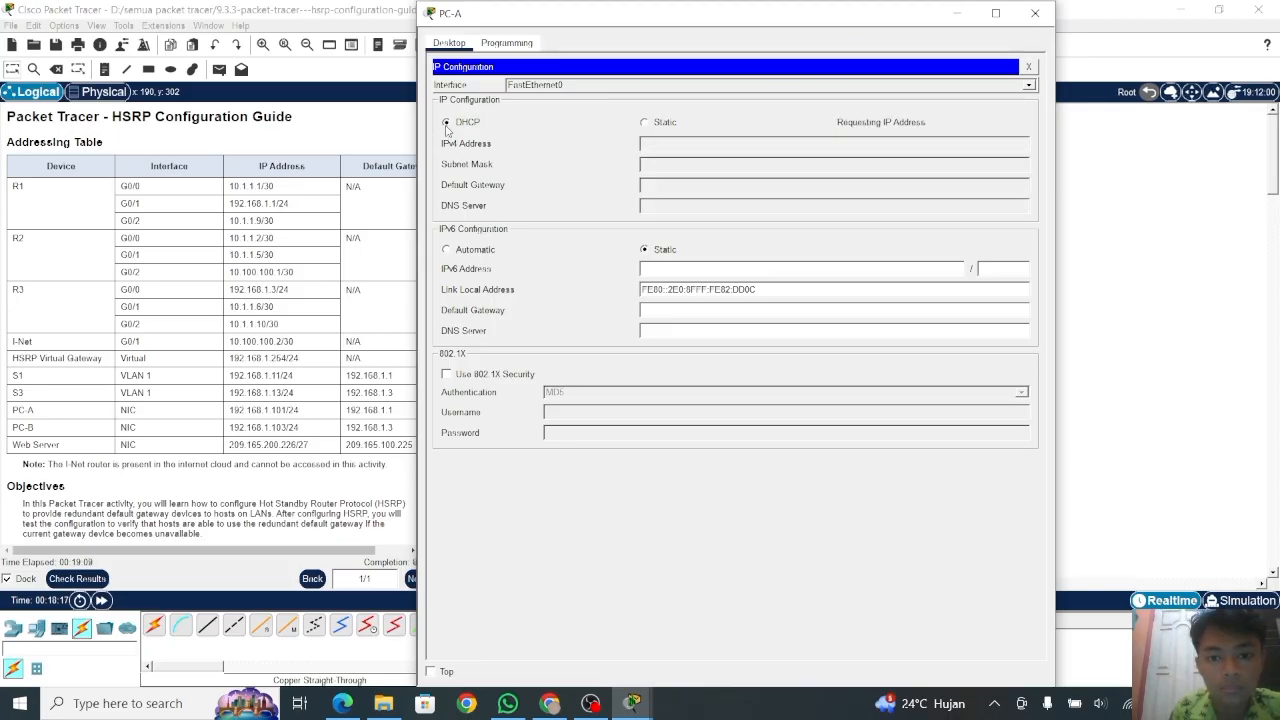
pyautogui.moveTo(645, 15); pyautogui.dragTo(783, 31)
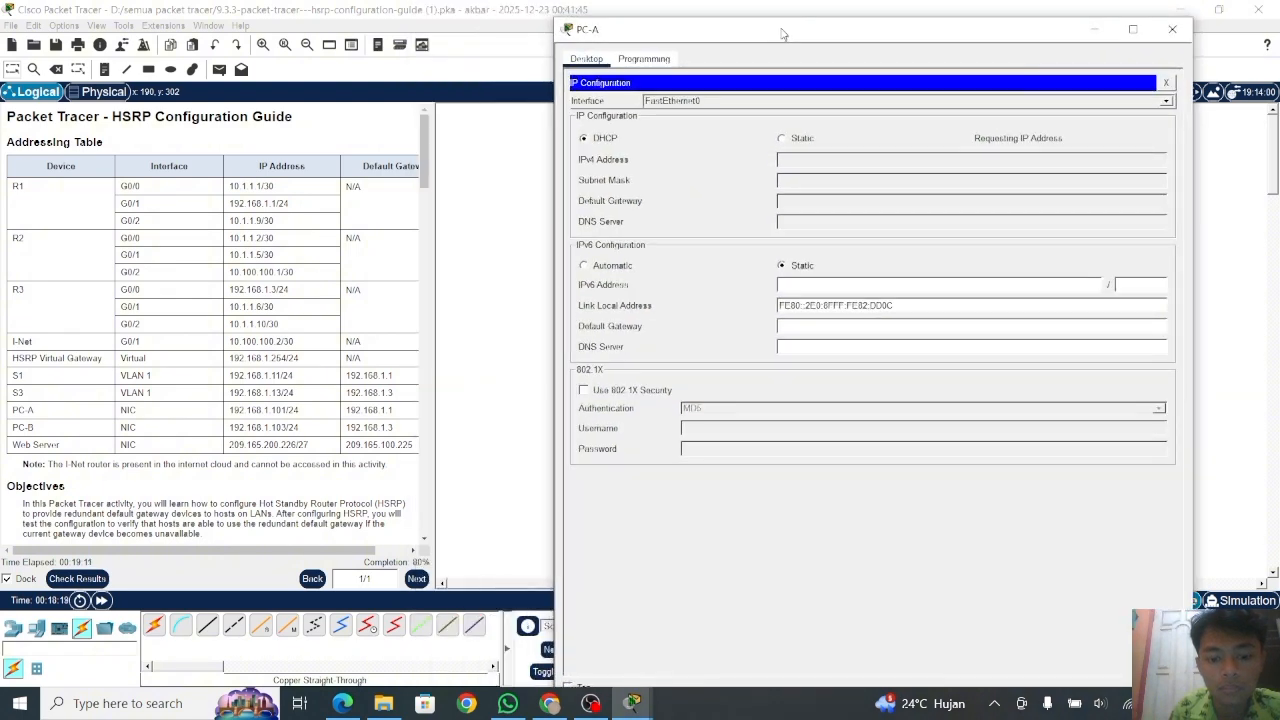
pyautogui.click(782, 139)
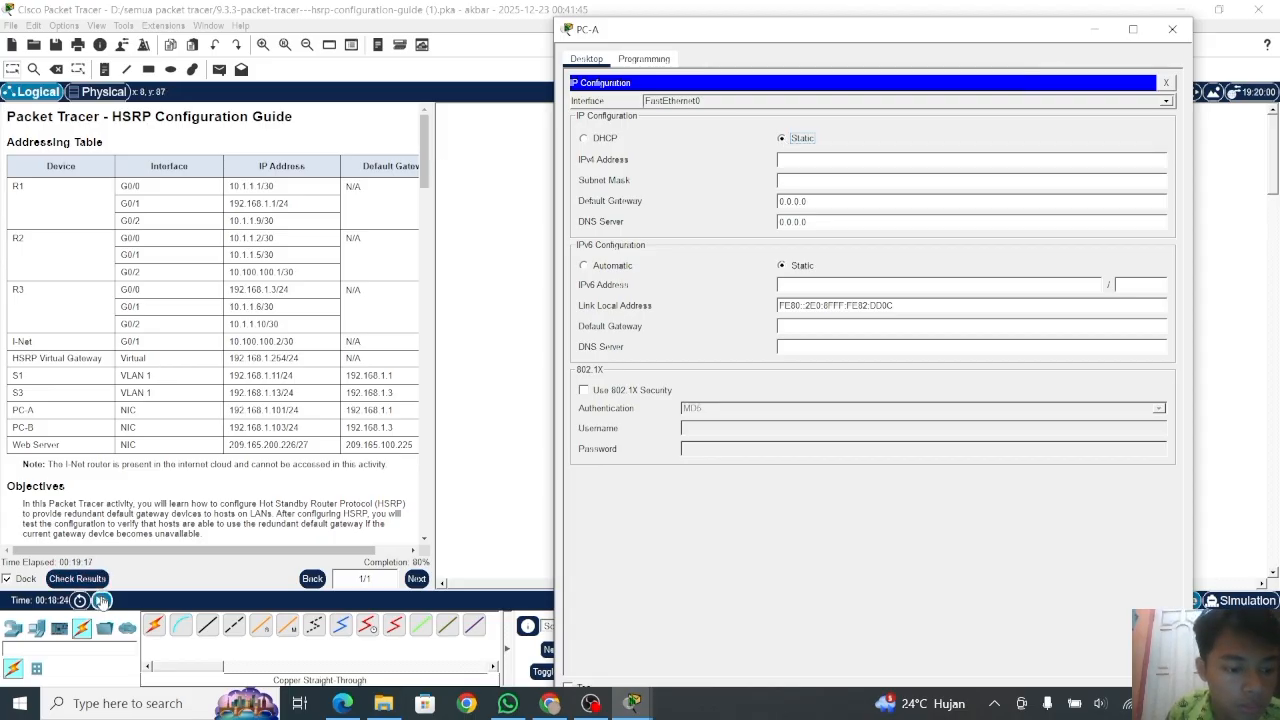
# Fast-forward the simulation time twice and reopen PC-A's IP configuration.
pyautogui.click(101, 600)
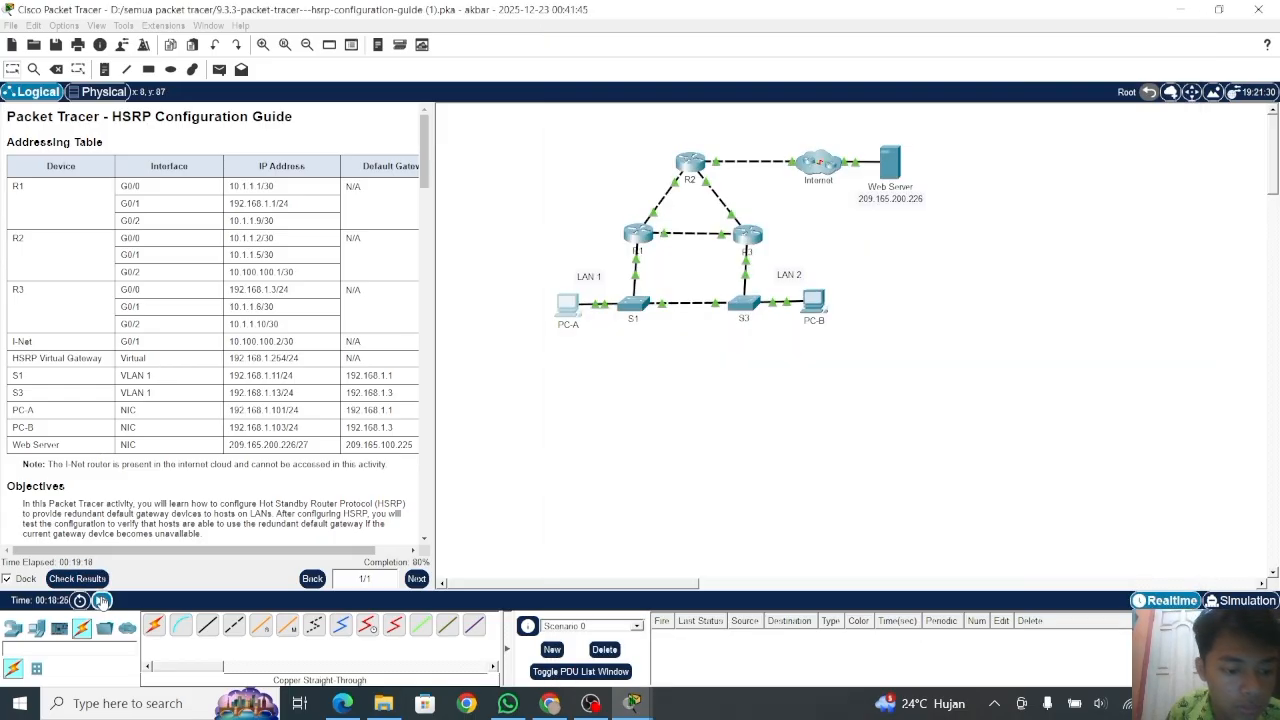
pyautogui.click(101, 600)
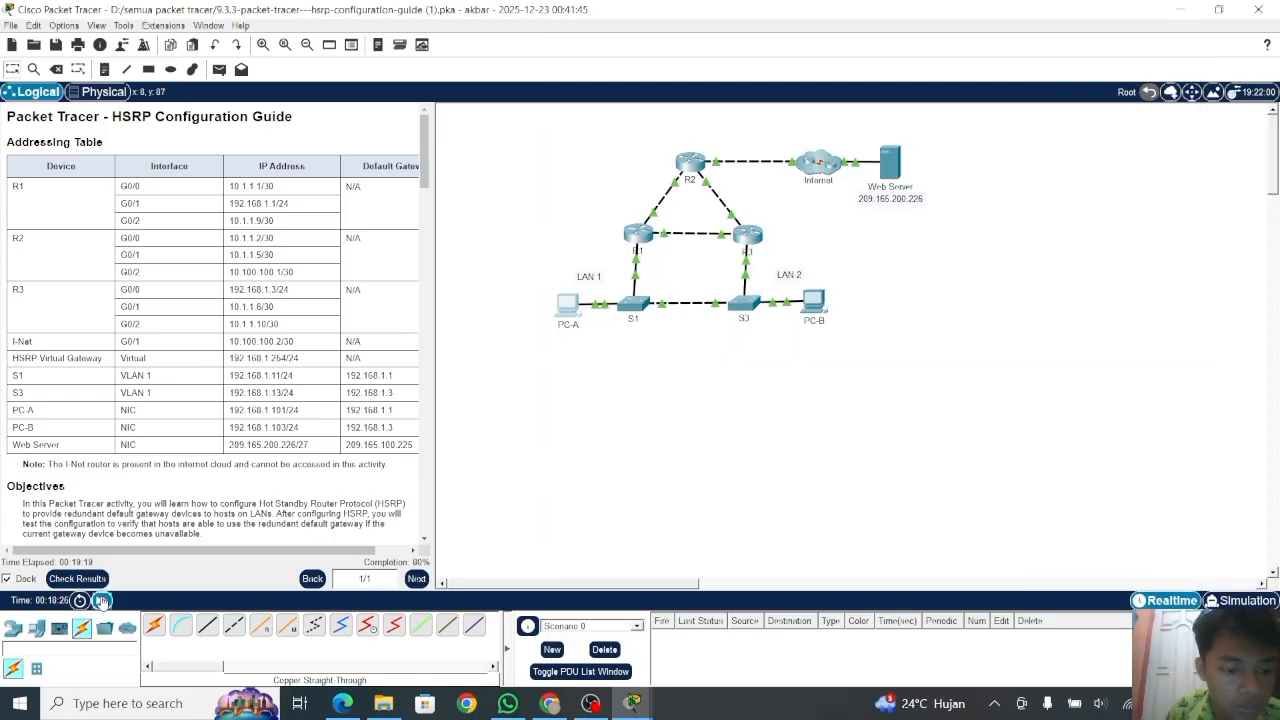
pyautogui.click(563, 310)
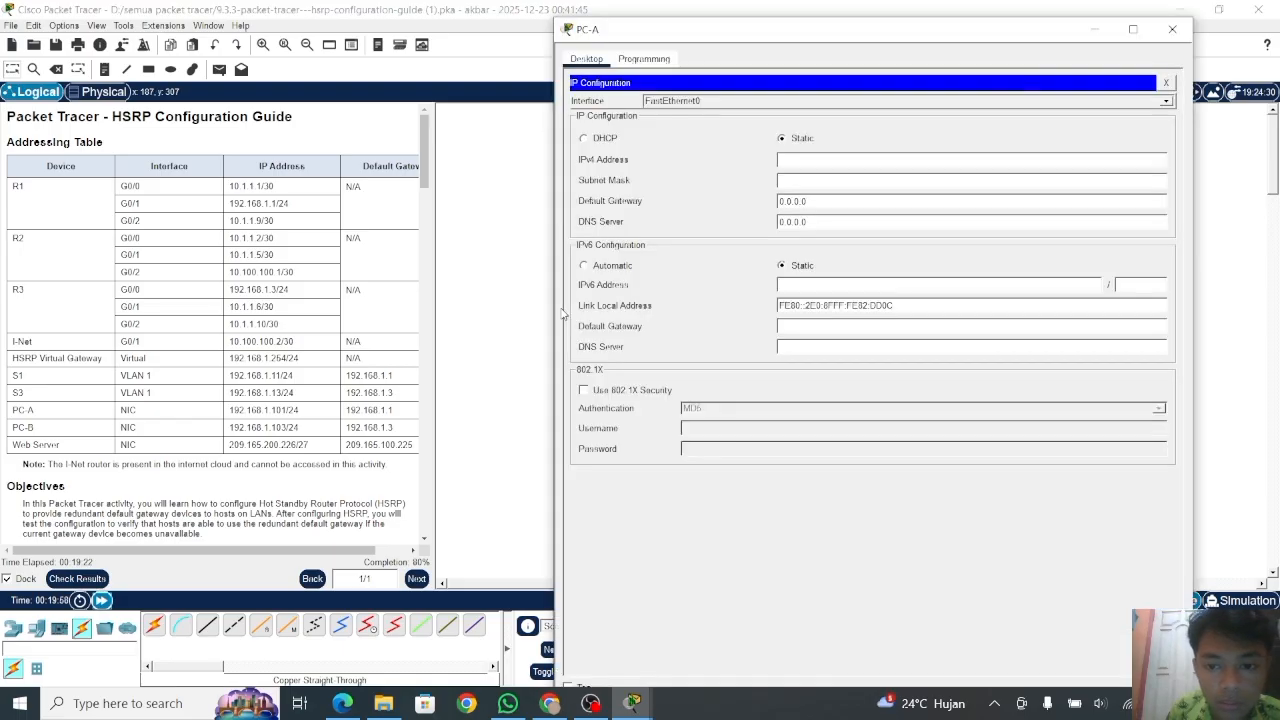
# Set PC-A's static IPv4 address to 192.168.1.254 with subnet mask 255.255.255.0.
pyautogui.click(808, 158)
pyautogui.write('192')
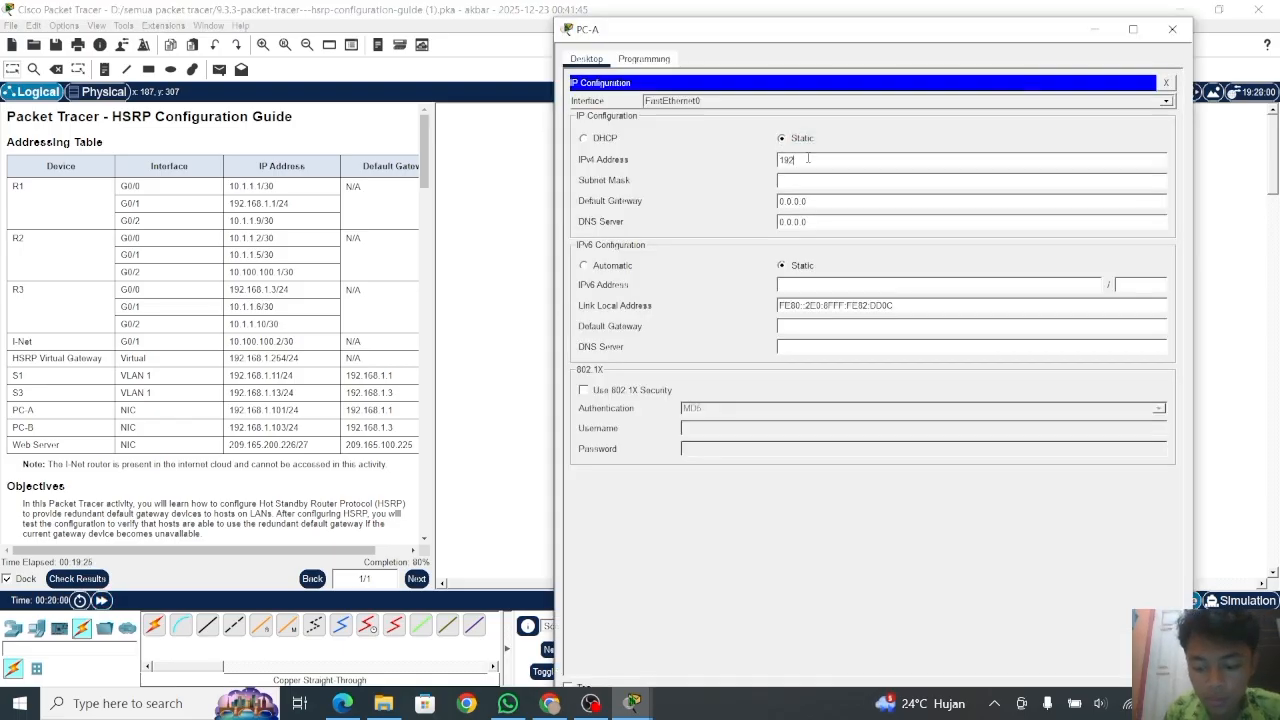
pyautogui.write('.168')
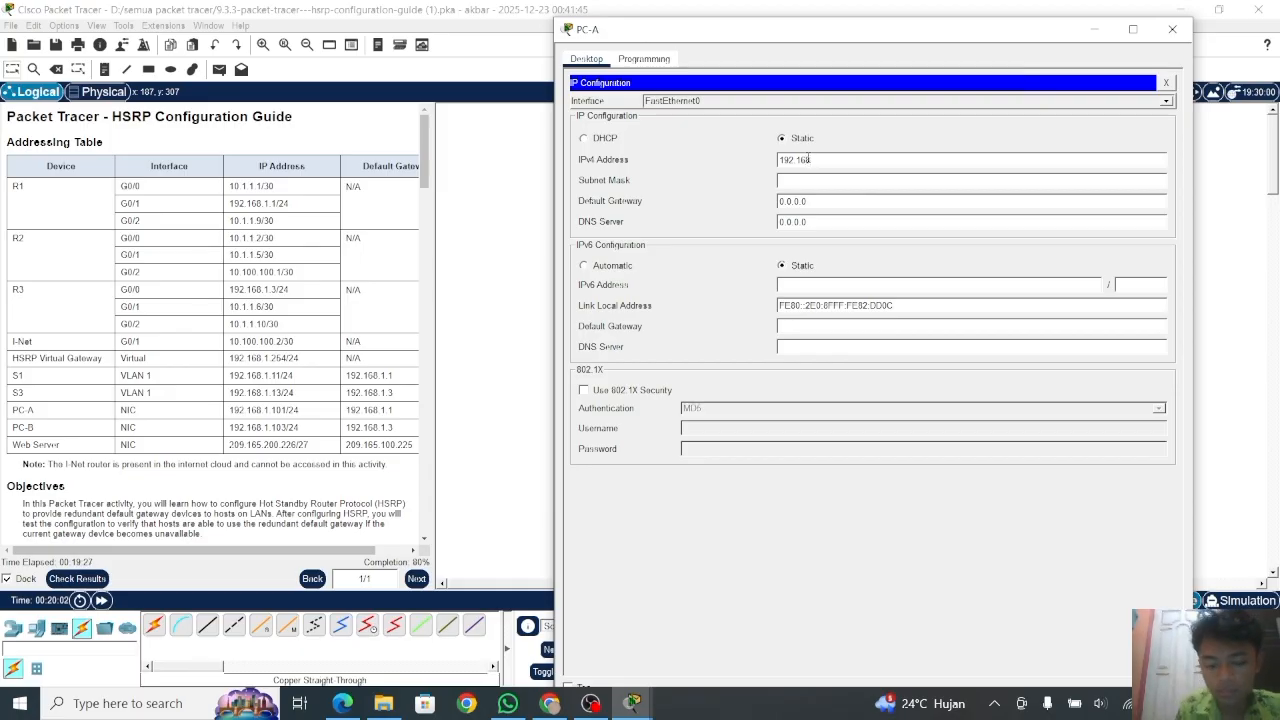
pyautogui.write('.1.264')
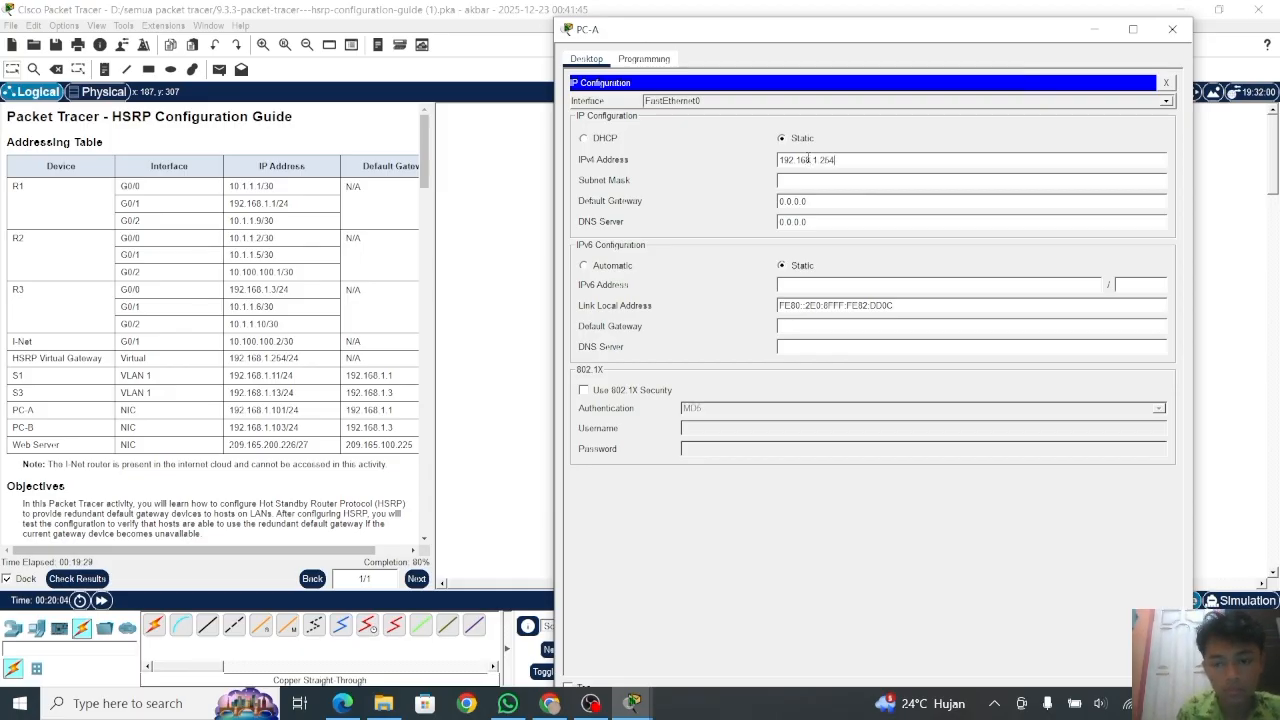
pyautogui.click(833, 182)
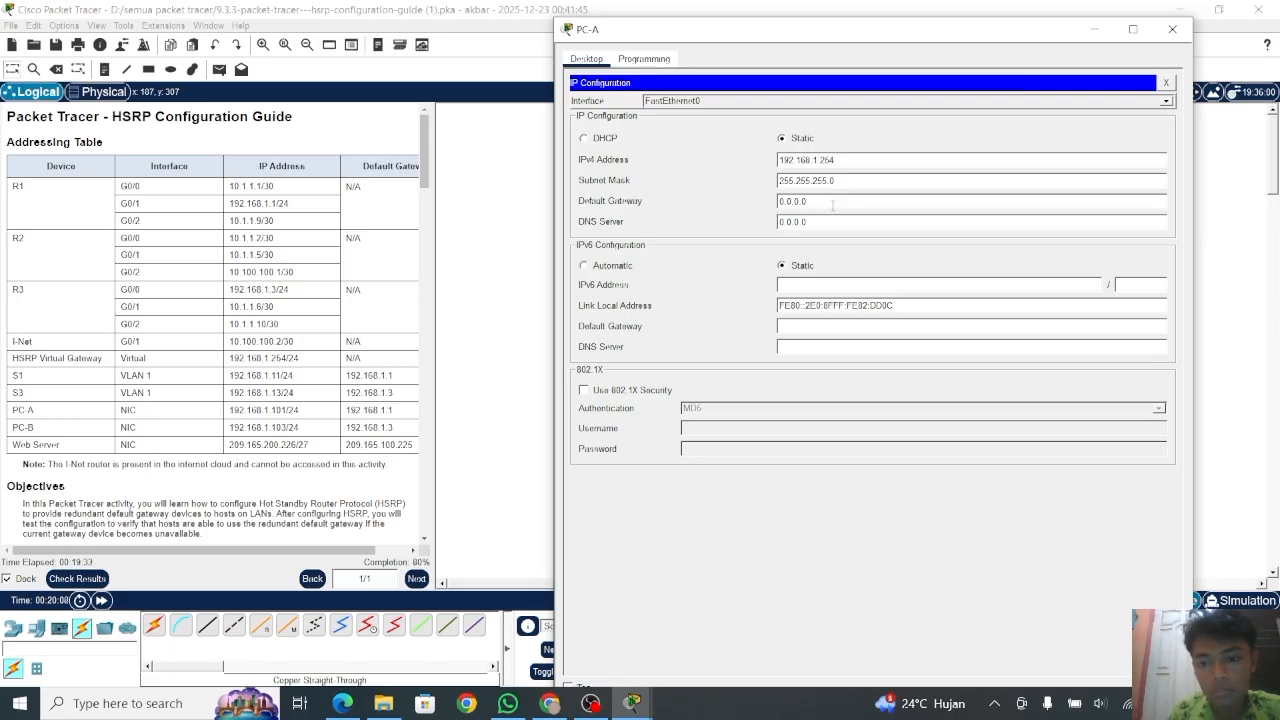
# Set PC-A's default gateway to 192.168.1.254 and return to the network topology.
pyautogui.click(833, 204)
pyautogui.press('BackSpace')
pyautogui.press('BackSpace')
pyautogui.press('BackSpace')
pyautogui.press('BackSpace')
pyautogui.press('BackSpace')
pyautogui.press('BackSpace')
pyautogui.press('BackSpace')
pyautogui.write('19')
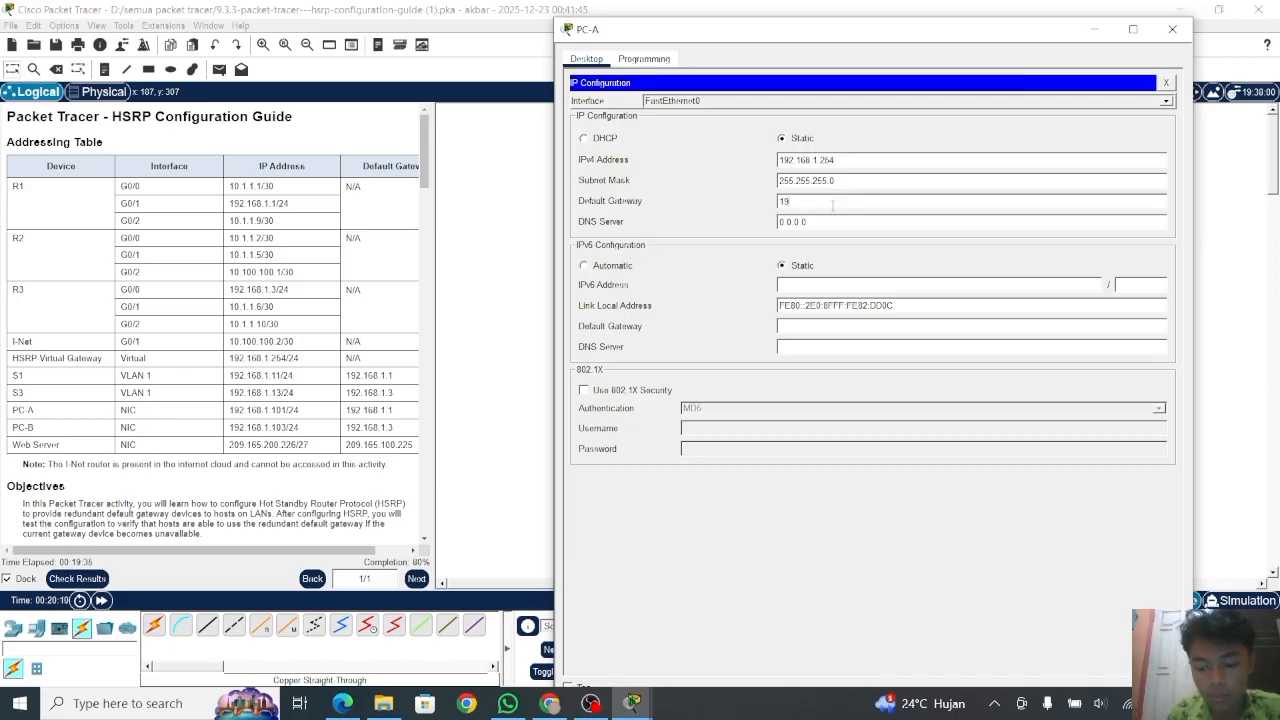
pyautogui.write('2.168.1.1')
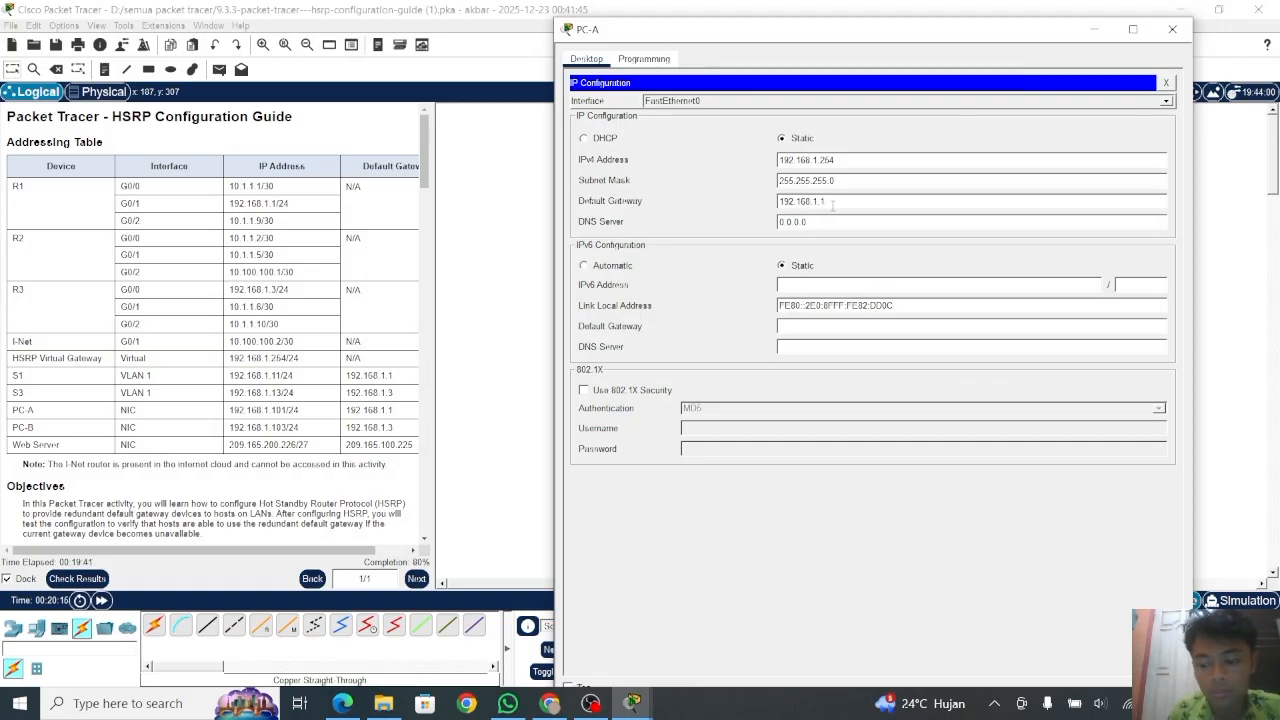
pyautogui.write('254')
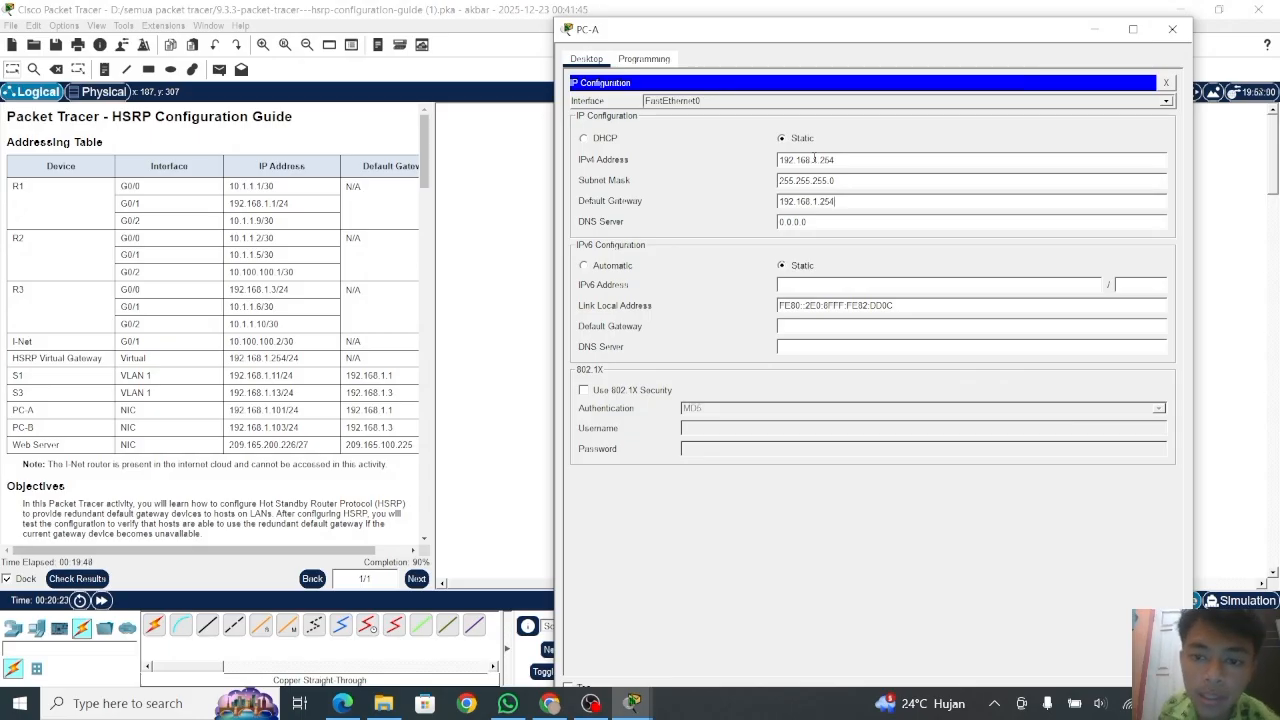
pyautogui.click(539, 299)
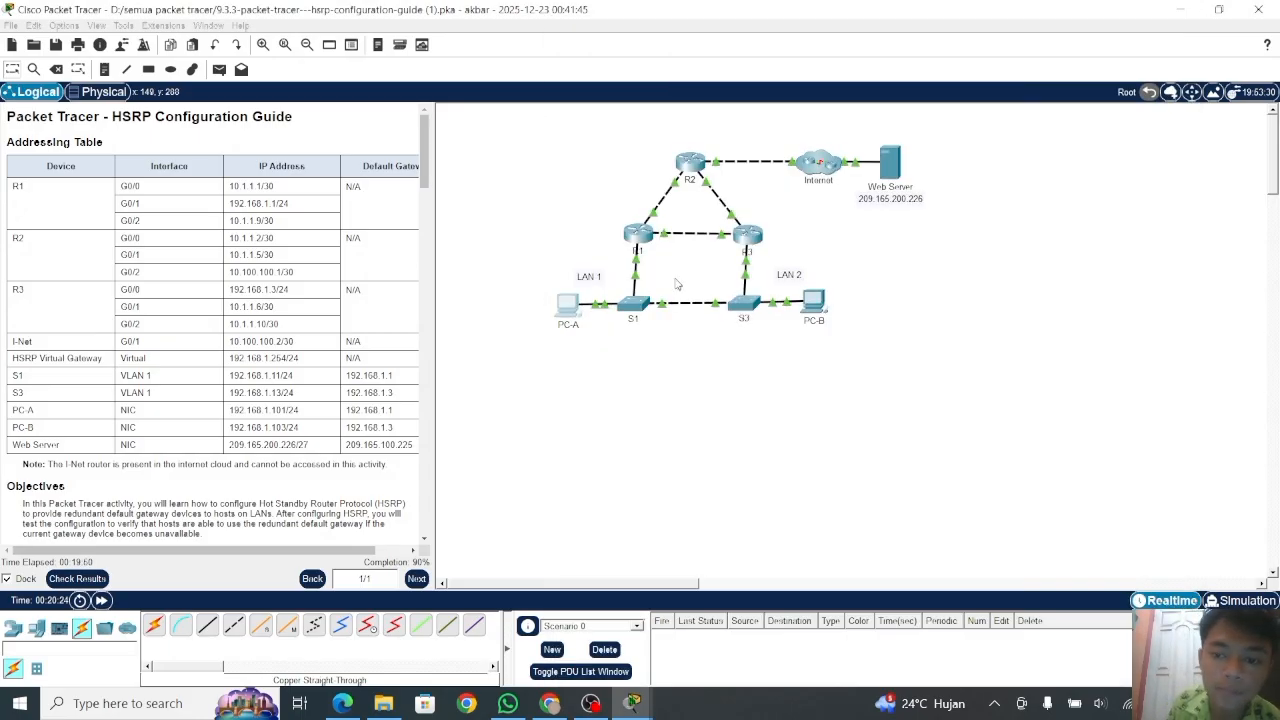
# Close PC-B's command prompt and open its IP configuration.
pyautogui.click(810, 302)
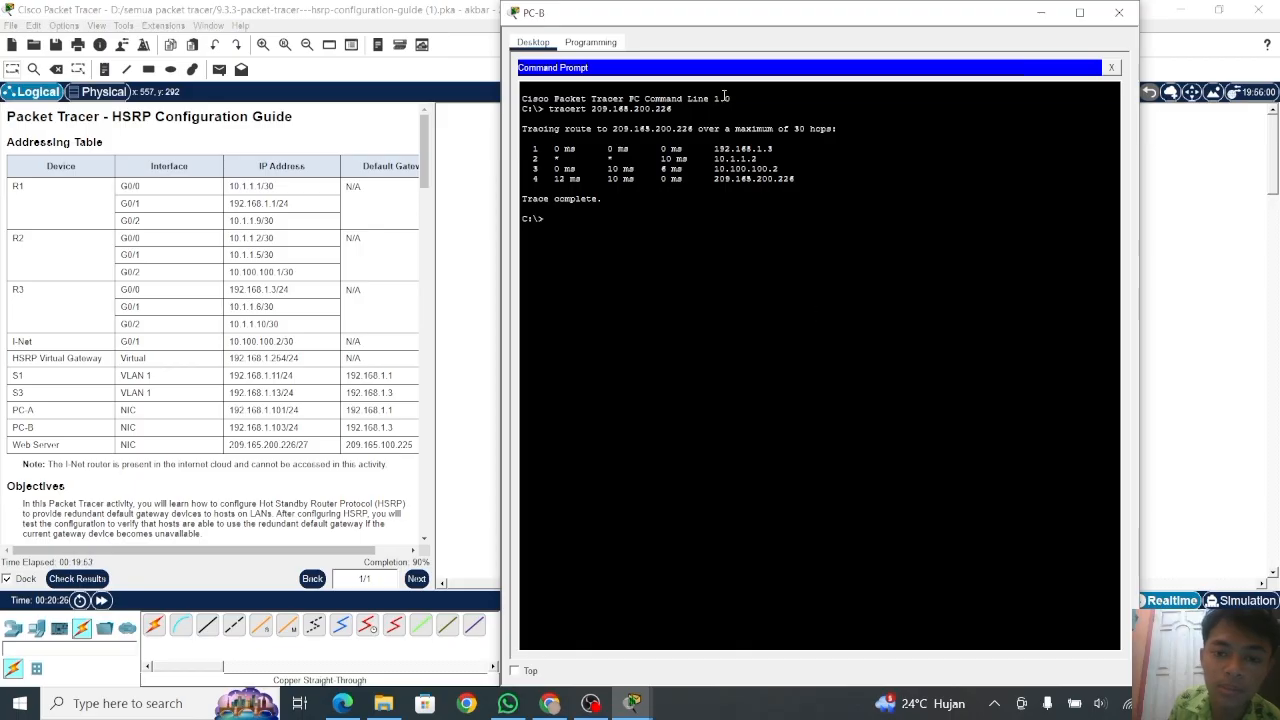
pyautogui.click(1111, 67)
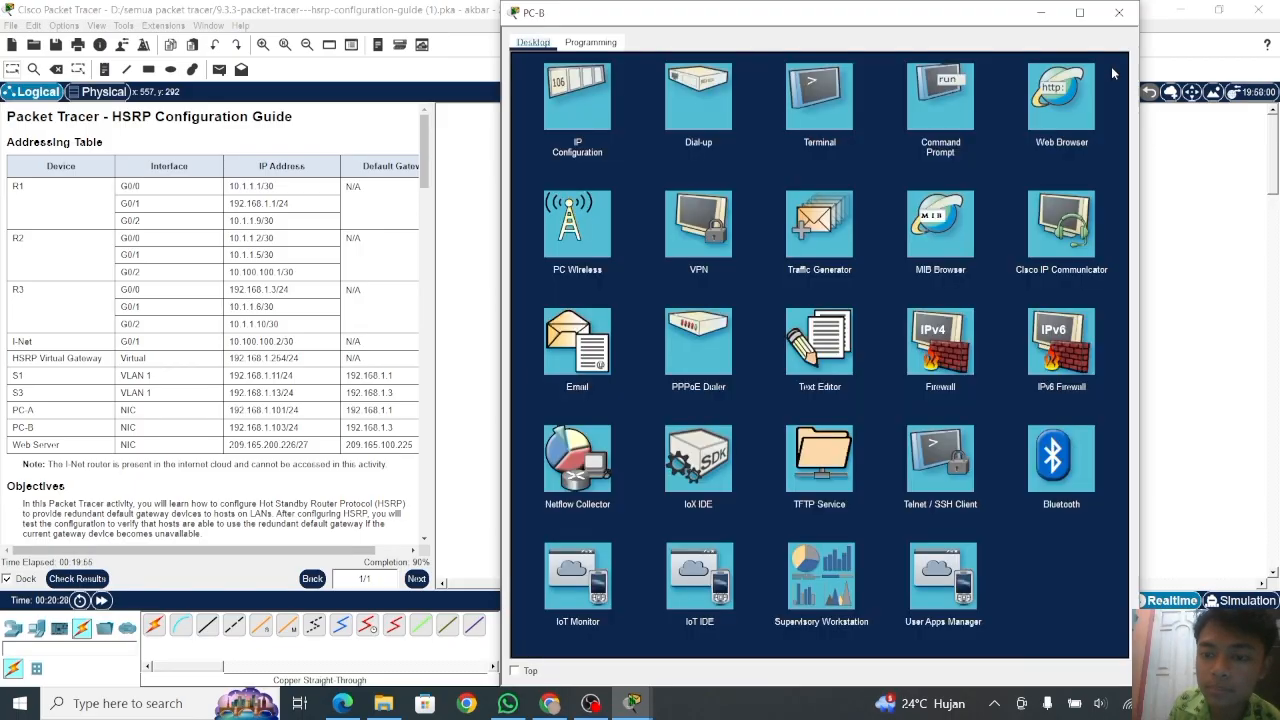
pyautogui.click(558, 104)
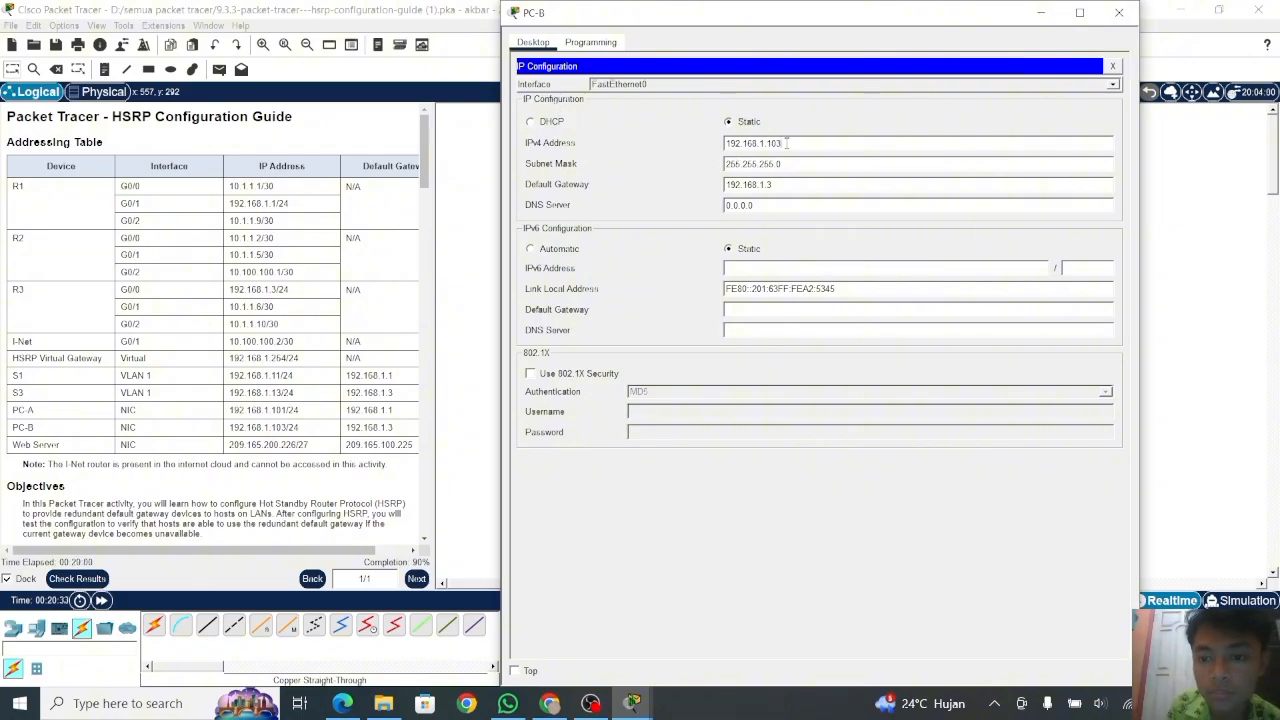
# Try to set PC-B's IPv4 address to 192.168.1.254.
pyautogui.press('BackSpace')
pyautogui.press('BackSpace')
pyautogui.press('BackSpace')
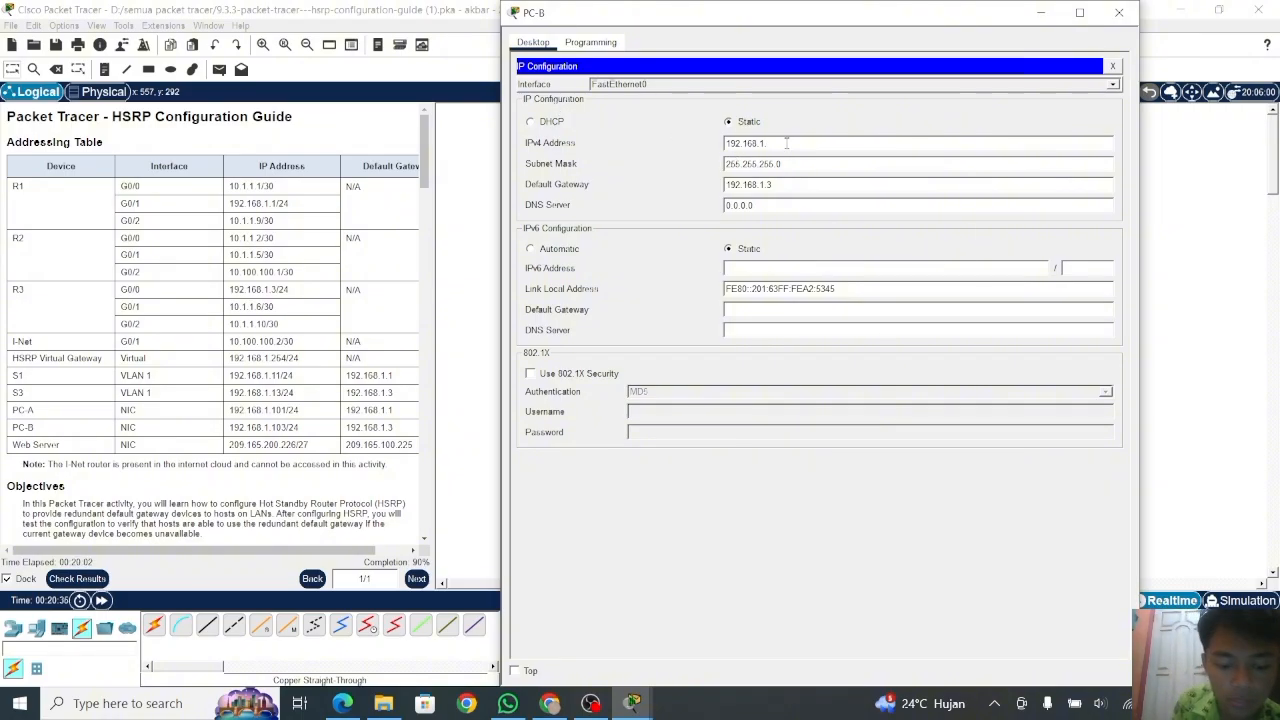
pyautogui.write('254')
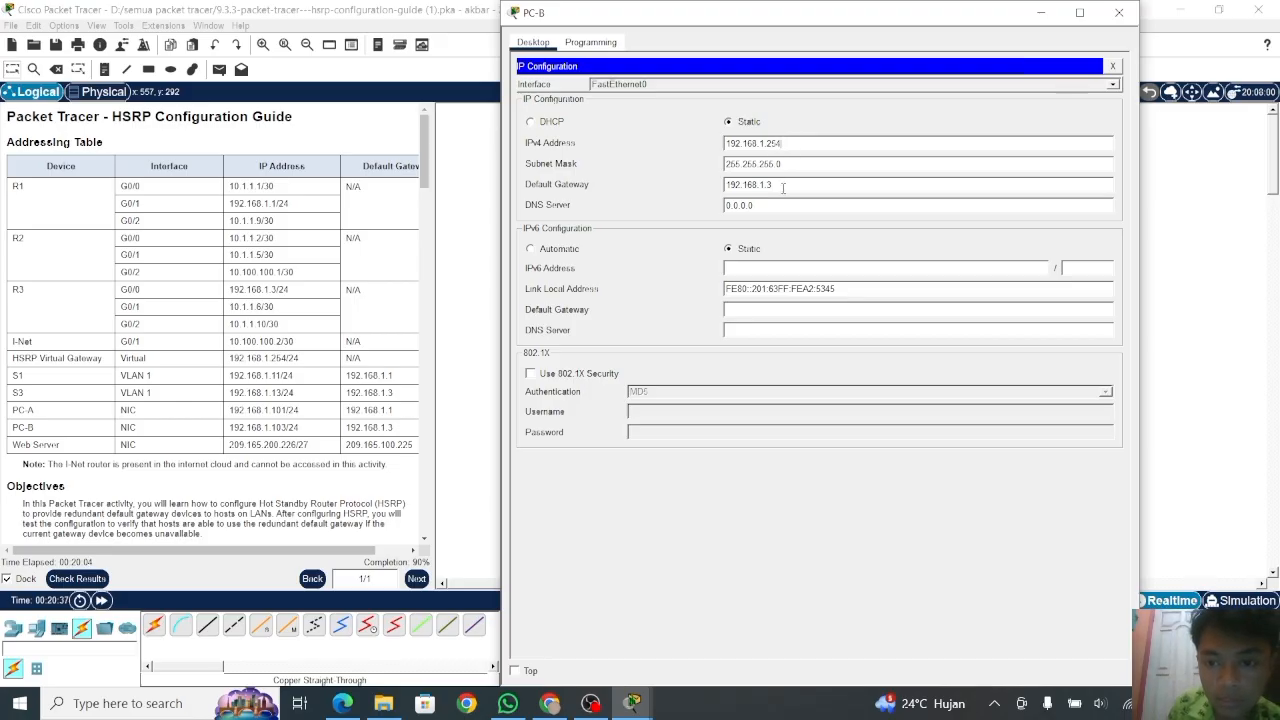
# Clear PC-B's default gateway.
pyautogui.click(783, 186)
pyautogui.press('BackSpace')
pyautogui.press('BackSpace')
pyautogui.press('BackSpace')
pyautogui.press('BackSpace')
pyautogui.press('BackSpace')
pyautogui.press('BackSpace')
pyautogui.press('BackSpace')
pyautogui.press('BackSpace')
pyautogui.press('BackSpace')
pyautogui.press('BackSpace')
pyautogui.press('BackSpace')
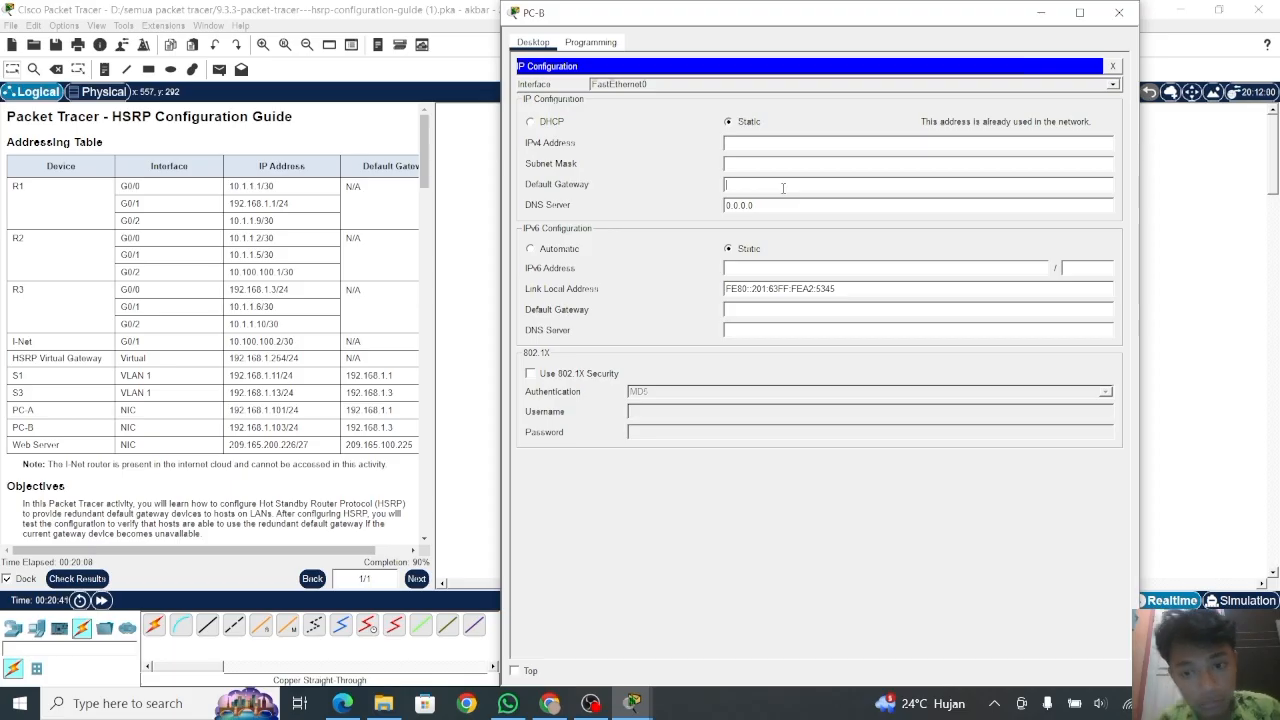
# Try again to assign 192.168.1.254 as PC-B's static IPv4 address.
pyautogui.write('192.168')
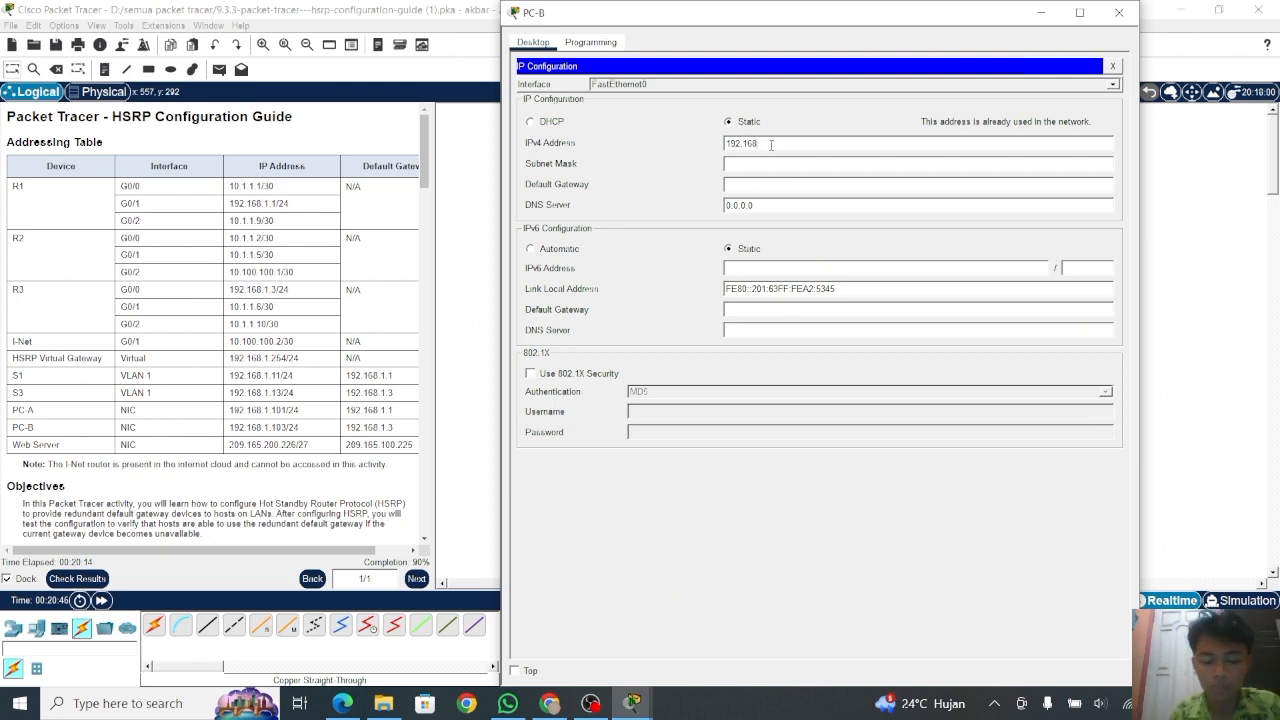
pyautogui.write('.1')
pyautogui.write('.254')
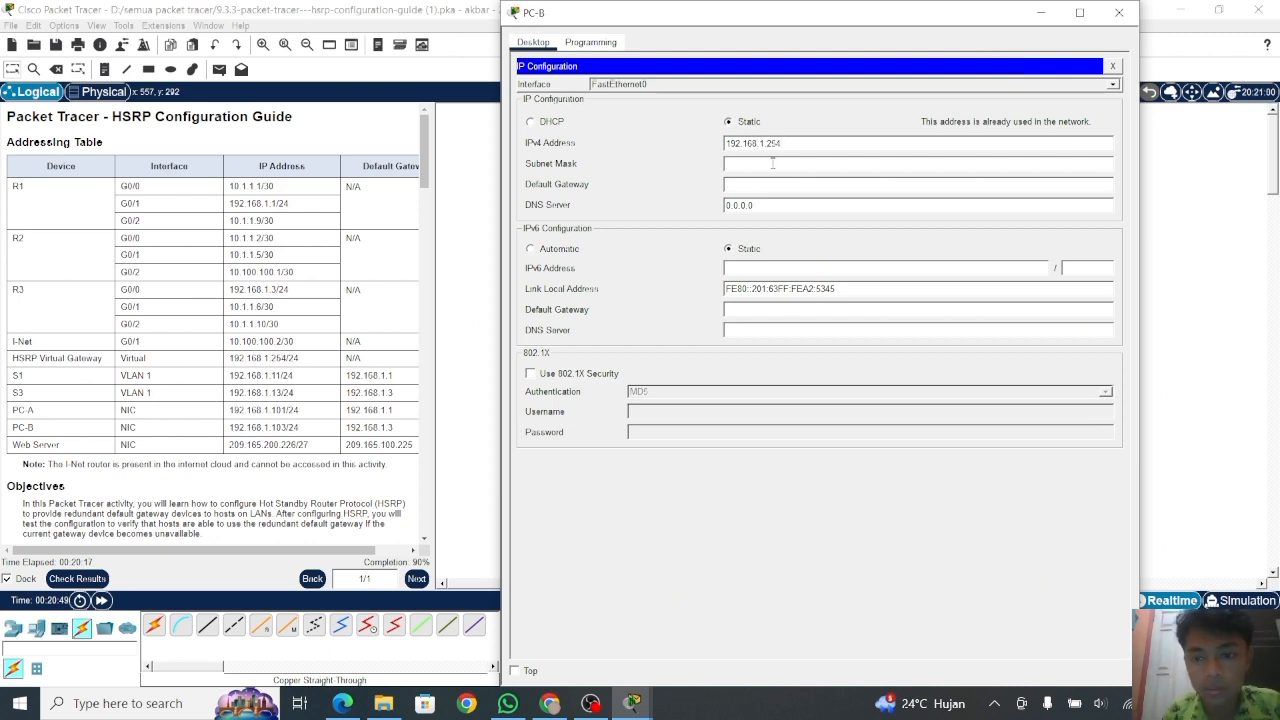
pyautogui.click(773, 164)
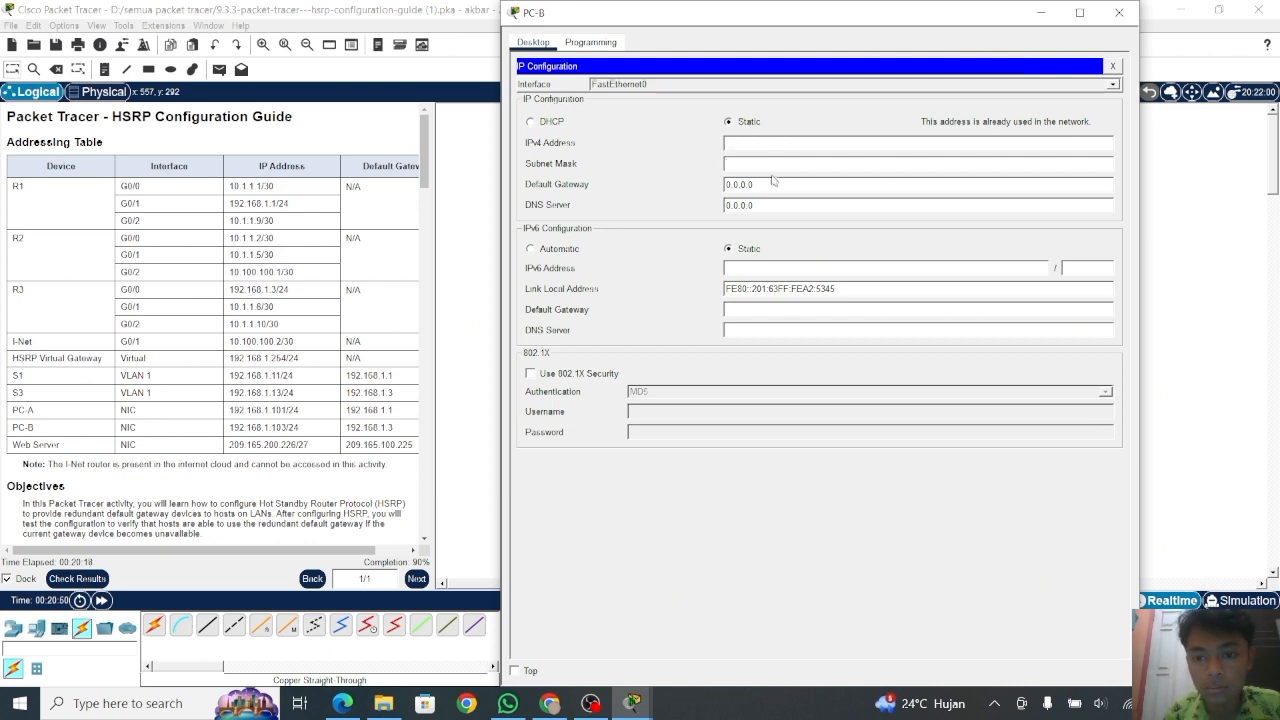
# Try to set PC-B's IPv4 address to 192.168.1.3.
pyautogui.click(774, 148)
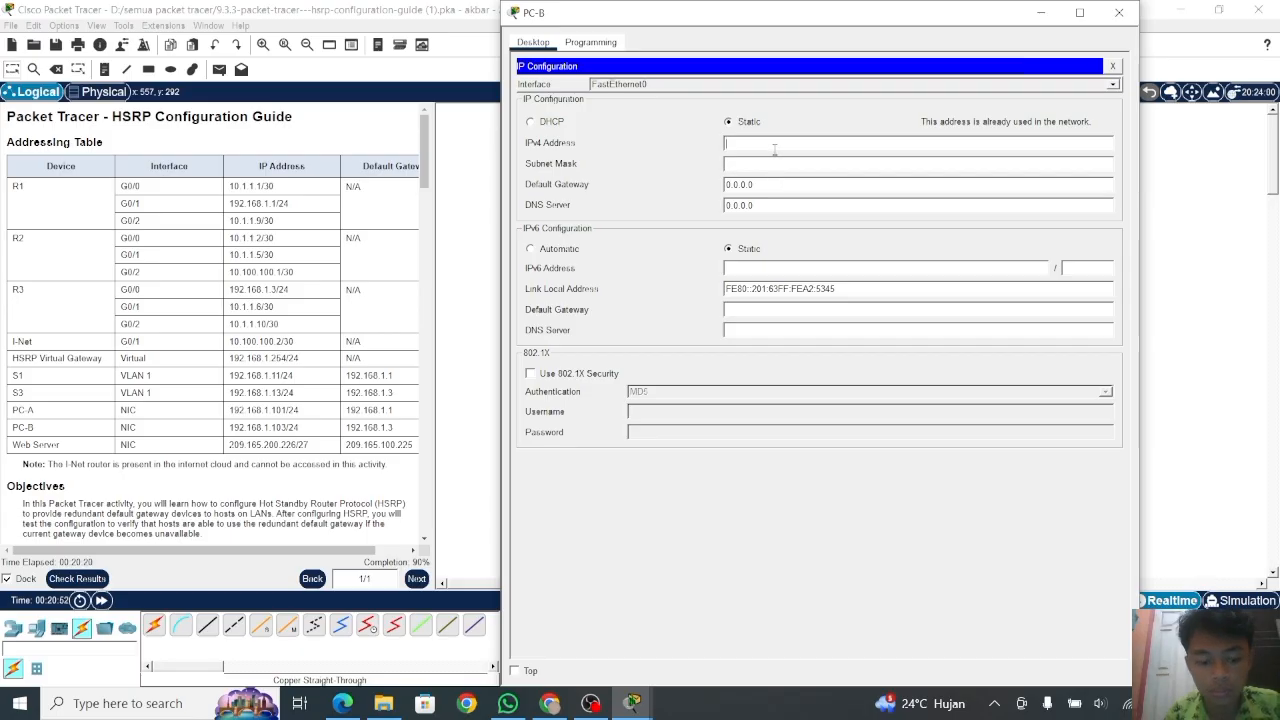
pyautogui.write('192.168.1.3')
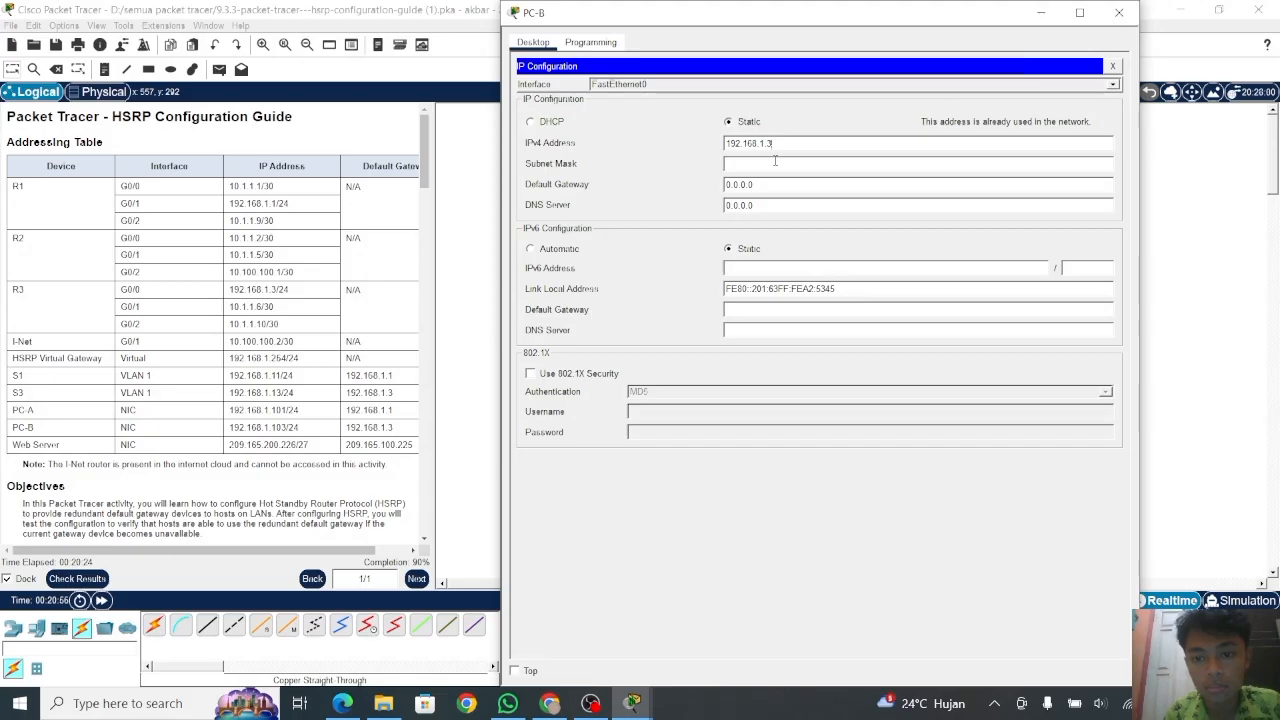
pyautogui.click(776, 165)
# Try to set PC-B's IPv4 address to 192.168.103 and dismiss the error.
pyautogui.click(774, 145)
pyautogui.write('192.168')
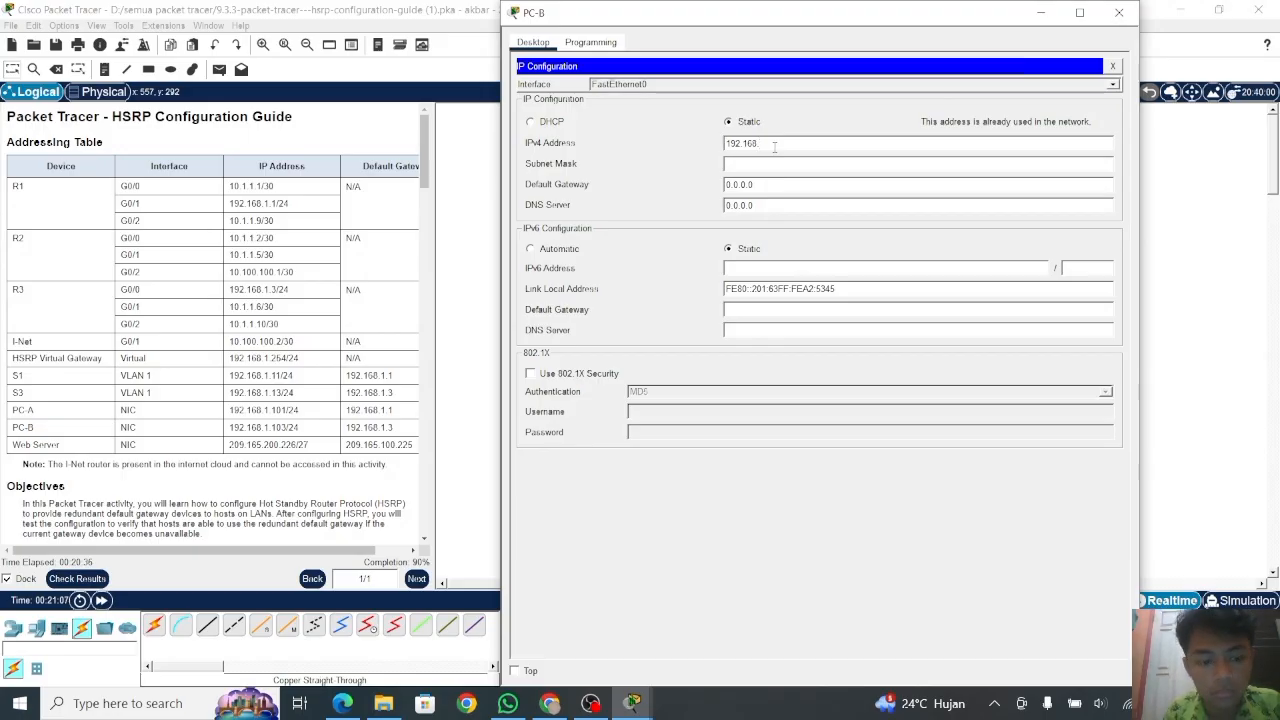
pyautogui.write('103')
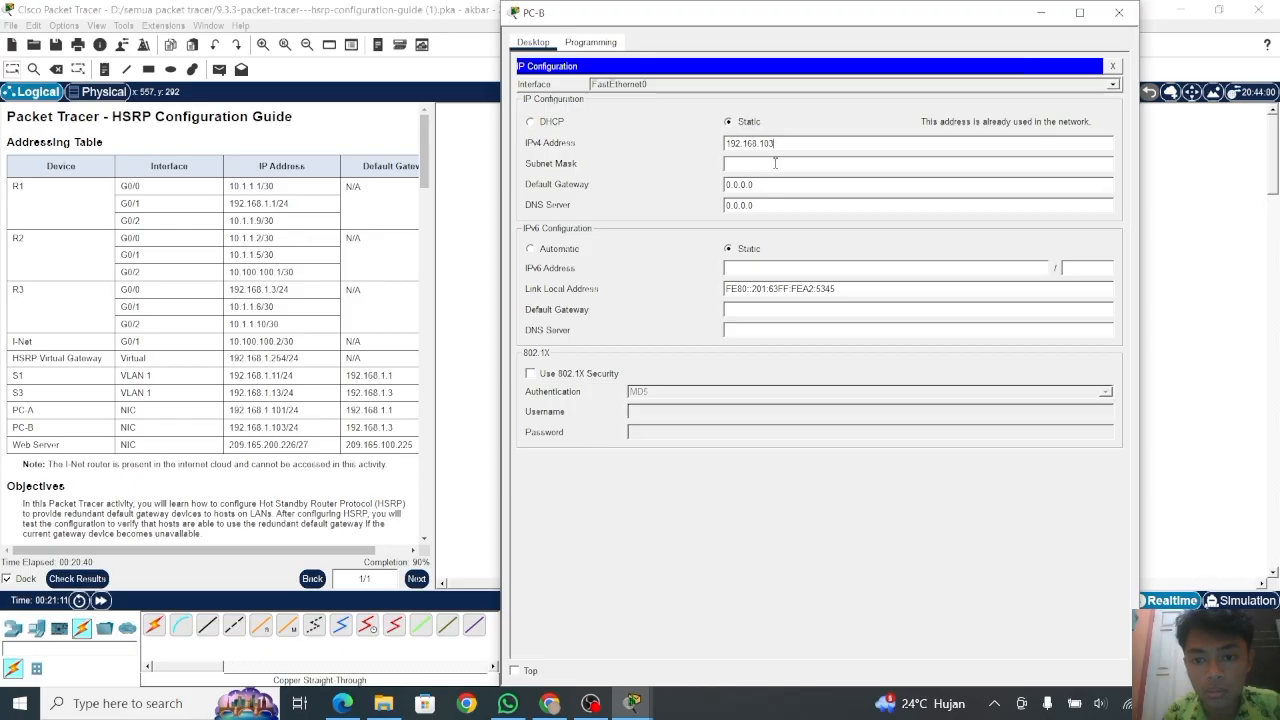
pyautogui.click(776, 166)
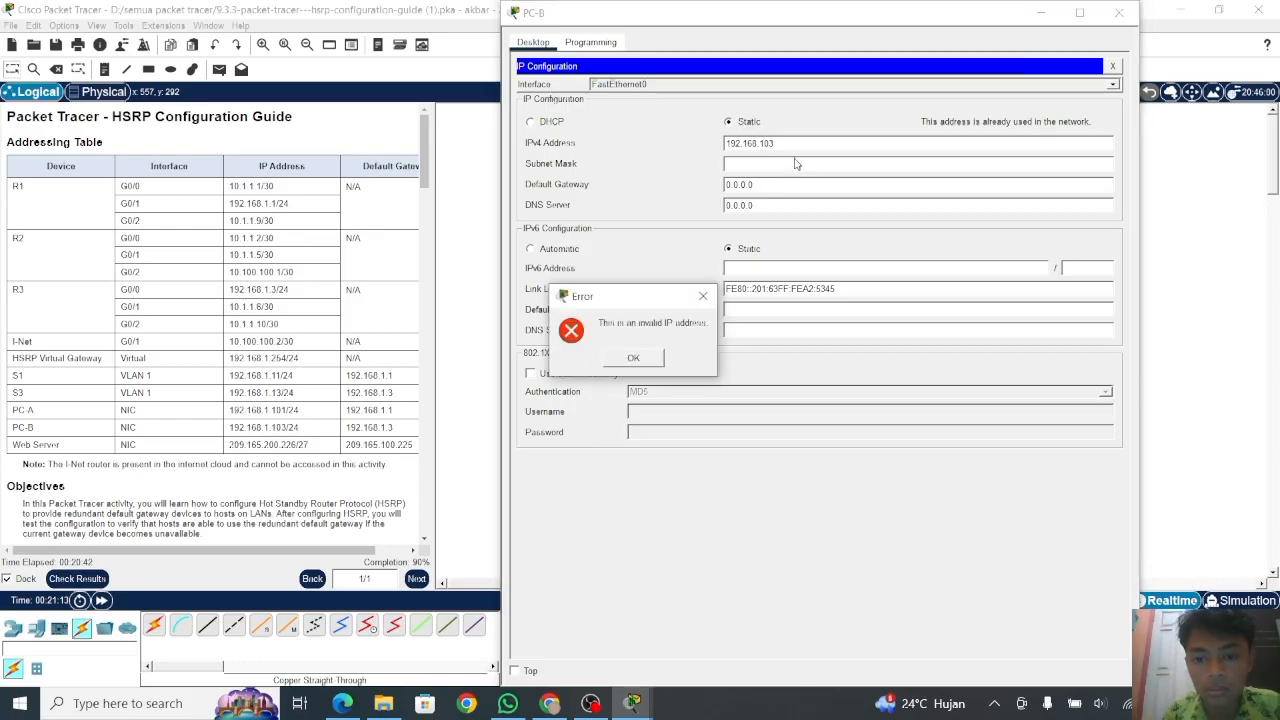
pyautogui.click(632, 366)
# Fast-forward the simulation time, then retry the IPv4 address 192.168.1.254 in PC-B's IP configuration.
pyautogui.click(240, 552)
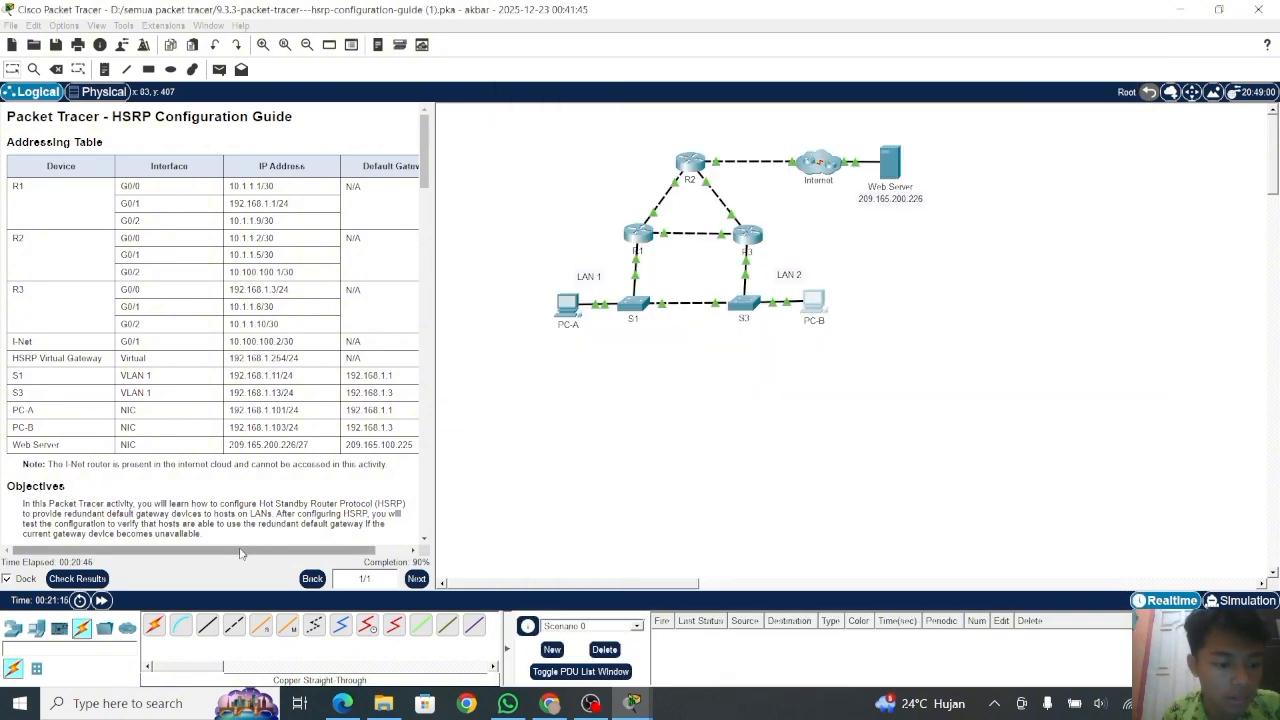
pyautogui.click(100, 603)
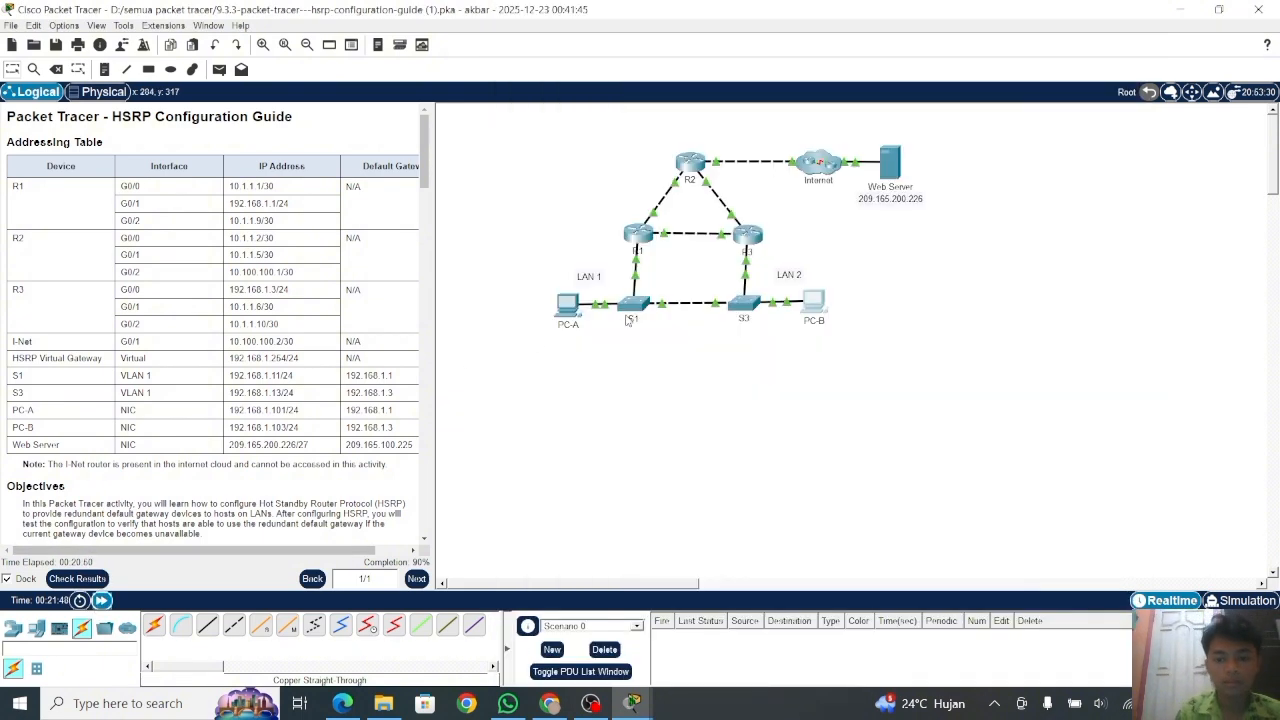
pyautogui.click(818, 304)
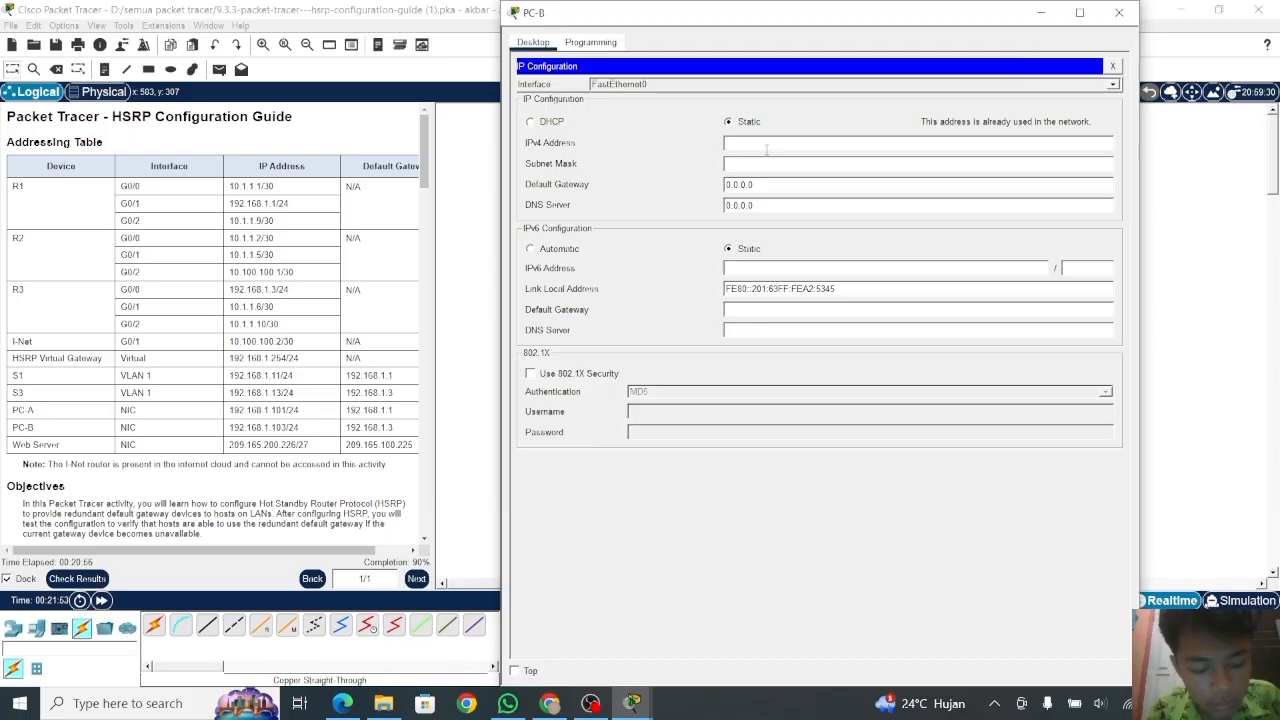
pyautogui.write('192.168')
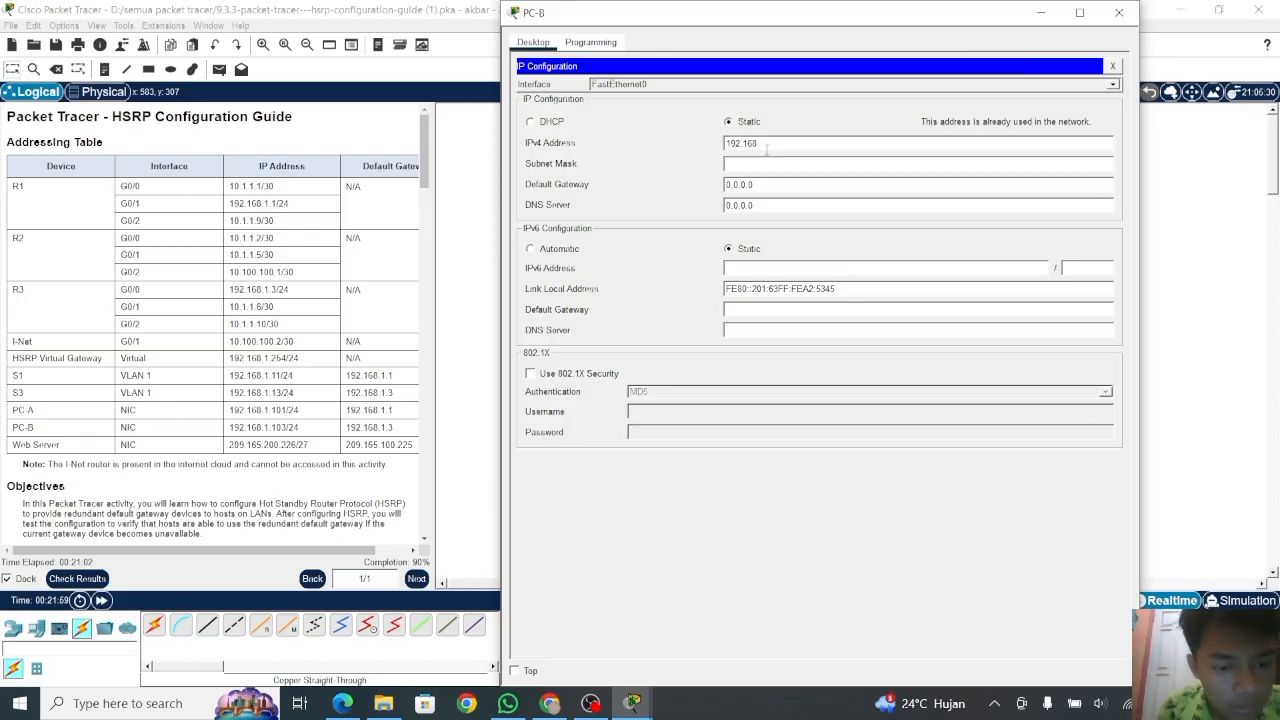
pyautogui.write('.1.1')
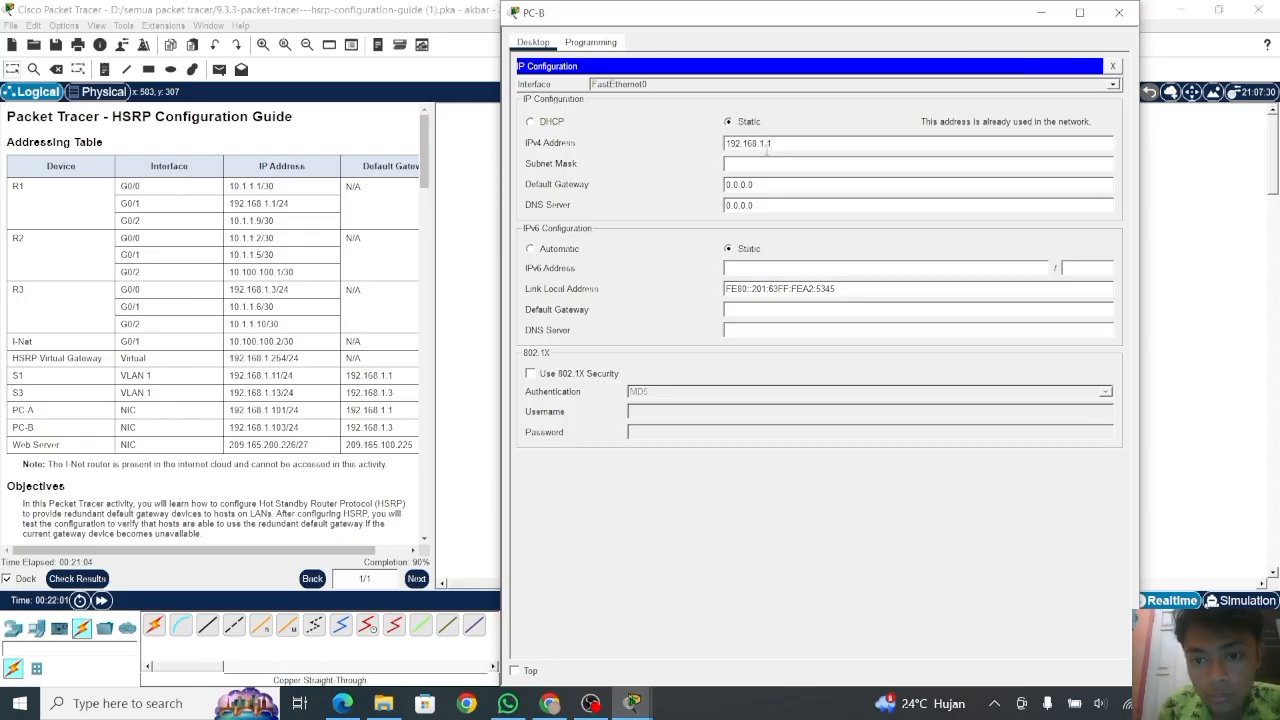
pyautogui.press('BackSpace')
pyautogui.write('254')
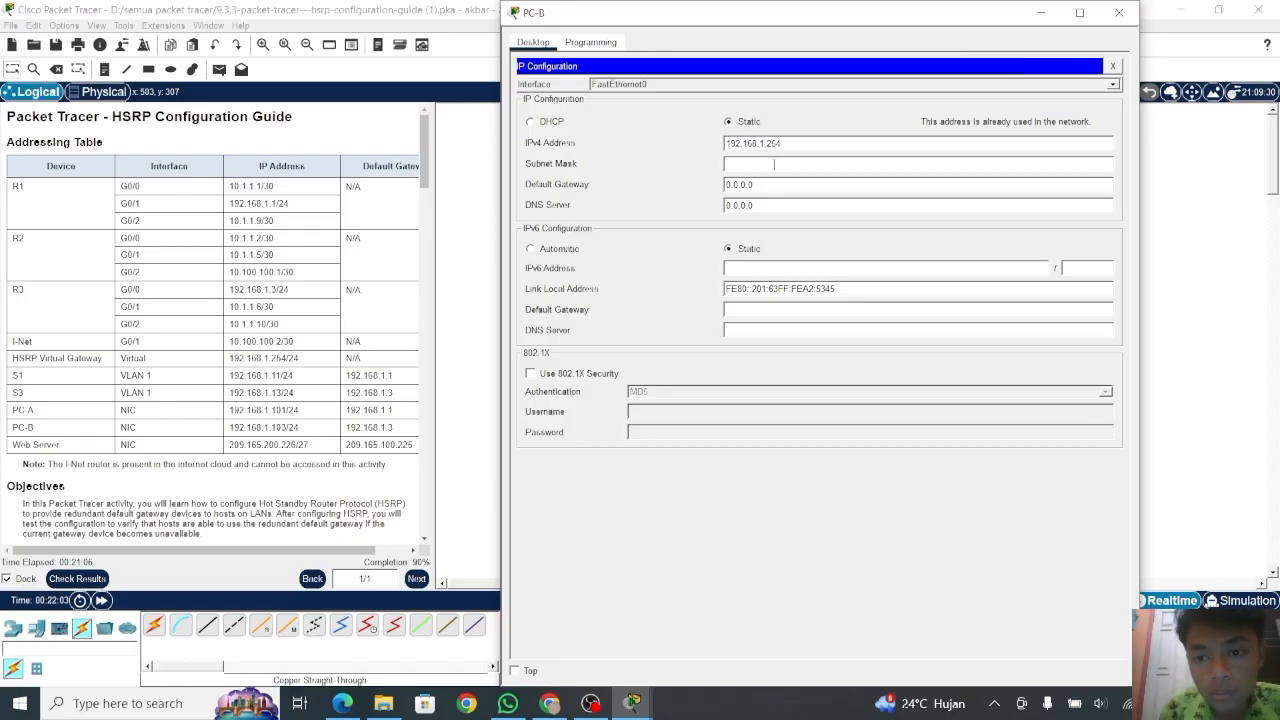
pyautogui.click(774, 164)
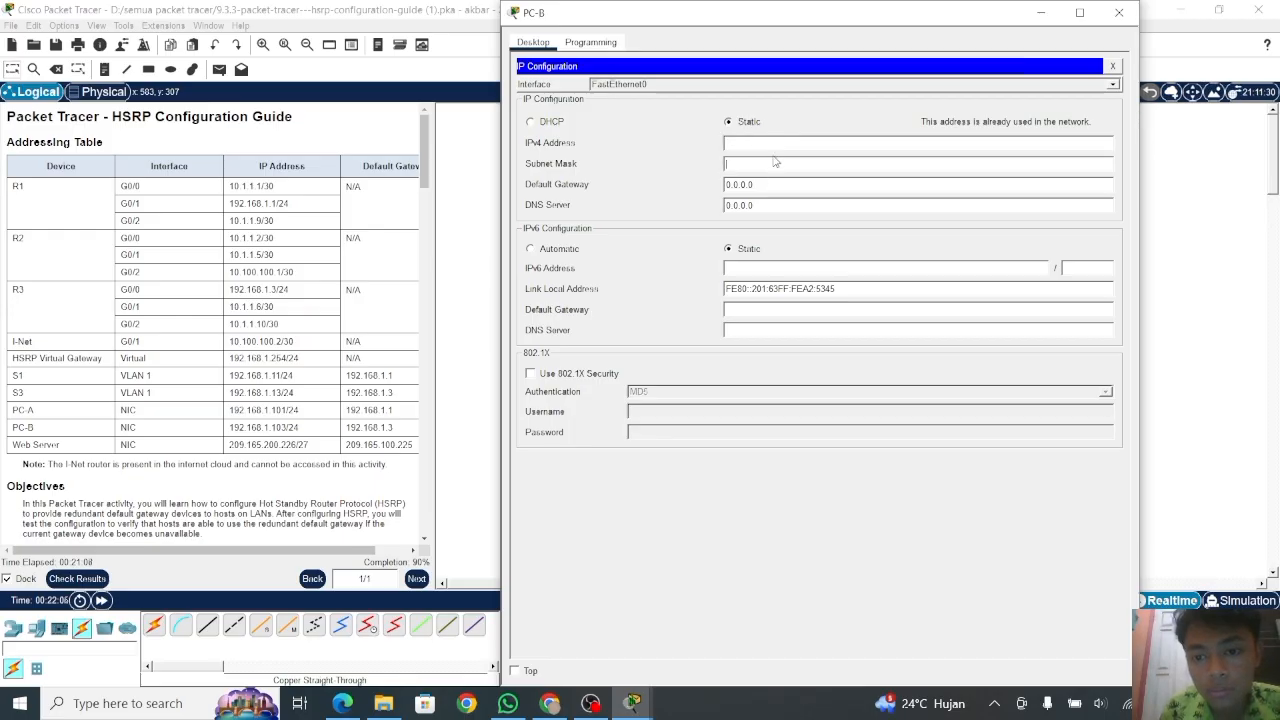
pyautogui.click(771, 148)
pyautogui.write('192')
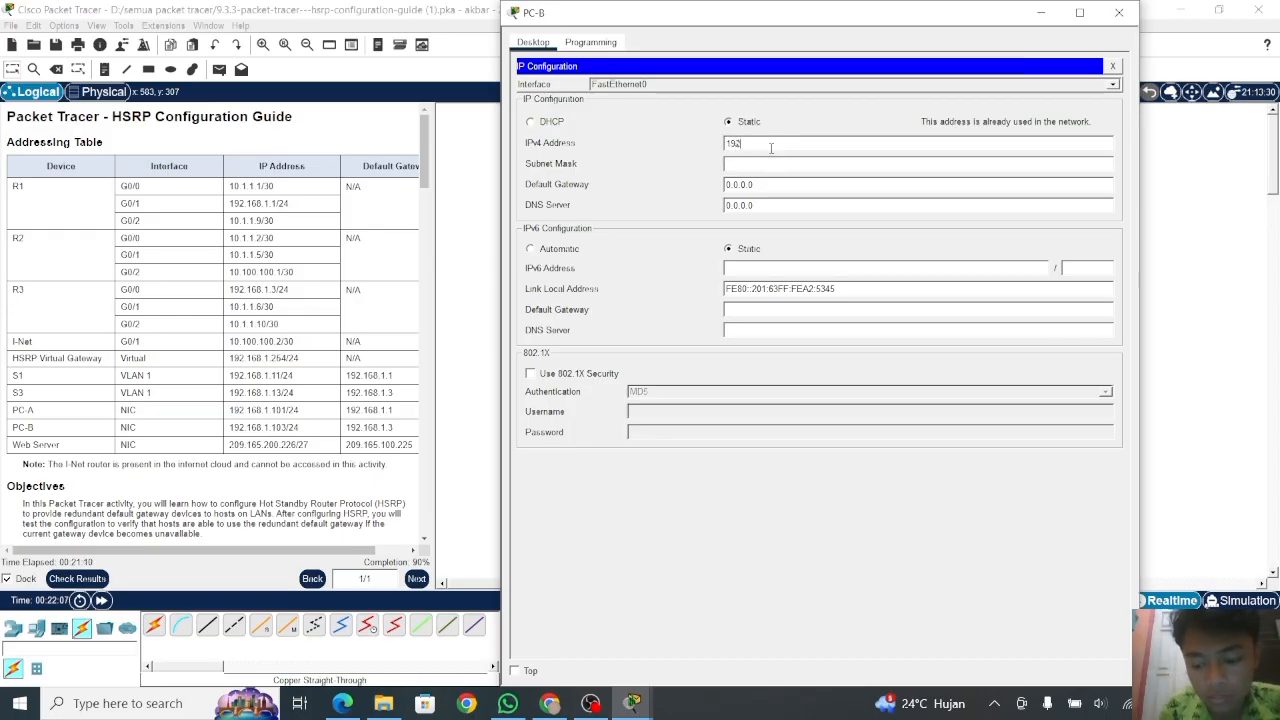
pyautogui.write('.168')
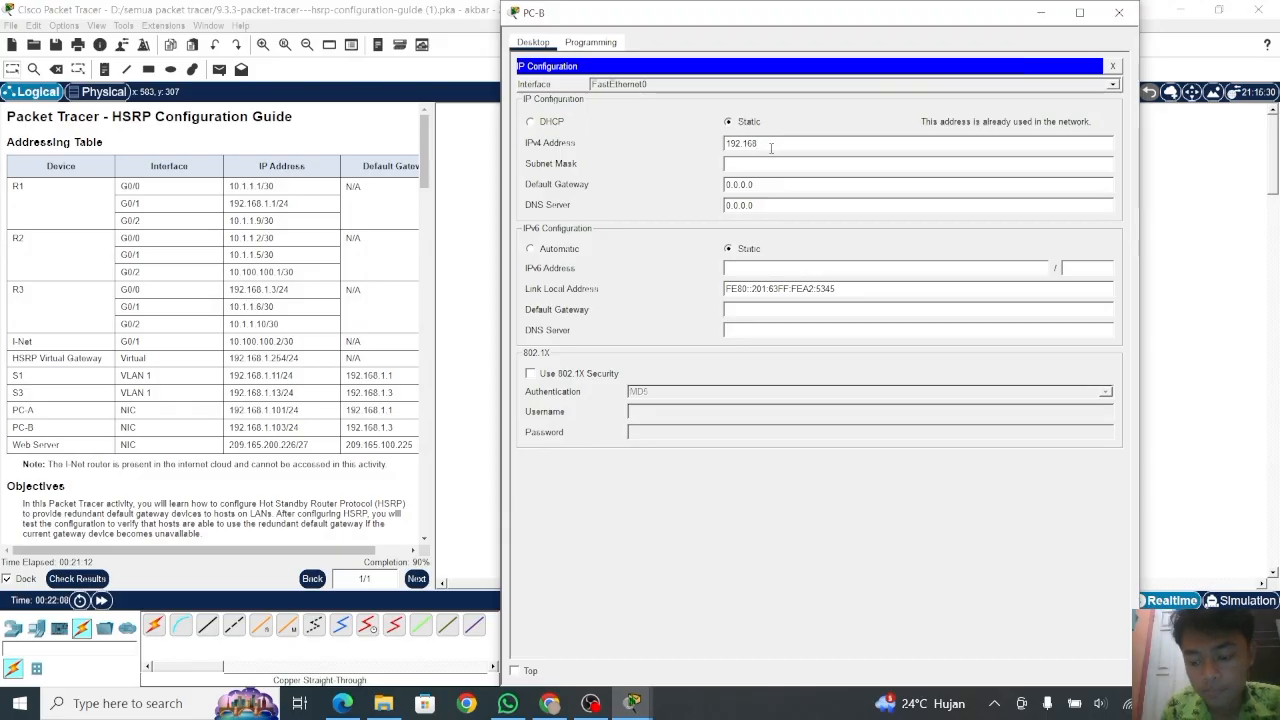
pyautogui.write('.1')
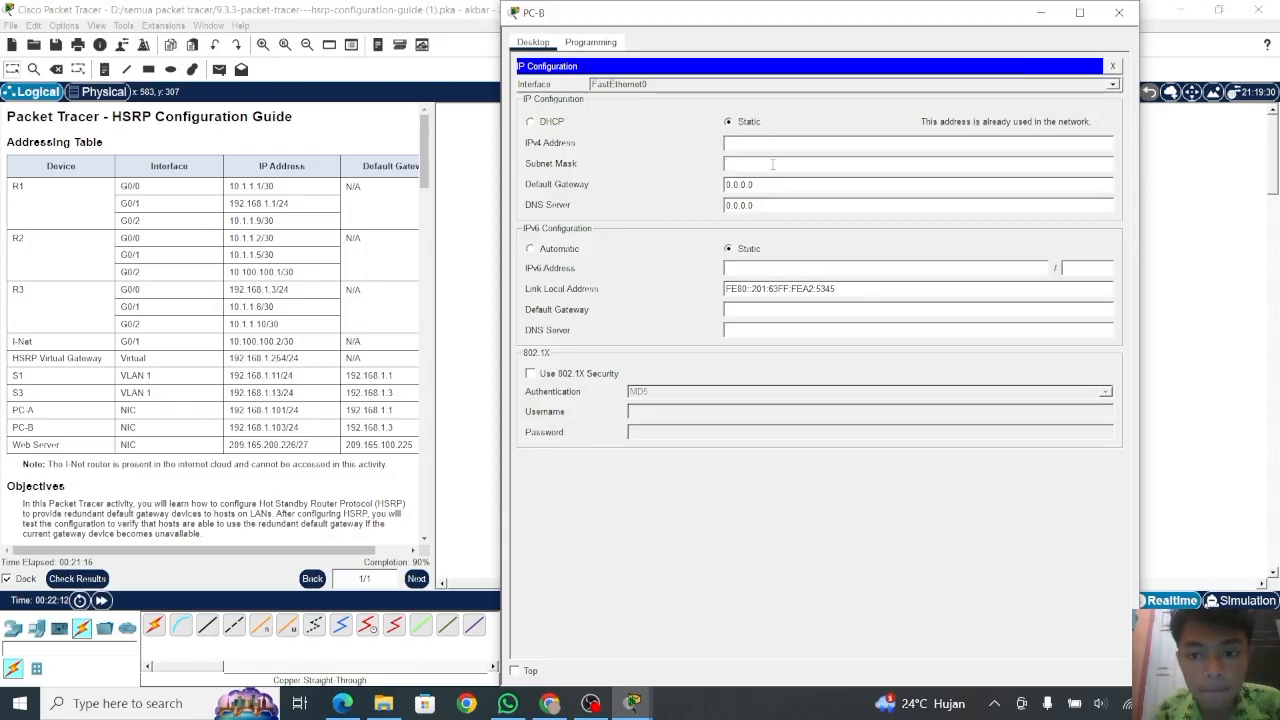
pyautogui.press('BackSpace')
pyautogui.press('BackSpace')
pyautogui.press('BackSpace')
pyautogui.press('BackSpace')
pyautogui.press('BackSpace')
pyautogui.press('BackSpace')
pyautogui.press('BackSpace')
pyautogui.press('BackSpace')
pyautogui.press('BackSpace')
pyautogui.press('BackSpace')
pyautogui.press('BackSpace')
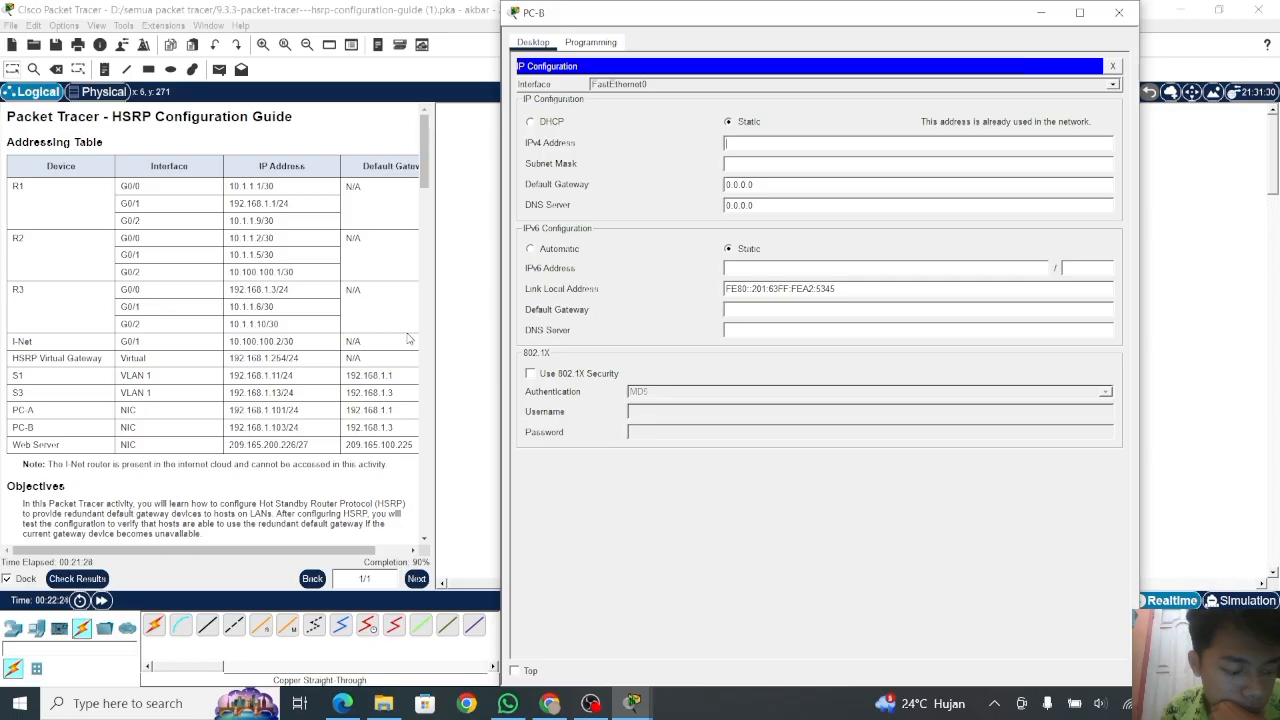
# Reopen PC-B's IP configuration and set its static IPv4 address to 192.168.1.103 with subnet mask 255.255.255.0.
pyautogui.click(1118, 12)
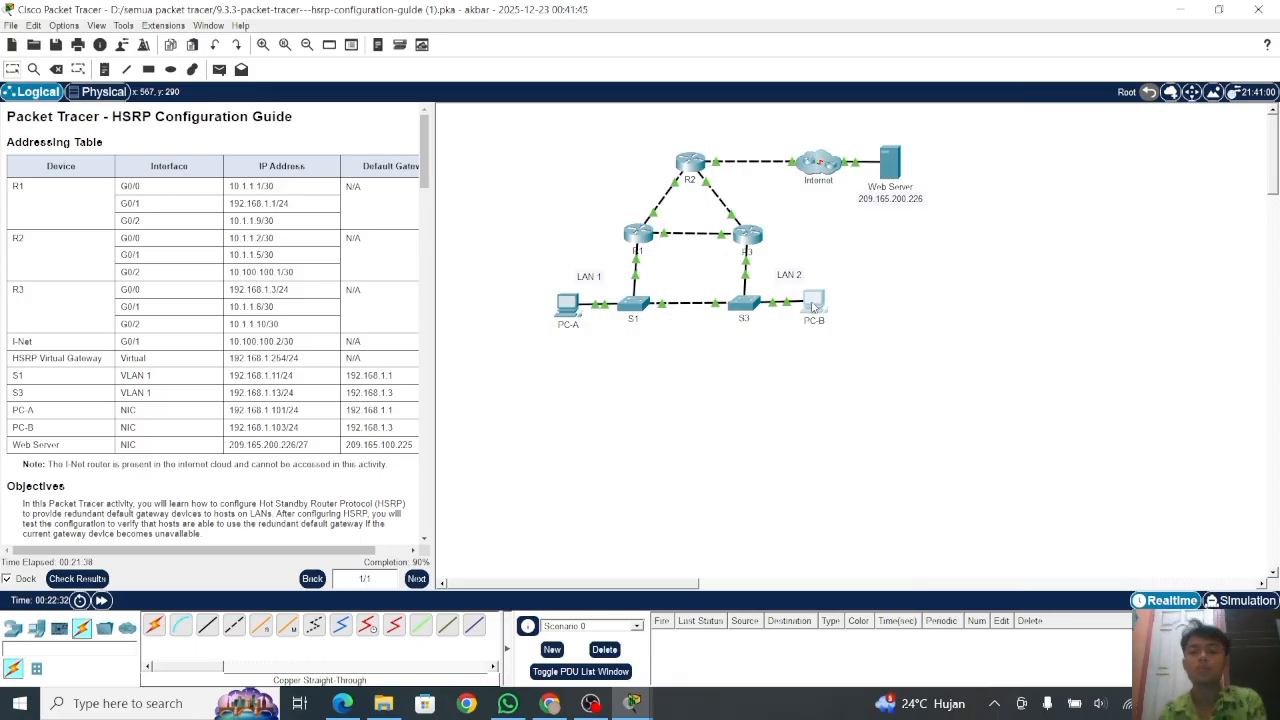
pyautogui.click(815, 303)
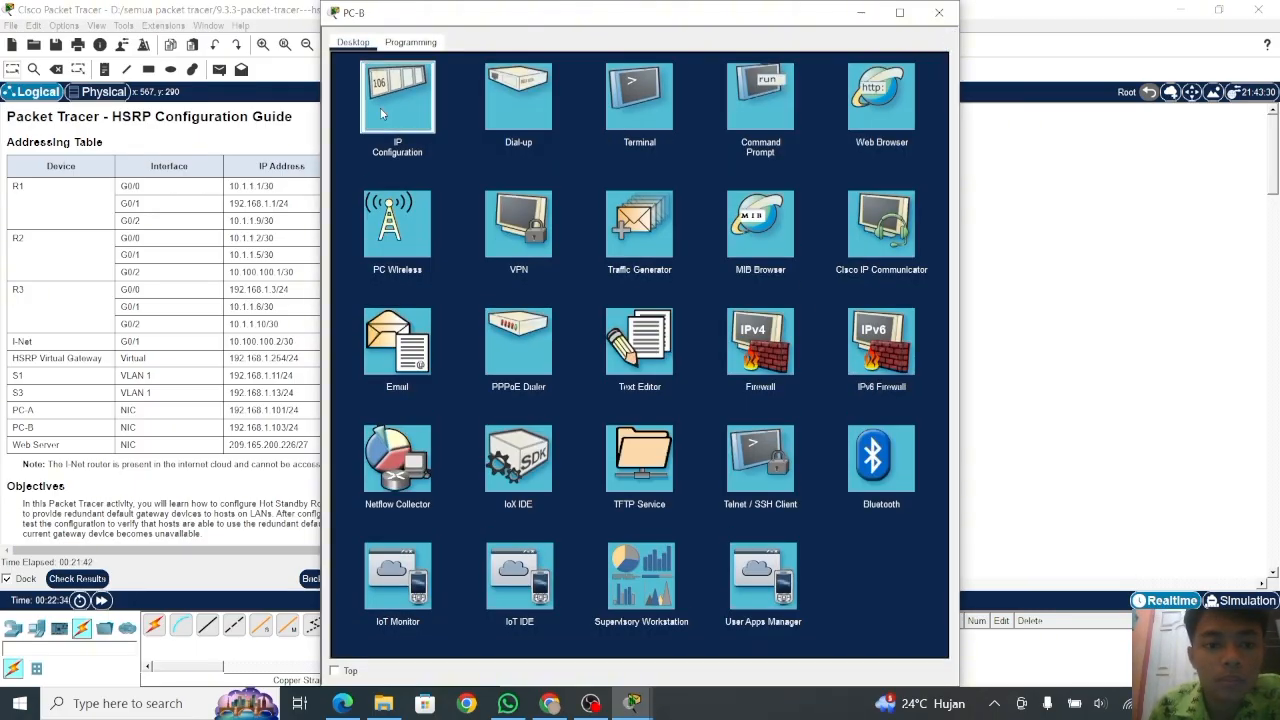
pyautogui.click(400, 100)
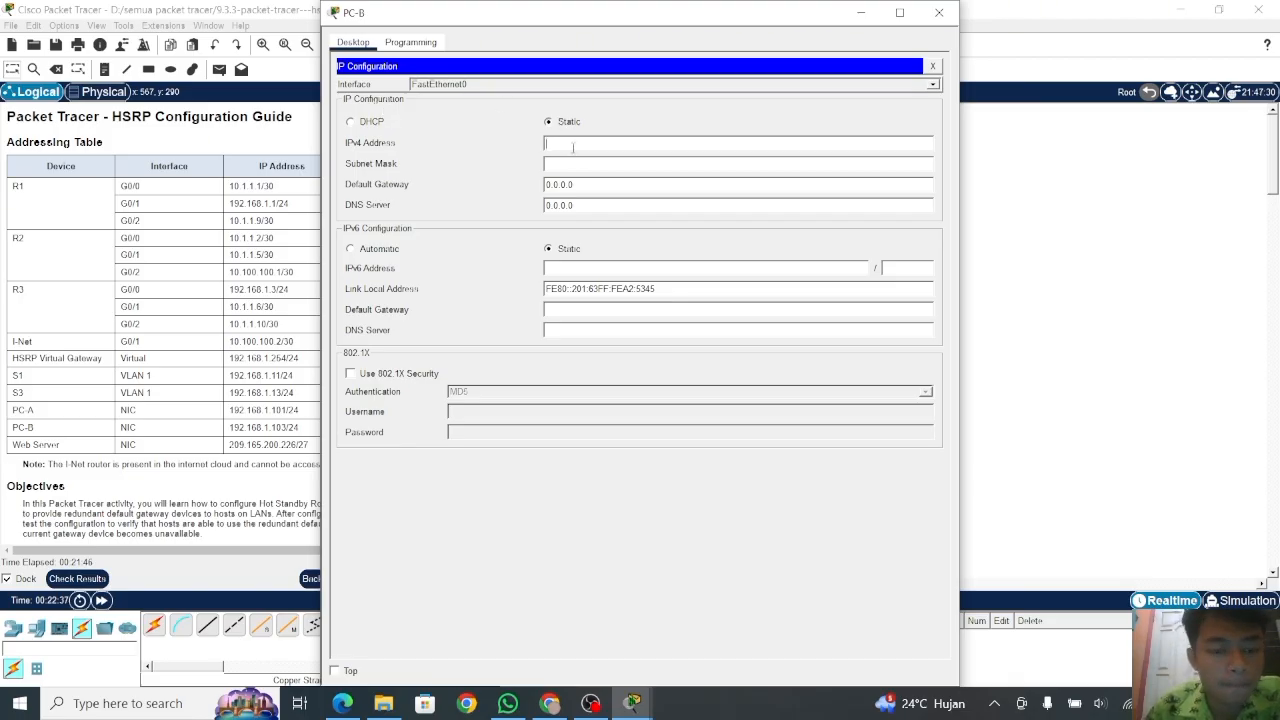
pyautogui.moveTo(646, 17); pyautogui.dragTo(850, 17)
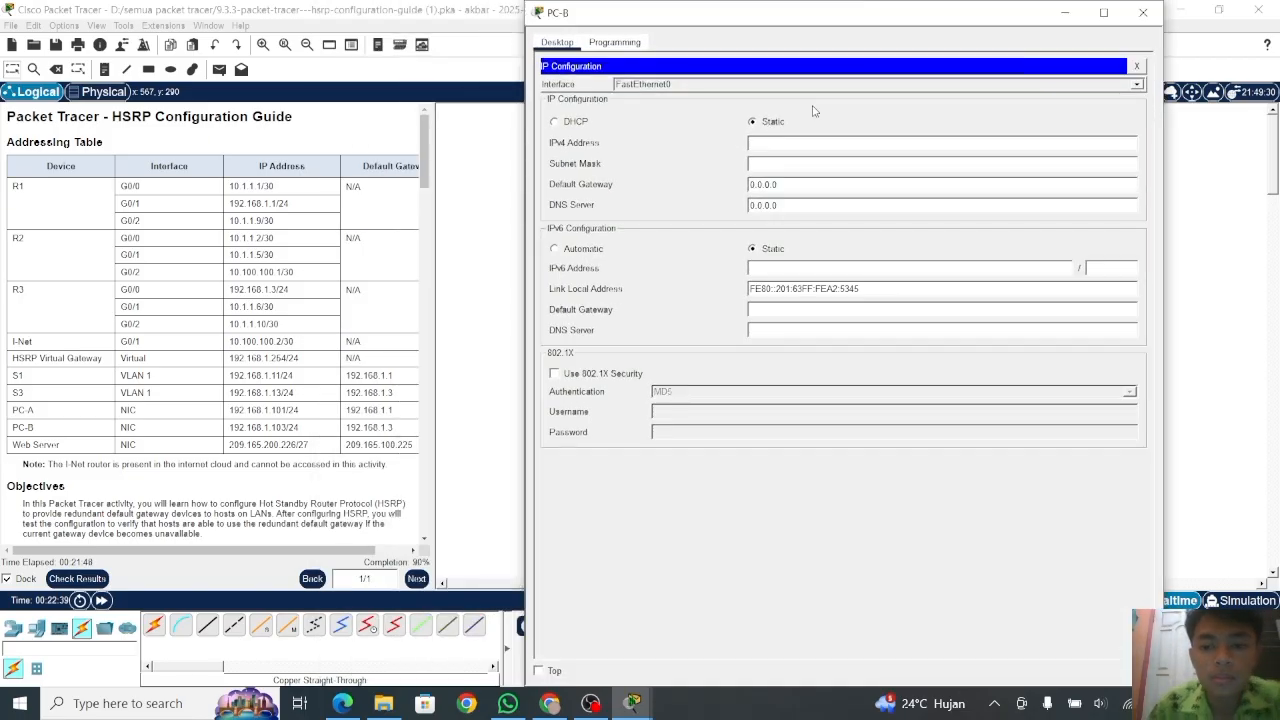
pyautogui.write('92.168')
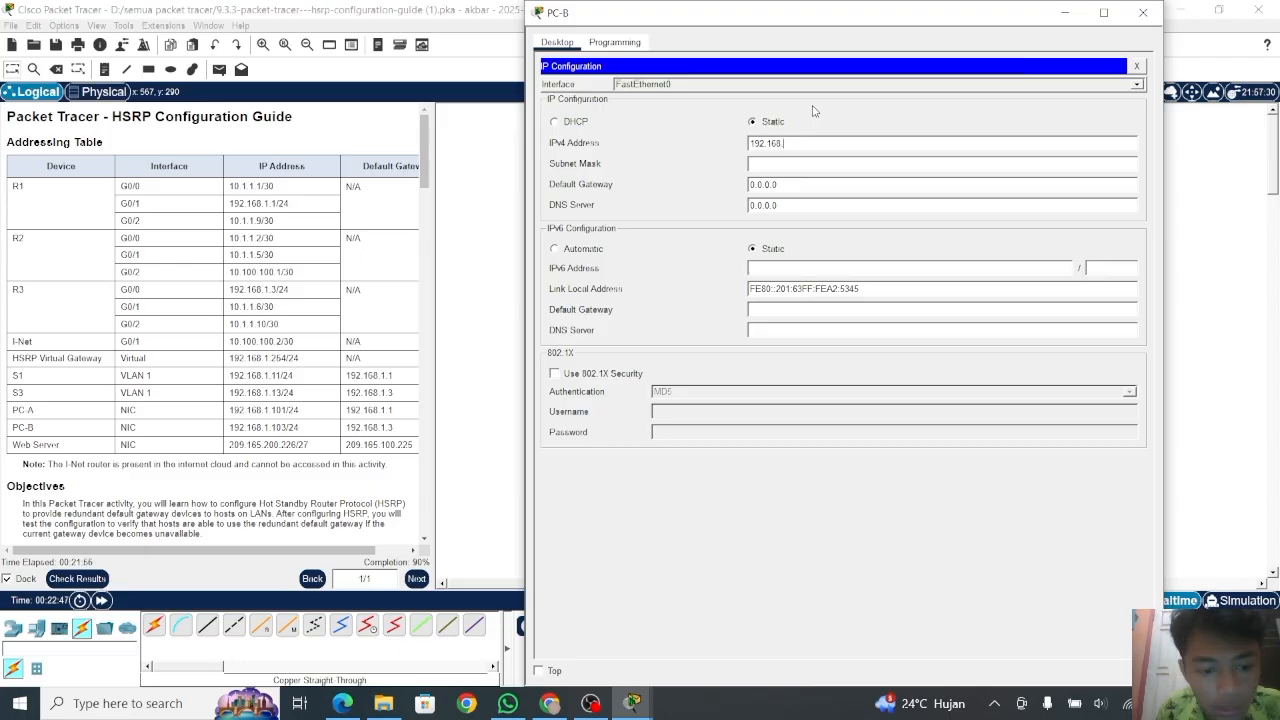
pyautogui.write('.1.103')
pyautogui.click(817, 164)
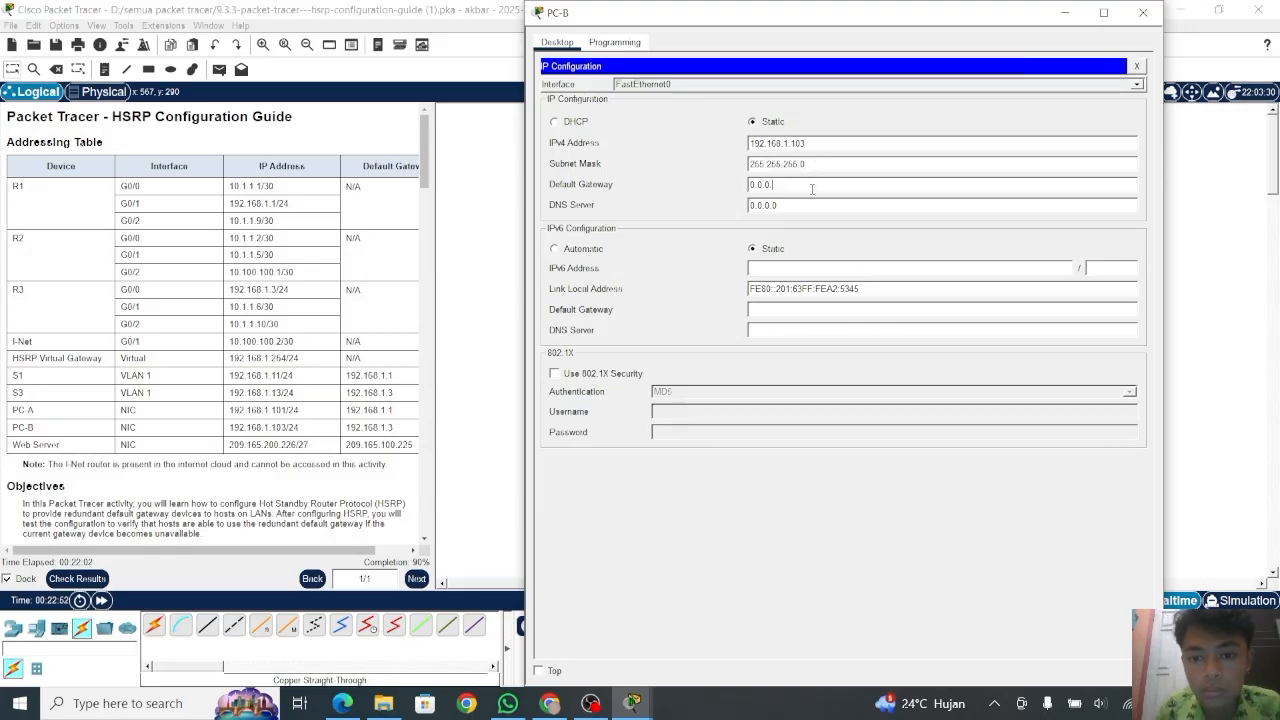
# Set PC-B's default gateway to the HSRP virtual gateway address 192.168.1.254.
pyautogui.press('BackSpace')
pyautogui.press('BackSpace')
pyautogui.press('BackSpace')
pyautogui.press('BackSpace')
pyautogui.press('BackSpace')
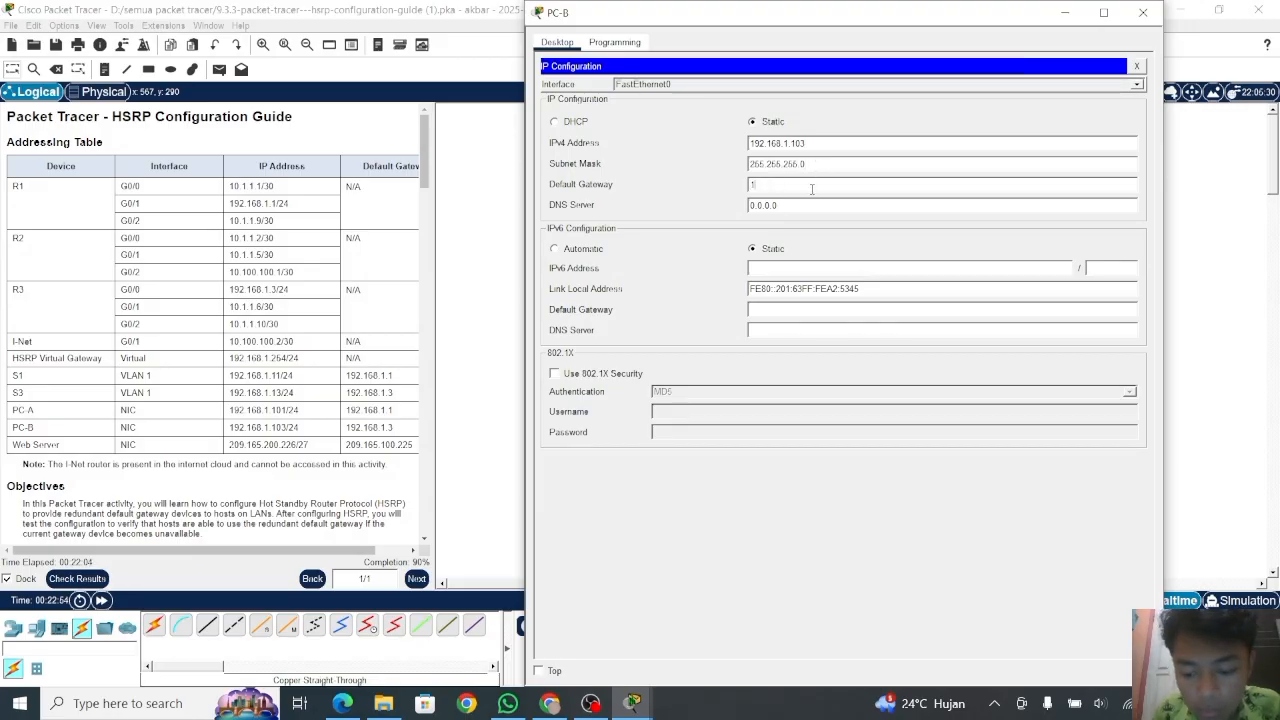
pyautogui.write('192.168')
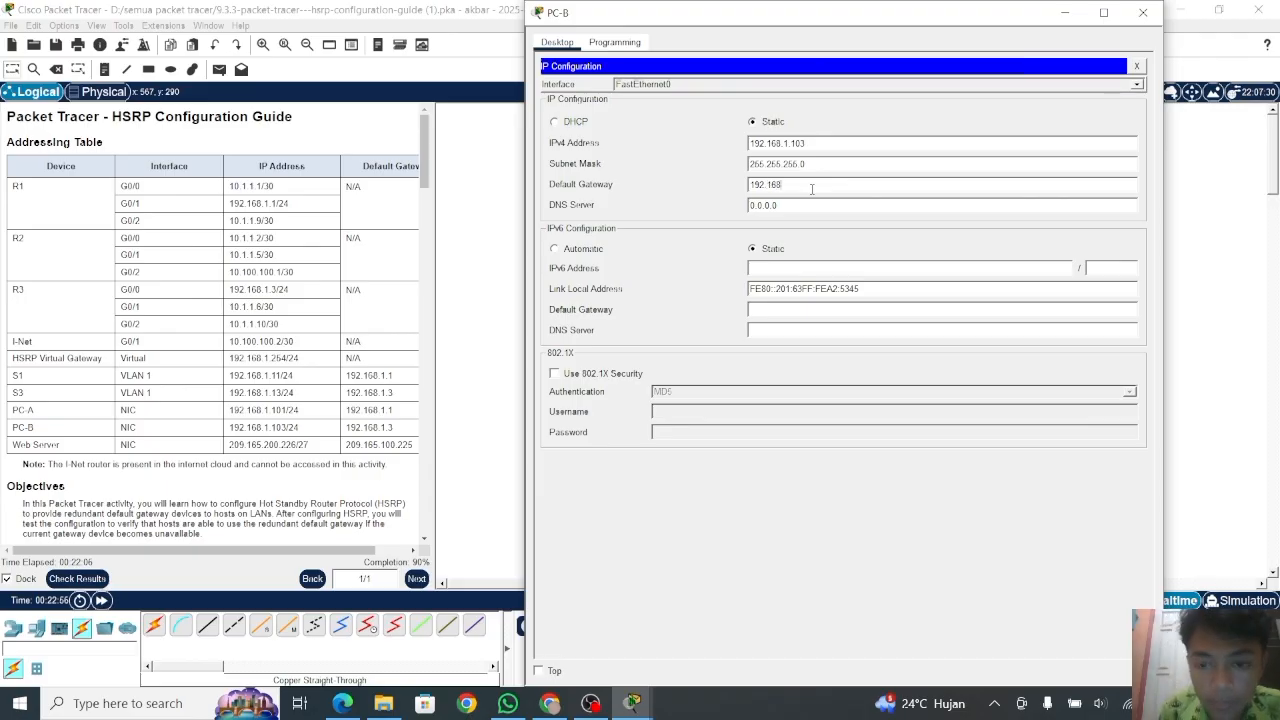
pyautogui.write('.1')
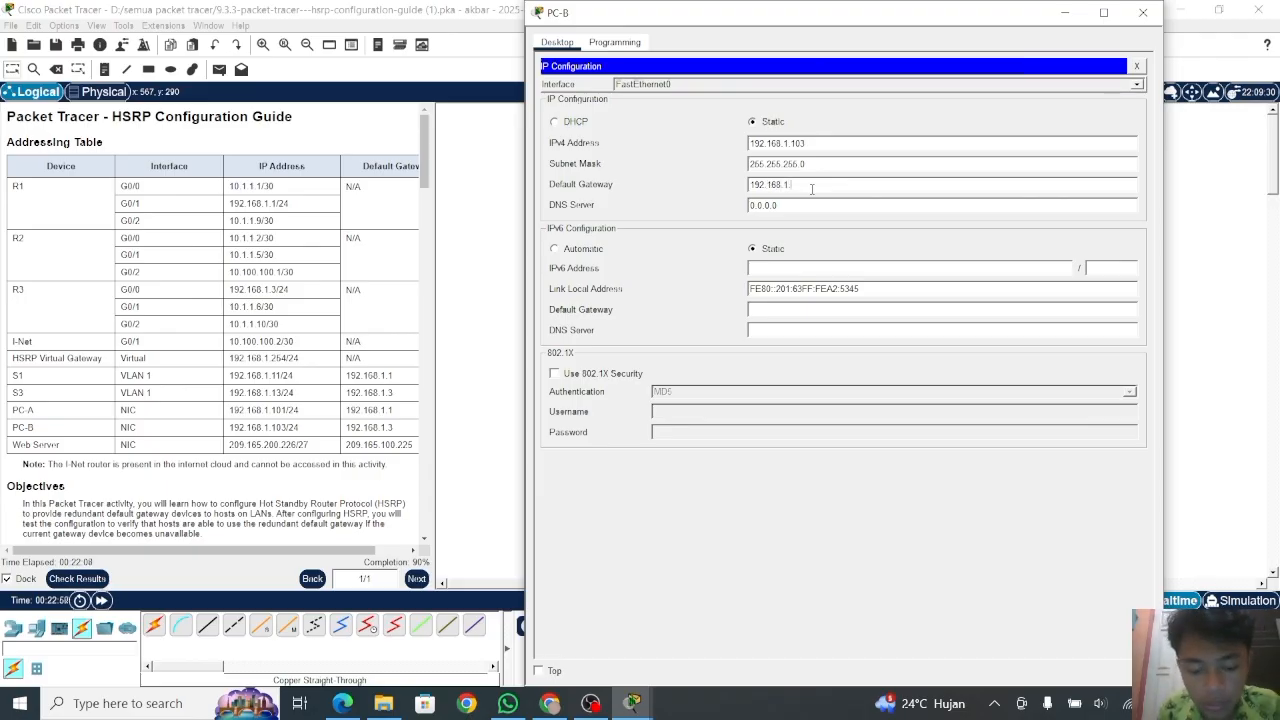
pyautogui.write('.254')
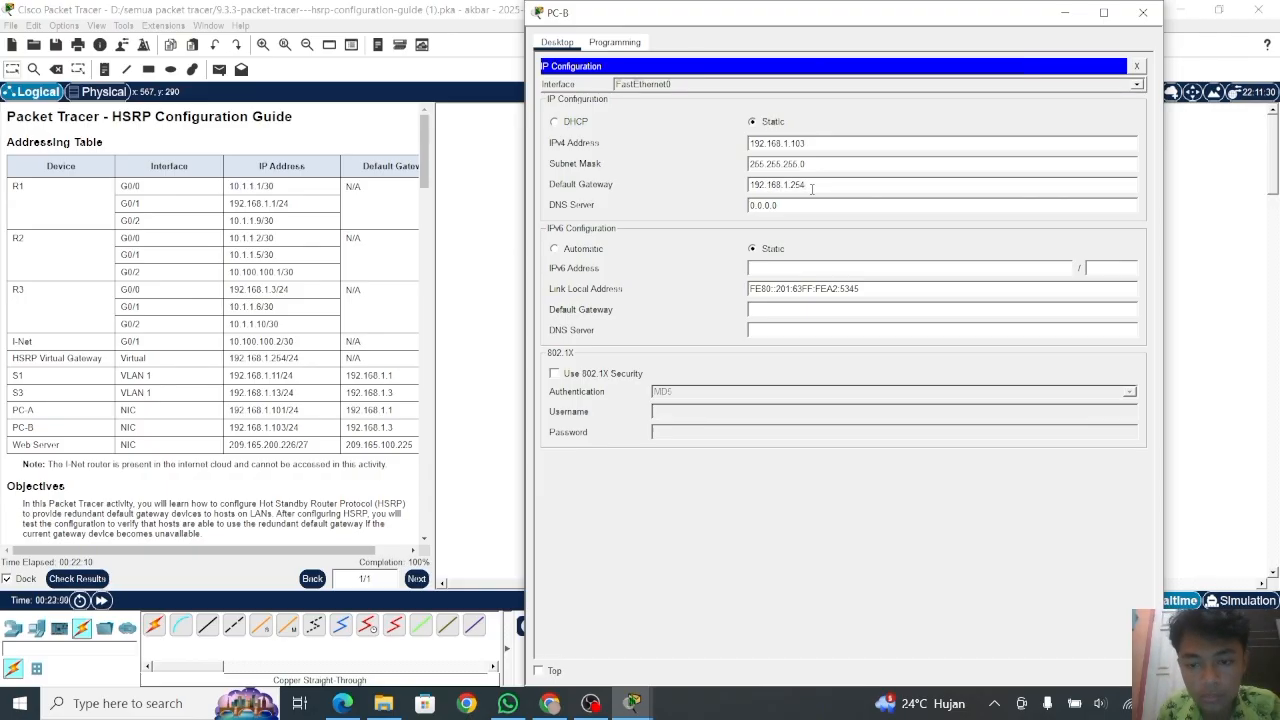
pyautogui.moveTo(812, 189); pyautogui.dragTo(813, 167)
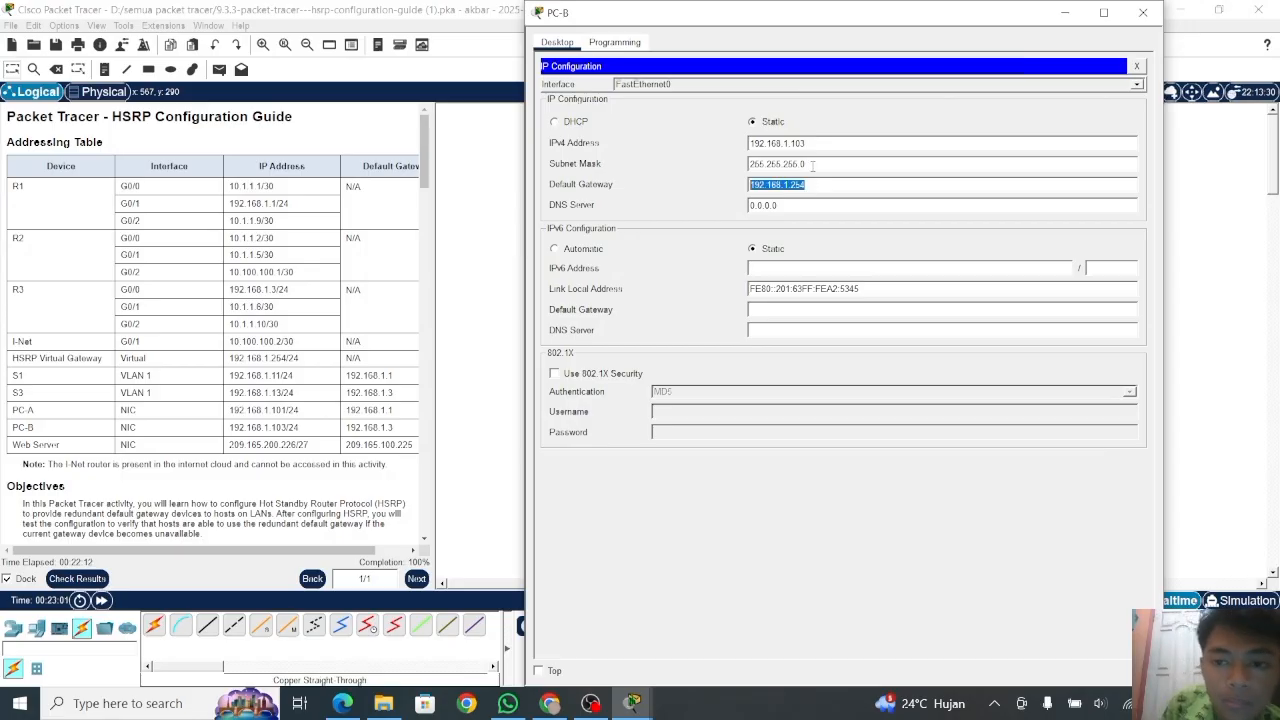
pyautogui.click(813, 167)
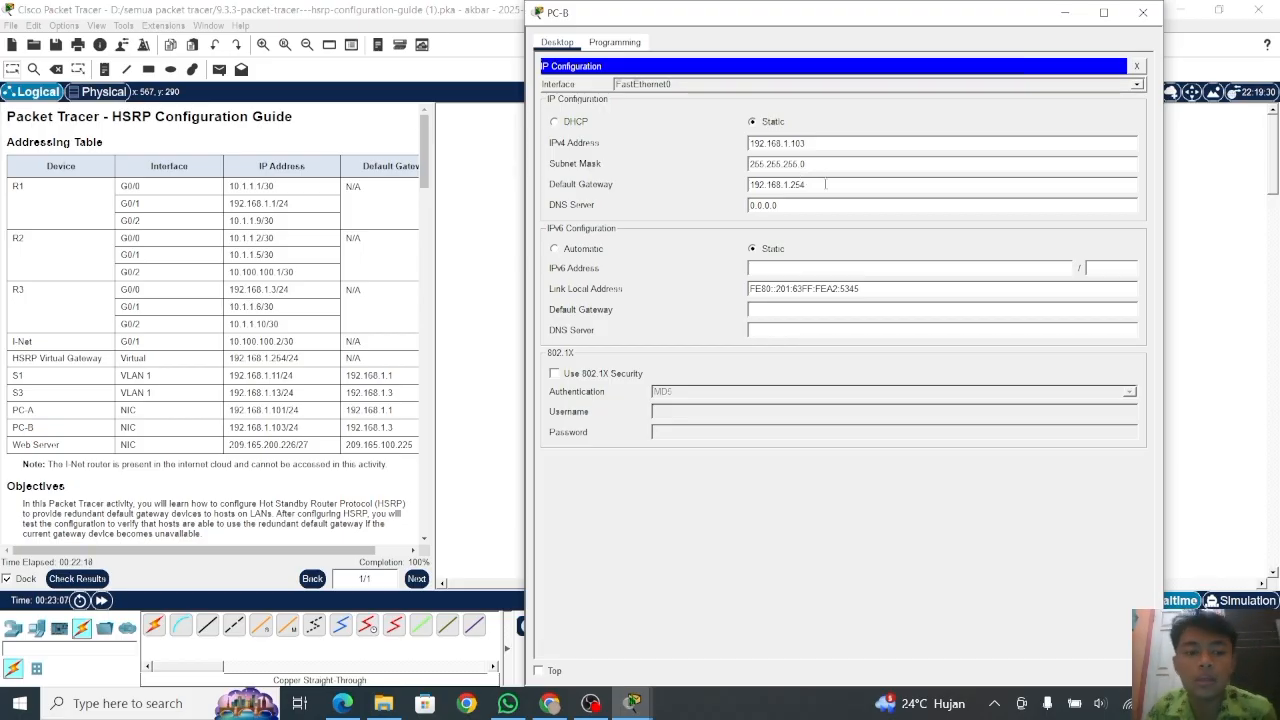
# Minimize PC-B's window, check PC-A's IP configuration and return to the network topology.
pyautogui.click(1065, 13)
pyautogui.click(567, 303)
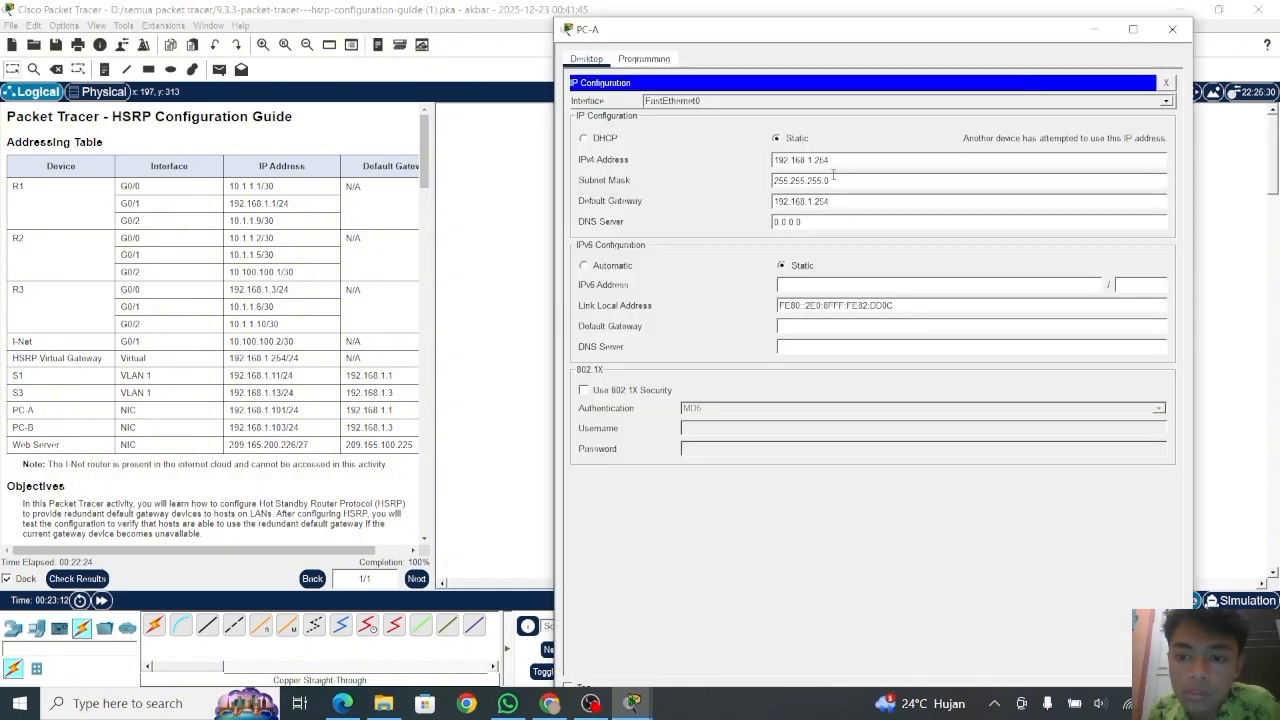
pyautogui.click(1095, 30)
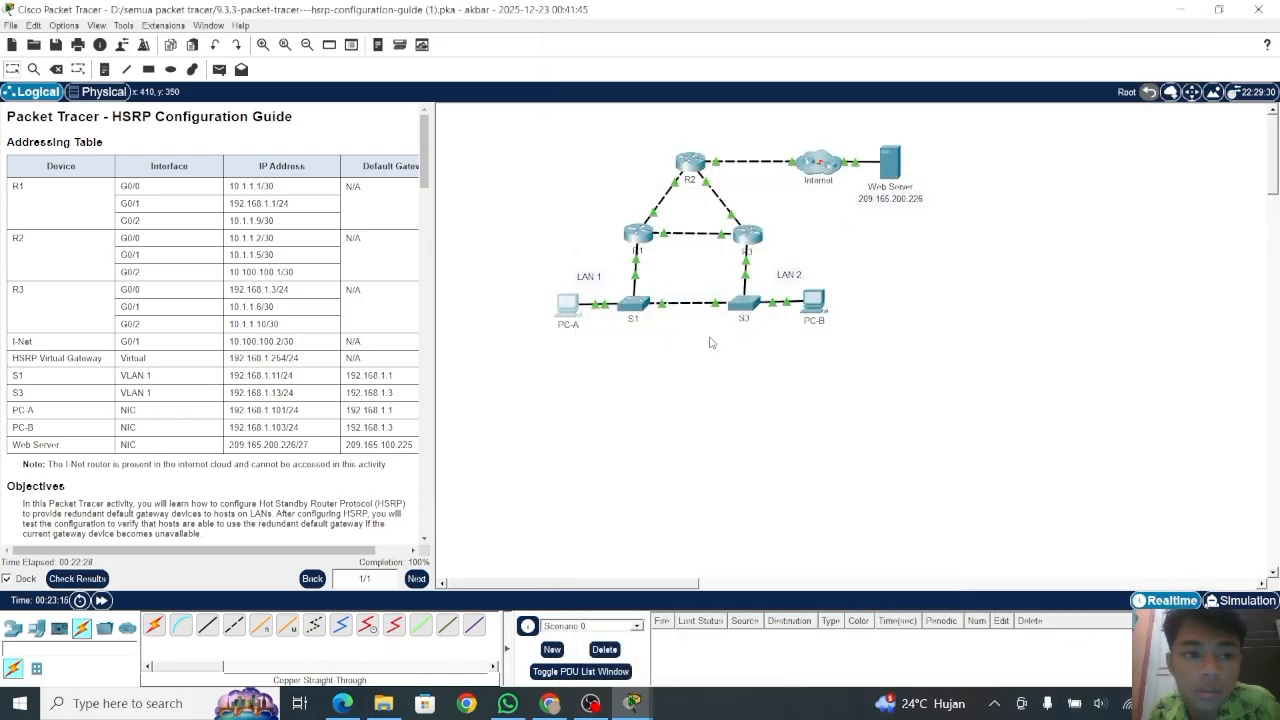